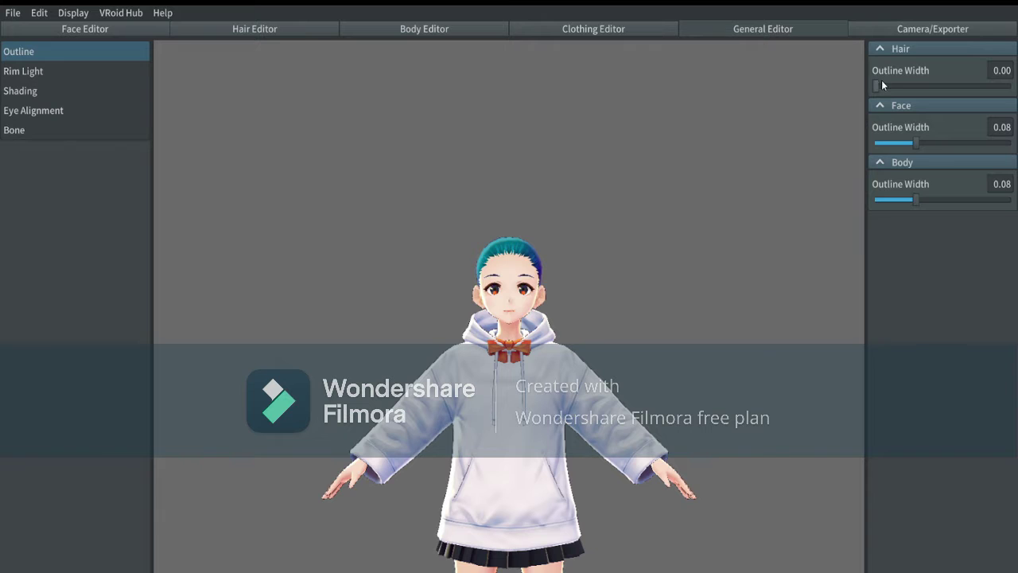
# - Set the outline width to 0.23 for the hair and 0.25 for both the face and the body
pyautogui.moveTo(934, 144); pyautogui.dragTo(1012, 144)
pyautogui.moveTo(937, 201); pyautogui.dragTo(1014, 203)
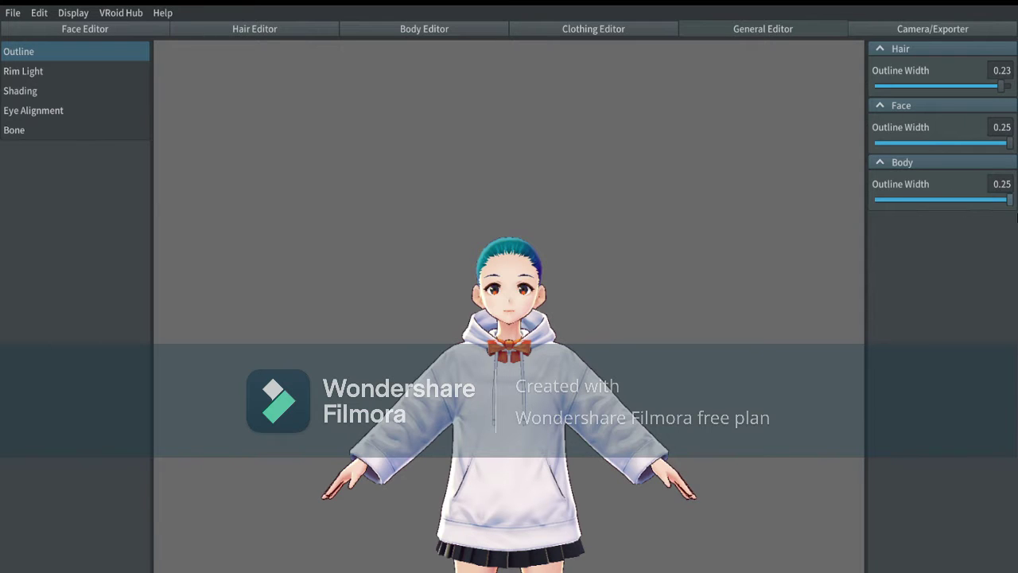
# - Set the hair rim light's strength to 0.00 and compression to maximum, and the body rim light's strength to minimum
pyautogui.click(61, 71)
pyautogui.moveTo(909, 86); pyautogui.dragTo(873, 128)
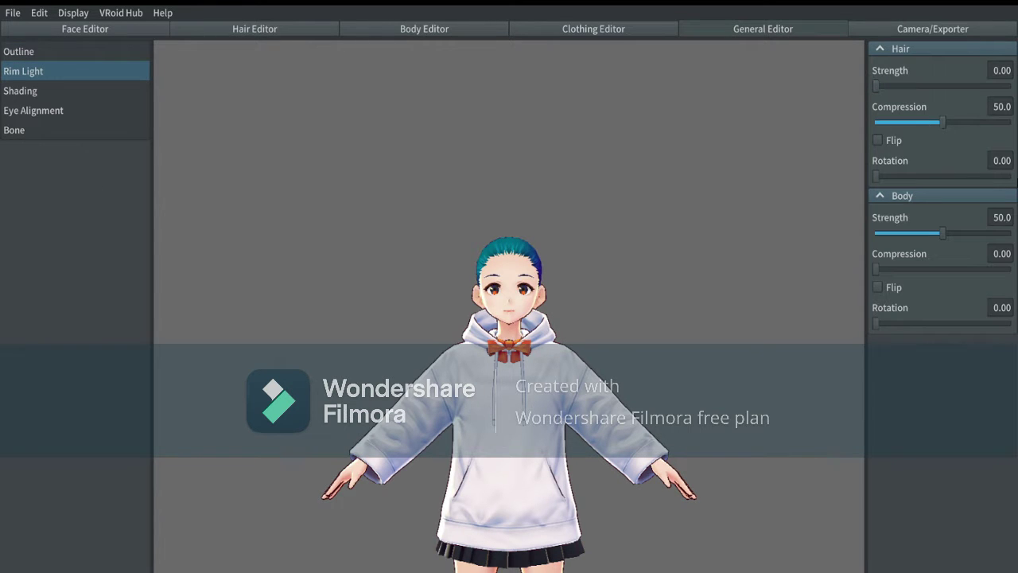
pyautogui.moveTo(942, 122); pyautogui.dragTo(1014, 125)
pyautogui.moveTo(939, 236); pyautogui.dragTo(854, 247)
# - Set the shading area to -1.00 and the shade hardness to 1.00 for the hair, face and body
pyautogui.click(69, 91)
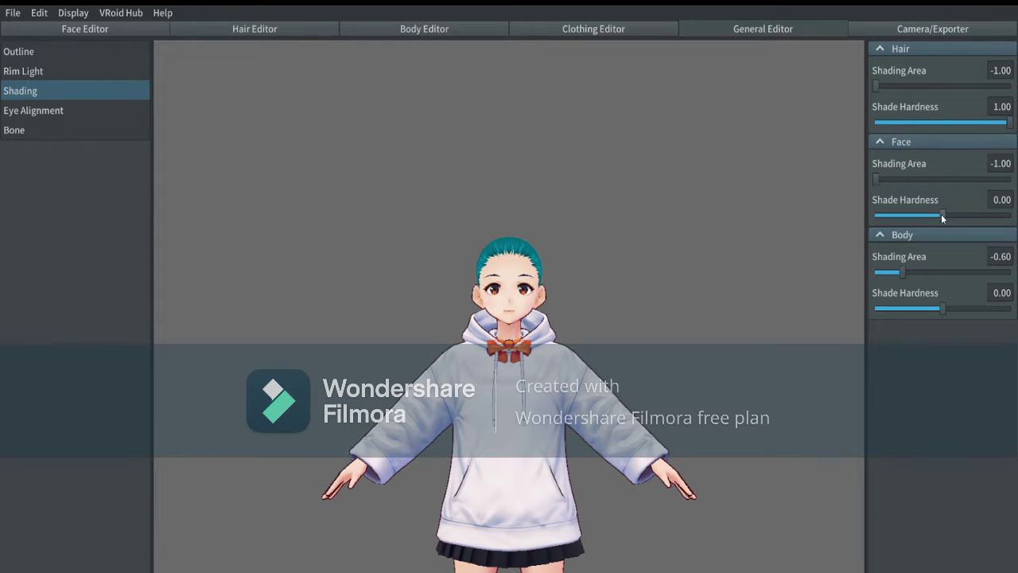
pyautogui.moveTo(943, 215); pyautogui.dragTo(1009, 215)
pyautogui.moveTo(902, 272); pyautogui.dragTo(856, 266)
pyautogui.moveTo(941, 308); pyautogui.dragTo(1014, 309)
# - Remove the ribbon from the avatar's neck by setting the neck accessory to None
pyautogui.click(77, 111)
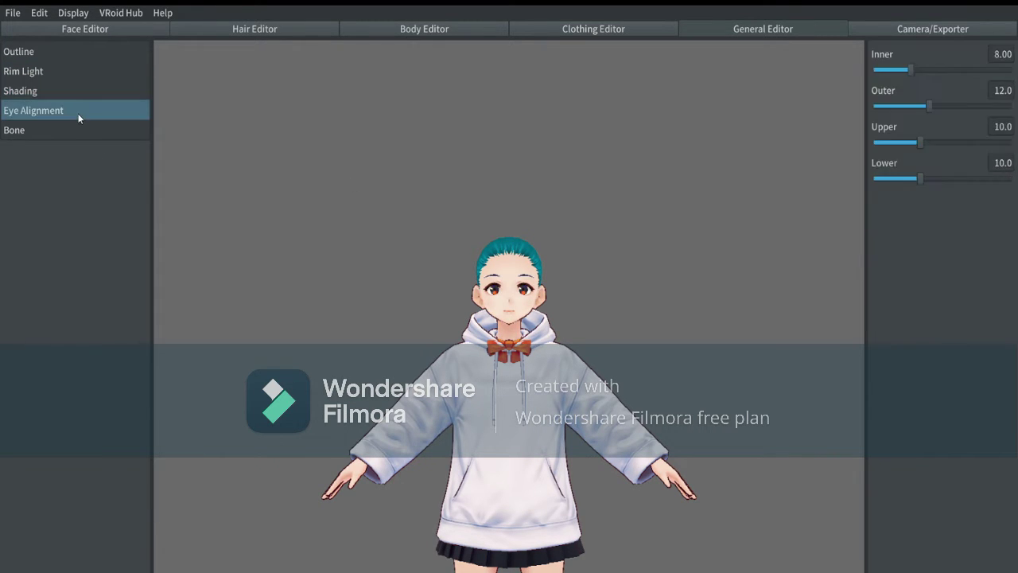
pyautogui.click(357, 29)
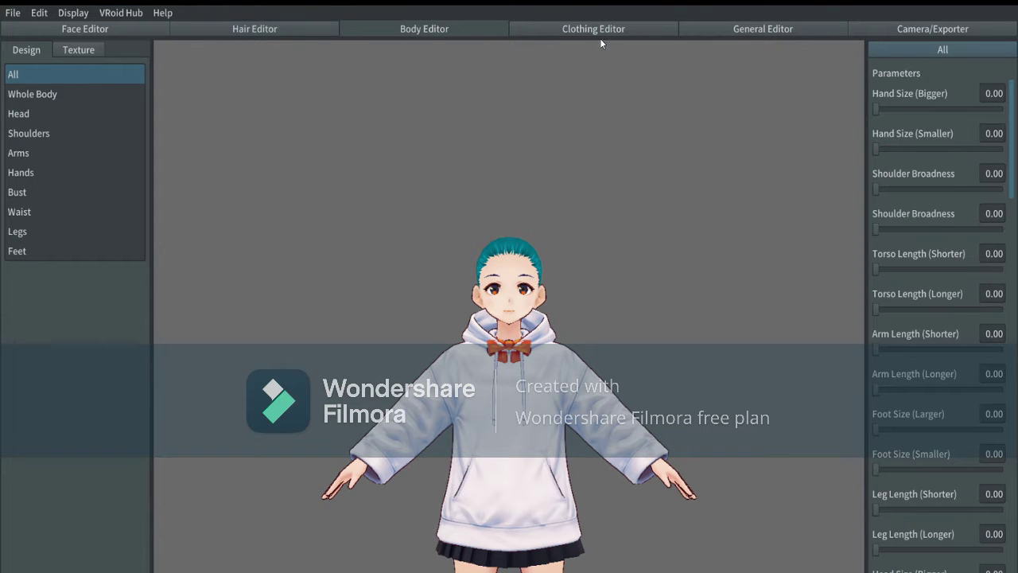
pyautogui.click(603, 32)
pyautogui.click(101, 355)
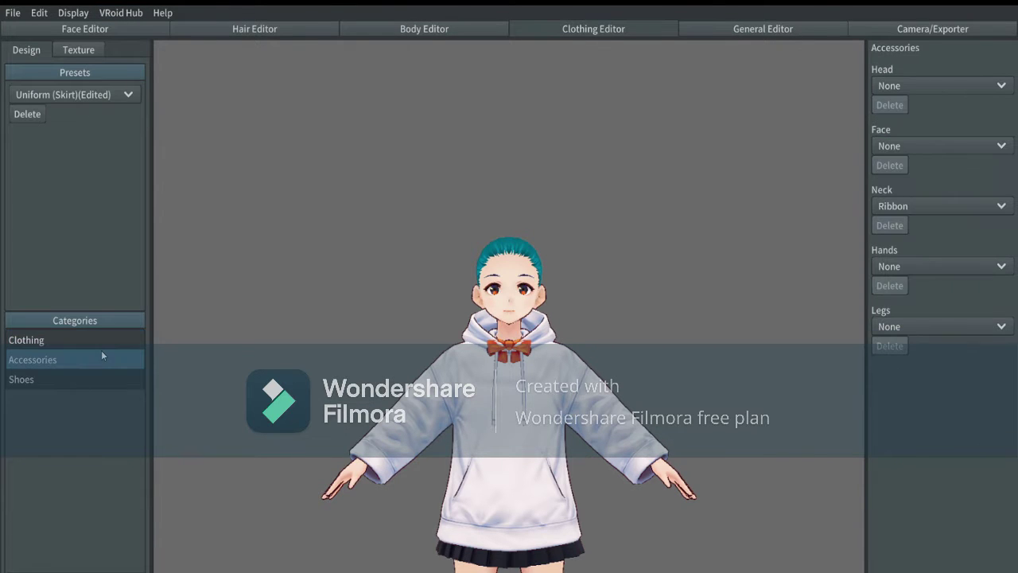
pyautogui.click(934, 205)
pyautogui.click(934, 224)
# - Change the avatar's shoes to High Cut Sneakers
pyautogui.click(87, 380)
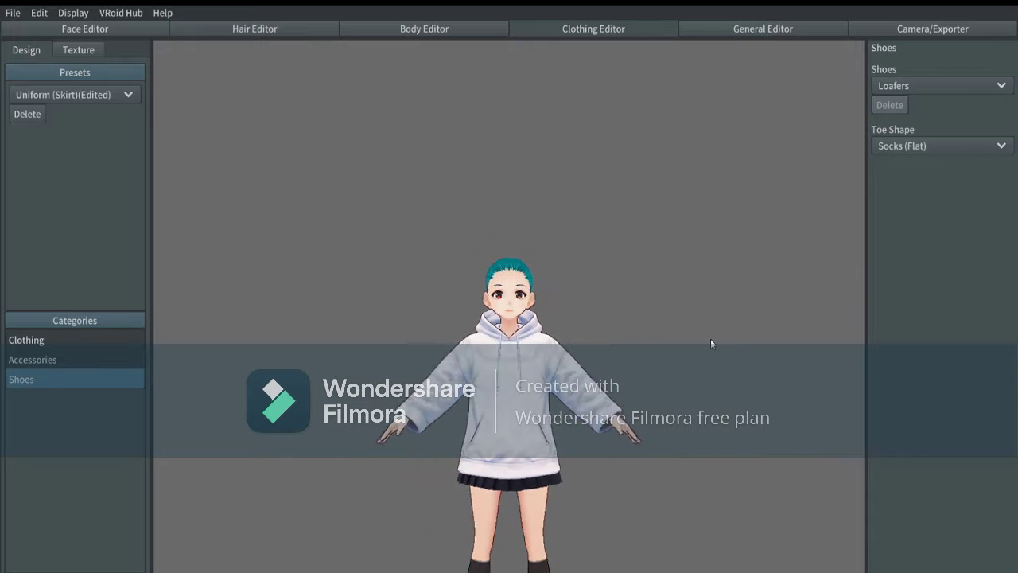
pyautogui.click(939, 85)
pyautogui.click(958, 166)
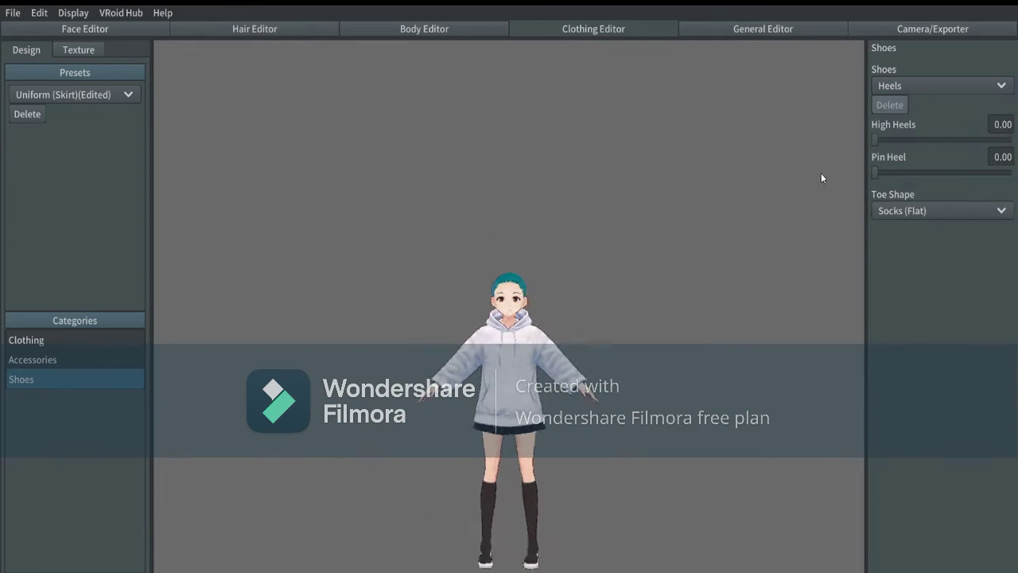
pyautogui.click(969, 86)
pyautogui.click(986, 220)
# - Open the hoodie's texture layer for editing and set the brush color to pink FFB7DC
pyautogui.scroll(6, 766, 259)
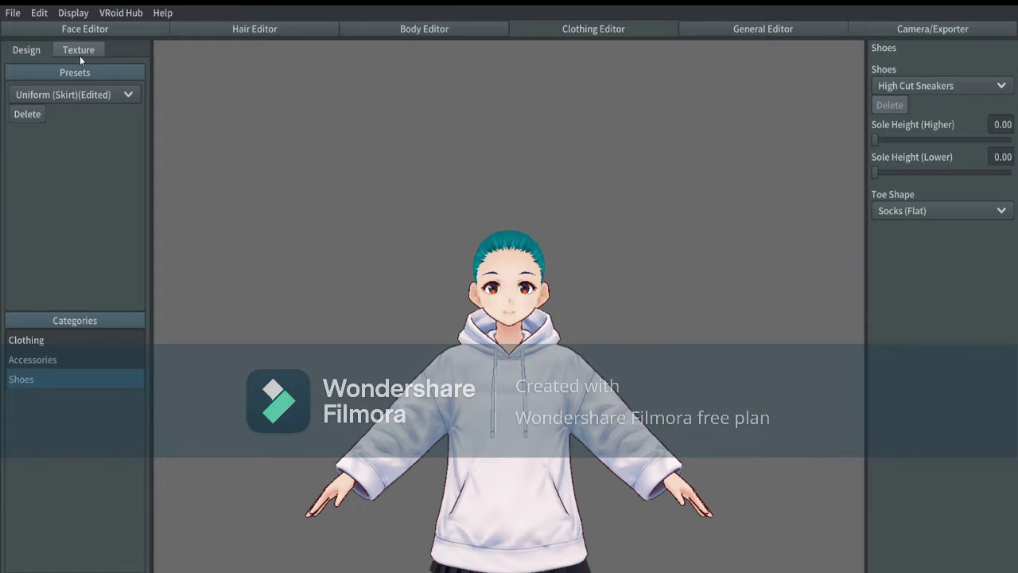
pyautogui.click(80, 56)
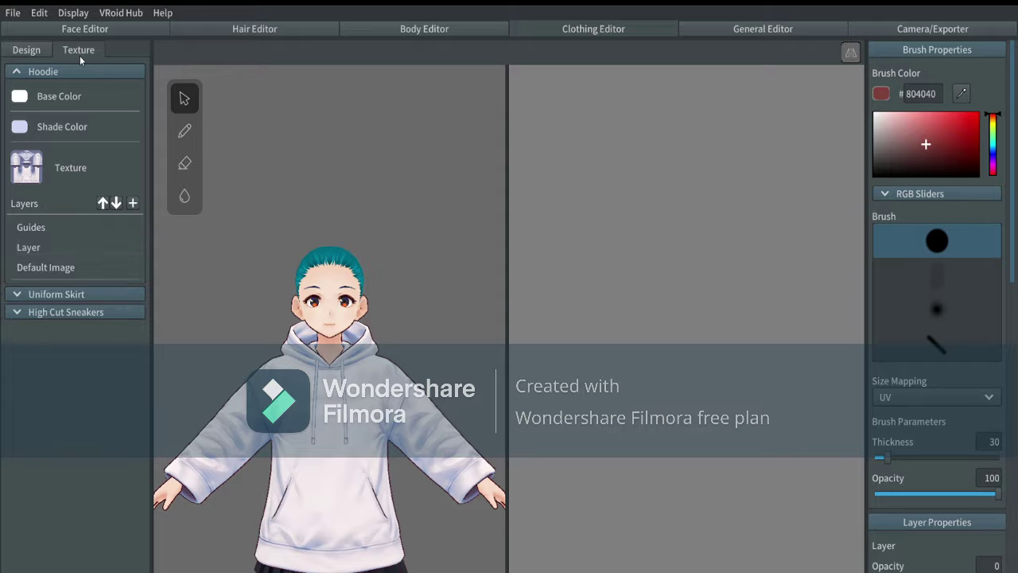
pyautogui.moveTo(992, 151)
pyautogui.mouseDown()
pyautogui.moveTo(988, 176)
pyautogui.moveTo(992, 164)
pyautogui.mouseUp()
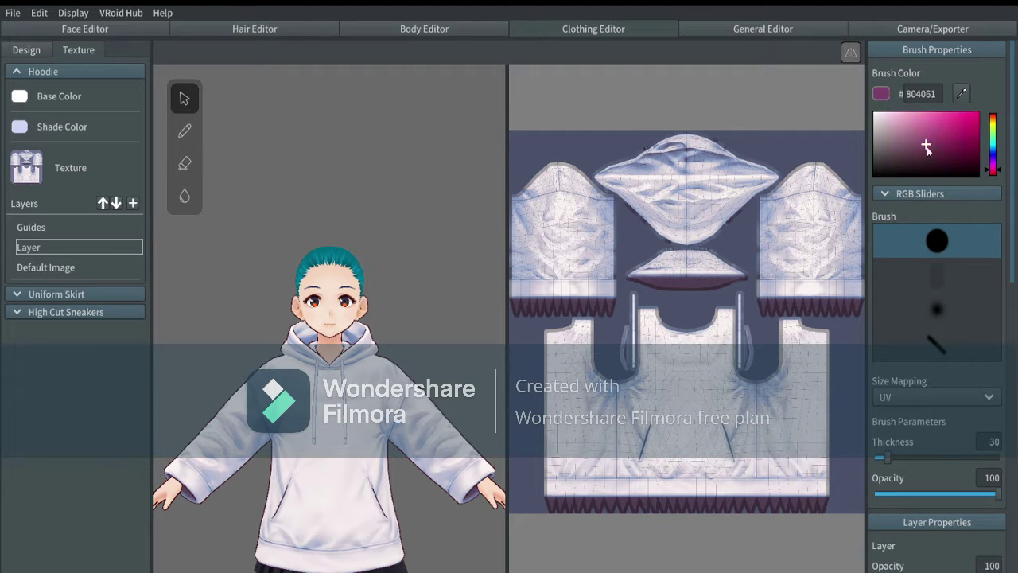
# - Erase the hood pieces from the hoodie's Default Image layer with an eraser thickness of 226
pyautogui.click(185, 163)
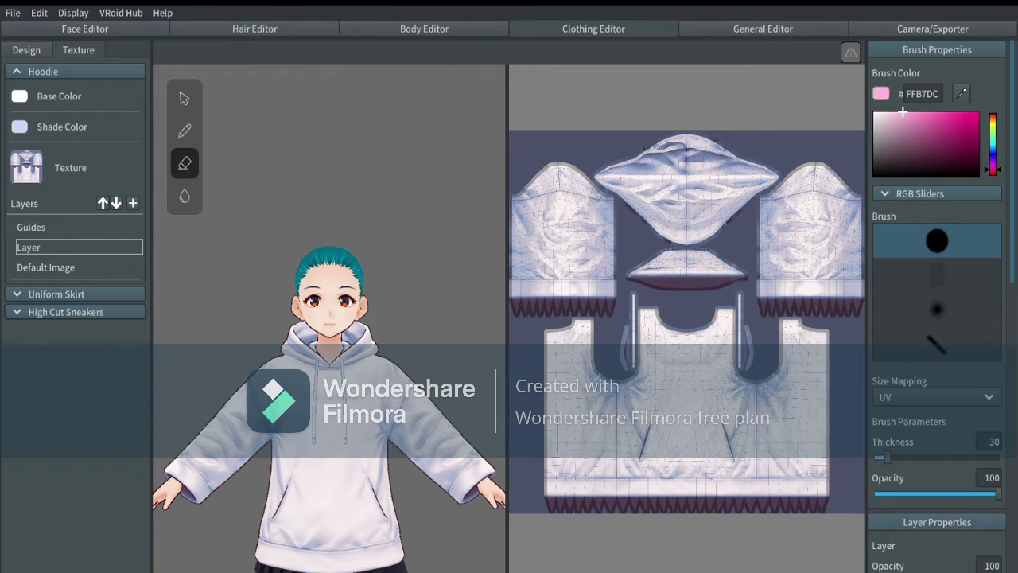
pyautogui.scroll(4, 724, 182)
pyautogui.click(39, 269)
pyautogui.click(968, 458)
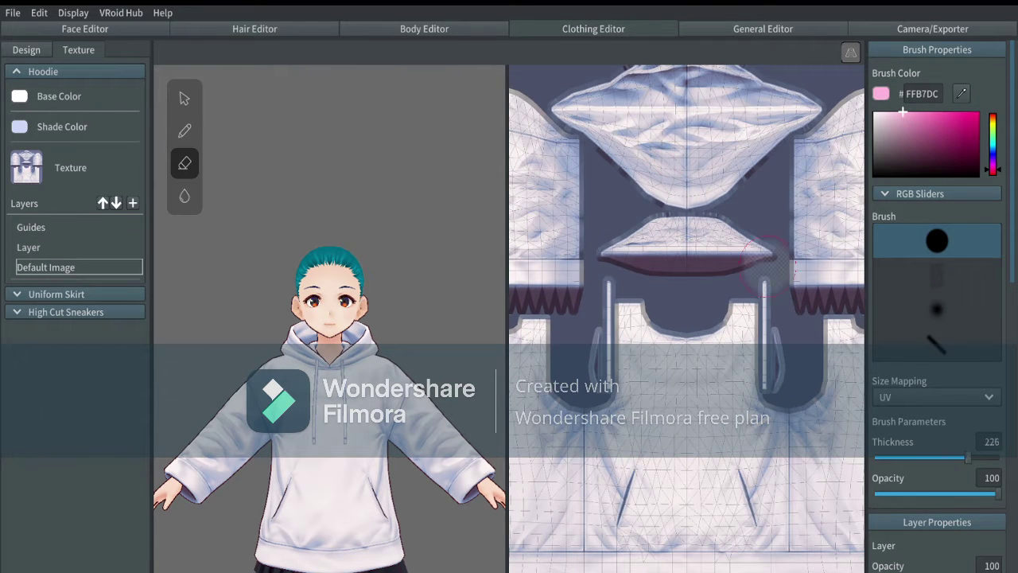
pyautogui.moveTo(767, 264)
pyautogui.mouseDown()
pyautogui.moveTo(669, 231)
pyautogui.moveTo(613, 239)
pyautogui.moveTo(629, 245)
pyautogui.mouseUp()
pyautogui.scroll(-2, 679, 158)
pyautogui.moveTo(694, 193)
pyautogui.mouseDown()
pyautogui.moveTo(695, 121)
pyautogui.moveTo(600, 148)
pyautogui.moveTo(678, 128)
pyautogui.moveTo(734, 176)
pyautogui.mouseUp()
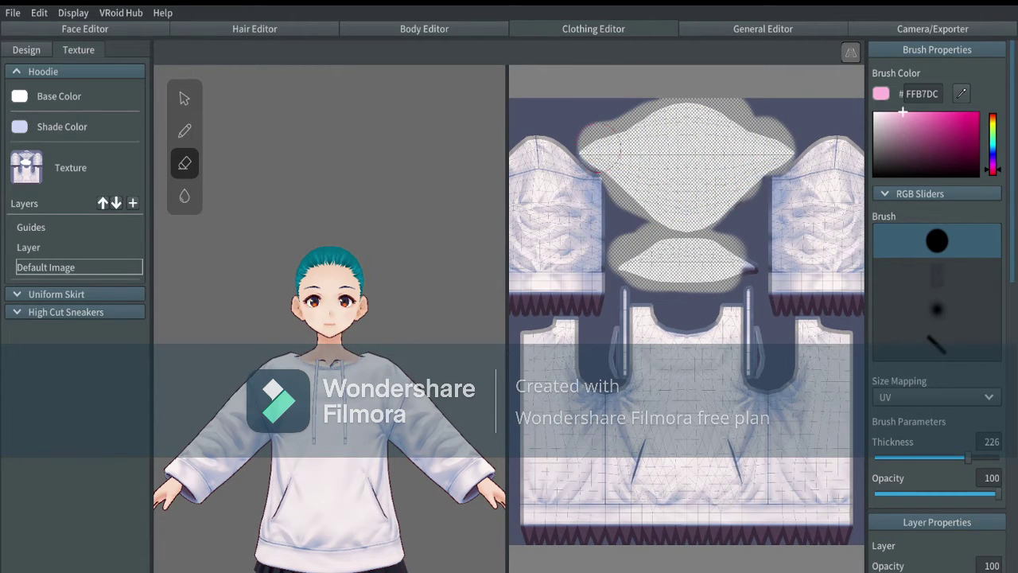
pyautogui.moveTo(735, 265); pyautogui.dragTo(741, 266)
# - Reduce the eraser thickness to 57 for the narrow drawstring areas of the hoodie texture
pyautogui.click(899, 458)
pyautogui.scroll(3, 676, 350)
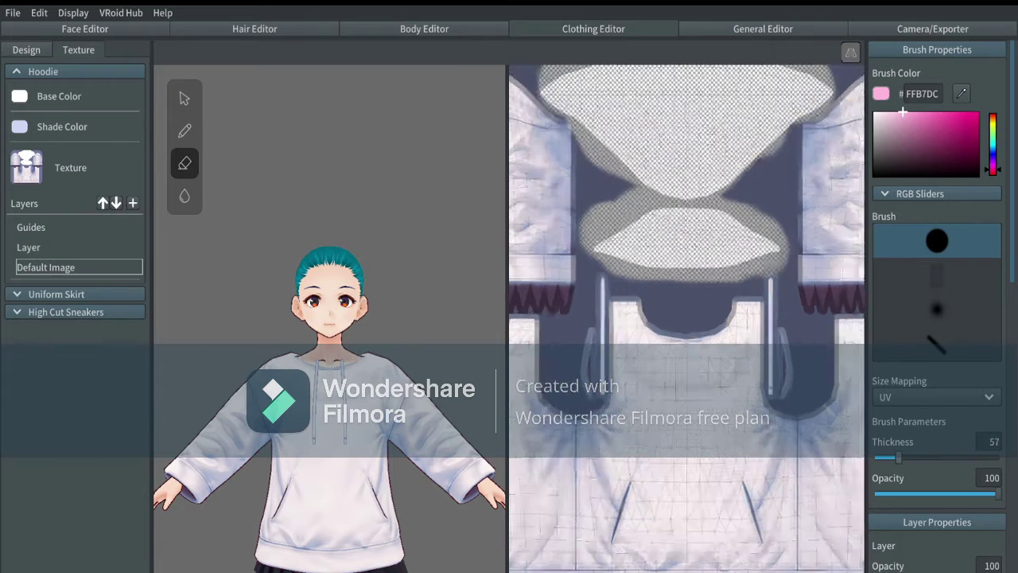
pyautogui.moveTo(587, 262); pyautogui.dragTo(577, 422)
pyautogui.hotkey('ctrl', 'z')
pyautogui.moveTo(583, 341)
pyautogui.mouseDown()
pyautogui.moveTo(588, 406)
pyautogui.moveTo(586, 274)
pyautogui.moveTo(583, 339)
pyautogui.mouseUp()
pyautogui.hotkey('ctrl', 'z')
# - Enable symmetrical editing and erase the drawstrings on both sides of the hoodie's Default Image layer
pyautogui.click(851, 53)
pyautogui.moveTo(788, 266)
pyautogui.mouseDown()
pyautogui.moveTo(817, 409)
pyautogui.moveTo(793, 332)
pyautogui.mouseUp()
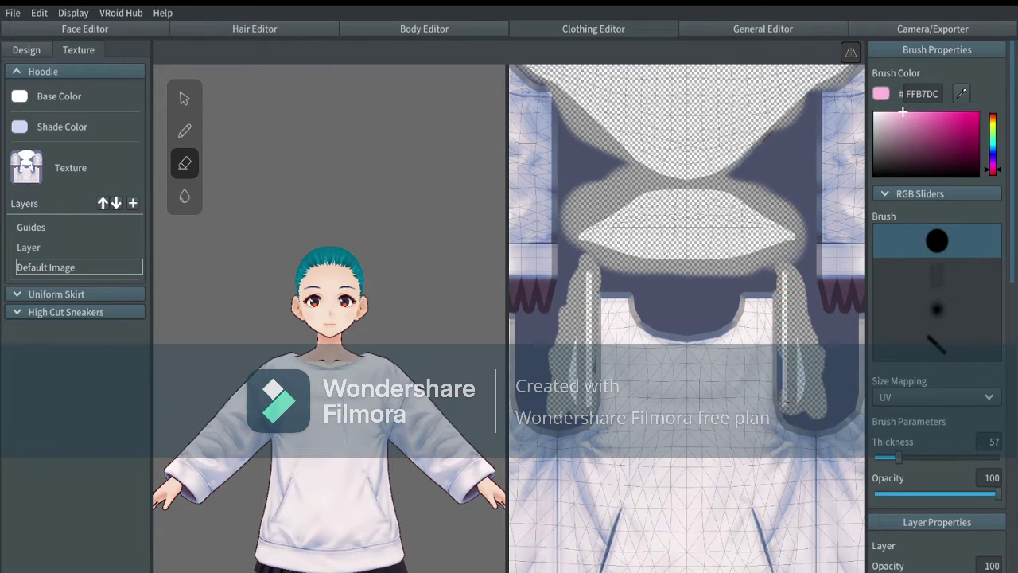
pyautogui.moveTo(785, 401); pyautogui.dragTo(788, 344)
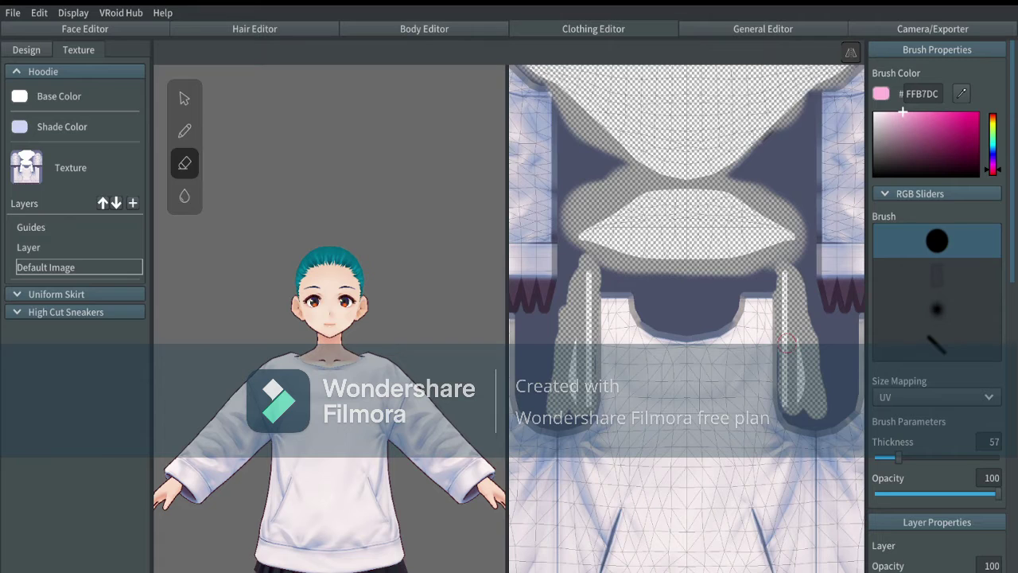
pyautogui.scroll(-5, 787, 344)
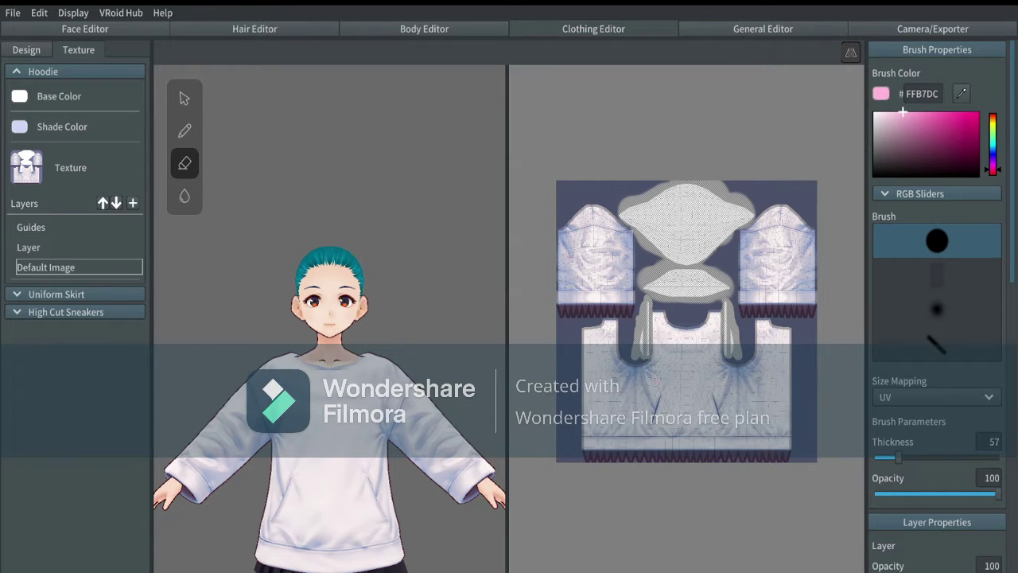
# - Set the eraser and brush thickness to 300 and select the hoodie layer above Default Image
pyautogui.moveTo(959, 459); pyautogui.dragTo(1003, 459)
pyautogui.click(47, 247)
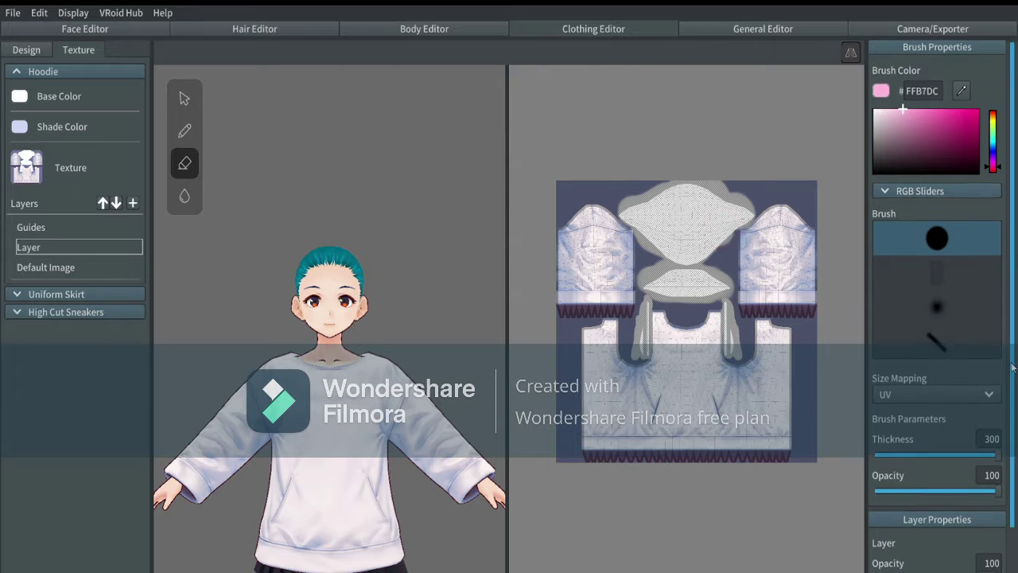
pyautogui.moveTo(1011, 241); pyautogui.dragTo(1011, 358)
# - Try the Screen, Lighten and Color Dodge composition modes on the selected hoodie layer
pyautogui.click(944, 560)
pyautogui.click(914, 525)
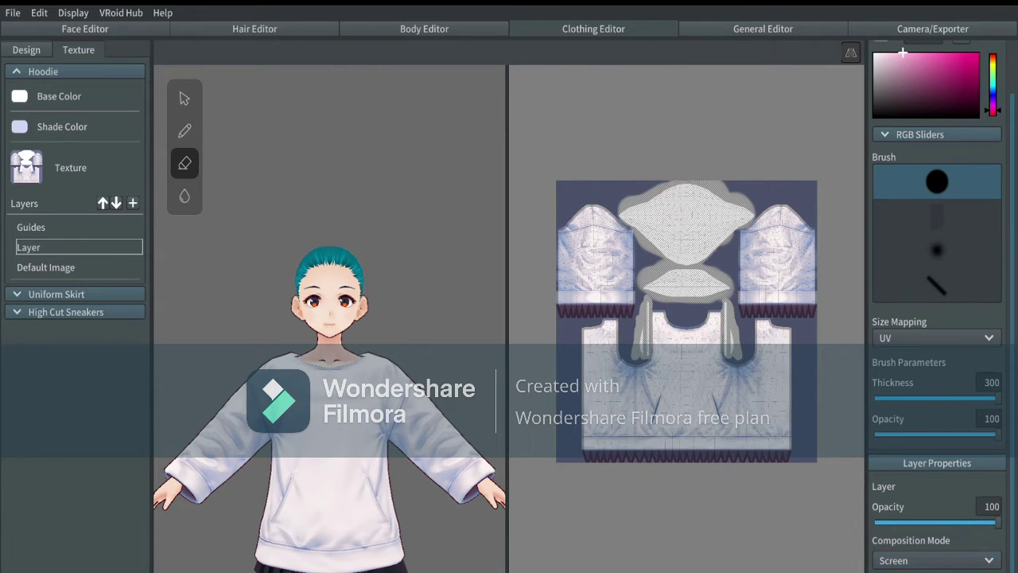
pyautogui.click(937, 560)
pyautogui.click(915, 509)
pyautogui.click(967, 560)
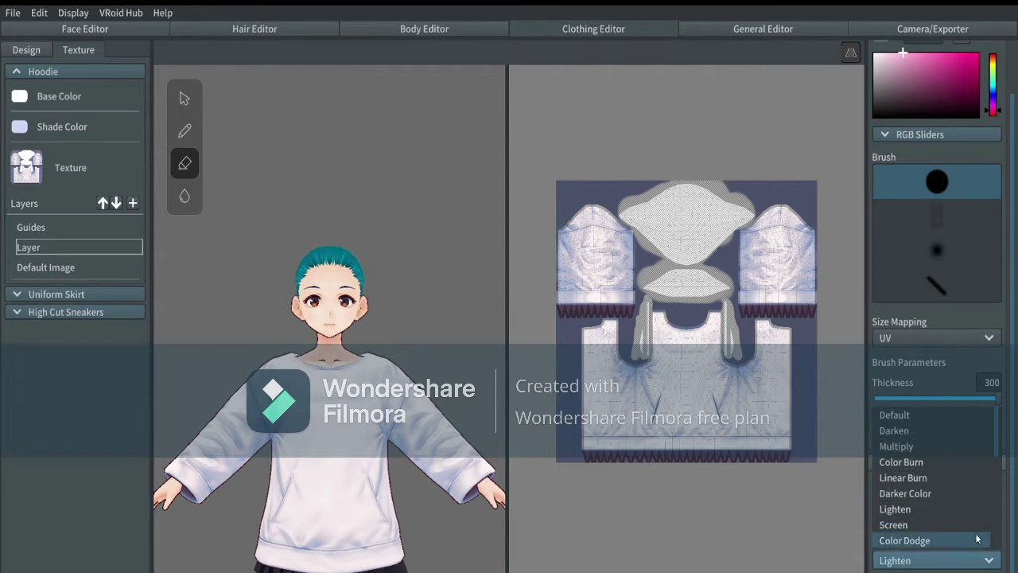
pyautogui.moveTo(995, 449); pyautogui.dragTo(996, 555)
pyautogui.click(955, 496)
pyautogui.click(986, 560)
pyautogui.click(947, 541)
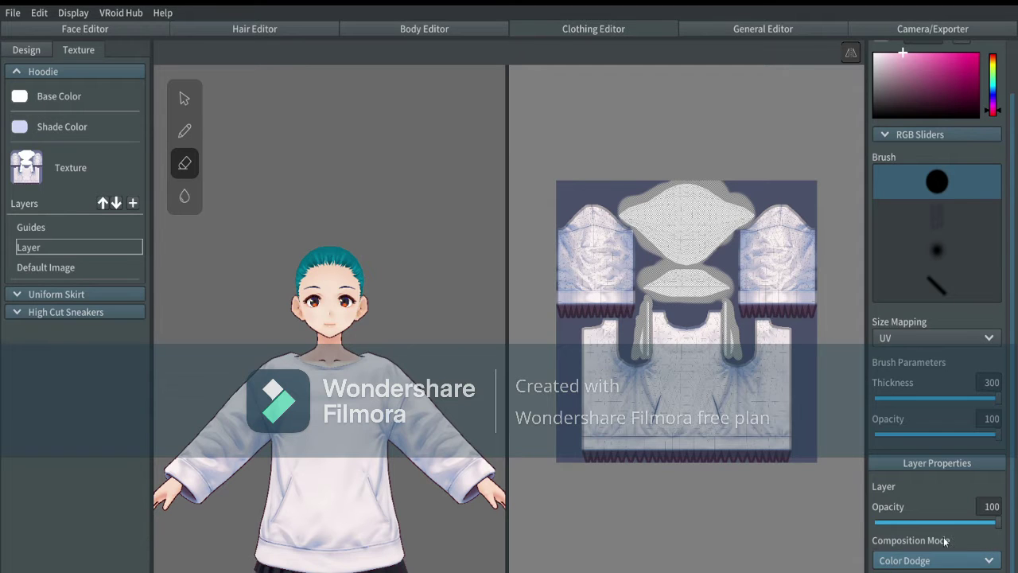
# - Paint the hoodie's torso and outer sleeve edges pink and set the layer's composition mode to Default
pyautogui.click(185, 130)
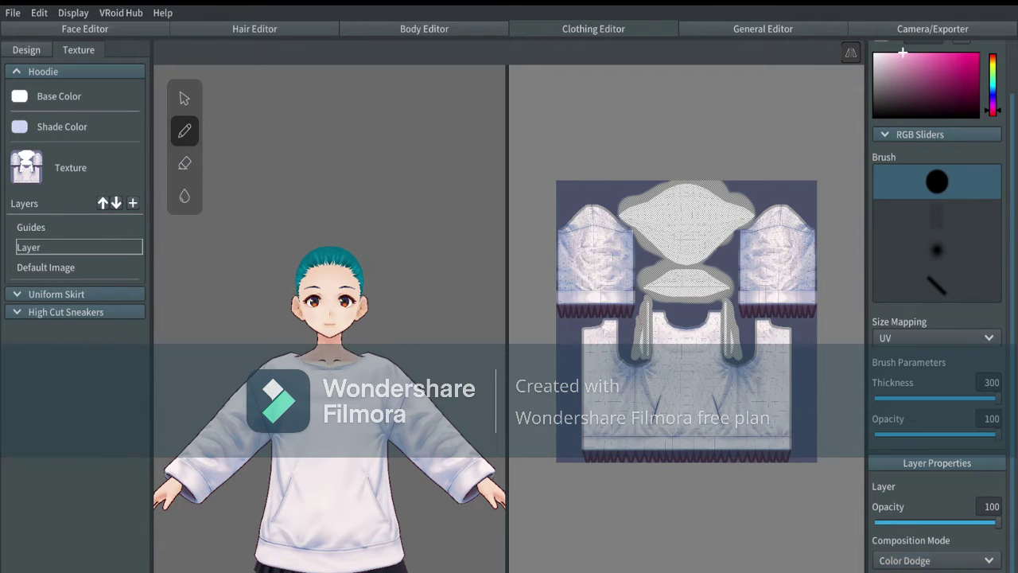
pyautogui.click(955, 560)
pyautogui.click(914, 525)
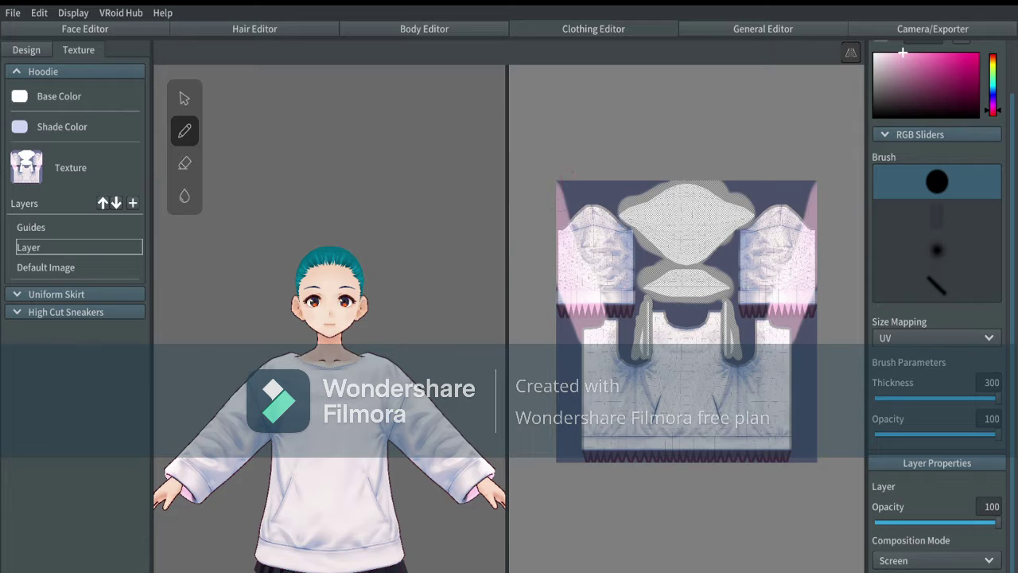
pyautogui.moveTo(572, 173); pyautogui.dragTo(653, 294)
pyautogui.hotkey('ctrl', 'z')
pyautogui.moveTo(595, 342)
pyautogui.mouseDown()
pyautogui.moveTo(611, 497)
pyautogui.moveTo(674, 476)
pyautogui.moveTo(662, 414)
pyautogui.moveTo(672, 414)
pyautogui.moveTo(668, 333)
pyautogui.mouseUp()
pyautogui.click(988, 559)
pyautogui.click(911, 416)
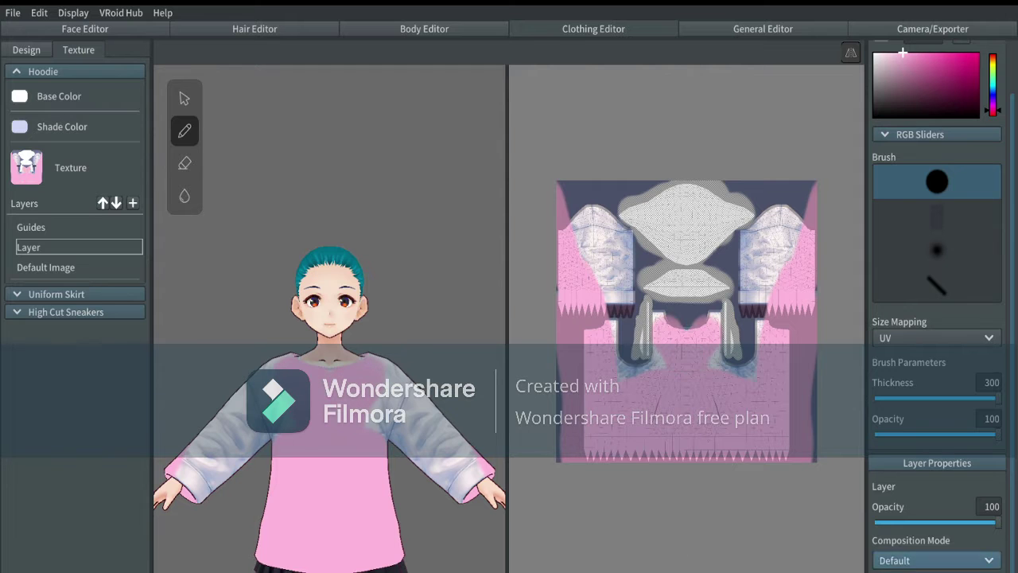
# - Fill the torso's remaining unpainted edges around the neckline and armholes in pink with a brush thickness of 83
pyautogui.moveTo(997, 398); pyautogui.dragTo(909, 399)
pyautogui.scroll(5, 686, 358)
pyautogui.moveTo(643, 393)
pyautogui.mouseDown()
pyautogui.moveTo(634, 369)
pyautogui.moveTo(571, 404)
pyautogui.moveTo(582, 395)
pyautogui.mouseUp()
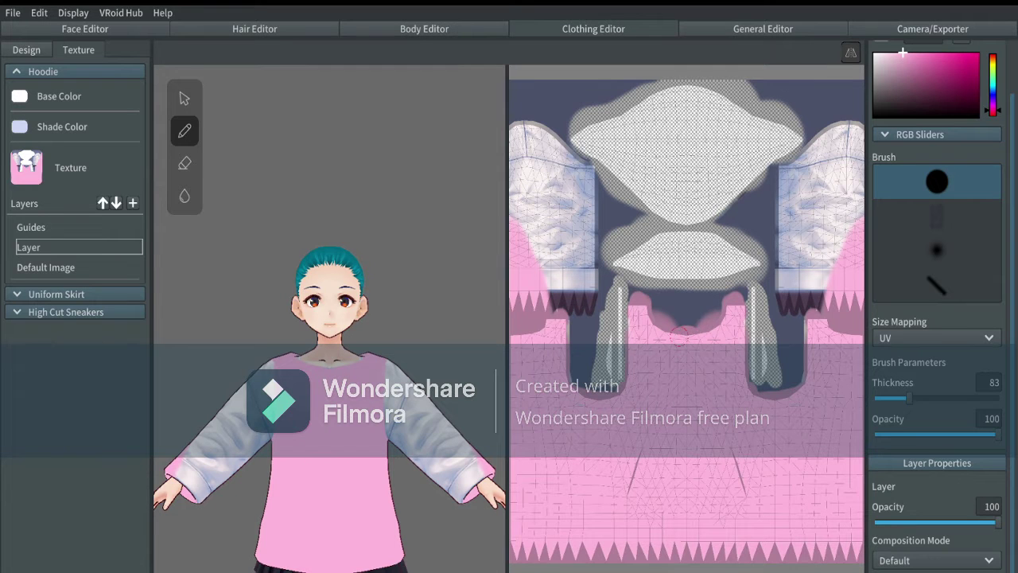
# - Paint the outer parts of both sleeves pink with a brush thickness of 300
pyautogui.moveTo(909, 398); pyautogui.dragTo(998, 399)
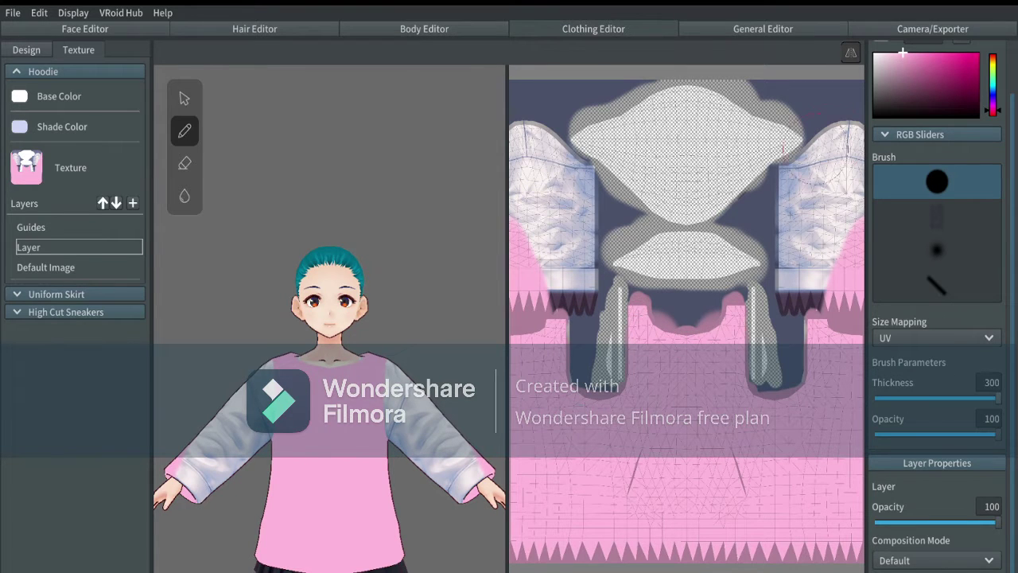
pyautogui.moveTo(841, 153)
pyautogui.mouseDown()
pyautogui.moveTo(846, 188)
pyautogui.moveTo(792, 218)
pyautogui.moveTo(814, 156)
pyautogui.mouseUp()
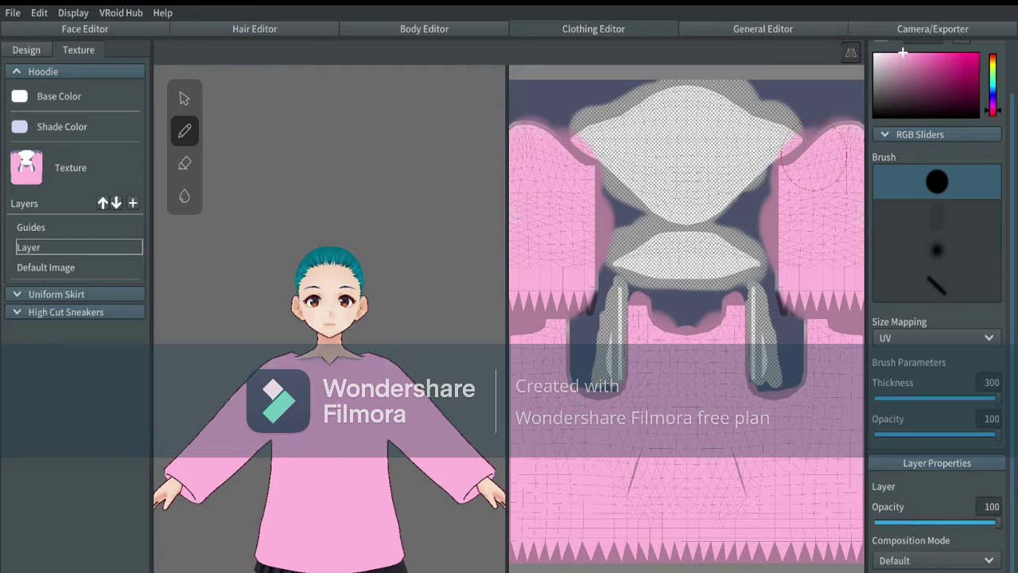
pyautogui.hotkey('ctrl', 'z')
pyautogui.moveTo(528, 236)
pyautogui.mouseDown()
pyautogui.moveTo(544, 237)
pyautogui.moveTo(536, 299)
pyautogui.mouseUp()
# - Paint the remaining inner parts of both sleeves pink with a brush thickness of 143
pyautogui.click(934, 400)
pyautogui.scroll(3, 687, 254)
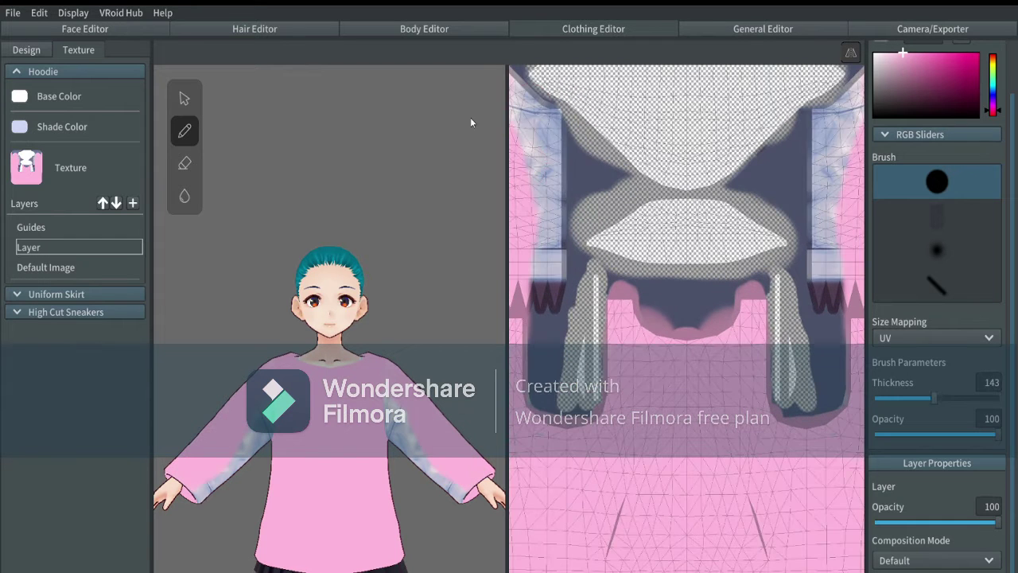
pyautogui.moveTo(525, 133)
pyautogui.mouseDown()
pyautogui.moveTo(543, 233)
pyautogui.moveTo(560, 255)
pyautogui.moveTo(555, 171)
pyautogui.moveTo(528, 115)
pyautogui.mouseUp()
pyautogui.scroll(-1, 546, 154)
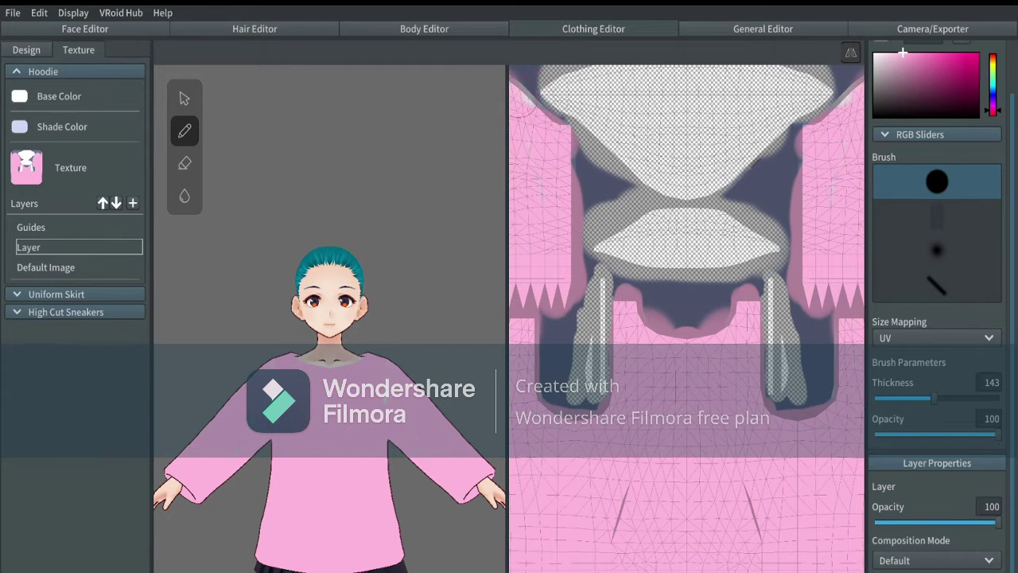
pyautogui.hotkey('ctrl', 'z')
pyautogui.moveTo(562, 163)
pyautogui.mouseDown()
pyautogui.moveTo(535, 167)
pyautogui.moveTo(563, 148)
pyautogui.mouseUp()
# - Lower the opacity of the pink hoodie layer to 57
pyautogui.scroll(-2, 365, 315)
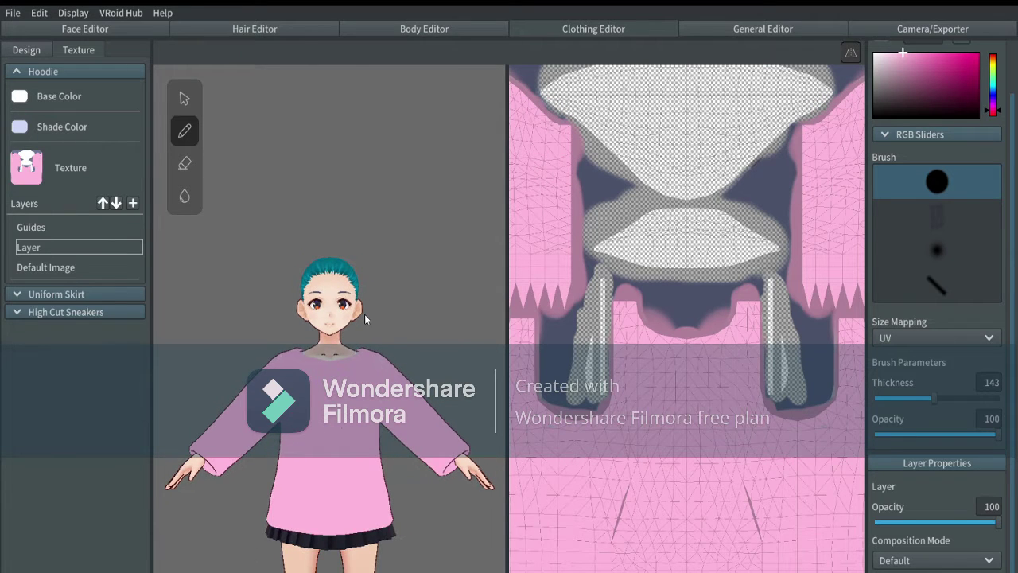
pyautogui.moveTo(998, 522); pyautogui.dragTo(940, 522)
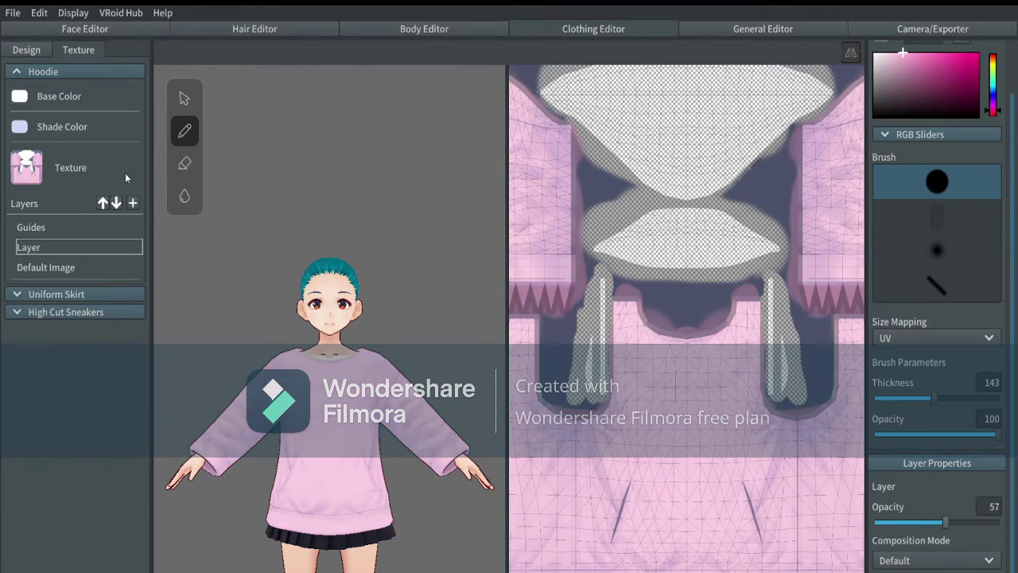
pyautogui.click(84, 229)
pyautogui.click(89, 243)
# - Add a new hoodie layer and set the composition mode of both it and the pink layer to Multiply
pyautogui.click(133, 203)
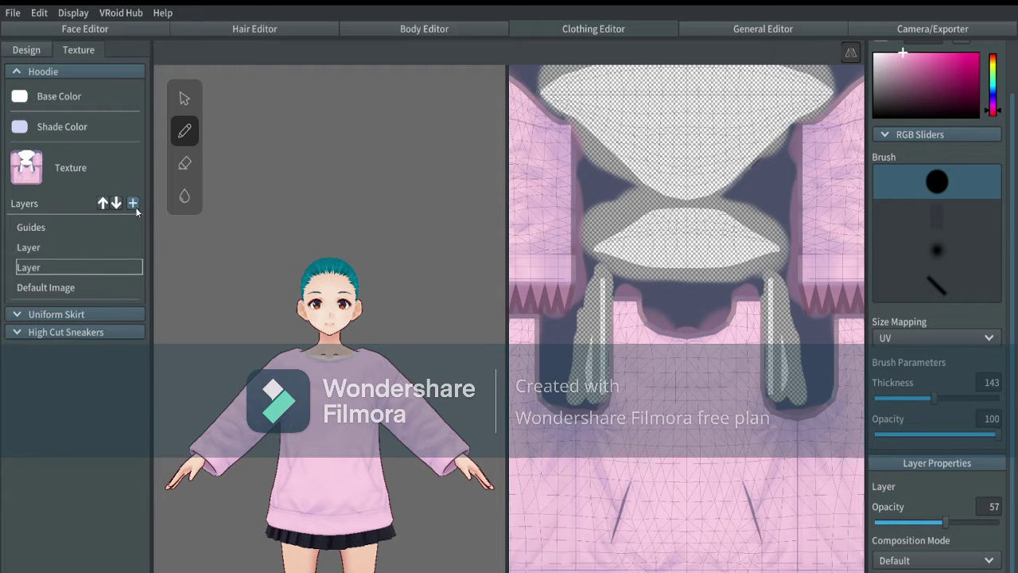
pyautogui.click(937, 560)
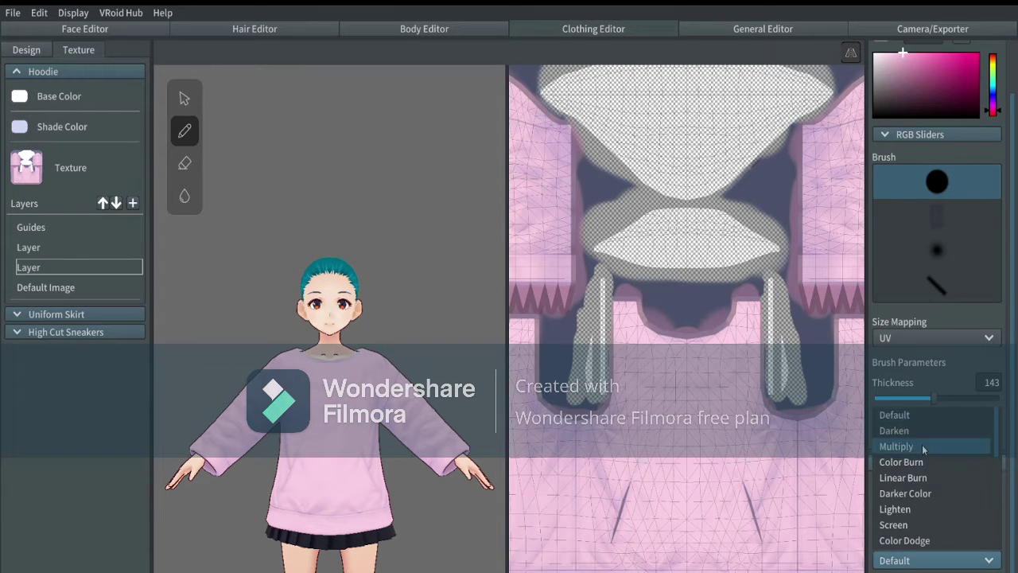
pyautogui.click(897, 446)
pyautogui.click(80, 247)
pyautogui.click(937, 560)
pyautogui.click(934, 448)
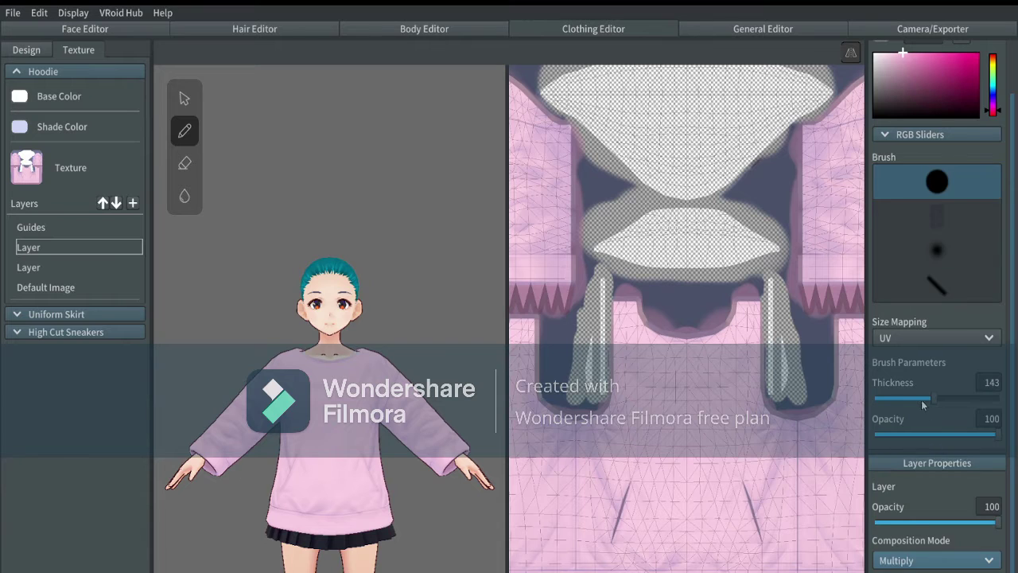
# - Try painting pink accents along the two pocket folds on the new hoodie layer with a brush thickness of 60, and undo the strokes
pyautogui.click(913, 399)
pyautogui.scroll(3, 901, 459)
pyautogui.moveTo(623, 497); pyautogui.dragTo(605, 555)
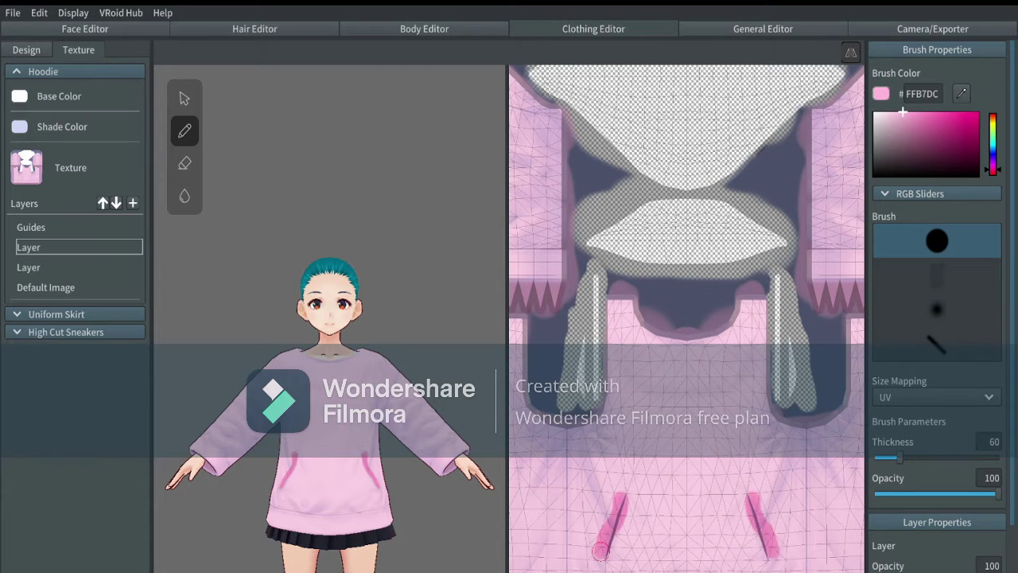
pyautogui.hotkey('ctrl', 'z')
pyautogui.moveTo(902, 459); pyautogui.dragTo(900, 460)
pyautogui.moveTo(623, 497); pyautogui.dragTo(606, 554)
pyautogui.hotkey('ctrl', 'z')
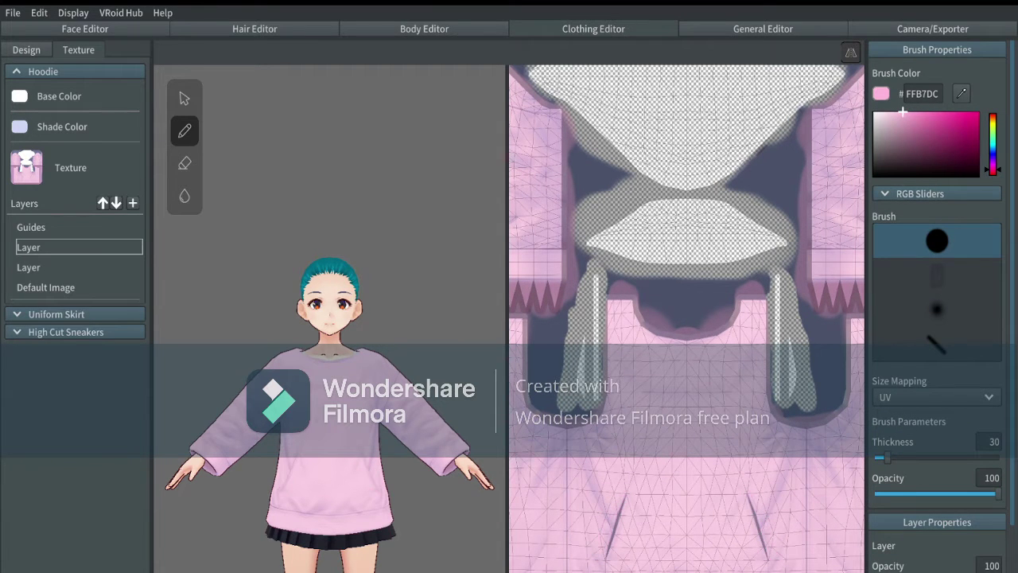
# - Try thinner pocket fold lines with a brush thickness of 30, trim them with the eraser, and undo everything
pyautogui.moveTo(630, 494); pyautogui.dragTo(608, 537)
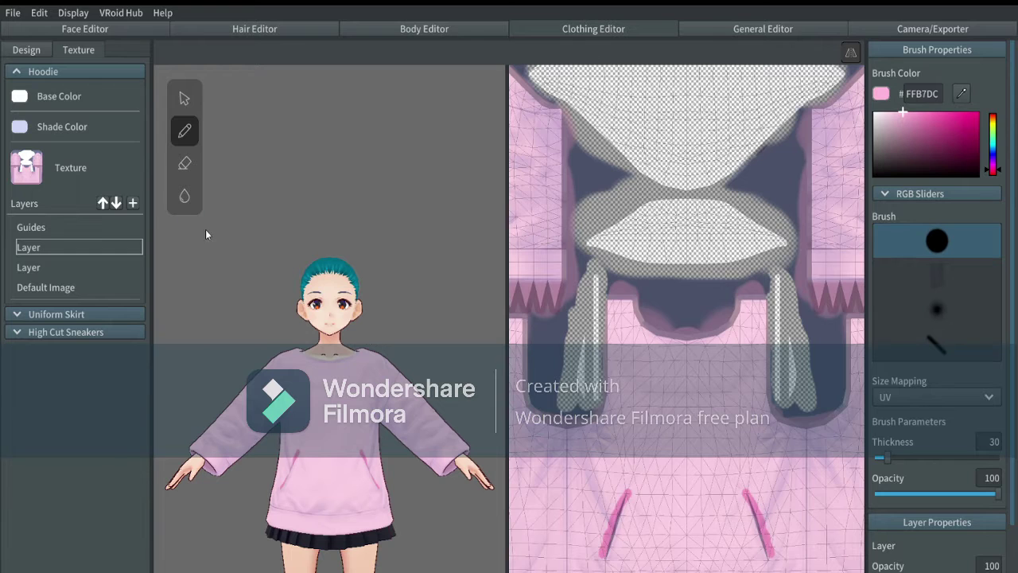
pyautogui.click(184, 163)
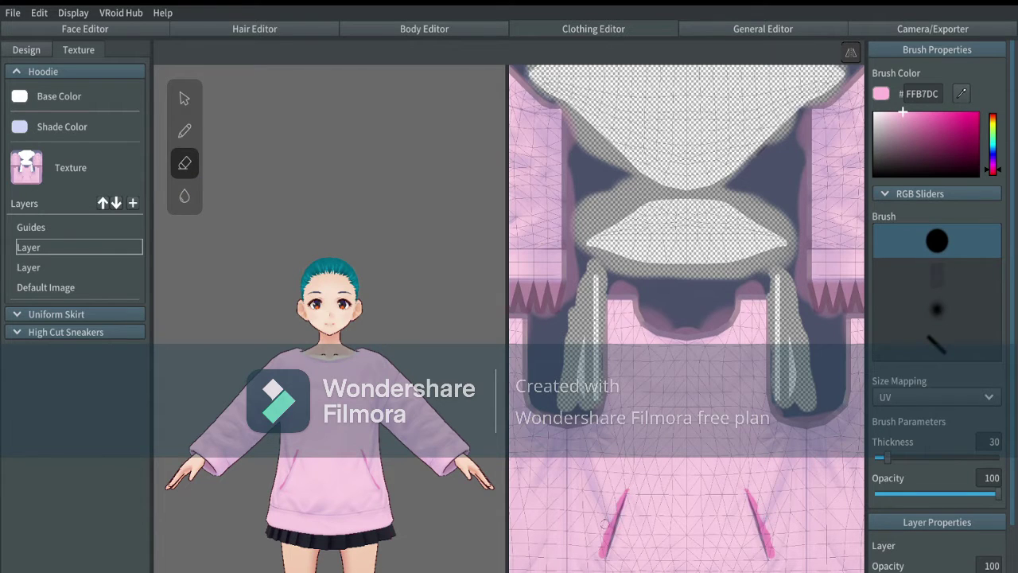
pyautogui.moveTo(602, 544); pyautogui.dragTo(625, 493)
pyautogui.hotkey('ctrl', 'z')
pyautogui.hotkey('ctrl', 'z')
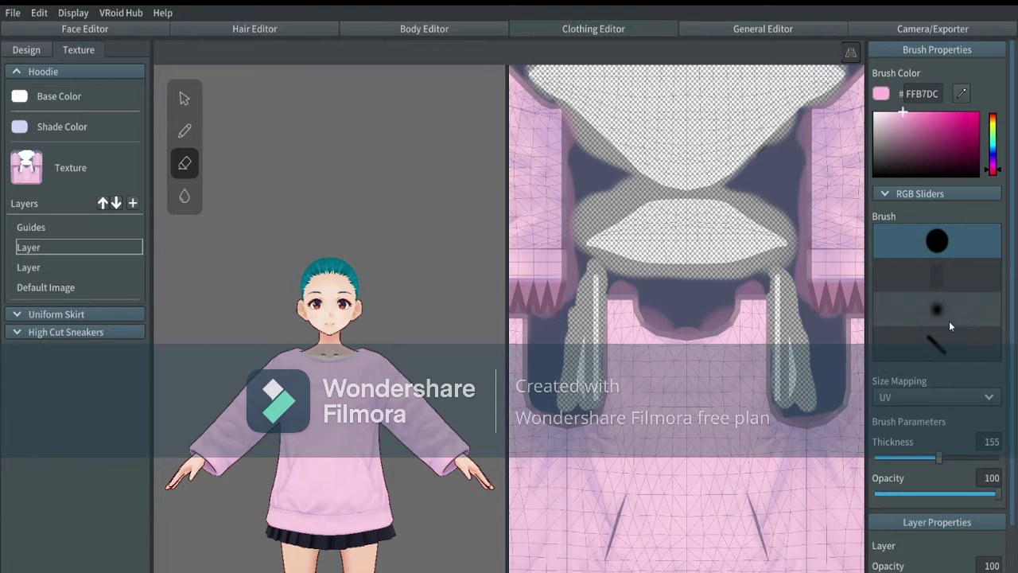
pyautogui.click(947, 315)
pyautogui.moveTo(1011, 407); pyautogui.dragTo(1004, 474)
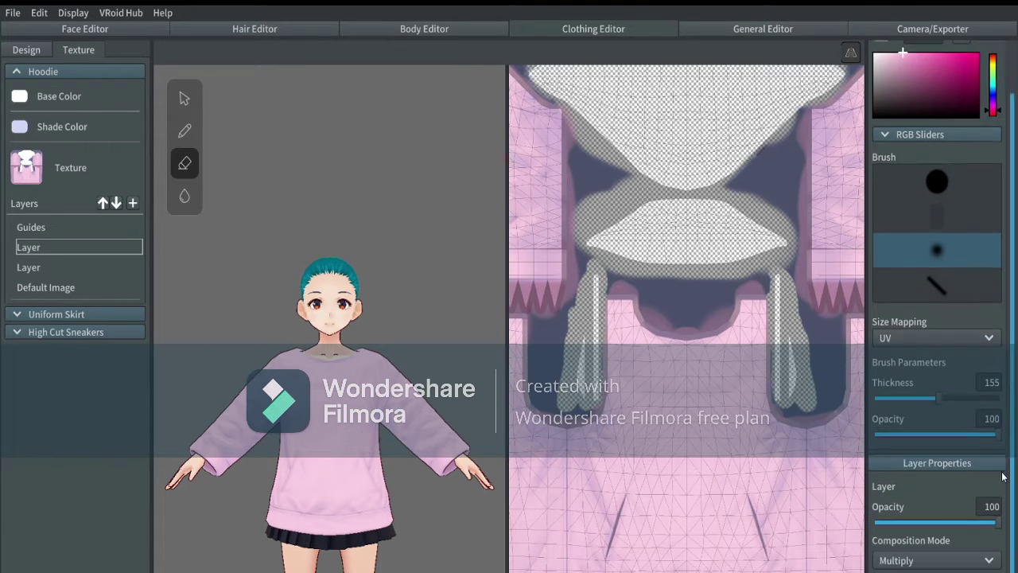
pyautogui.click(938, 182)
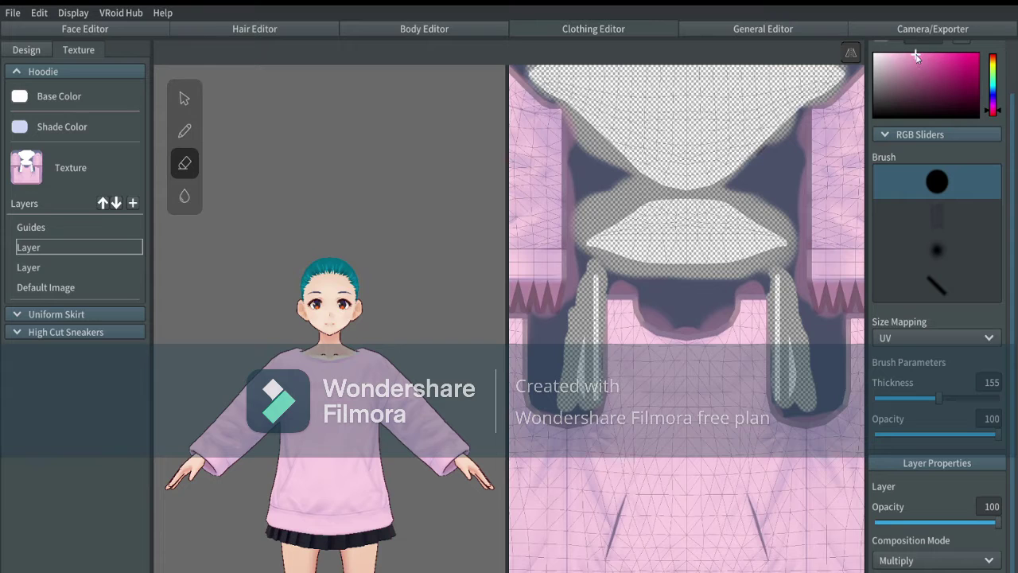
pyautogui.click(944, 251)
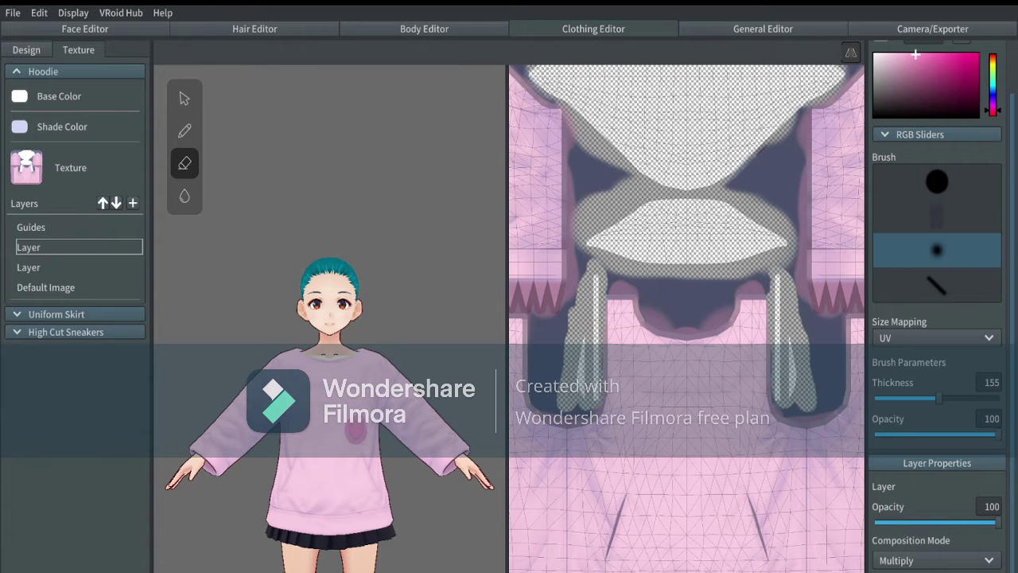
pyautogui.click(980, 55)
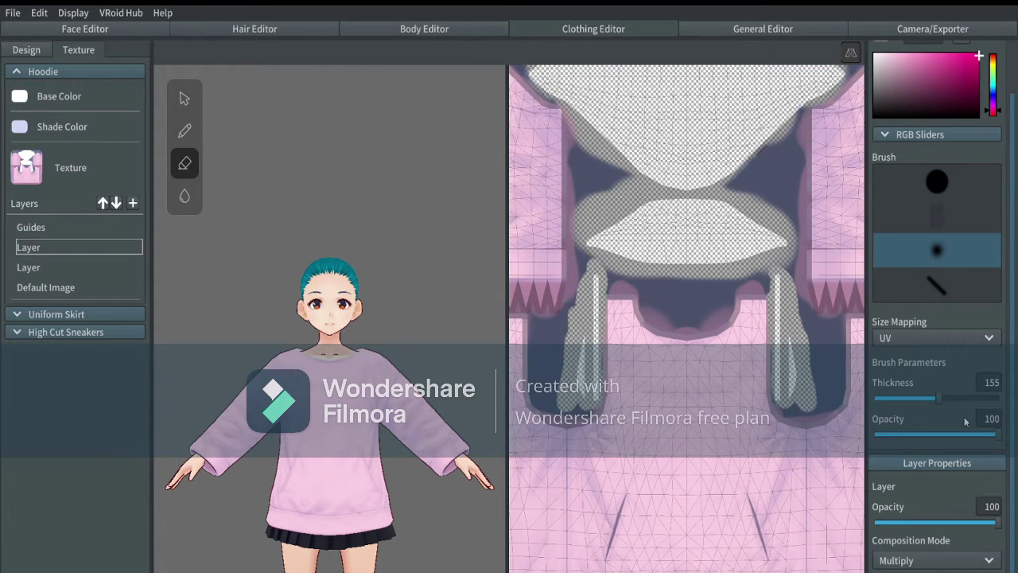
# - Set the uniform skirt layer's opacity to 48 and choose light blue B6BFFF as the brush color
pyautogui.click(55, 313)
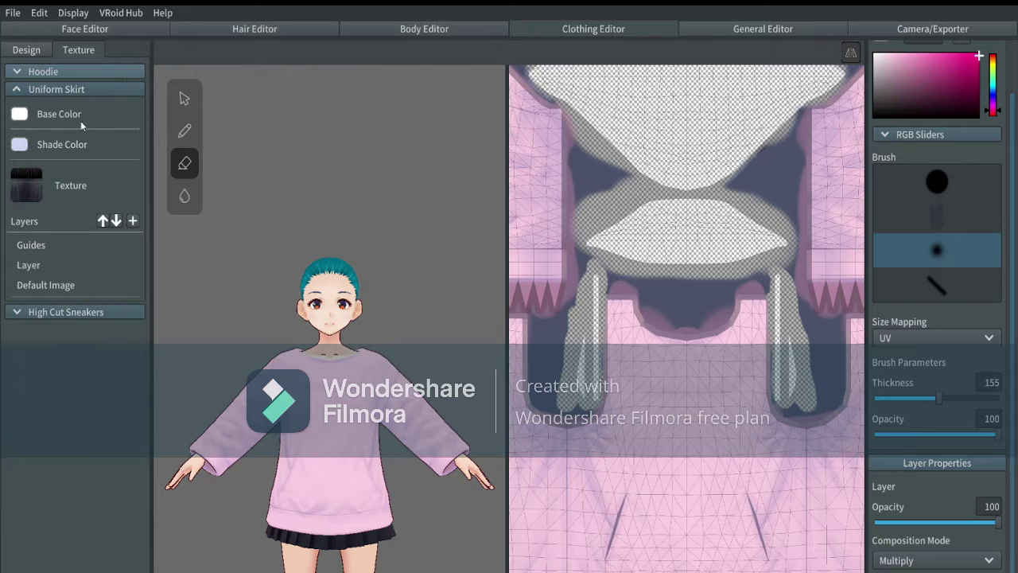
pyautogui.click(71, 285)
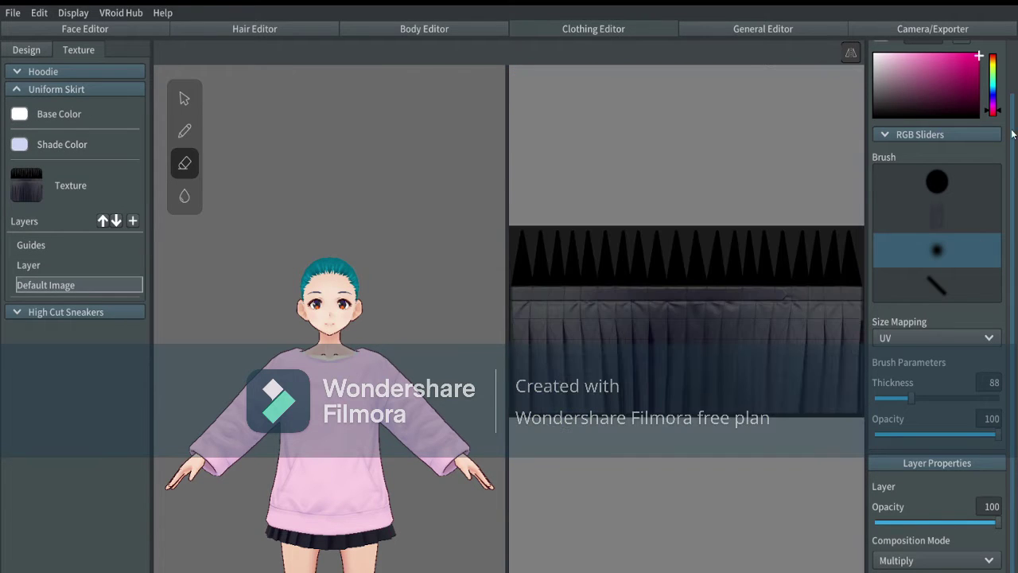
pyautogui.click(79, 265)
pyautogui.click(935, 522)
pyautogui.click(993, 94)
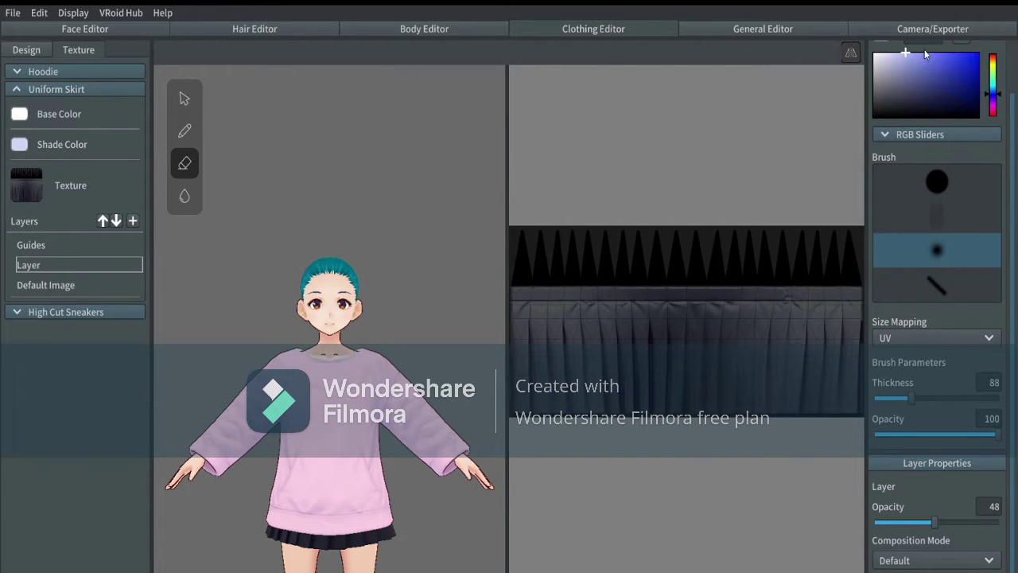
pyautogui.scroll(1, 911, 54)
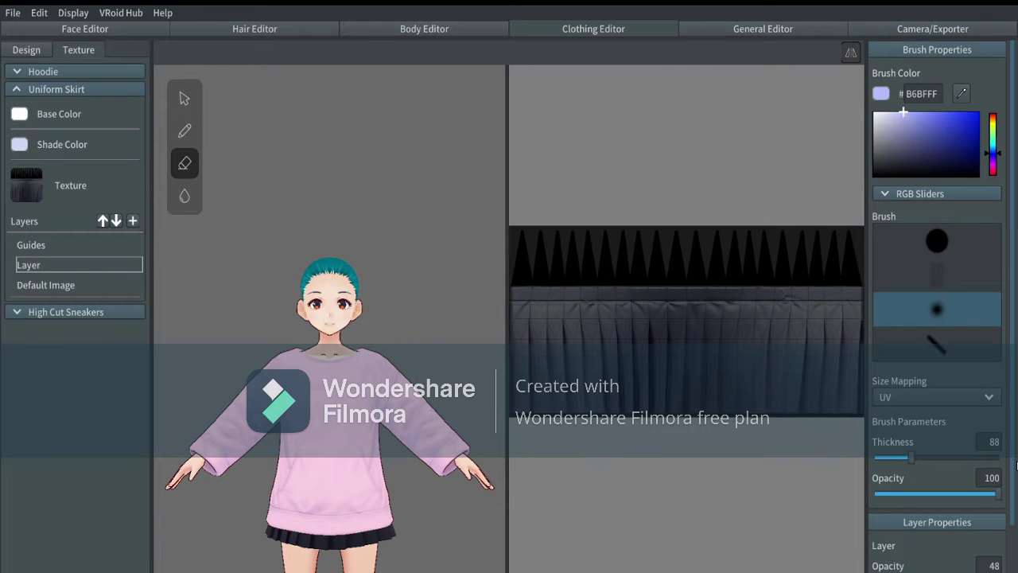
pyautogui.scroll(-1, 978, 493)
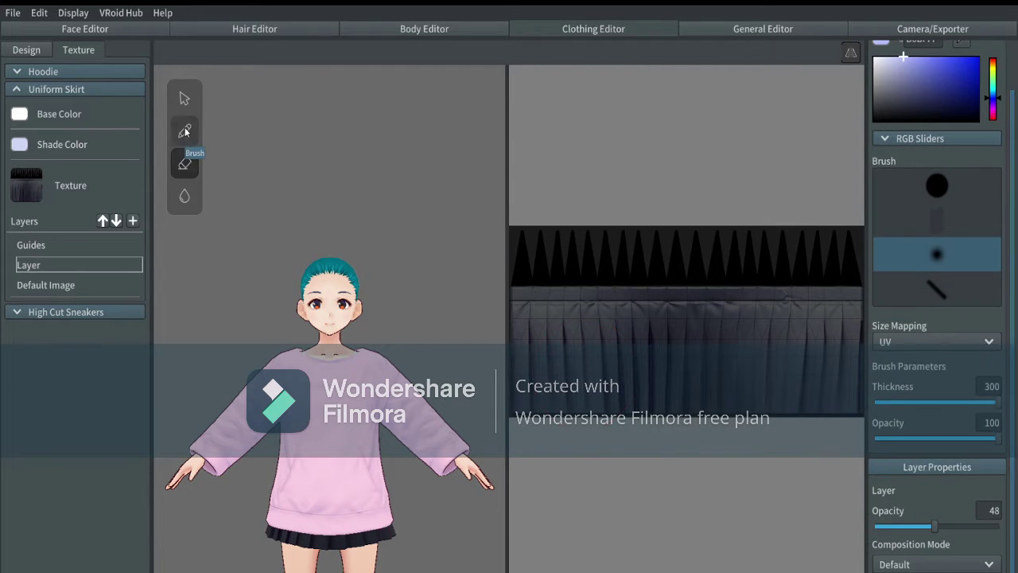
# - Paint the whole skirt texture pale lavender blue with the hard round brush at thickness 300, and add a new layer above it
pyautogui.click(185, 134)
pyautogui.moveTo(595, 398); pyautogui.dragTo(620, 141)
pyautogui.click(937, 185)
pyautogui.moveTo(608, 199)
pyautogui.mouseDown()
pyautogui.moveTo(601, 388)
pyautogui.moveTo(721, 220)
pyautogui.mouseUp()
pyautogui.click(893, 55)
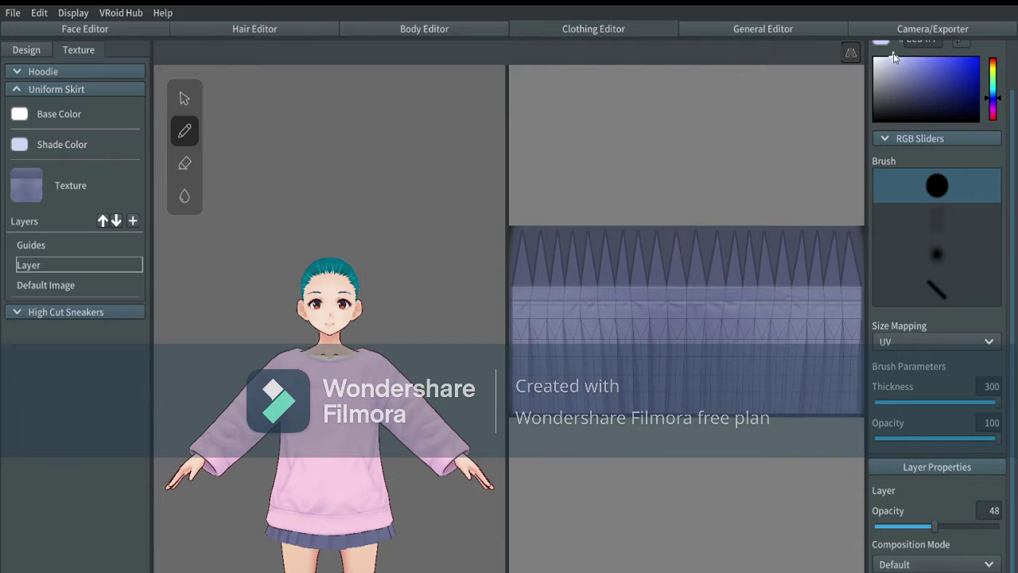
pyautogui.moveTo(691, 289); pyautogui.dragTo(860, 285)
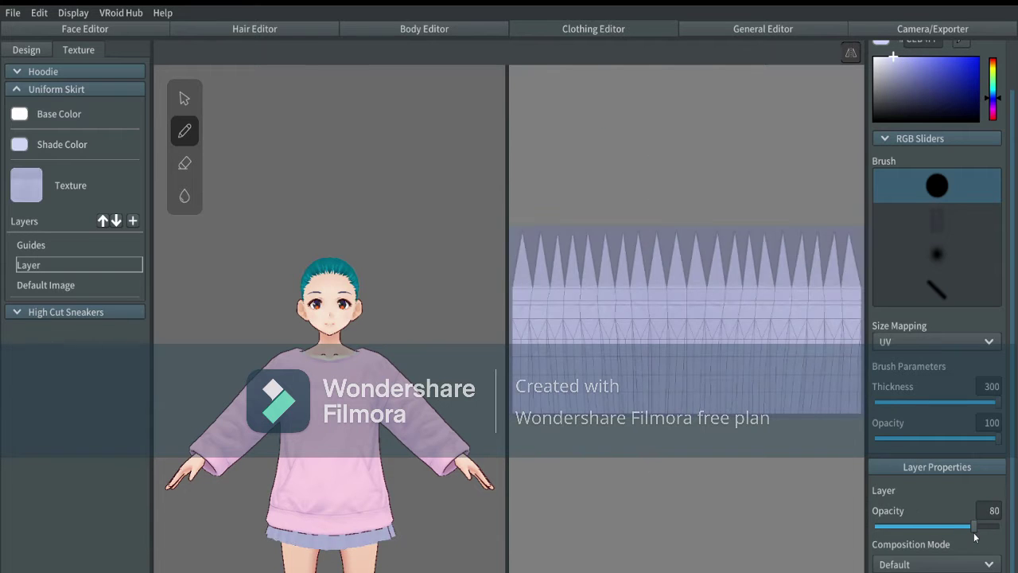
pyautogui.click(133, 221)
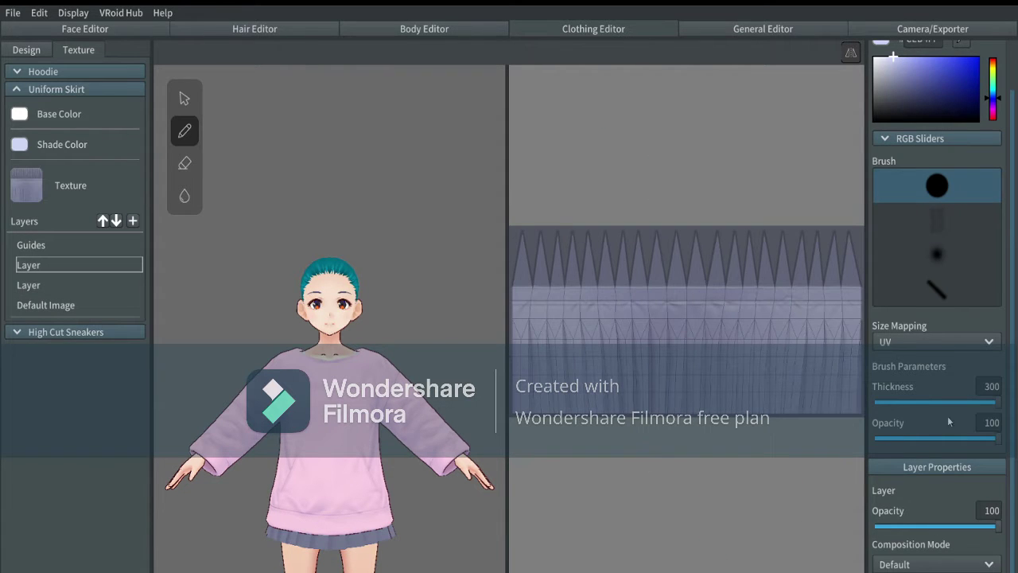
# - Try painting darker blue pleat lines down the skirt with a brush thickness of 19, and undo all the strokes
pyautogui.moveTo(996, 402); pyautogui.dragTo(892, 402)
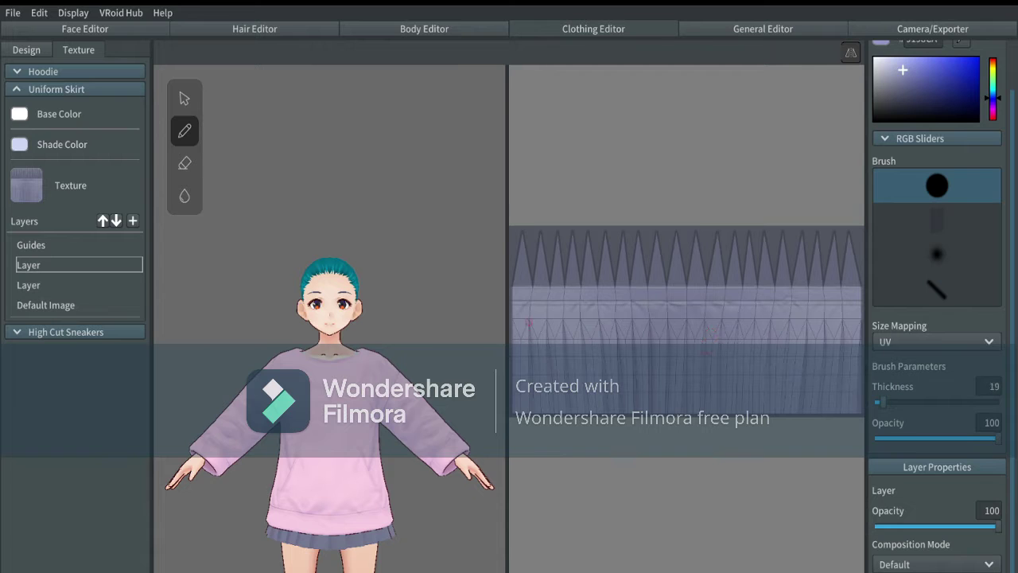
pyautogui.moveTo(549, 323); pyautogui.dragTo(548, 417)
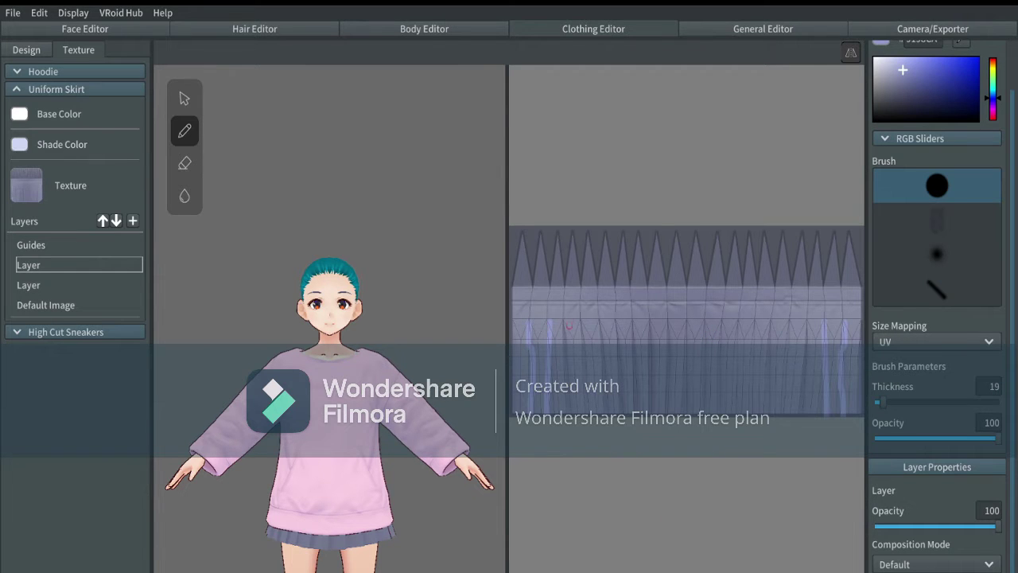
pyautogui.moveTo(564, 322); pyautogui.dragTo(554, 413)
pyautogui.moveTo(619, 323); pyautogui.dragTo(619, 417)
pyautogui.hotkey('ctrl', 'z')
pyautogui.hotkey('ctrl', 'z')
pyautogui.hotkey('ctrl', 'z')
pyautogui.hotkey('ctrl', 'z')
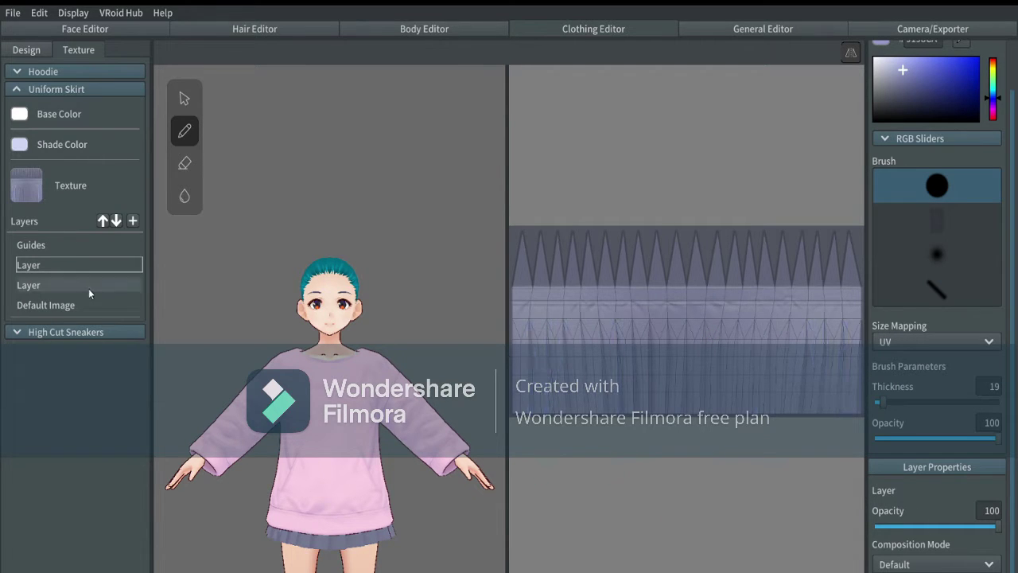
# - Paint the whole high cut sneakers texture pink with a brush thickness of 300 and a layer opacity of 51
pyautogui.click(88, 289)
pyautogui.click(64, 331)
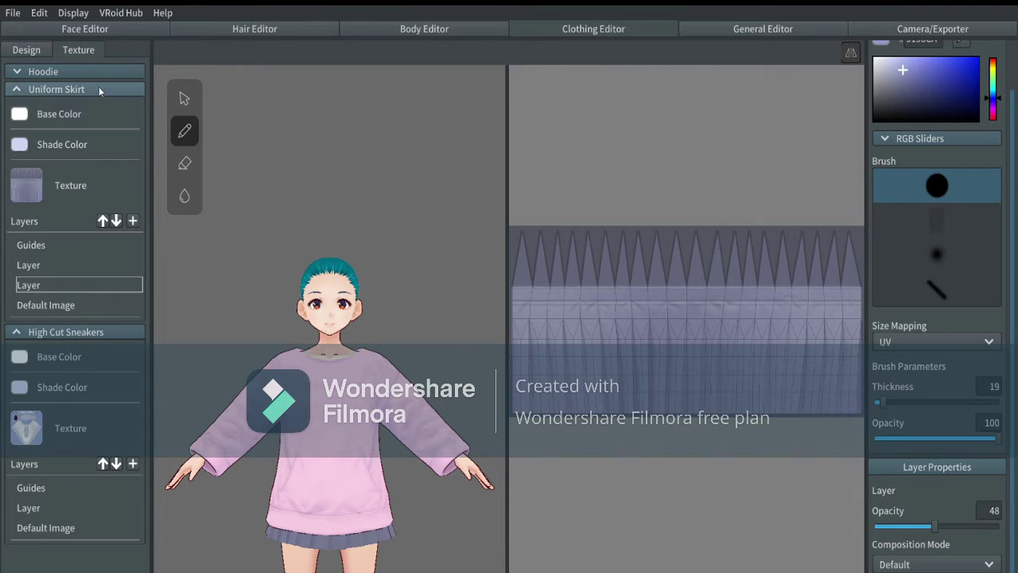
pyautogui.click(98, 90)
pyautogui.click(31, 283)
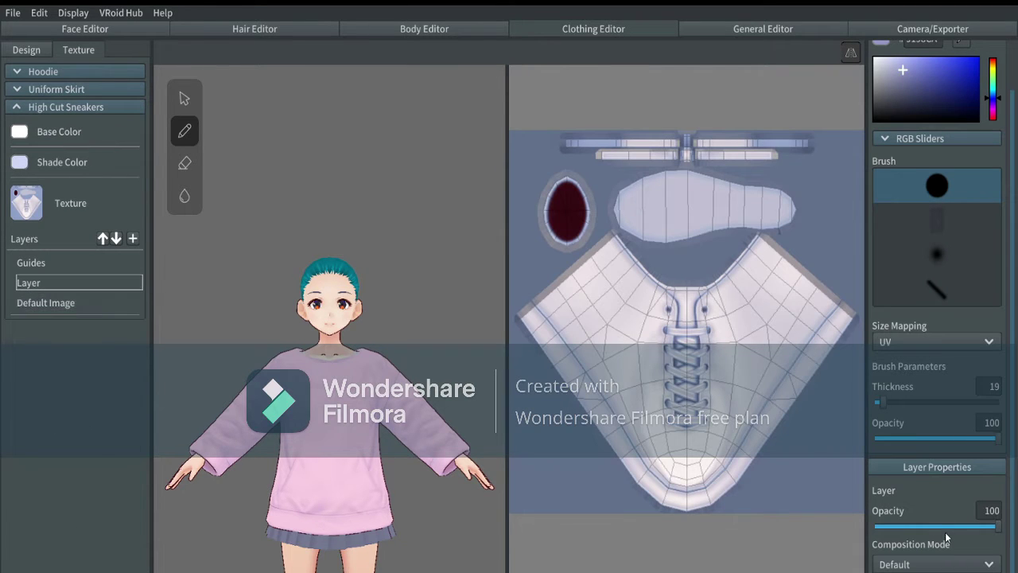
pyautogui.click(992, 112)
pyautogui.moveTo(883, 403); pyautogui.dragTo(1000, 402)
pyautogui.moveTo(746, 335)
pyautogui.mouseDown()
pyautogui.moveTo(632, 199)
pyautogui.moveTo(800, 159)
pyautogui.mouseUp()
# - Repaint the entire sneakers texture sky blue on the same layer
pyautogui.click(993, 94)
pyautogui.moveTo(979, 58); pyautogui.dragTo(954, 56)
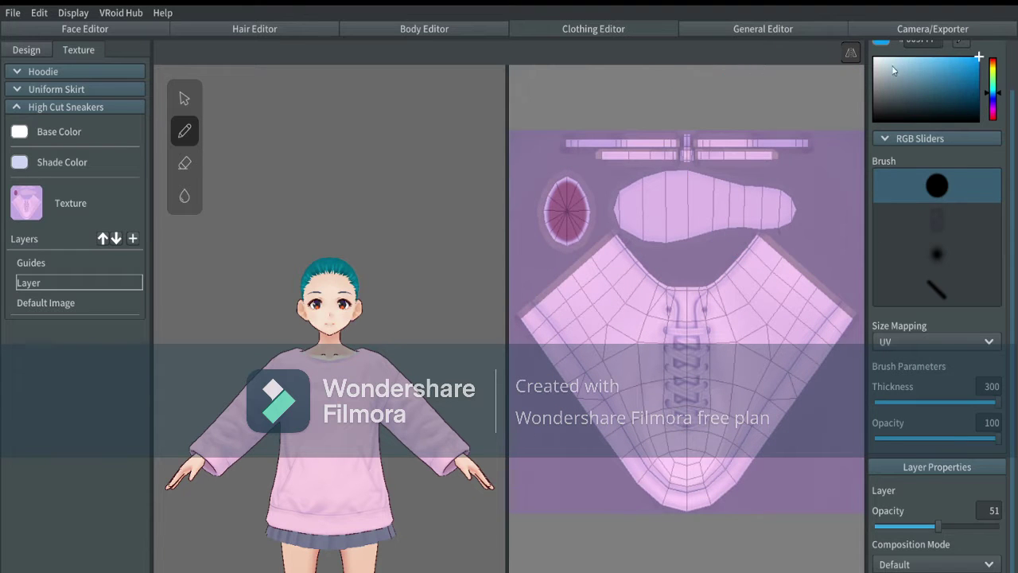
pyautogui.moveTo(675, 175)
pyautogui.mouseDown()
pyautogui.moveTo(708, 275)
pyautogui.moveTo(549, 434)
pyautogui.mouseUp()
pyautogui.scroll(-1, 400, 165)
pyautogui.scroll(-3, 400, 165)
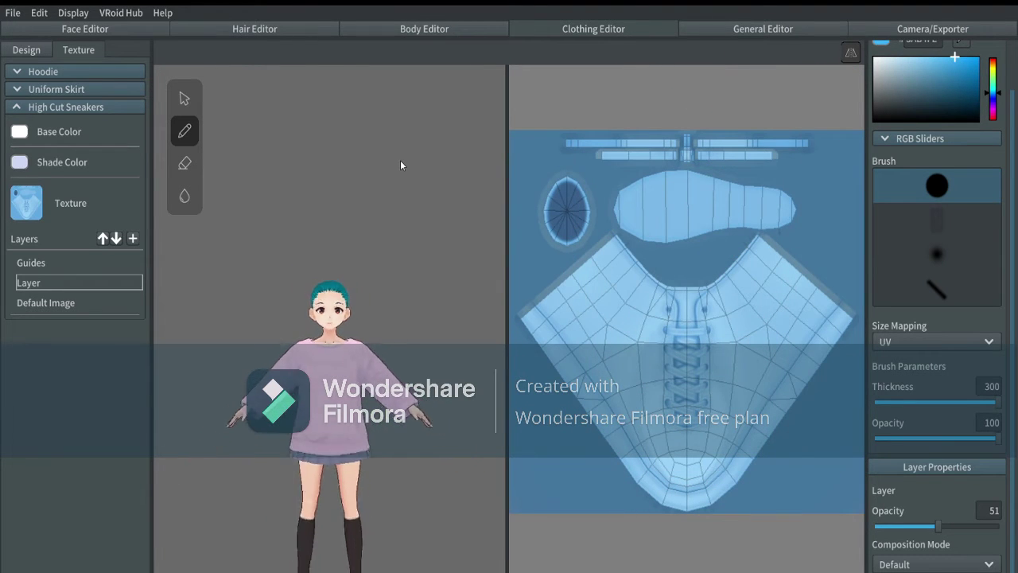
# - Add a freehand hair group in the Hair Editor and set its base color to pale pink FFCEEF
pyautogui.click(253, 28)
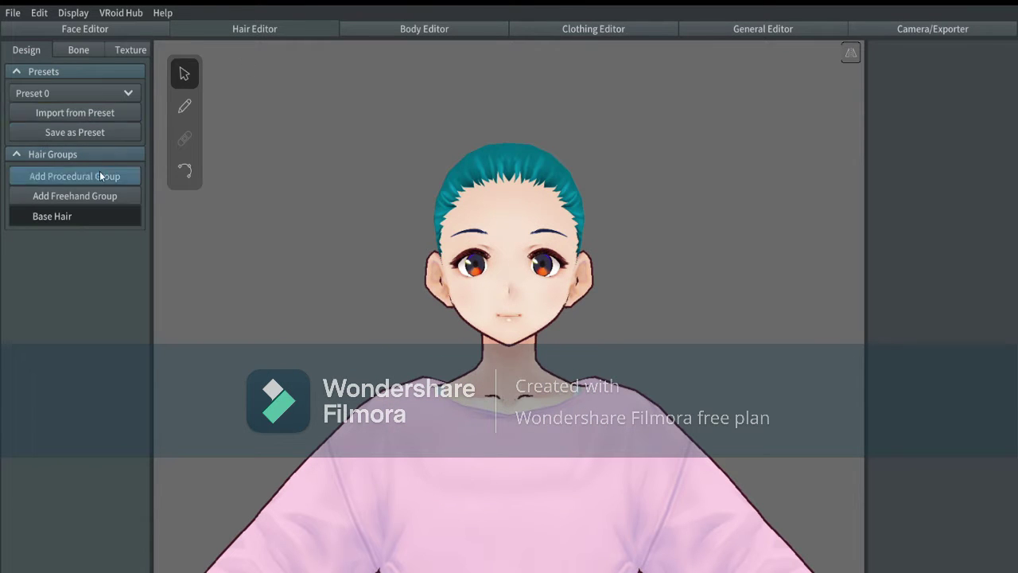
pyautogui.click(103, 197)
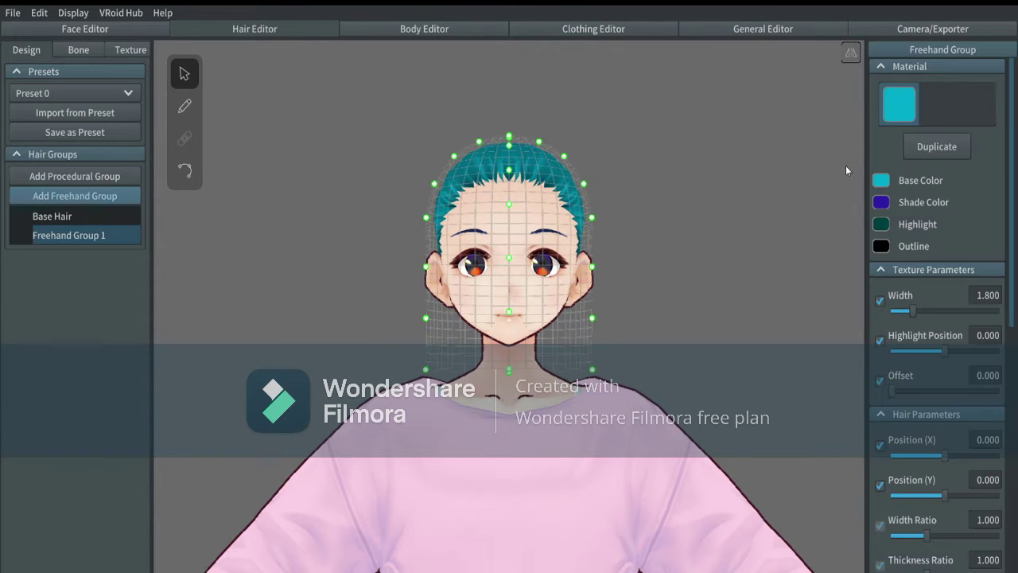
pyautogui.click(883, 181)
pyautogui.click(855, 263)
pyautogui.click(791, 235)
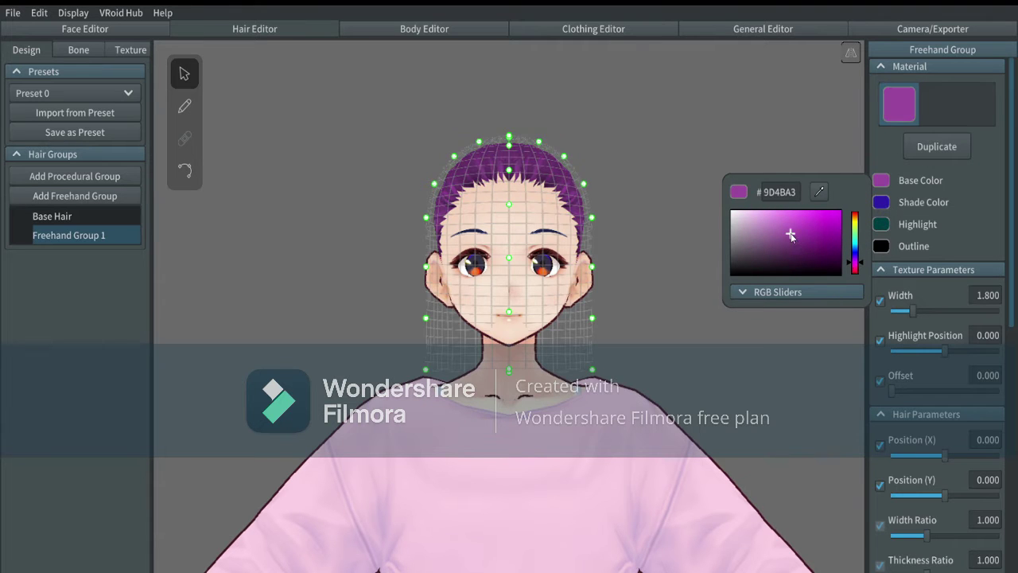
pyautogui.moveTo(805, 245); pyautogui.dragTo(752, 207)
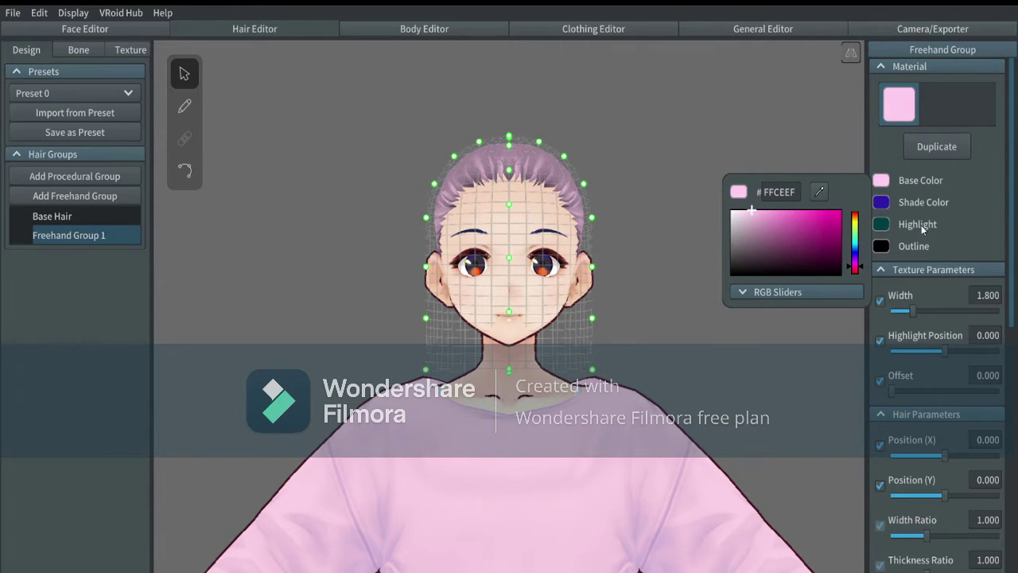
# - Set the hair material's shade color to FFCEEF and its highlight to a nearly white pink
pyautogui.click(880, 204)
pyautogui.click(793, 216)
pyautogui.write('ffceef')
pyautogui.press('Return')
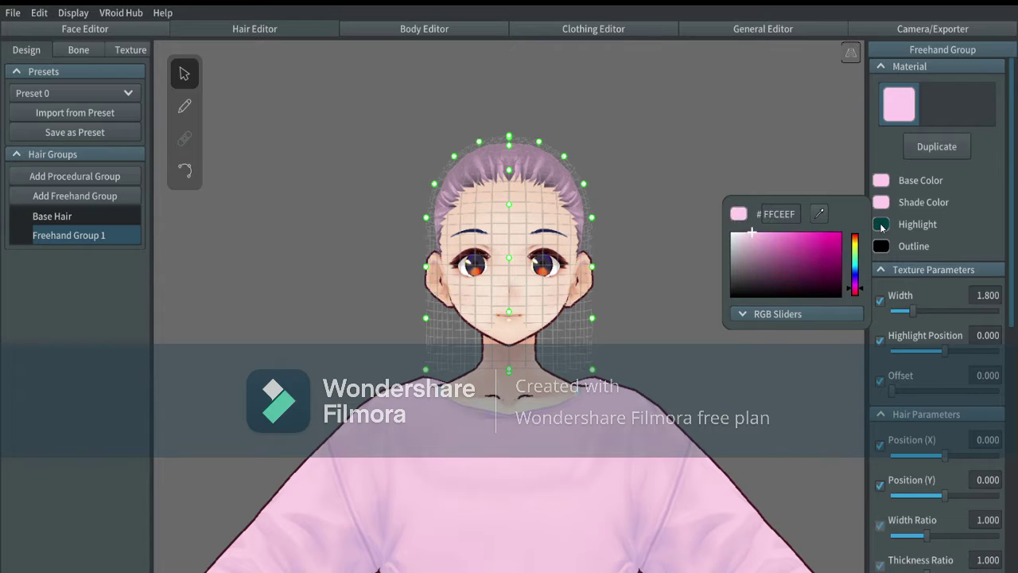
pyautogui.click(882, 225)
pyautogui.click(787, 235)
pyautogui.write('ffceef')
pyautogui.press('Return')
pyautogui.moveTo(761, 257); pyautogui.dragTo(735, 249)
# - Try drawing a curved hair strand from the top of the forehead down between the eyes, and undo it
pyautogui.click(180, 109)
pyautogui.click(182, 109)
pyautogui.moveTo(507, 158); pyautogui.dragTo(489, 287)
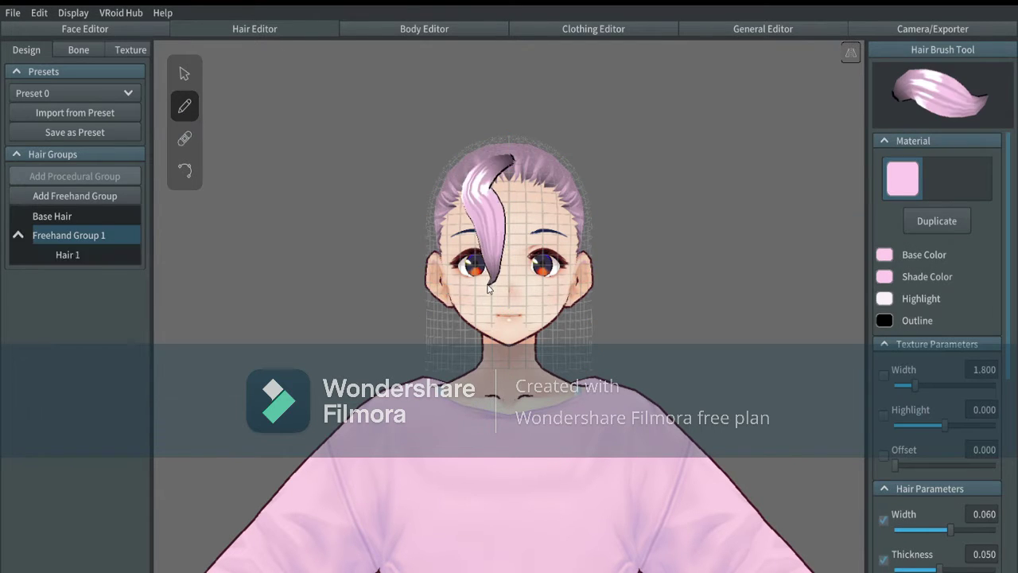
pyautogui.hotkey('ctrl', 'z')
# - Rename the first freehand hair group as bangs
pyautogui.moveTo(1008, 312); pyautogui.dragTo(1009, 511)
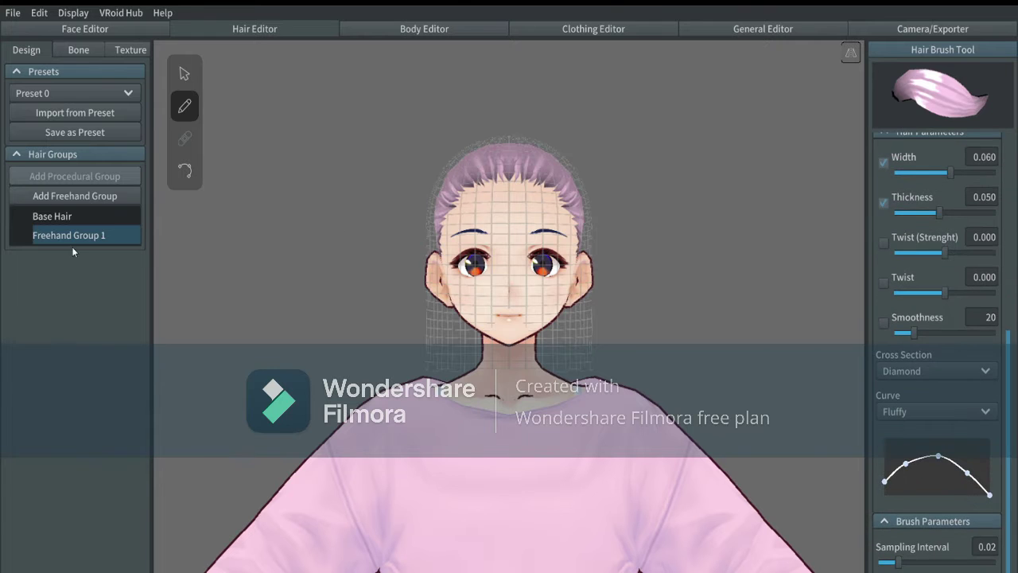
pyautogui.rightClick(73, 237)
pyautogui.click(94, 249)
pyautogui.click(540, 293)
pyautogui.press('BackSpace')
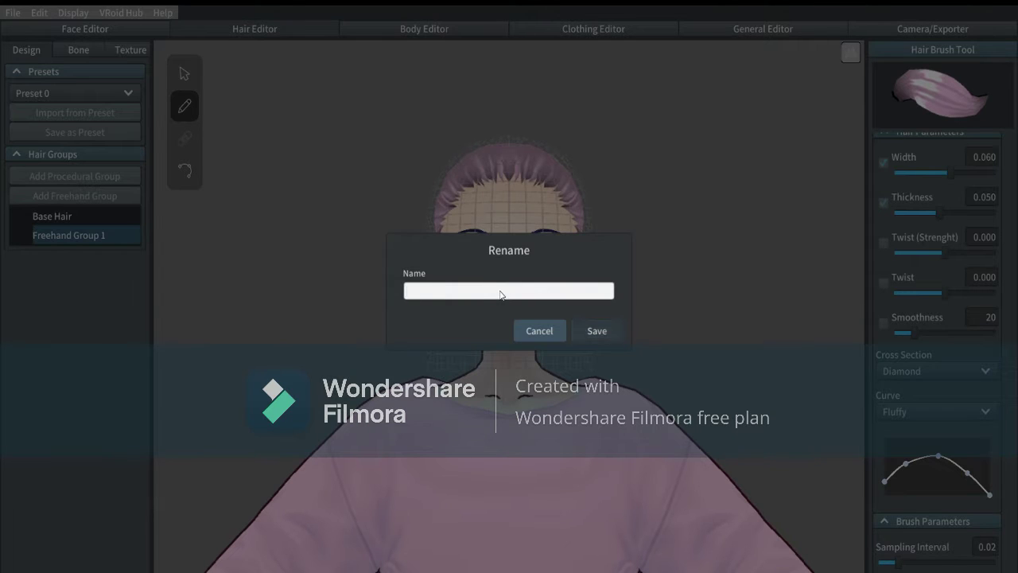
pyautogui.write('bangs')
pyautogui.press('Return')
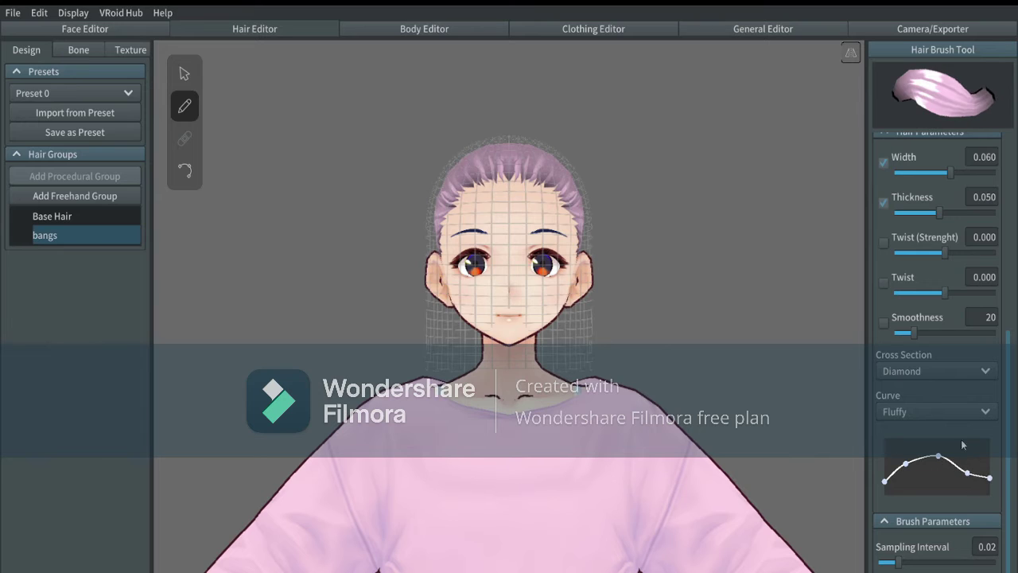
# - Add a second freehand hair group and name it side bangs
pyautogui.click(118, 199)
pyautogui.rightClick(93, 256)
pyautogui.click(111, 267)
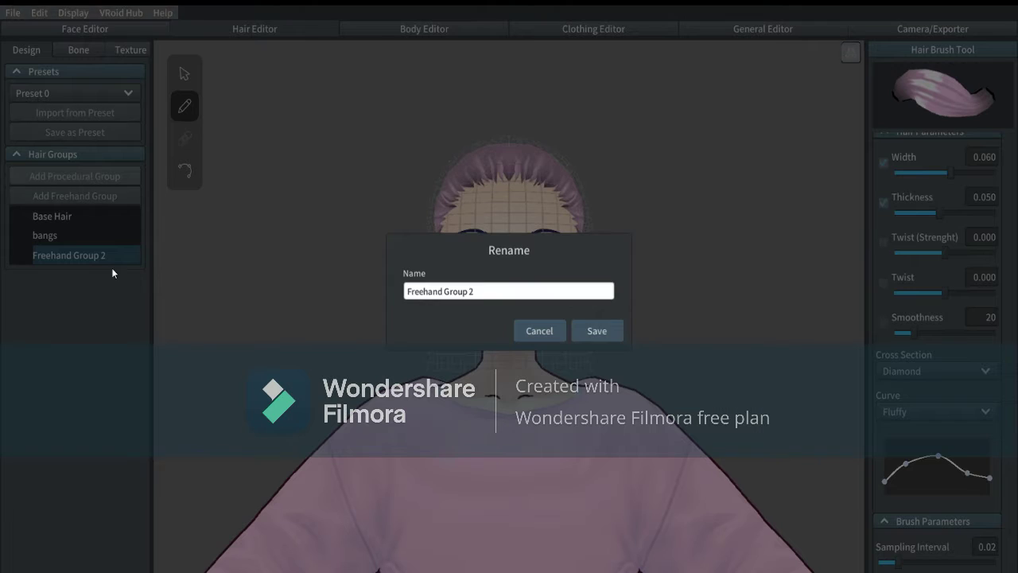
pyautogui.click(480, 290)
pyautogui.write('side bangs')
pyautogui.click(589, 330)
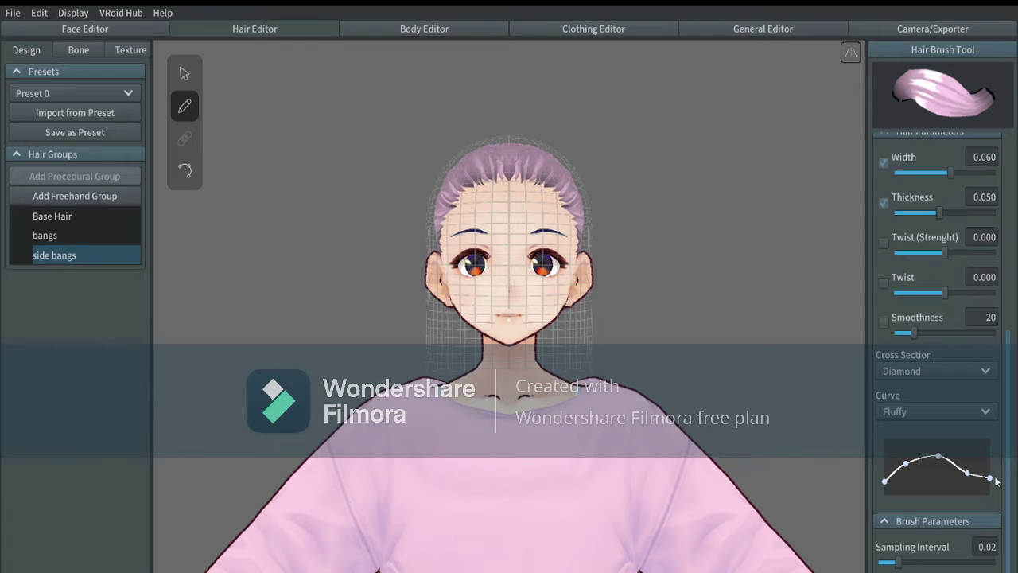
# - Set the hair brush's cross section to Triangle and its hair width to 0.016
pyautogui.moveTo(1007, 423); pyautogui.dragTo(1008, 402)
pyautogui.click(938, 411)
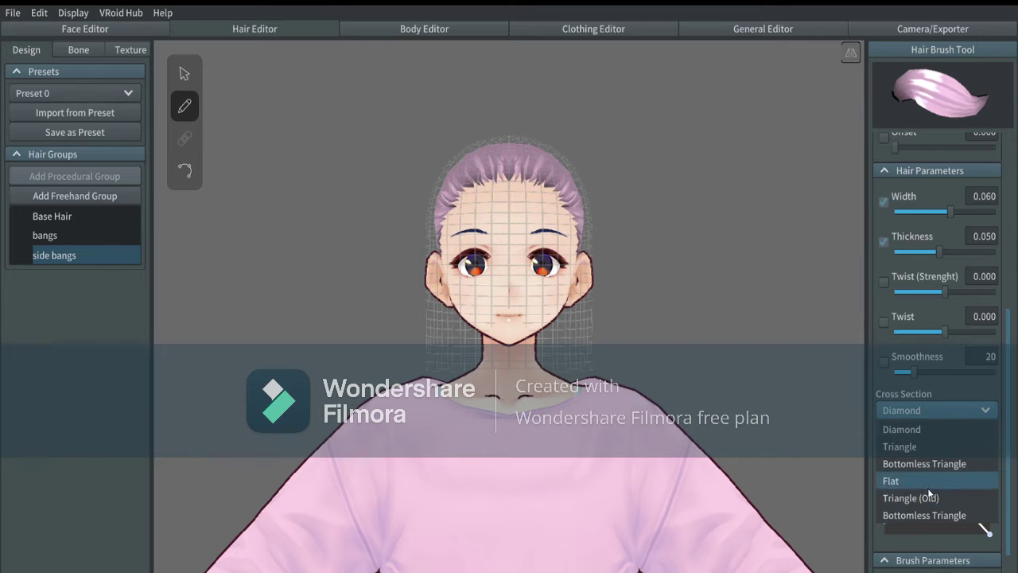
pyautogui.click(928, 497)
pyautogui.click(944, 414)
pyautogui.click(930, 447)
pyautogui.moveTo(1008, 437); pyautogui.dragTo(1009, 377)
pyautogui.moveTo(950, 322); pyautogui.dragTo(902, 325)
# - Try drawing side bangs from the hairline past the cheek, first single and then mirrored on both sides, undoing each stroke
pyautogui.moveTo(455, 164); pyautogui.dragTo(477, 308)
pyautogui.hotkey('ctrl', 'z')
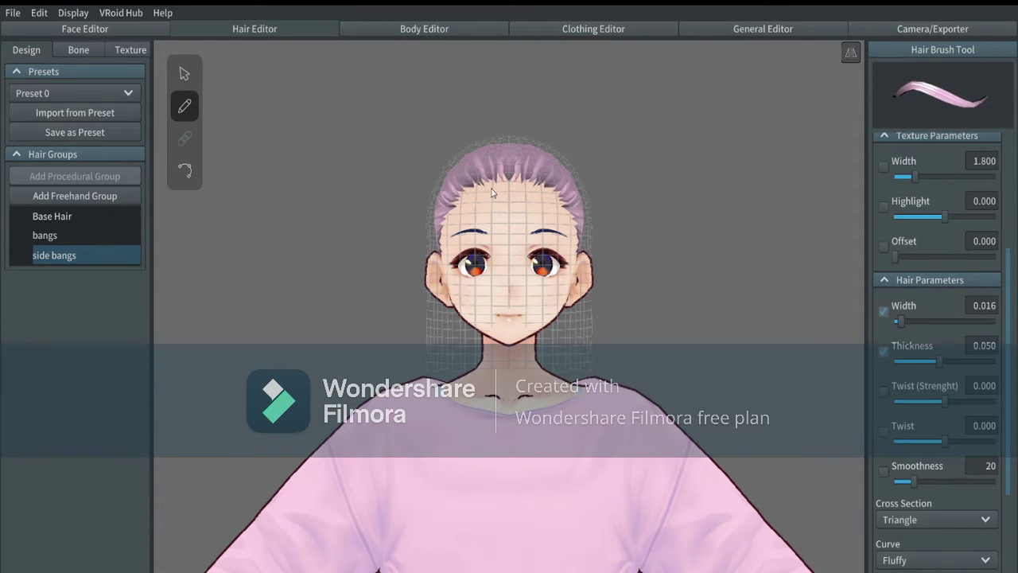
pyautogui.click(850, 53)
pyautogui.moveTo(446, 197); pyautogui.dragTo(476, 361)
pyautogui.hotkey('ctrl', 'z')
pyautogui.scroll(2, 481, 387)
pyautogui.moveTo(449, 163); pyautogui.dragTo(453, 365)
pyautogui.hotkey('ctrl', 'z')
# - Pull the lower edge of the side bangs' guide mesh far down, then try a longer strand and undo it
pyautogui.click(185, 74)
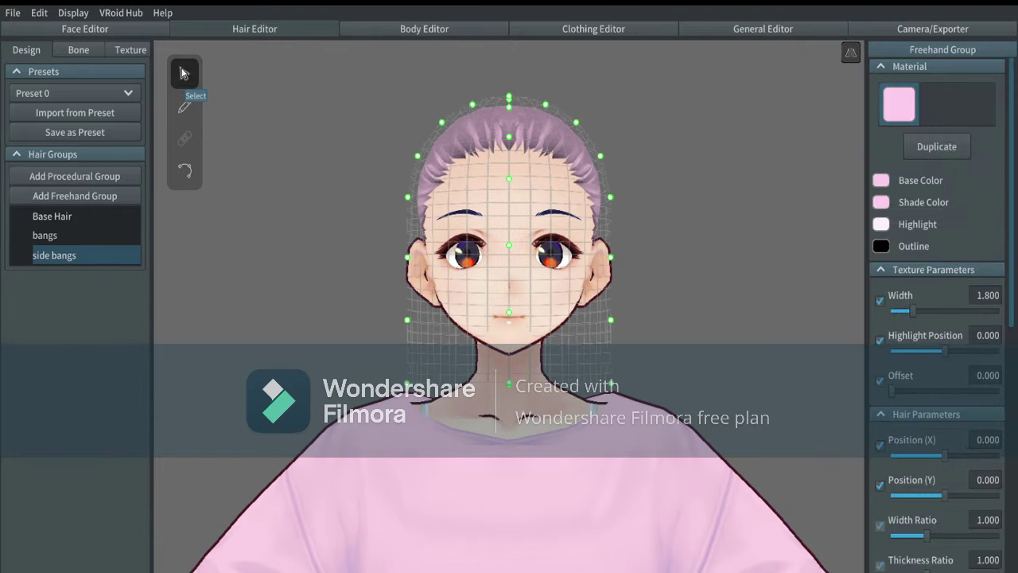
pyautogui.moveTo(610, 384)
pyautogui.mouseDown()
pyautogui.moveTo(603, 533)
pyautogui.moveTo(624, 571)
pyautogui.mouseUp()
pyautogui.click(184, 106)
pyautogui.moveTo(450, 147)
pyautogui.mouseDown()
pyautogui.moveTo(439, 231)
pyautogui.moveTo(474, 391)
pyautogui.moveTo(447, 396)
pyautogui.mouseUp()
pyautogui.hotkey('ctrl', 'z')
pyautogui.hotkey('ctrl', 'z')
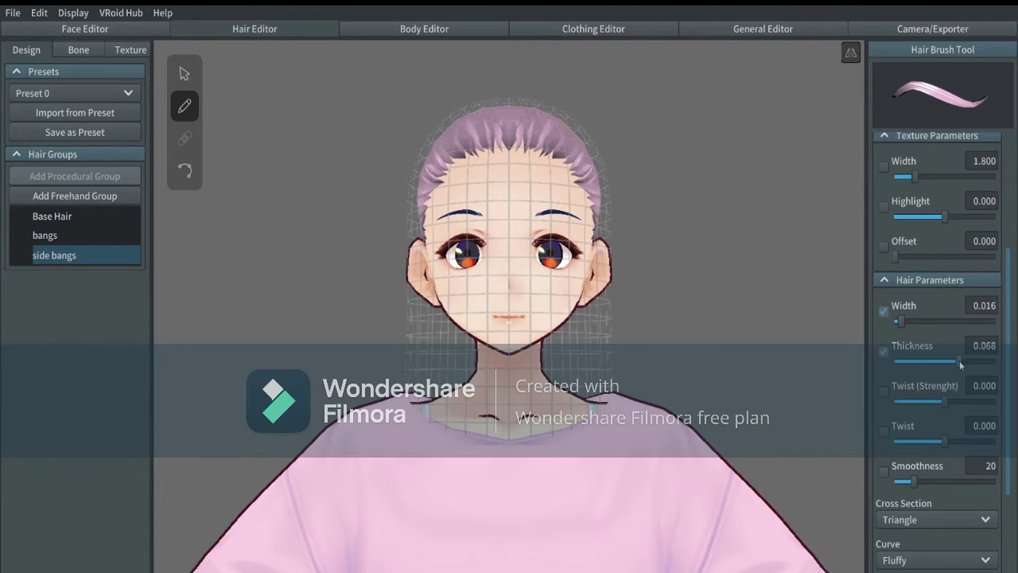
# - Set the brush's thickness to 0.069 and width to 0.020, and draw mirrored side bangs from the hairline to below the chin
pyautogui.moveTo(960, 365); pyautogui.dragTo(960, 364)
pyautogui.moveTo(901, 321)
pyautogui.mouseDown()
pyautogui.moveTo(915, 325)
pyautogui.moveTo(906, 323)
pyautogui.mouseUp()
pyautogui.moveTo(454, 145)
pyautogui.mouseDown()
pyautogui.moveTo(431, 240)
pyautogui.moveTo(441, 381)
pyautogui.mouseUp()
pyautogui.hotkey('ctrl', 'z')
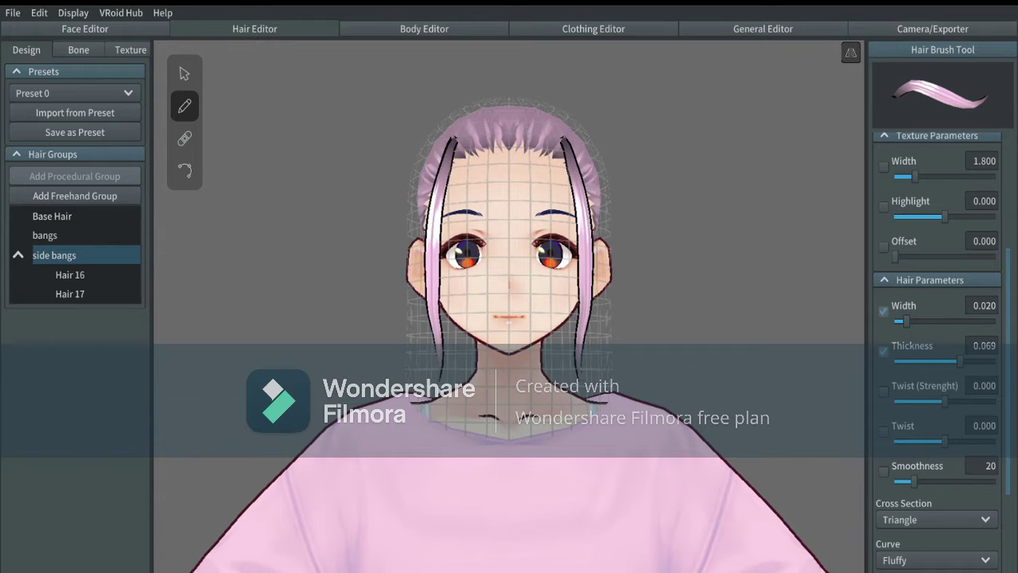
# - Reduce the brush's hair width to 0.015 and try a narrower side strand, undoing it
pyautogui.moveTo(906, 322); pyautogui.dragTo(896, 323)
pyautogui.moveTo(453, 138)
pyautogui.mouseDown()
pyautogui.moveTo(437, 192)
pyautogui.moveTo(475, 340)
pyautogui.mouseUp()
pyautogui.hotkey('ctrl', 'z')
# - Reshape the mirrored side bangs with their control points, lengthening the tips and moving the roots up toward the centre of the hairline
pyautogui.click(189, 170)
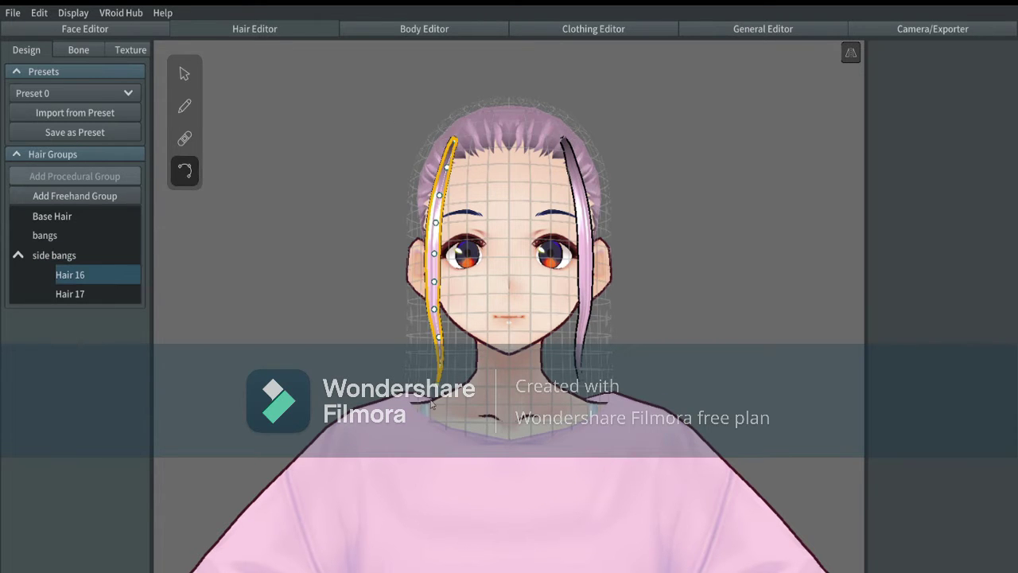
pyautogui.moveTo(440, 362); pyautogui.dragTo(438, 400, button='right')
pyautogui.click(456, 160)
pyautogui.click(56, 256)
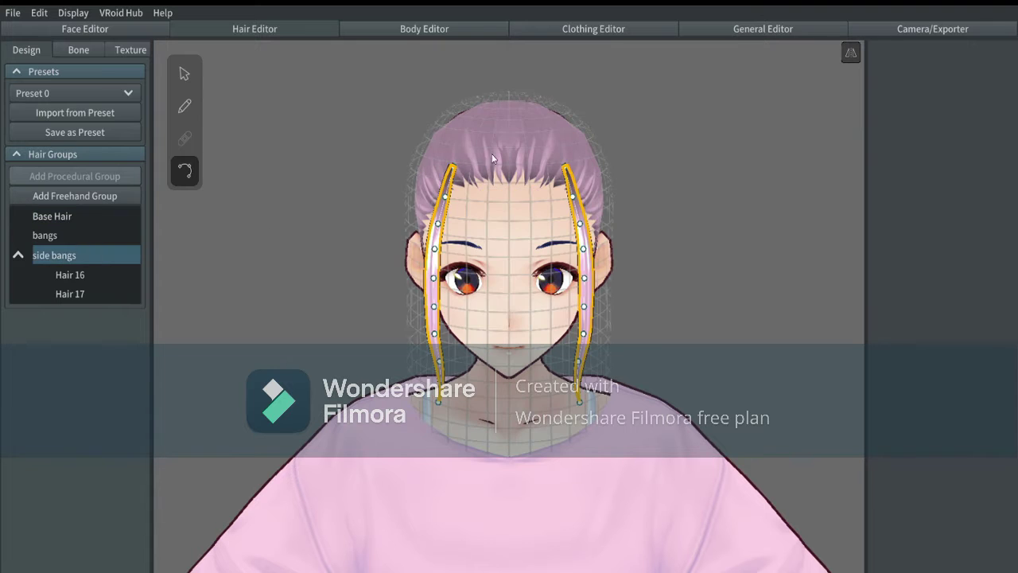
pyautogui.moveTo(439, 403); pyautogui.dragTo(430, 432)
# - Draw a second mirrored pair of side bangs just inside the first, from the hairline to below the jaw
pyautogui.click(184, 107)
pyautogui.moveTo(639, 261); pyautogui.dragTo(708, 244, button='right')
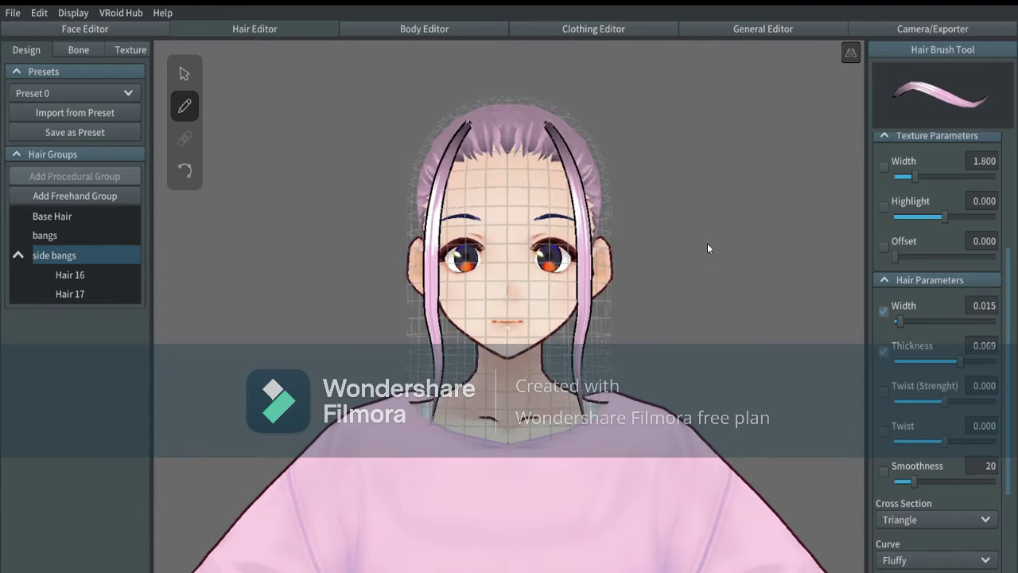
pyautogui.moveTo(464, 135); pyautogui.dragTo(440, 379)
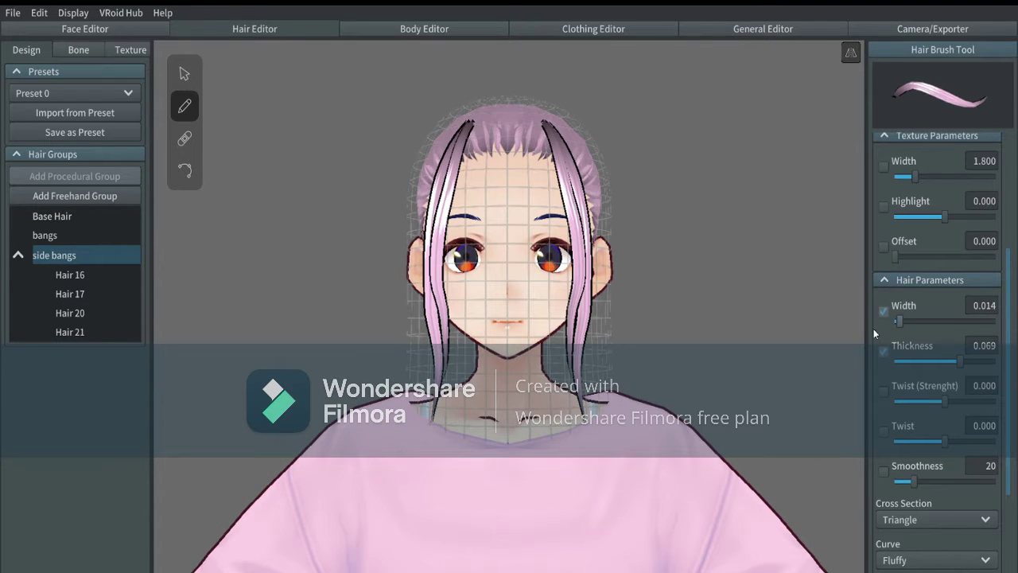
# - Set the brush's hair width and thickness to 0.010 and draw thin mirrored strands over the side bangs
pyautogui.moveTo(960, 361); pyautogui.dragTo(853, 363)
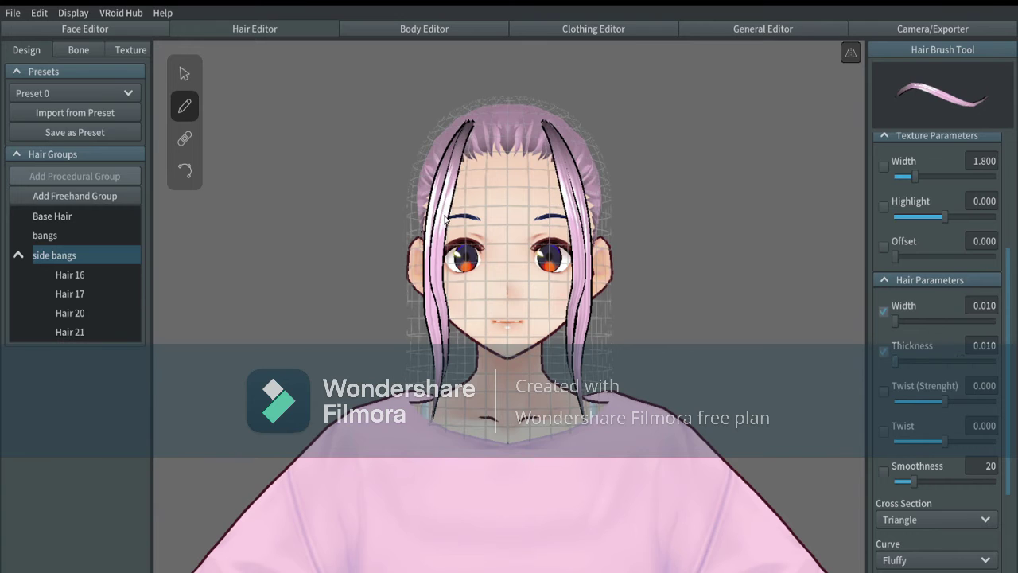
pyautogui.moveTo(444, 221); pyautogui.dragTo(458, 304)
pyautogui.moveTo(469, 126)
pyautogui.mouseDown()
pyautogui.moveTo(451, 361)
pyautogui.moveTo(436, 391)
pyautogui.mouseUp()
pyautogui.hotkey('ctrl', 'z')
pyautogui.moveTo(459, 162); pyautogui.dragTo(444, 430)
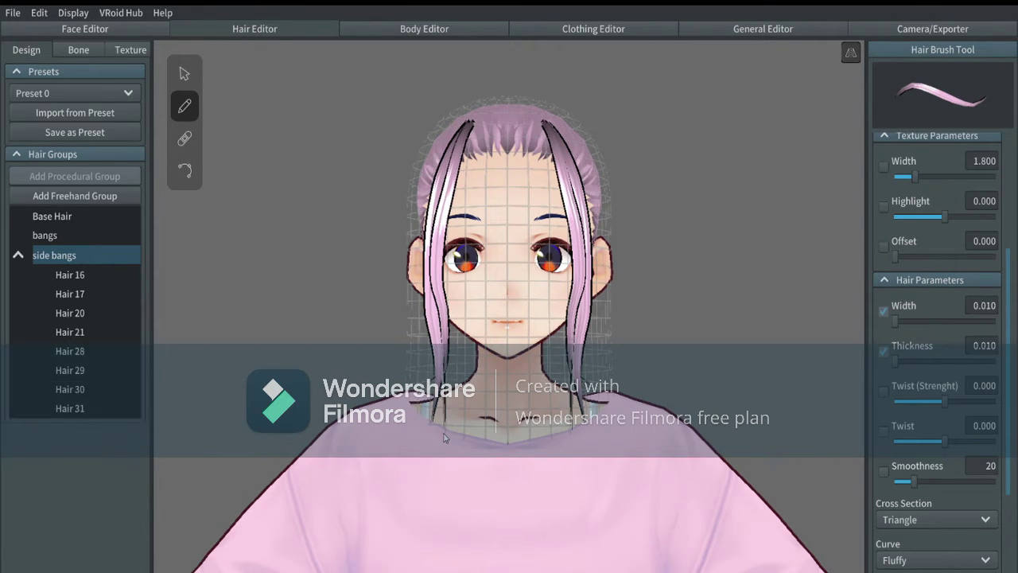
# - For the bangs group, set the brush's texture width to 1.000, hair width to 0.038 and thickness to 0.100, and widen the curve's tip
pyautogui.click(65, 235)
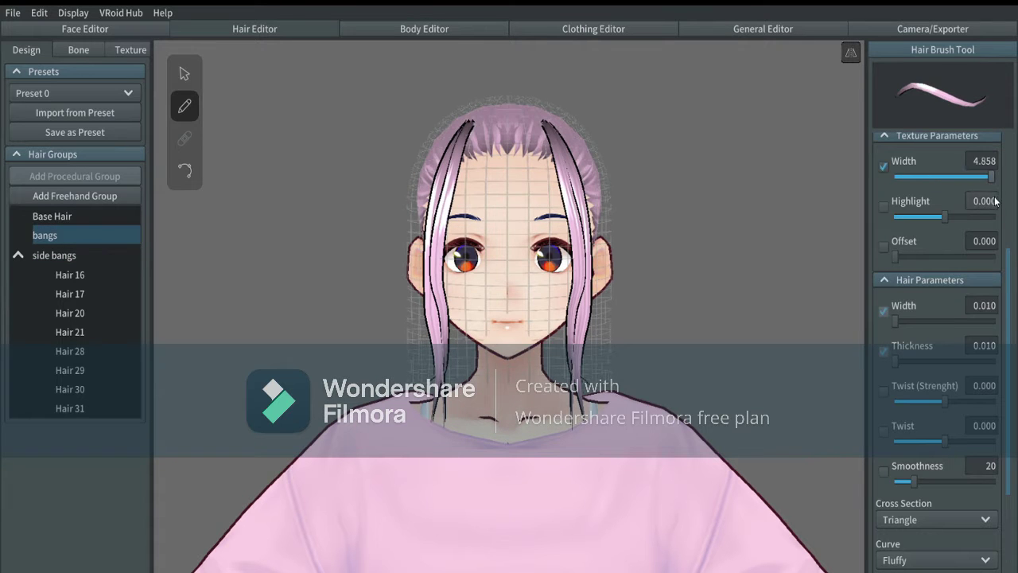
pyautogui.moveTo(1010, 296); pyautogui.dragTo(1010, 274)
pyautogui.moveTo(991, 221); pyautogui.dragTo(894, 221)
pyautogui.moveTo(1011, 372); pyautogui.dragTo(1010, 390)
pyautogui.moveTo(895, 330); pyautogui.dragTo(926, 329)
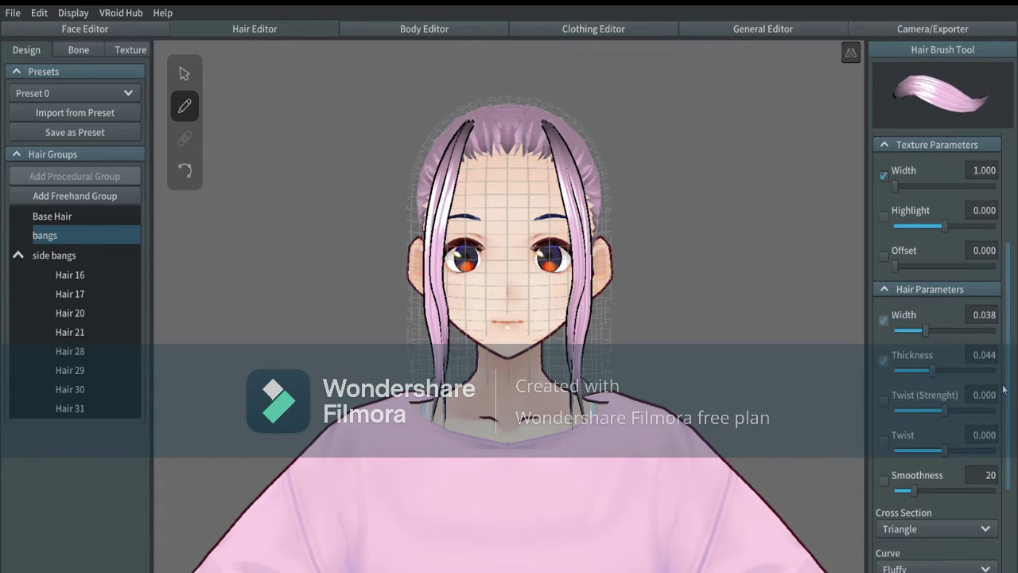
pyautogui.moveTo(1009, 390)
pyautogui.mouseDown()
pyautogui.moveTo(1009, 479)
pyautogui.moveTo(989, 476)
pyautogui.mouseUp()
# - Try drawing bangs strands from the hairline down toward the eye, and undo them
pyautogui.moveTo(488, 123); pyautogui.dragTo(471, 237)
pyautogui.hotkey('ctrl', 'z')
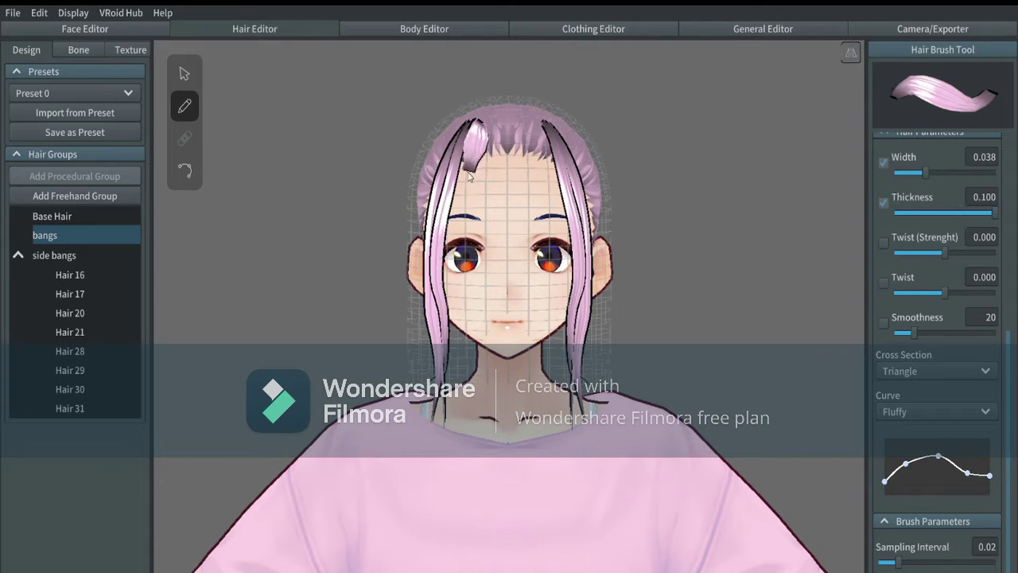
pyautogui.moveTo(469, 177); pyautogui.dragTo(467, 263)
pyautogui.hotkey('ctrl', 'z')
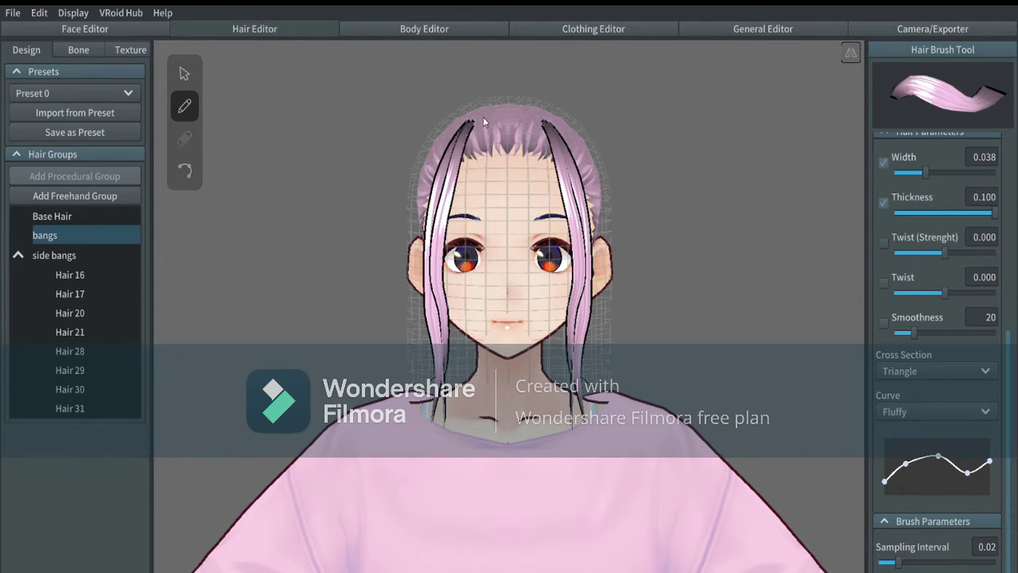
# - Widen the brush's hair width to 0.058 and try two broader bangs strands down the forehead
pyautogui.moveTo(925, 173); pyautogui.dragTo(949, 184)
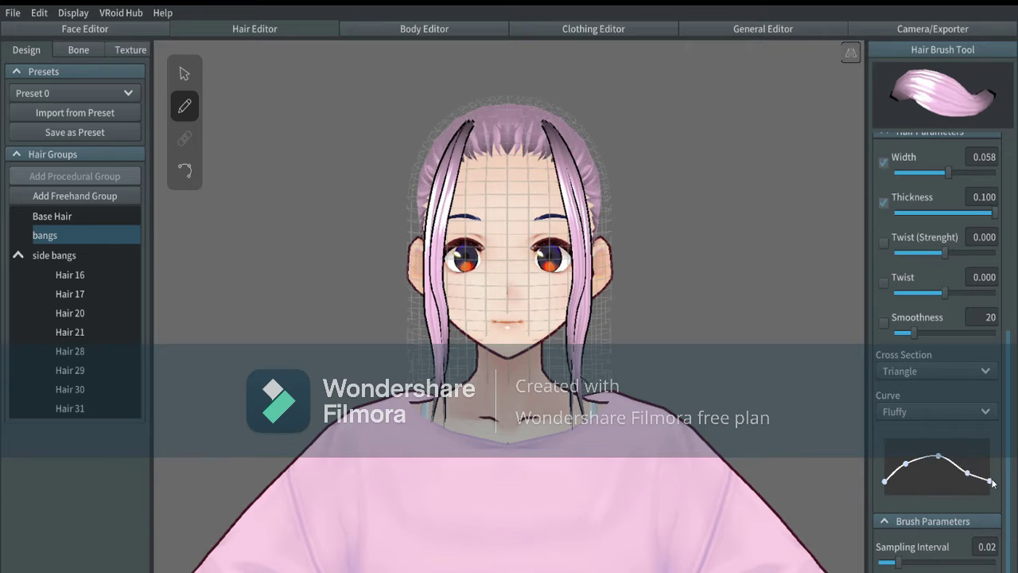
pyautogui.moveTo(474, 123); pyautogui.dragTo(459, 262)
pyautogui.click(973, 173)
pyautogui.moveTo(507, 118)
pyautogui.mouseDown()
pyautogui.moveTo(500, 248)
pyautogui.moveTo(457, 259)
pyautogui.moveTo(498, 253)
pyautogui.mouseUp()
pyautogui.click(946, 172)
# - Undo the broad bangs strands drawn on the forehead
pyautogui.click(194, 78)
pyautogui.click(74, 254)
pyautogui.click(188, 171)
pyautogui.click(72, 273)
pyautogui.hotkey('ctrl', 'z')
pyautogui.hotkey('ctrl', 'z')
pyautogui.hotkey('ctrl', 'z')
pyautogui.hotkey('ctrl', 'z')
# - Set the brush's thickness to 0.024 and hair width to 0.031 with a tapered curve tip, then try a bangs strand and undo it
pyautogui.click(185, 107)
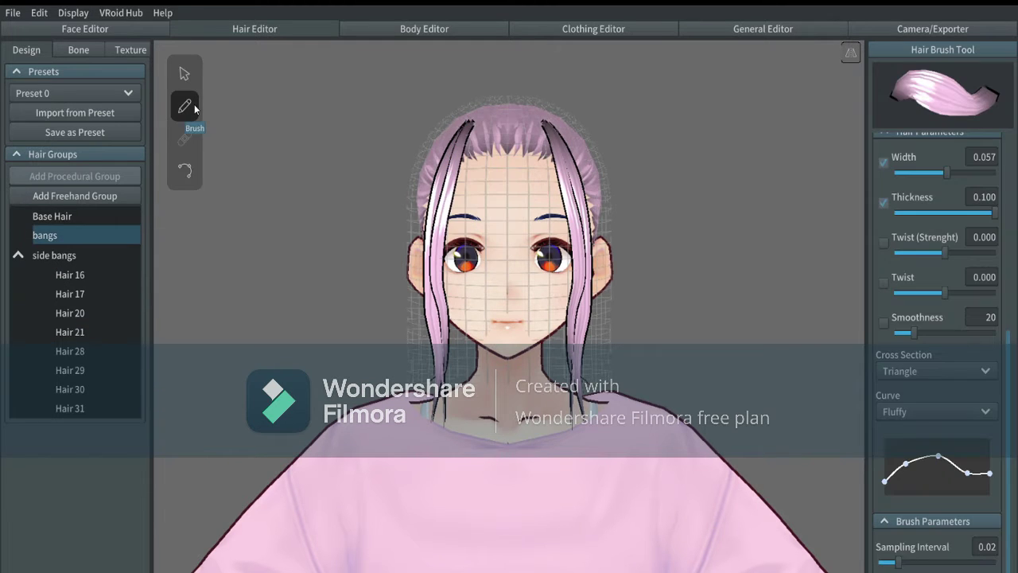
pyautogui.moveTo(953, 213); pyautogui.dragTo(910, 212)
pyautogui.click(920, 172)
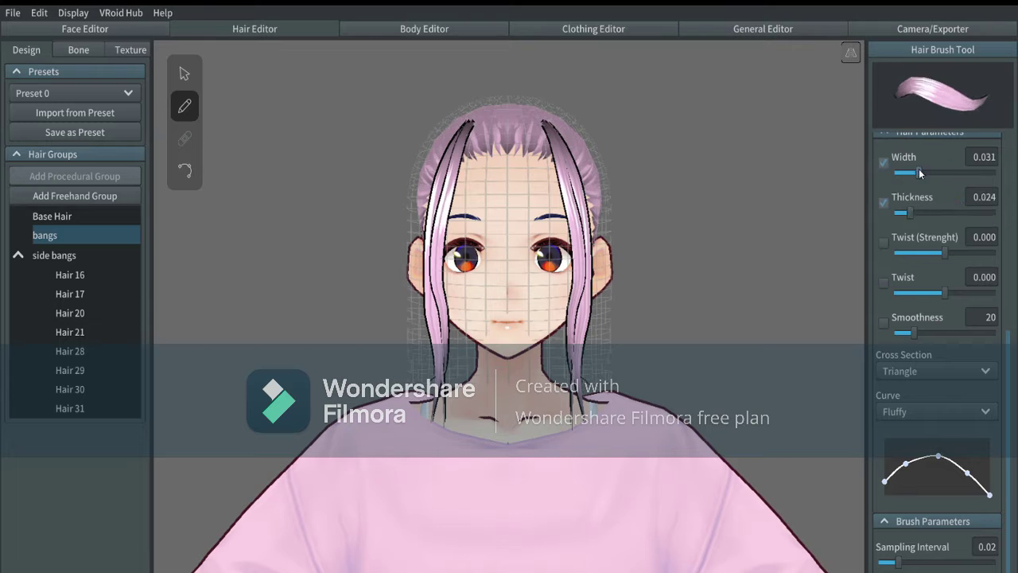
pyautogui.moveTo(495, 125); pyautogui.dragTo(487, 245)
pyautogui.hotkey('ctrl', 'z')
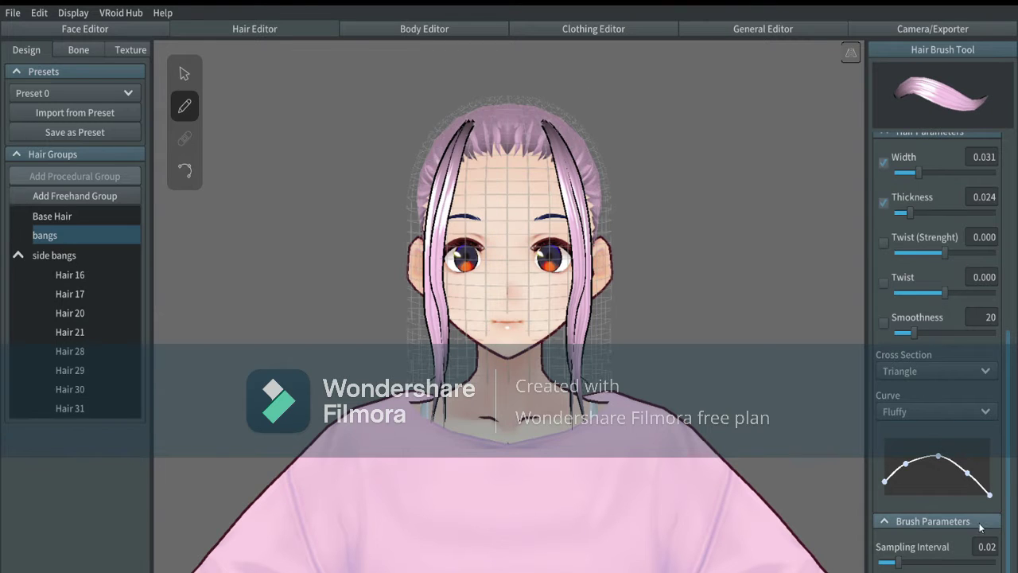
# - Delete the side bangs and bangs hair groups and add a new freehand group
pyautogui.rightClick(74, 255)
pyautogui.click(84, 340)
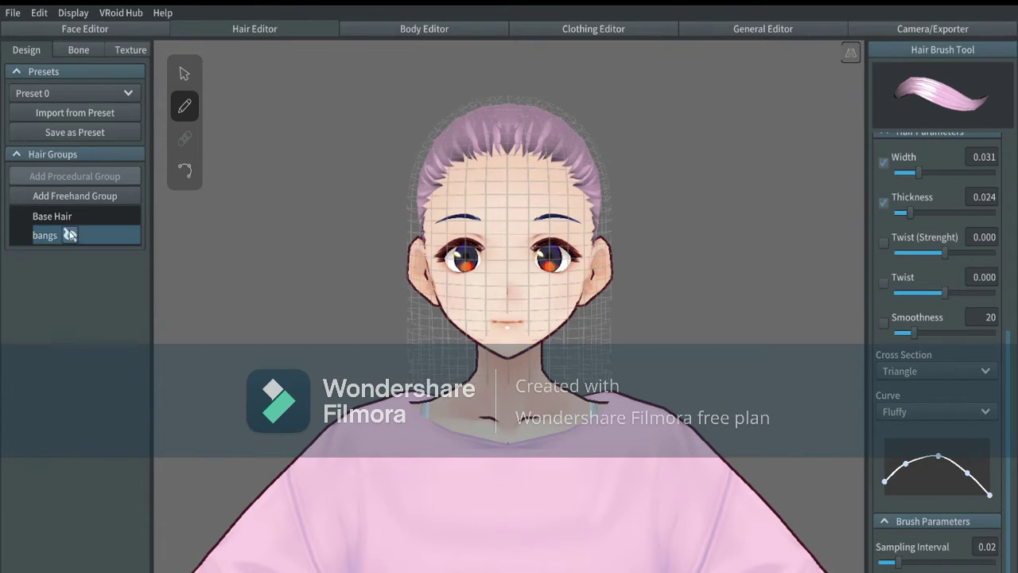
pyautogui.rightClick(64, 232)
pyautogui.click(78, 324)
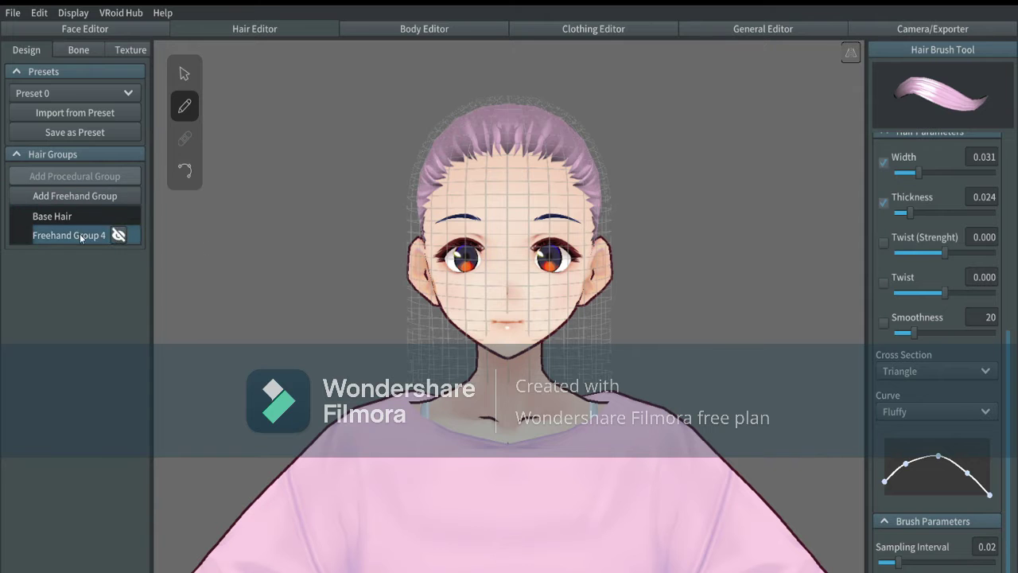
# - Rename the new freehand hair group as back hair
pyautogui.doubleClick(79, 234)
pyautogui.write('hack ha')
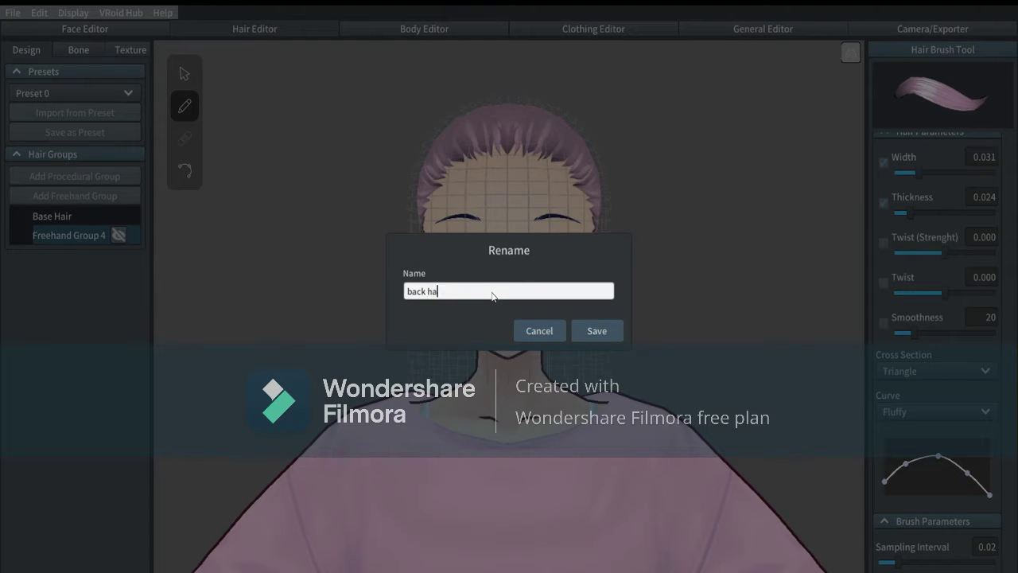
pyautogui.write('ir')
pyautogui.click(590, 324)
# - In side view, pull the lower rear points of the back hair's guide mesh in toward the nape and neck
pyautogui.moveTo(713, 312); pyautogui.dragTo(288, 192, button='right')
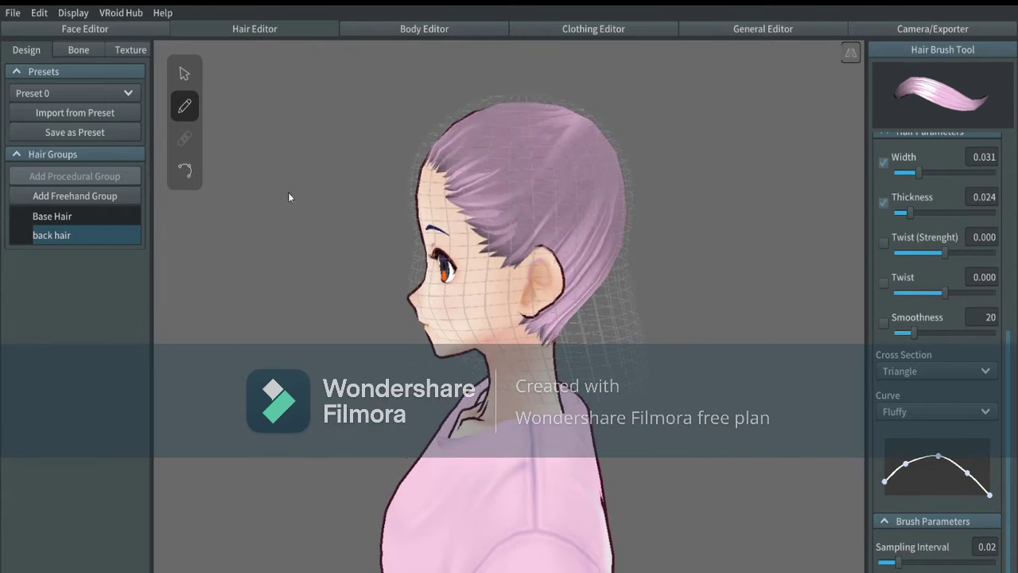
pyautogui.click(191, 73)
pyautogui.moveTo(639, 318); pyautogui.dragTo(591, 344)
pyautogui.moveTo(650, 380); pyautogui.dragTo(558, 396)
pyautogui.moveTo(591, 344); pyautogui.dragTo(554, 345)
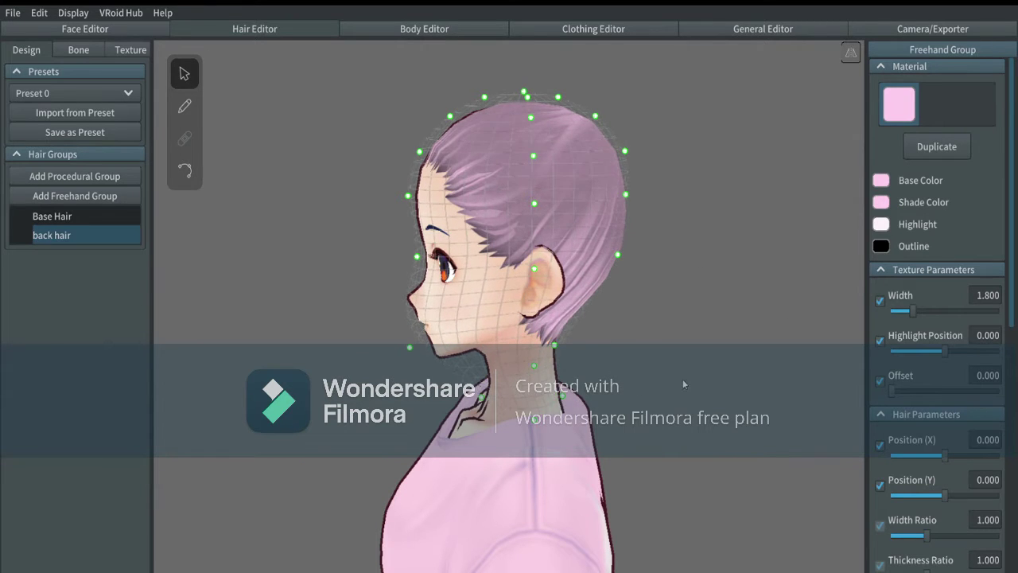
# - In front view, narrow the back hair's guide mesh beside the ears and pull its lower side points in to the neck
pyautogui.moveTo(684, 385); pyautogui.dragTo(764, 342, button='right')
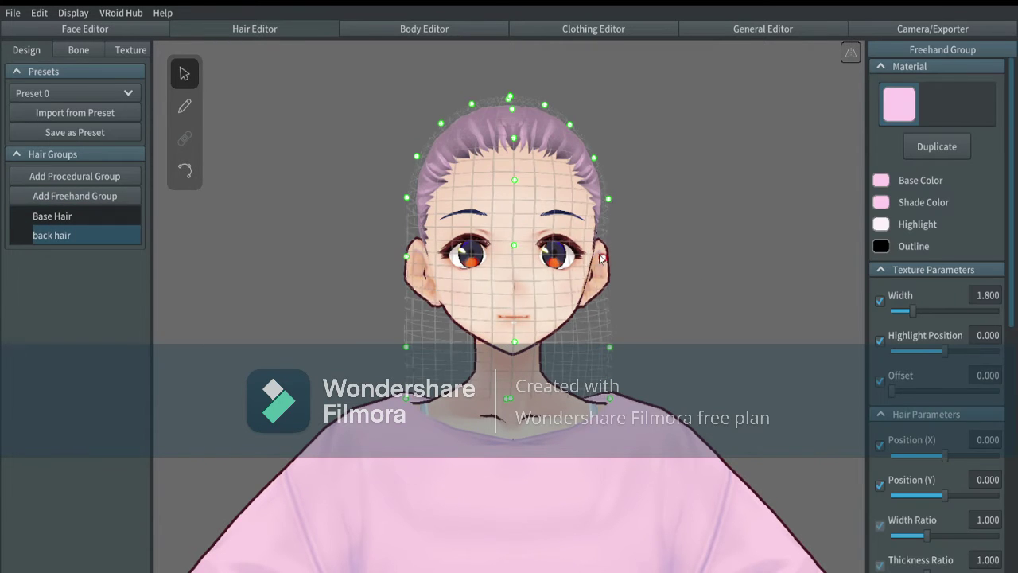
pyautogui.moveTo(602, 258); pyautogui.dragTo(591, 258)
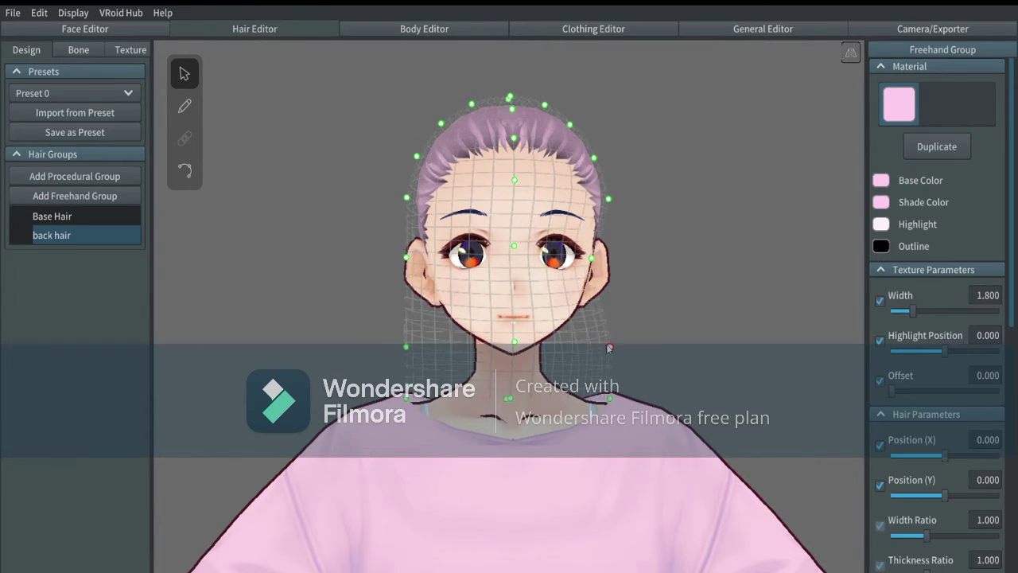
pyautogui.moveTo(610, 348); pyautogui.dragTo(551, 355)
pyautogui.moveTo(406, 347); pyautogui.dragTo(469, 355)
pyautogui.moveTo(402, 261); pyautogui.dragTo(399, 272)
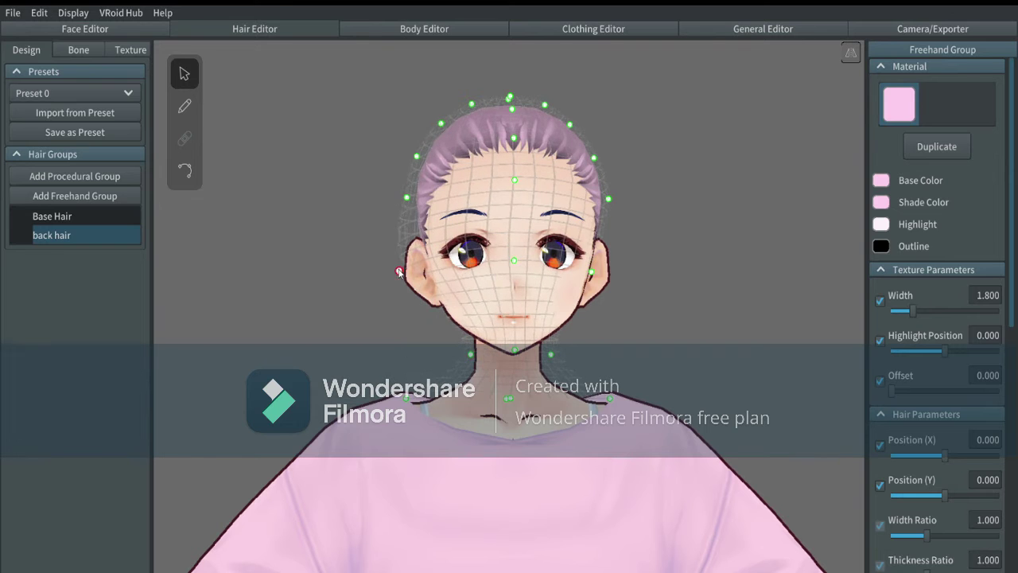
# - Try drawing a back hair strand on the rear of the head, and undo it
pyautogui.moveTo(711, 385); pyautogui.dragTo(661, 390, button='right')
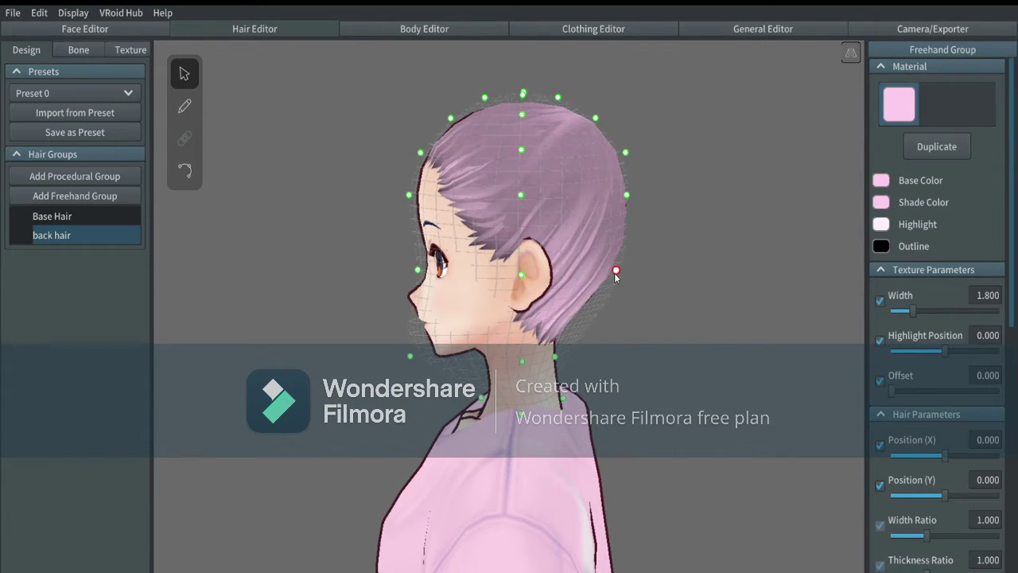
pyautogui.moveTo(688, 286); pyautogui.dragTo(633, 292, button='right')
pyautogui.click(185, 106)
pyautogui.moveTo(708, 193)
pyautogui.mouseDown(button='right')
pyautogui.moveTo(722, 217)
pyautogui.moveTo(431, 232)
pyautogui.mouseUp(button='right')
pyautogui.moveTo(483, 191); pyautogui.dragTo(541, 173)
pyautogui.click(185, 171)
pyautogui.moveTo(637, 163)
pyautogui.mouseDown(button='right')
pyautogui.moveTo(716, 164)
pyautogui.moveTo(726, 150)
pyautogui.moveTo(632, 138)
pyautogui.moveTo(676, 151)
pyautogui.moveTo(652, 144)
pyautogui.mouseUp(button='right')
pyautogui.hotkey('ctrl', 'z')
# - Try drawing a back hair strand down the centre of the forehead with mirroring switched, undo it and switch mirroring back
pyautogui.click(853, 53)
pyautogui.click(54, 236)
pyautogui.click(184, 105)
pyautogui.click(851, 53)
pyautogui.moveTo(506, 136); pyautogui.dragTo(499, 239)
pyautogui.hotkey('ctrl', 'z')
pyautogui.click(851, 53)
# - Try a mirrored pair of back hair strands at the sides of the head and show their control points
pyautogui.moveTo(740, 143); pyautogui.dragTo(546, 231, button='right')
pyautogui.moveTo(408, 209); pyautogui.dragTo(408, 210)
pyautogui.moveTo(740, 231)
pyautogui.mouseDown(button='right')
pyautogui.moveTo(651, 253)
pyautogui.moveTo(665, 254)
pyautogui.moveTo(565, 246)
pyautogui.mouseUp(button='right')
pyautogui.click(74, 255)
pyautogui.click(185, 171)
pyautogui.click(78, 236)
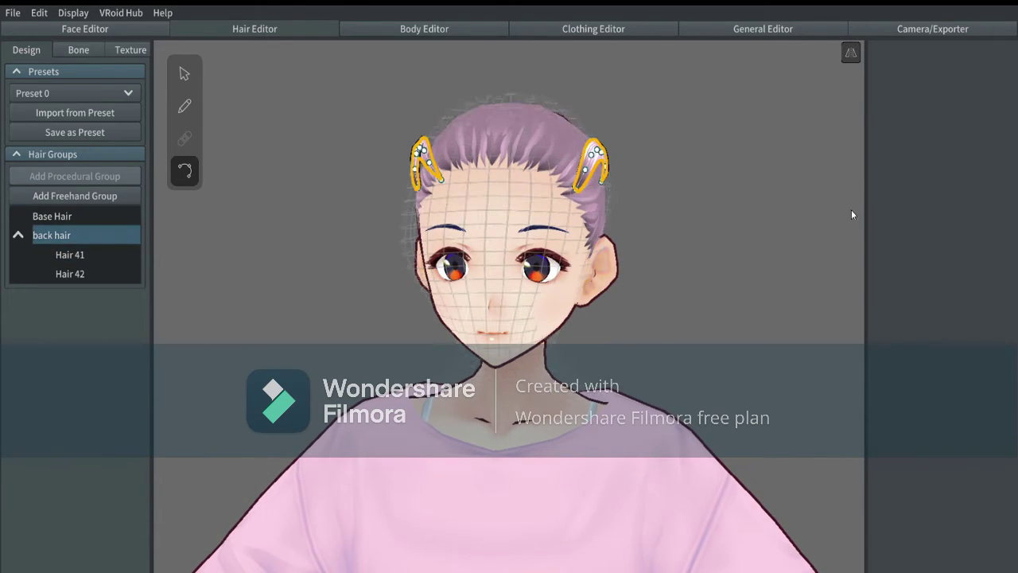
# - Delete the mirrored pair of strands from the back hair group
pyautogui.moveTo(852, 212); pyautogui.dragTo(525, 184, button='right')
pyautogui.click(95, 257)
pyautogui.click(63, 235)
pyautogui.moveTo(835, 342); pyautogui.dragTo(532, 350, button='right')
pyautogui.click(70, 255)
pyautogui.press('Delete')
# - Pull the back hair's guide mesh closer to the head at the temple and beside the ear
pyautogui.click(82, 234)
pyautogui.moveTo(740, 221)
pyautogui.mouseDown(button='right')
pyautogui.moveTo(528, 220)
pyautogui.moveTo(541, 216)
pyautogui.mouseUp(button='right')
pyautogui.moveTo(406, 194); pyautogui.dragTo(414, 202)
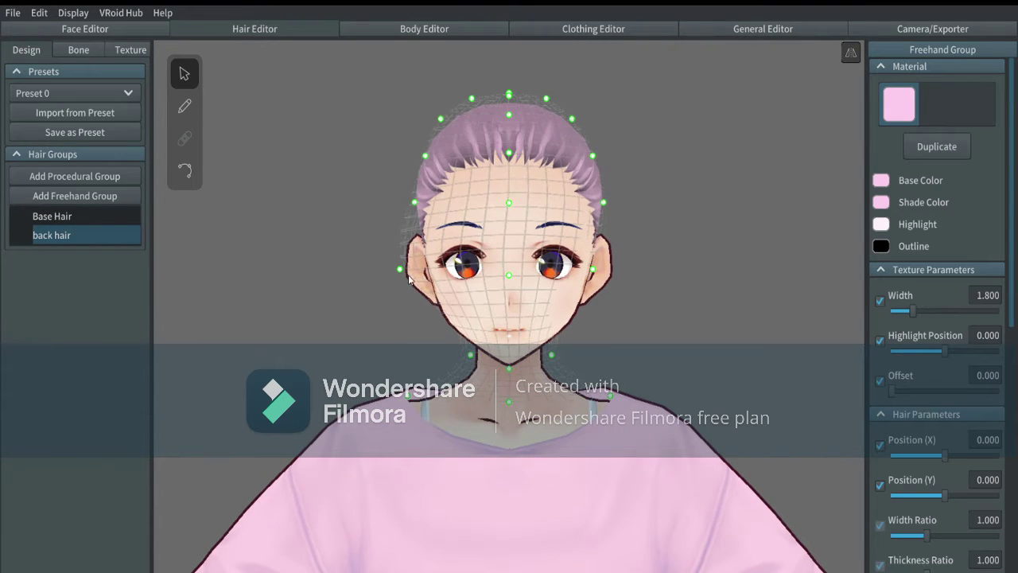
pyautogui.moveTo(400, 269); pyautogui.dragTo(421, 267)
# - Examine how the back hair's guide mesh fits the head from behind and above
pyautogui.click(185, 106)
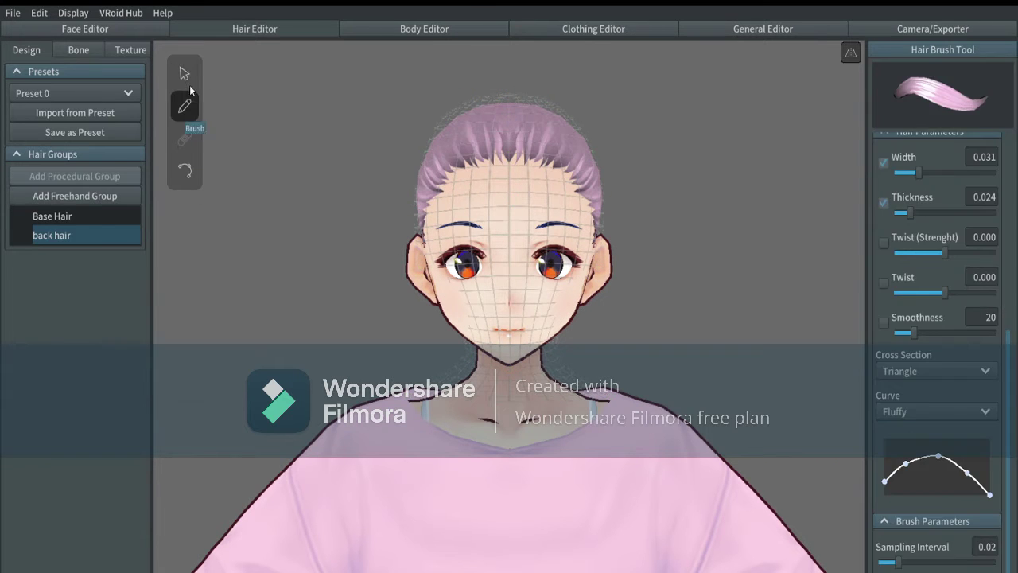
pyautogui.click(189, 83)
pyautogui.click(654, 172)
pyautogui.moveTo(654, 172); pyautogui.dragTo(366, 206, button='right')
pyautogui.click(64, 234)
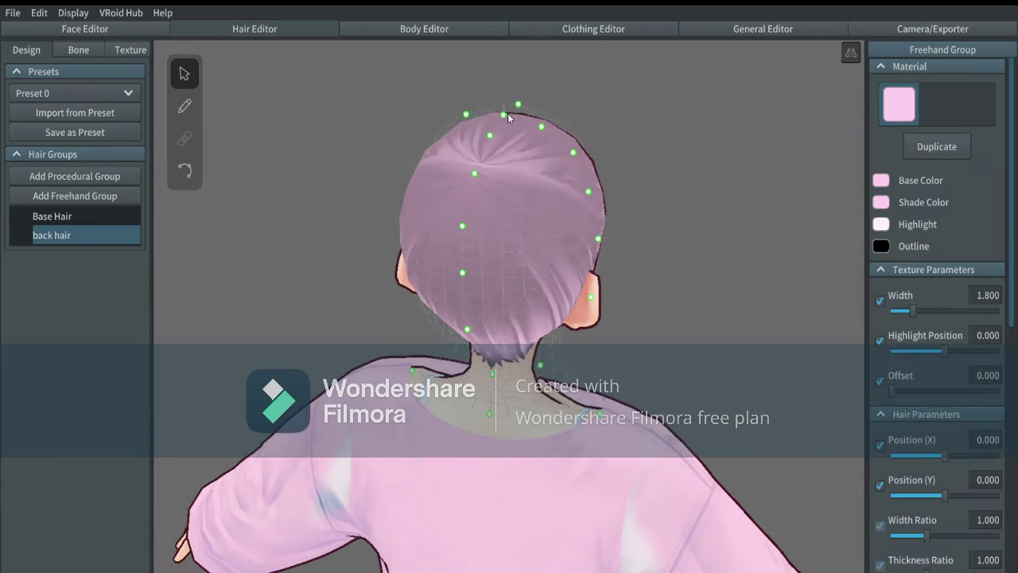
pyautogui.moveTo(590, 166); pyautogui.dragTo(639, 173, button='right')
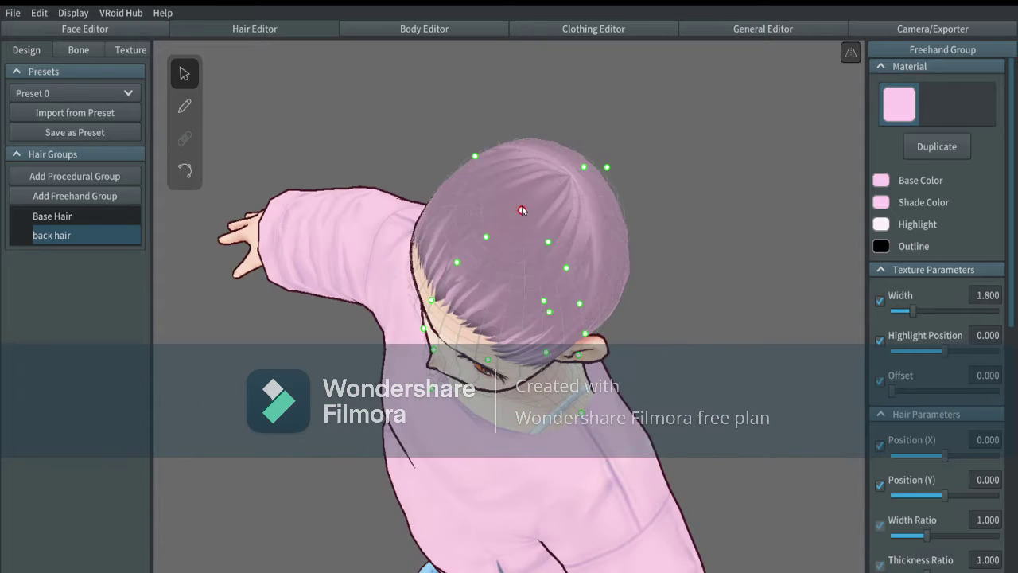
pyautogui.click(520, 199)
pyautogui.moveTo(521, 198); pyautogui.dragTo(464, 170, button='right')
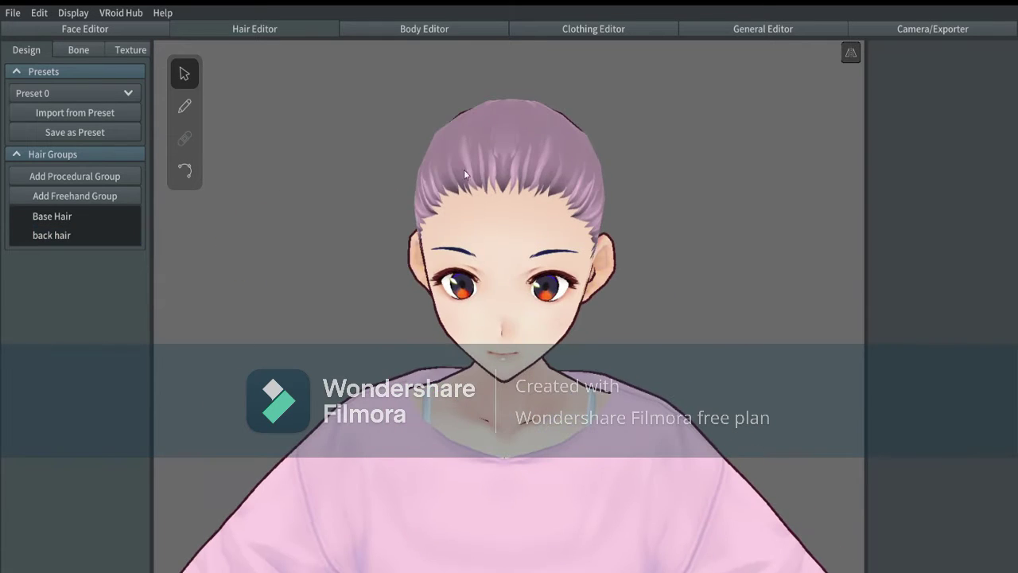
# - Try drawing a back hair strand from near the crown to the side of the head, and undo it
pyautogui.click(63, 235)
pyautogui.click(184, 105)
pyautogui.moveTo(476, 116)
pyautogui.mouseDown()
pyautogui.moveTo(448, 200)
pyautogui.moveTo(418, 197)
pyautogui.mouseUp()
pyautogui.hotkey('ctrl', 'z')
# - Draw a mirrored pair of back hair strands from the centre of the hairline out to both temples
pyautogui.click(185, 74)
pyautogui.click(55, 235)
pyautogui.click(185, 107)
pyautogui.moveTo(499, 176); pyautogui.dragTo(419, 197)
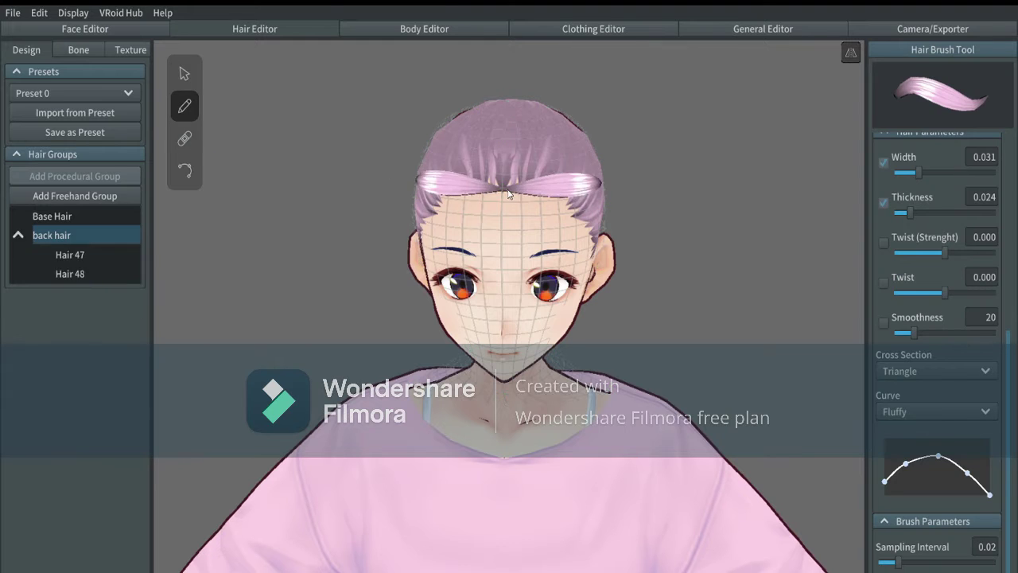
# - Undo the strands along the front hairline and draw mirrored strands arching between the temple, the back of the crown and above the ear
pyautogui.hotkey('ctrl', 'z')
pyautogui.hotkey('ctrl', 'z')
pyautogui.moveTo(385, 164)
pyautogui.mouseDown(button='right')
pyautogui.moveTo(317, 89)
pyautogui.moveTo(300, 136)
pyautogui.moveTo(566, 218)
pyautogui.moveTo(470, 199)
pyautogui.mouseUp(button='right')
pyautogui.moveTo(552, 193)
pyautogui.mouseDown()
pyautogui.moveTo(521, 155)
pyautogui.moveTo(423, 167)
pyautogui.mouseUp()
pyautogui.moveTo(517, 245); pyautogui.dragTo(528, 250)
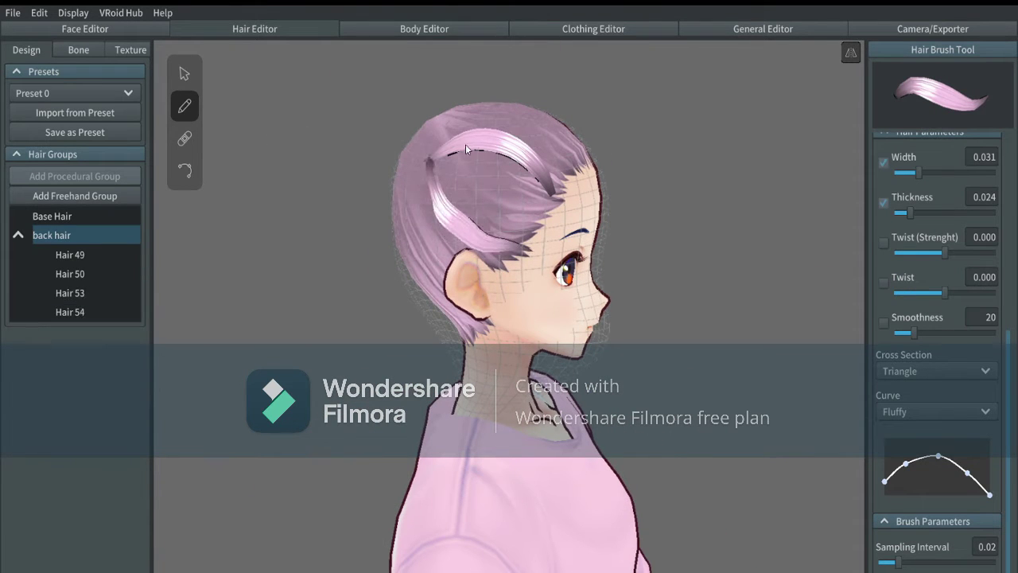
# - Adjust the rear control points of the side strands where they meet near the back of the crown
pyautogui.click(185, 171)
pyautogui.moveTo(429, 159)
pyautogui.mouseDown()
pyautogui.moveTo(430, 180)
pyautogui.moveTo(430, 170)
pyautogui.mouseUp()
pyautogui.click(432, 156)
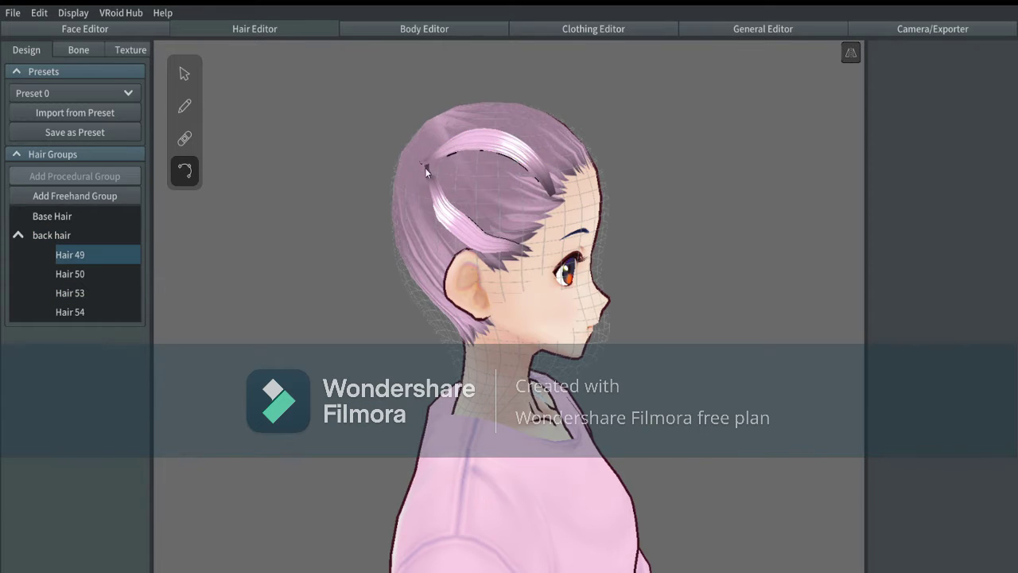
pyautogui.moveTo(424, 164); pyautogui.dragTo(415, 179, button='right')
# - Draw more mirrored strands from the shared gathering point to the temple and above the ear, undoing the misplaced ones
pyautogui.click(184, 106)
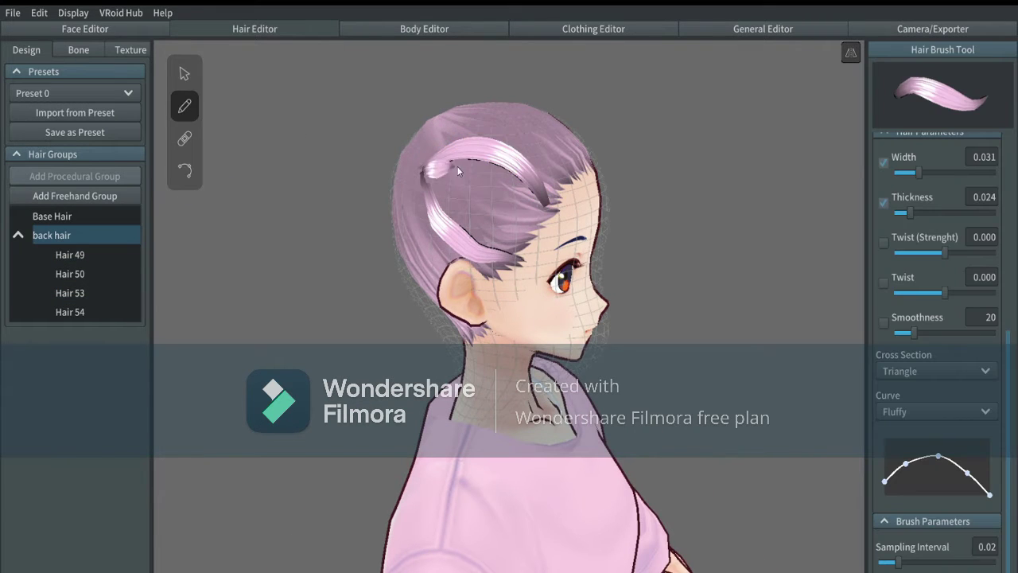
pyautogui.moveTo(457, 166)
pyautogui.mouseDown()
pyautogui.moveTo(545, 206)
pyautogui.moveTo(428, 176)
pyautogui.moveTo(427, 166)
pyautogui.mouseUp()
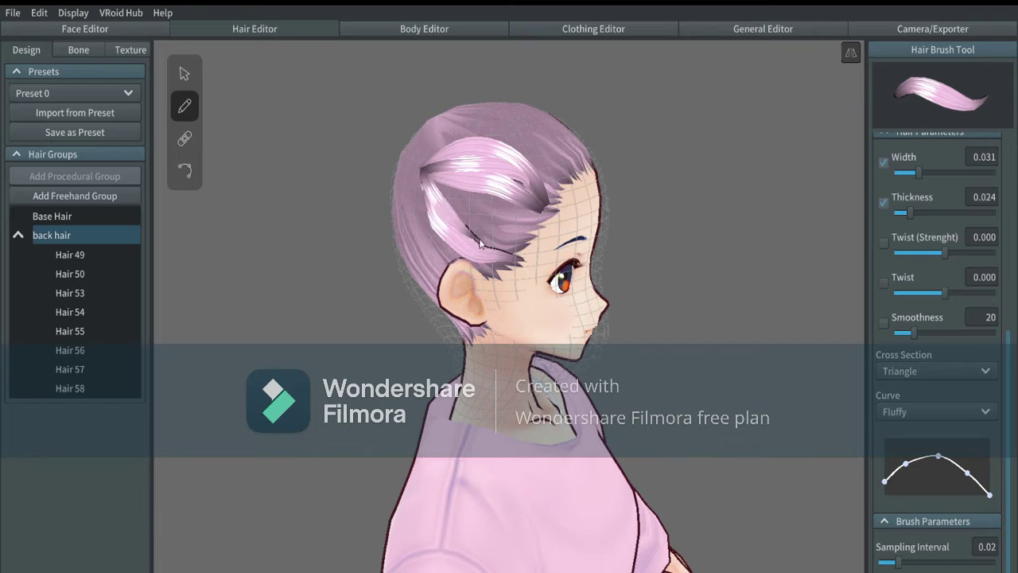
pyautogui.moveTo(479, 244); pyautogui.dragTo(522, 257)
pyautogui.moveTo(468, 224); pyautogui.dragTo(506, 280)
pyautogui.hotkey('ctrl', 'z')
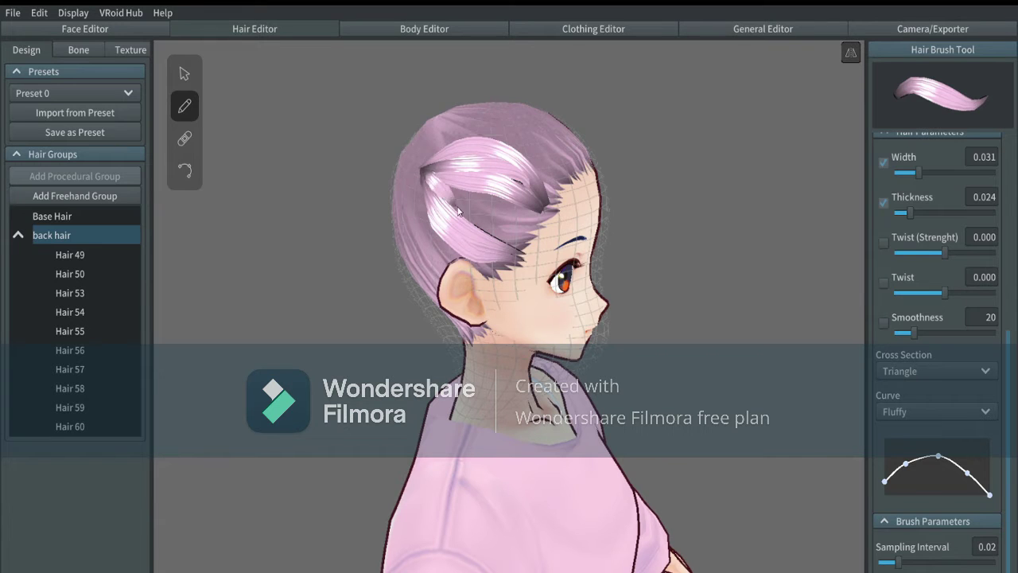
pyautogui.moveTo(458, 212); pyautogui.dragTo(512, 303)
pyautogui.hotkey('ctrl', 'z')
pyautogui.moveTo(507, 237); pyautogui.dragTo(523, 252)
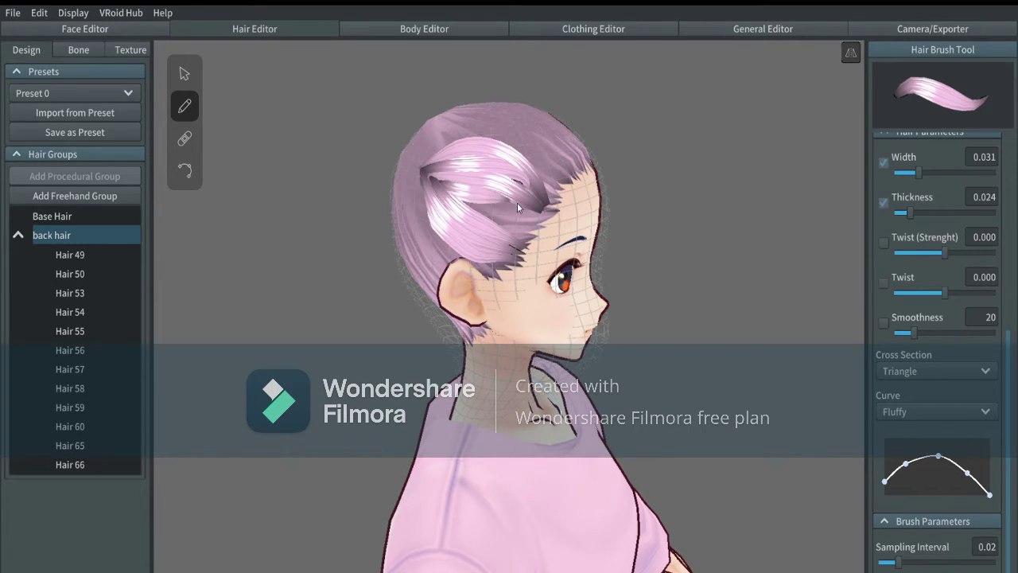
# - Fill the gap between the upper and lower side strands with mirrored strands out to the temple, undoing the last stray stroke
pyautogui.moveTo(517, 203); pyautogui.dragTo(549, 220)
pyautogui.moveTo(457, 199); pyautogui.dragTo(521, 217)
pyautogui.moveTo(488, 185); pyautogui.dragTo(547, 210)
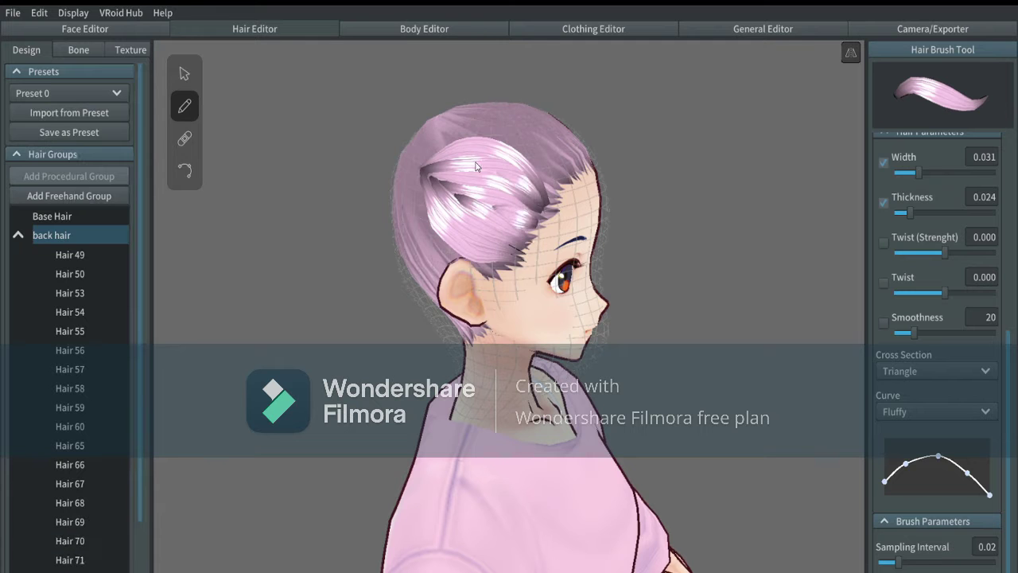
pyautogui.moveTo(482, 221); pyautogui.dragTo(529, 225, button='right')
pyautogui.moveTo(486, 200); pyautogui.dragTo(518, 252)
pyautogui.moveTo(471, 162); pyautogui.dragTo(579, 161)
pyautogui.hotkey('ctrl', 'z')
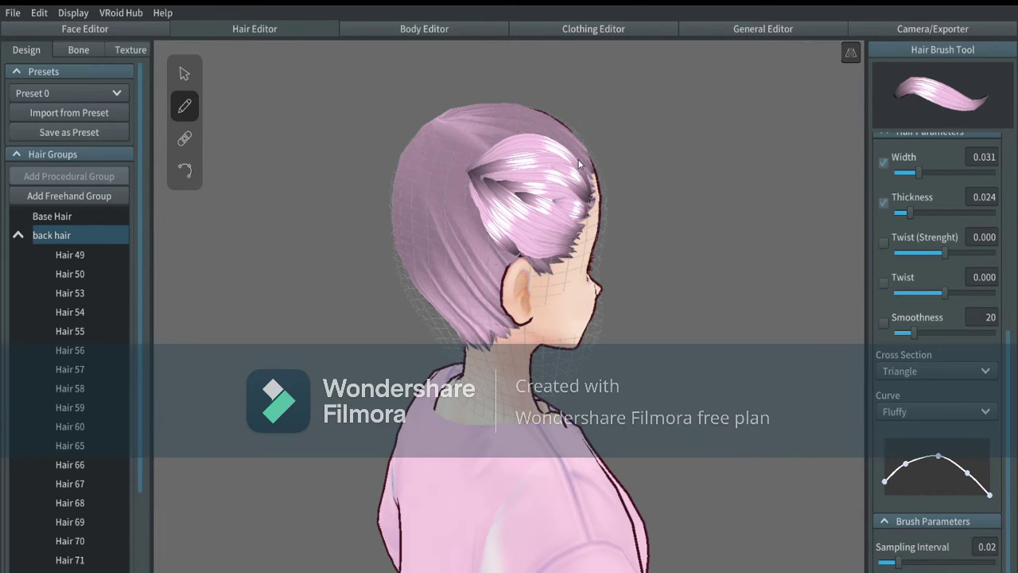
# - Draw mirrored strands along the upper edge of the side hair from the gathering point to the front hairline, undoing the last stroke
pyautogui.moveTo(580, 162)
pyautogui.mouseDown(button='right')
pyautogui.moveTo(552, 202)
pyautogui.moveTo(590, 230)
pyautogui.mouseUp(button='right')
pyautogui.moveTo(455, 251); pyautogui.dragTo(591, 262)
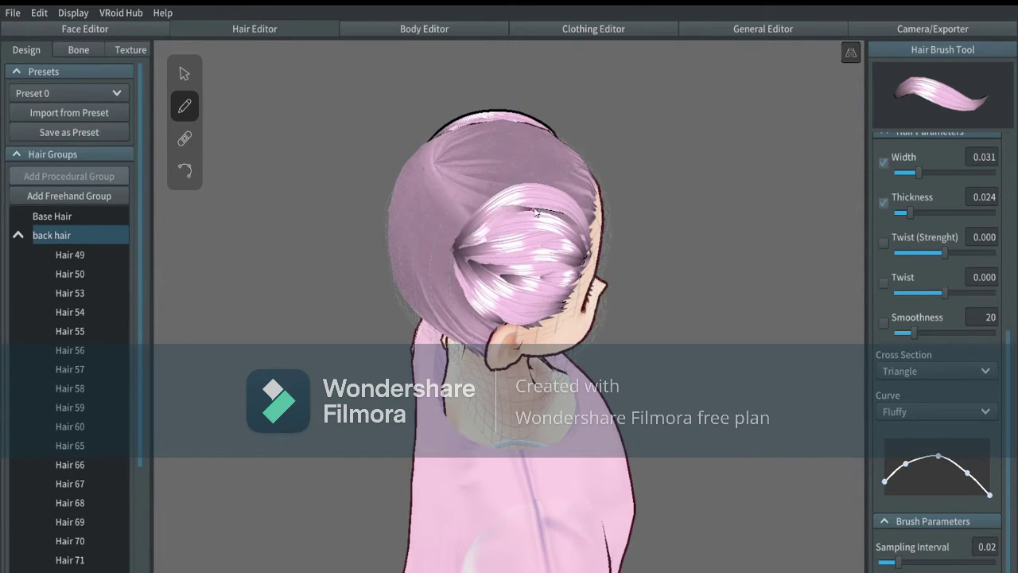
pyautogui.moveTo(535, 212); pyautogui.dragTo(591, 263)
pyautogui.moveTo(456, 248); pyautogui.dragTo(590, 224)
pyautogui.hotkey('ctrl', 'z')
# - Pull the back hair's guide mesh slightly outward at the back of the head
pyautogui.moveTo(414, 255)
pyautogui.mouseDown(button='right')
pyautogui.moveTo(476, 241)
pyautogui.moveTo(486, 203)
pyautogui.mouseUp(button='right')
pyautogui.moveTo(530, 381); pyautogui.dragTo(382, 342, button='right')
pyautogui.click(185, 73)
pyautogui.click(497, 128)
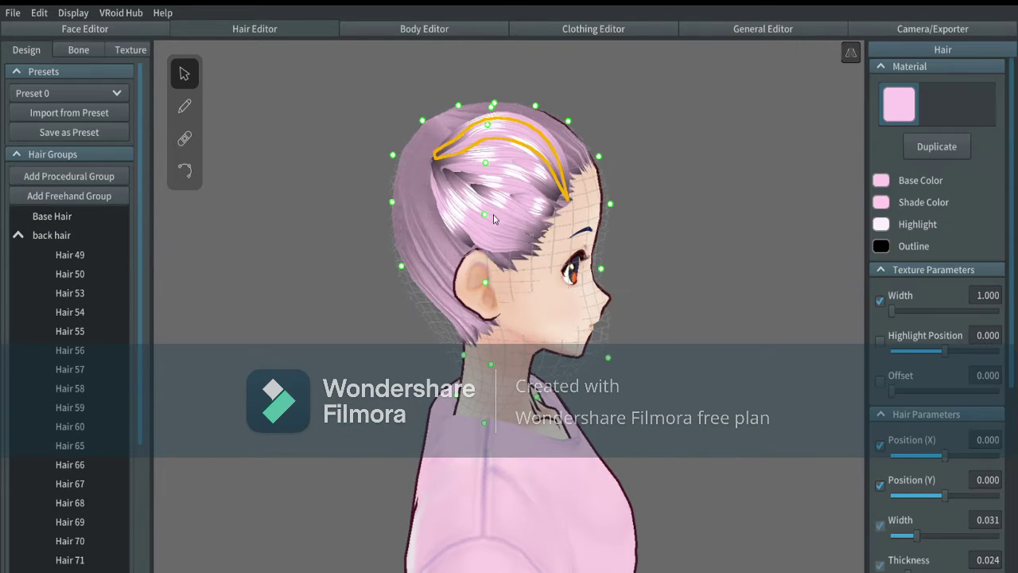
pyautogui.moveTo(392, 205); pyautogui.dragTo(388, 206)
pyautogui.moveTo(804, 184); pyautogui.dragTo(688, 211, button='right')
pyautogui.moveTo(413, 211); pyautogui.dragTo(405, 211)
# - Draw a mirrored strand from the gathering point down to the top of the ear after undoing a longer attempt
pyautogui.click(184, 106)
pyautogui.moveTo(819, 191); pyautogui.dragTo(624, 202, button='right')
pyautogui.moveTo(501, 155); pyautogui.dragTo(496, 340)
pyautogui.hotkey('ctrl', 'z')
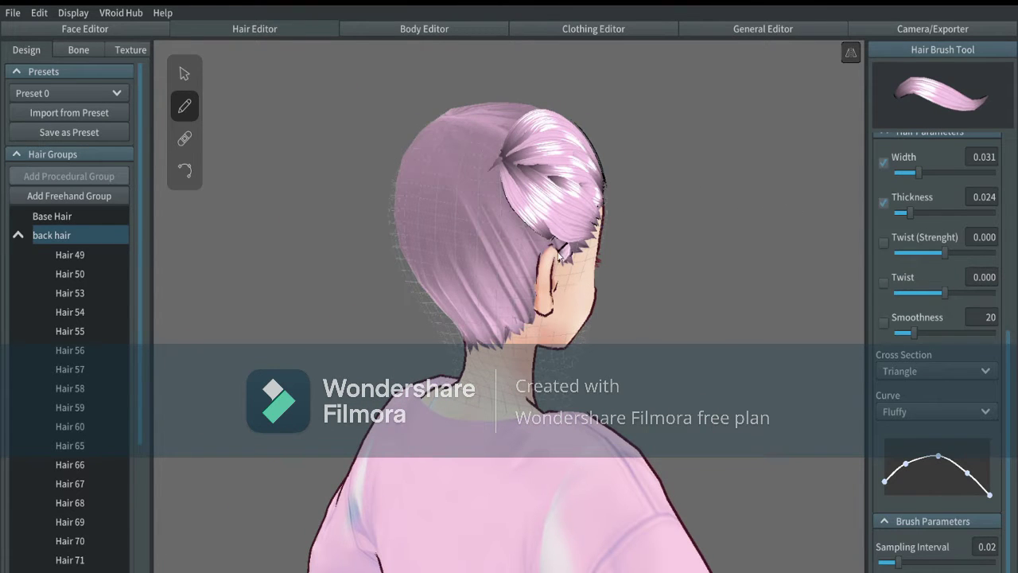
pyautogui.moveTo(503, 159); pyautogui.dragTo(561, 248)
# - Examine the back hair strands and their control points from above and from the front
pyautogui.click(184, 171)
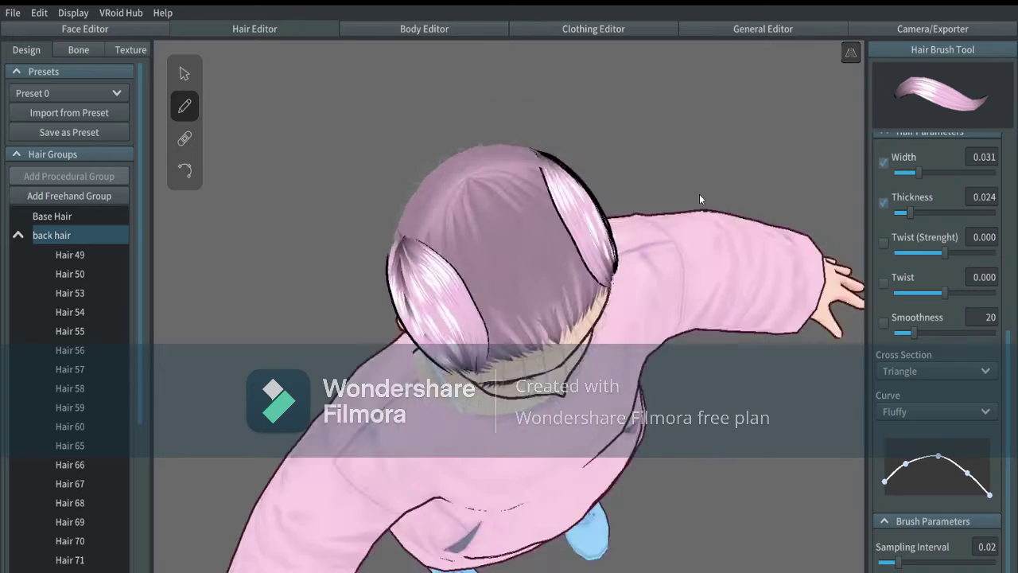
pyautogui.moveTo(699, 194); pyautogui.dragTo(445, 304, button='right')
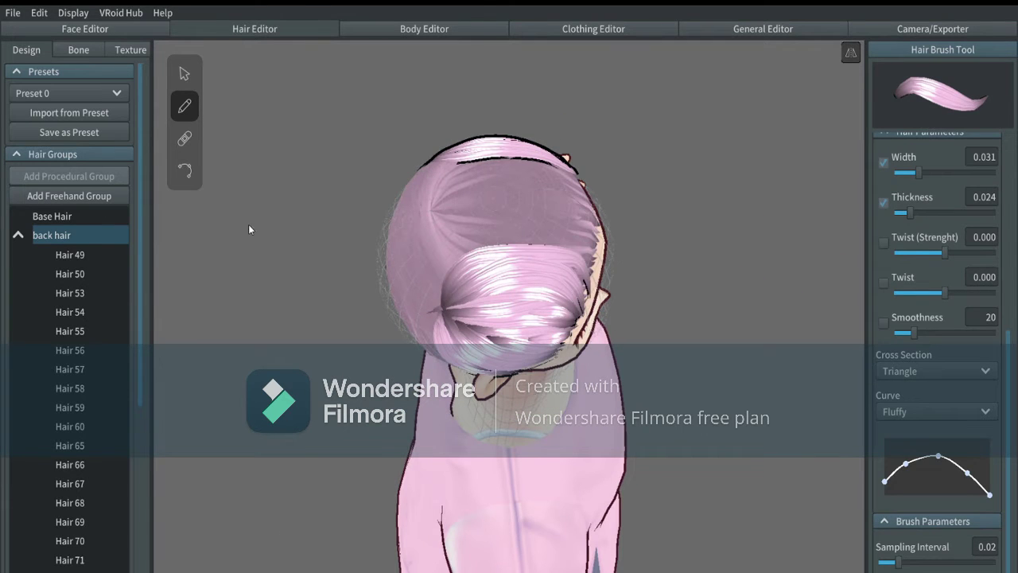
pyautogui.click(185, 170)
pyautogui.click(586, 304)
pyautogui.click(61, 235)
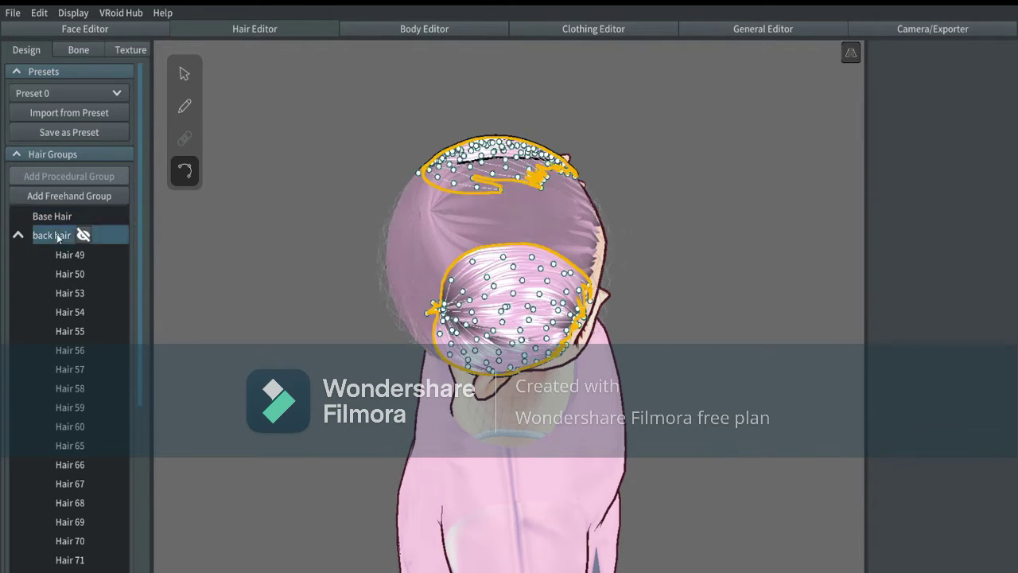
pyautogui.moveTo(598, 227); pyautogui.dragTo(555, 212, button='right')
pyautogui.click(282, 311)
pyautogui.click(442, 177)
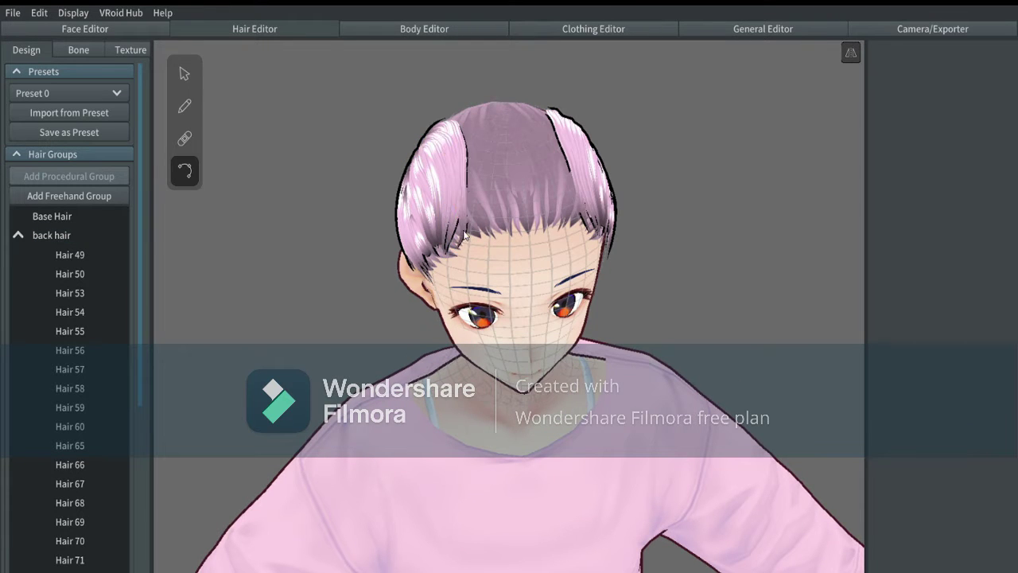
# - Draw mirrored back hair strands from the gathering point down behind the ears to the nape, undoing the unsuitable strokes
pyautogui.click(52, 235)
pyautogui.click(185, 105)
pyautogui.moveTo(728, 185); pyautogui.dragTo(478, 175, button='right')
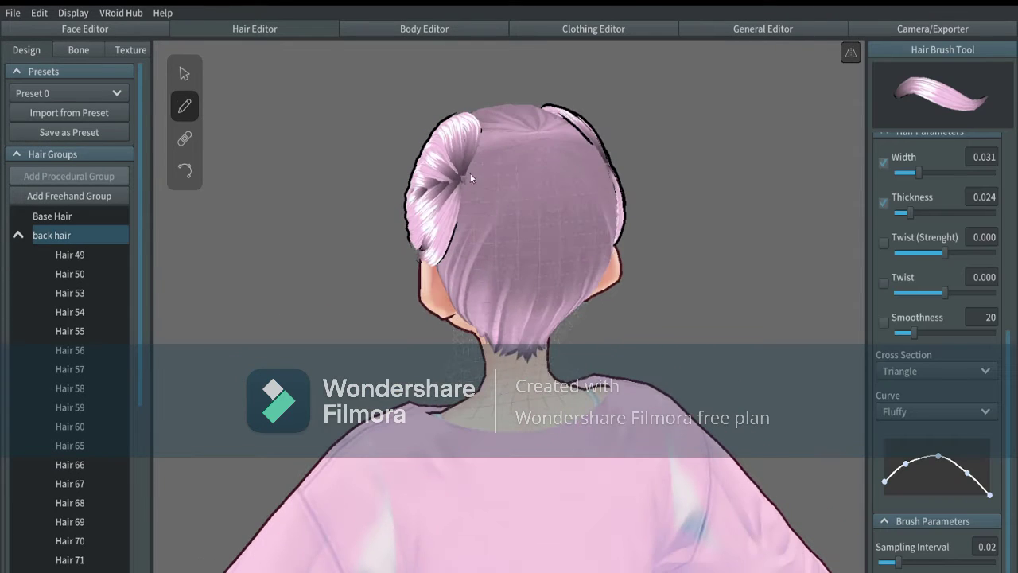
pyautogui.moveTo(470, 174); pyautogui.dragTo(450, 302)
pyautogui.moveTo(676, 267)
pyautogui.mouseDown(button='right')
pyautogui.moveTo(541, 288)
pyautogui.moveTo(447, 264)
pyautogui.moveTo(537, 170)
pyautogui.mouseUp(button='right')
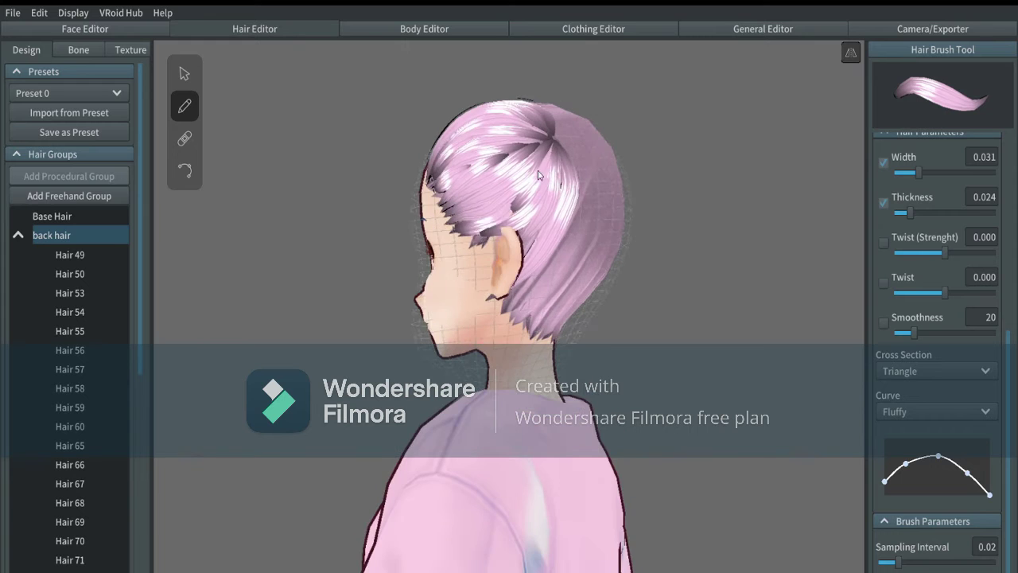
pyautogui.moveTo(578, 273); pyautogui.dragTo(559, 337)
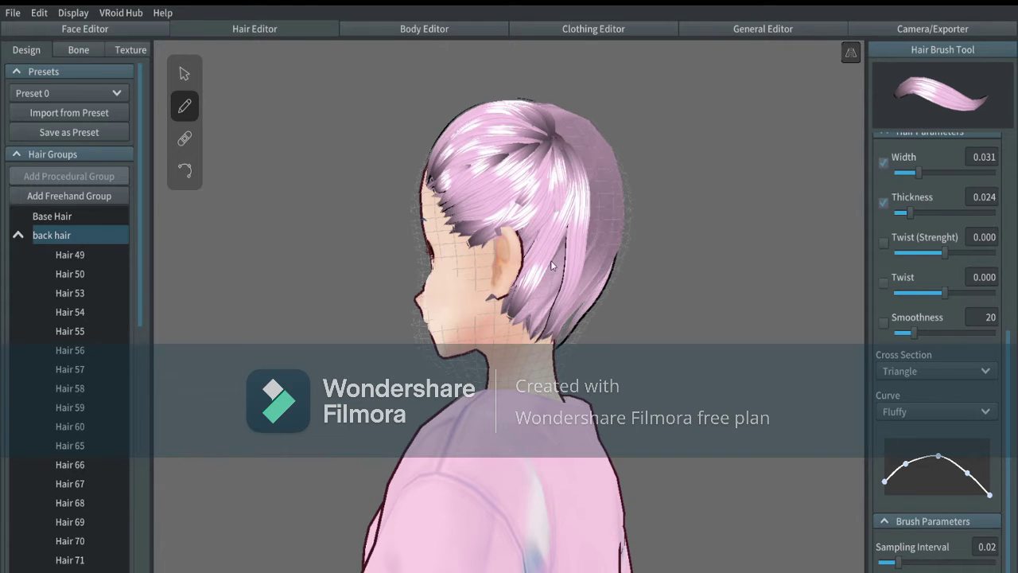
pyautogui.hotkey('ctrl', 'z')
pyautogui.moveTo(549, 132); pyautogui.dragTo(561, 345)
pyautogui.hotkey('ctrl', 'z')
# - Bend the lower end of the strand behind the ear in toward the neck by moving its control point
pyautogui.click(185, 170)
pyautogui.click(549, 286)
pyautogui.moveTo(382, 318)
pyautogui.mouseDown(button='right')
pyautogui.moveTo(640, 342)
pyautogui.moveTo(590, 358)
pyautogui.moveTo(456, 348)
pyautogui.mouseUp(button='right')
pyautogui.click(362, 298)
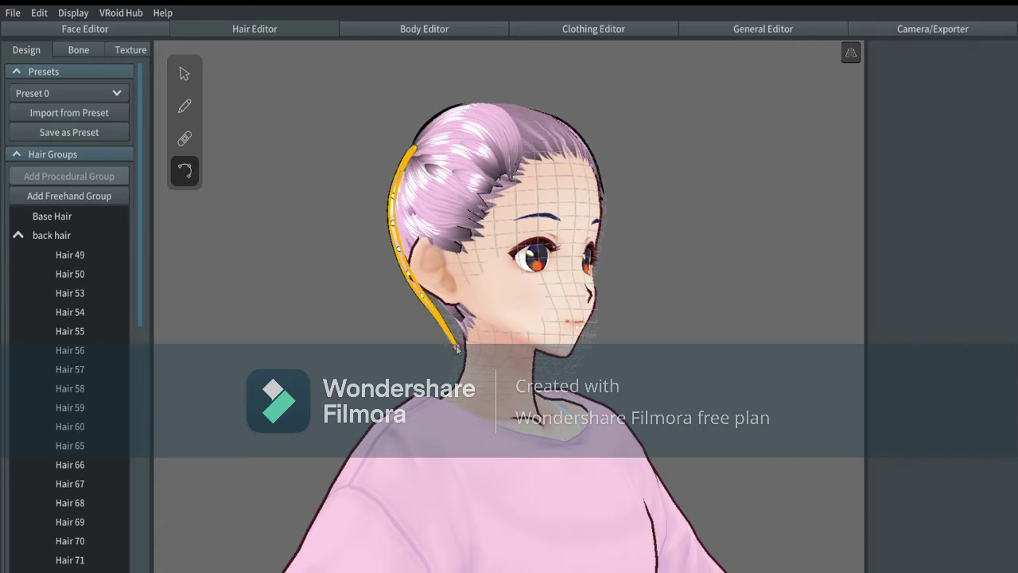
pyautogui.moveTo(436, 315)
pyautogui.mouseDown()
pyautogui.moveTo(476, 345)
pyautogui.moveTo(452, 334)
pyautogui.mouseUp()
pyautogui.click(184, 106)
pyautogui.click(185, 170)
# - Draw mirrored strands down the back of the head from the gathering points to the nape
pyautogui.click(185, 106)
pyautogui.moveTo(342, 286)
pyautogui.mouseDown(button='right')
pyautogui.moveTo(780, 282)
pyautogui.moveTo(668, 278)
pyautogui.mouseUp(button='right')
pyautogui.moveTo(581, 163); pyautogui.dragTo(537, 370)
pyautogui.moveTo(565, 213); pyautogui.dragTo(552, 351)
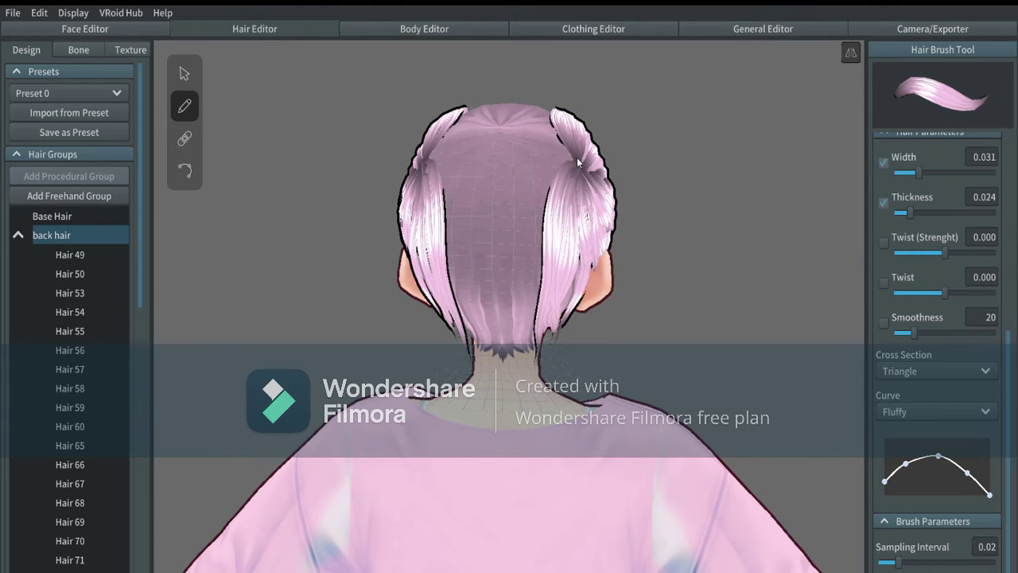
pyautogui.moveTo(576, 157); pyautogui.dragTo(531, 356)
# - Draw mirrored strands over the top of the head from the gathering points to the front hairline, redoing the misplaced ones
pyautogui.moveTo(628, 199); pyautogui.dragTo(416, 275, button='right')
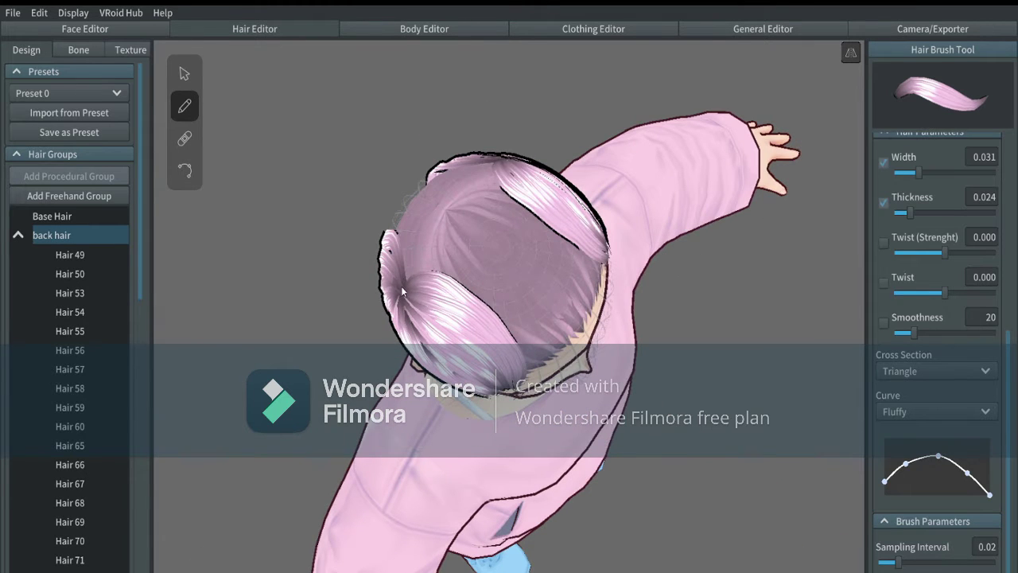
pyautogui.moveTo(401, 285)
pyautogui.mouseDown()
pyautogui.moveTo(495, 320)
pyautogui.moveTo(516, 358)
pyautogui.mouseUp()
pyautogui.moveTo(404, 262)
pyautogui.mouseDown()
pyautogui.moveTo(504, 307)
pyautogui.moveTo(522, 353)
pyautogui.mouseUp()
pyautogui.moveTo(403, 261)
pyautogui.mouseDown()
pyautogui.moveTo(497, 266)
pyautogui.moveTo(535, 361)
pyautogui.moveTo(572, 353)
pyautogui.moveTo(499, 261)
pyautogui.moveTo(531, 397)
pyautogui.mouseUp()
pyautogui.hotkey('ctrl', 'z')
pyautogui.hotkey('ctrl', 'z')
pyautogui.moveTo(407, 250); pyautogui.dragTo(515, 353)
# - Fill the middle of the back of the head with mirrored strands running to the nape, undoing the misplaced strokes
pyautogui.moveTo(516, 353); pyautogui.dragTo(548, 228, button='right')
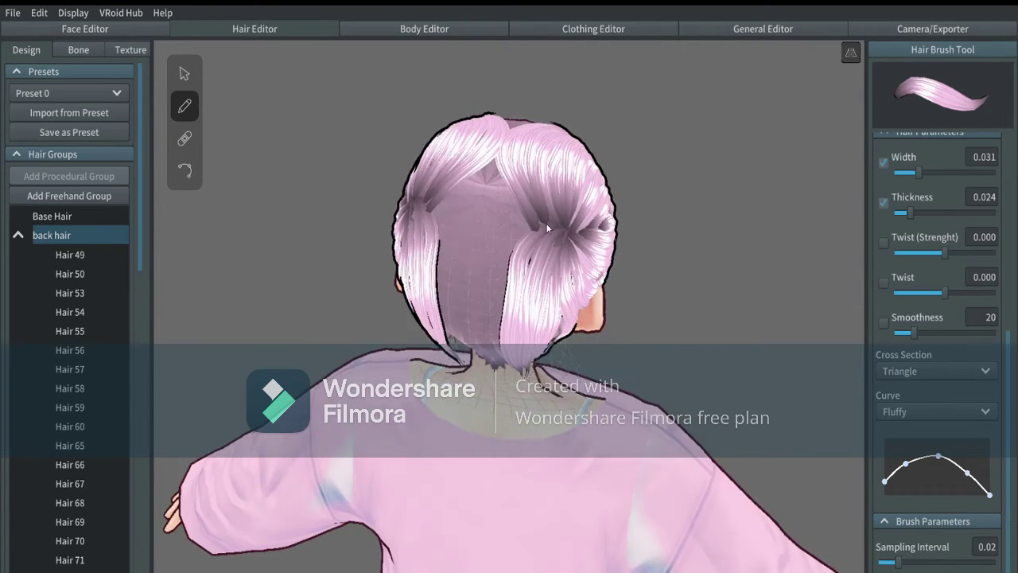
pyautogui.moveTo(501, 309); pyautogui.dragTo(506, 364)
pyautogui.moveTo(516, 227); pyautogui.dragTo(486, 401)
pyautogui.hotkey('ctrl', 'z')
pyautogui.hotkey('ctrl', 'z')
pyautogui.moveTo(444, 232); pyautogui.dragTo(484, 409)
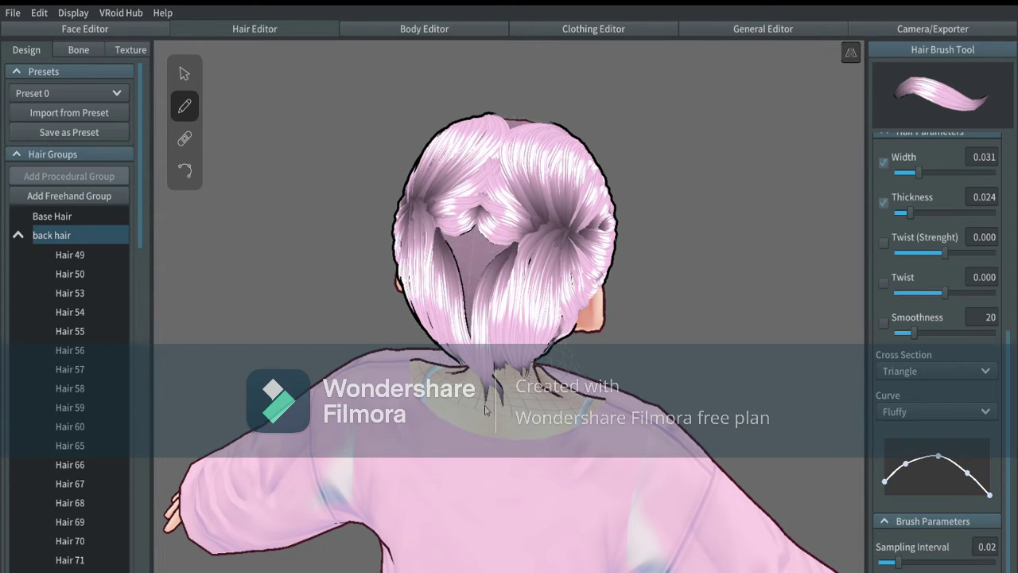
pyautogui.moveTo(495, 249); pyautogui.dragTo(458, 327)
pyautogui.hotkey('ctrl', 'z')
pyautogui.moveTo(451, 240); pyautogui.dragTo(469, 331)
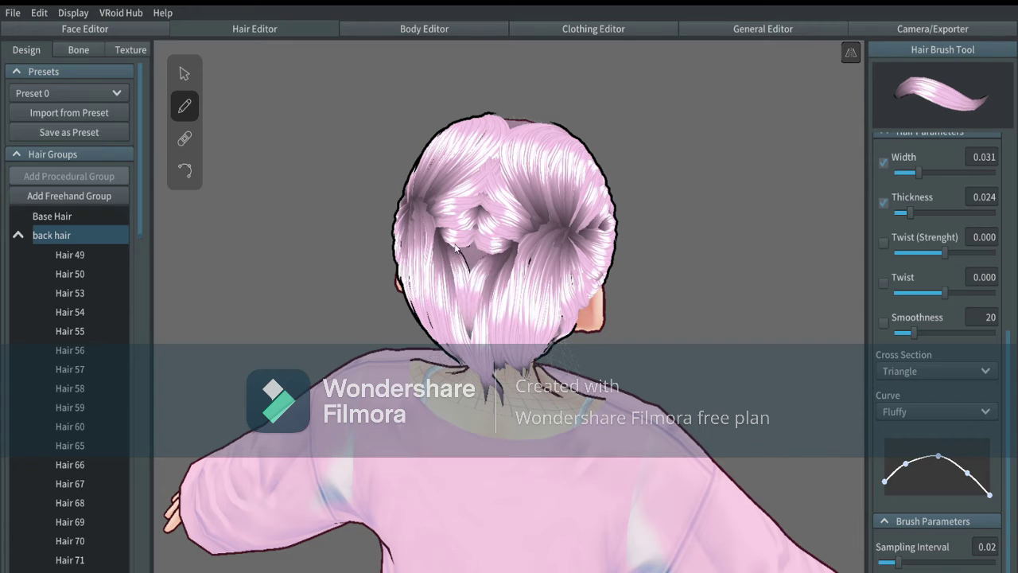
# - Pull the protruding strand ends at the nape in against the neck using their control points
pyautogui.moveTo(727, 251); pyautogui.dragTo(517, 255, button='right')
pyautogui.click(184, 171)
pyautogui.moveTo(427, 325); pyautogui.dragTo(428, 315)
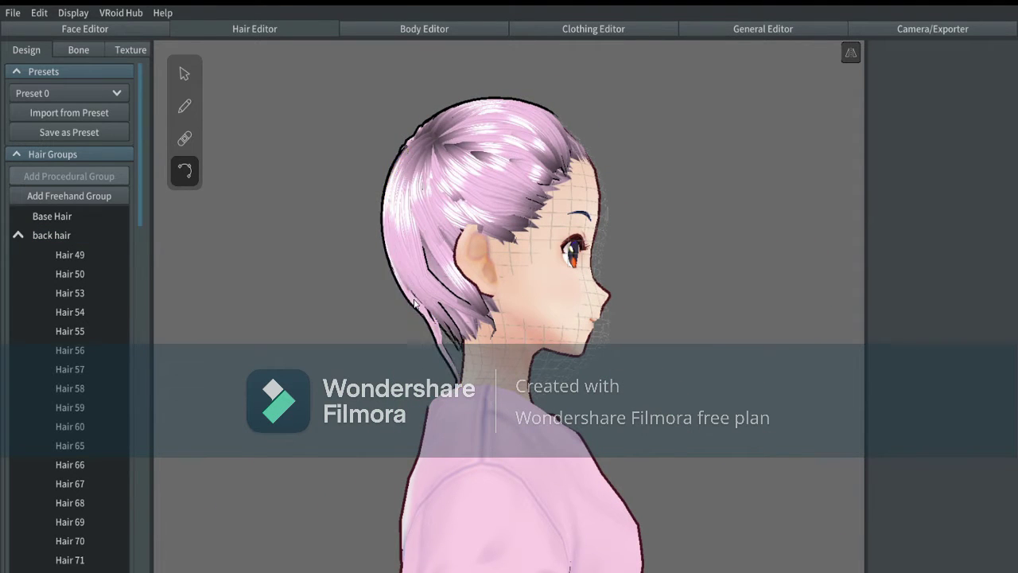
pyautogui.moveTo(443, 349); pyautogui.dragTo(453, 332)
pyautogui.moveTo(459, 375); pyautogui.dragTo(466, 367)
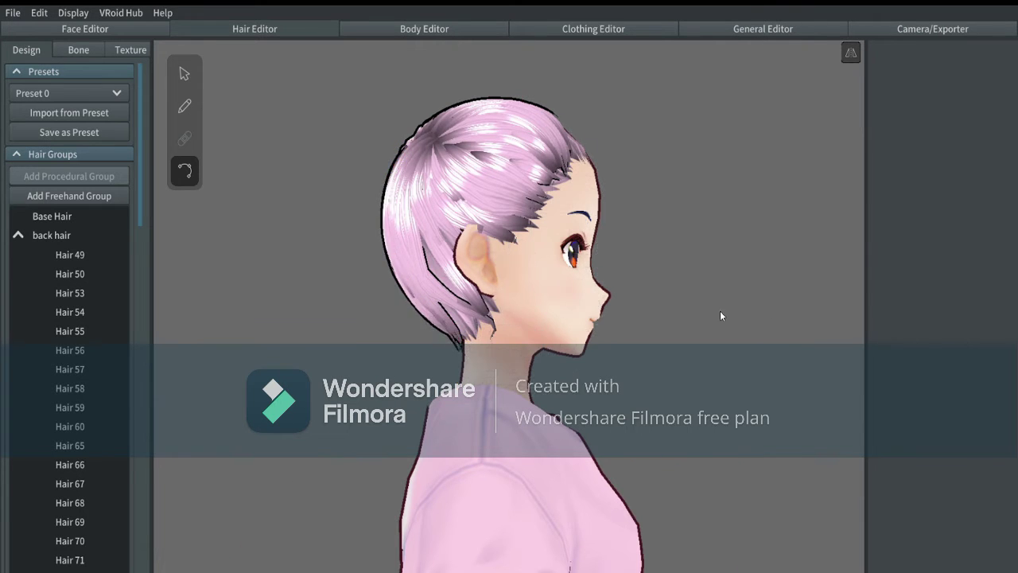
# - Select the strand running behind the ear and move its tip forward against the neck
pyautogui.moveTo(720, 311); pyautogui.dragTo(572, 386, button='right')
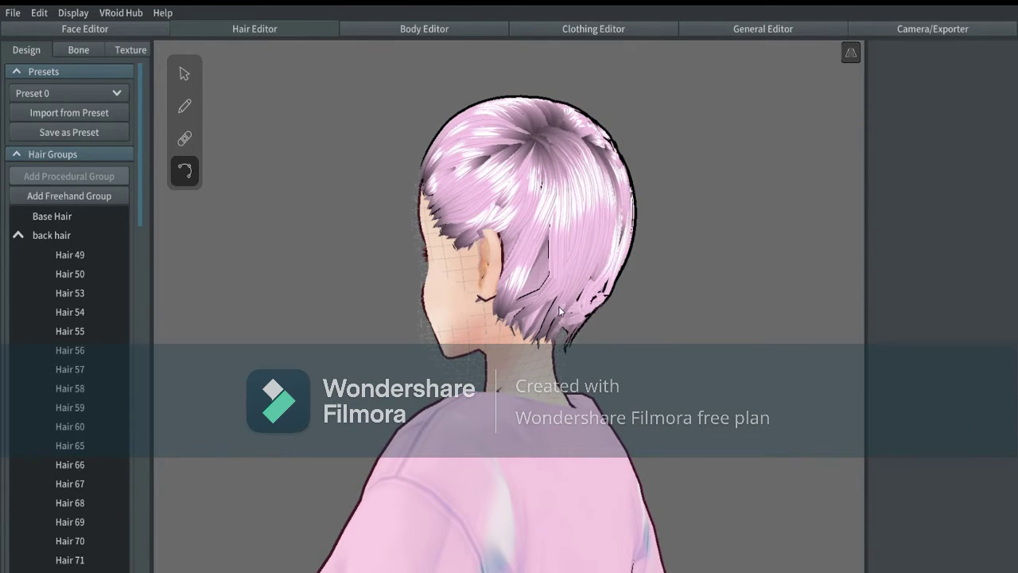
pyautogui.moveTo(629, 344); pyautogui.dragTo(501, 347, button='right')
pyautogui.click(184, 139)
pyautogui.click(189, 176)
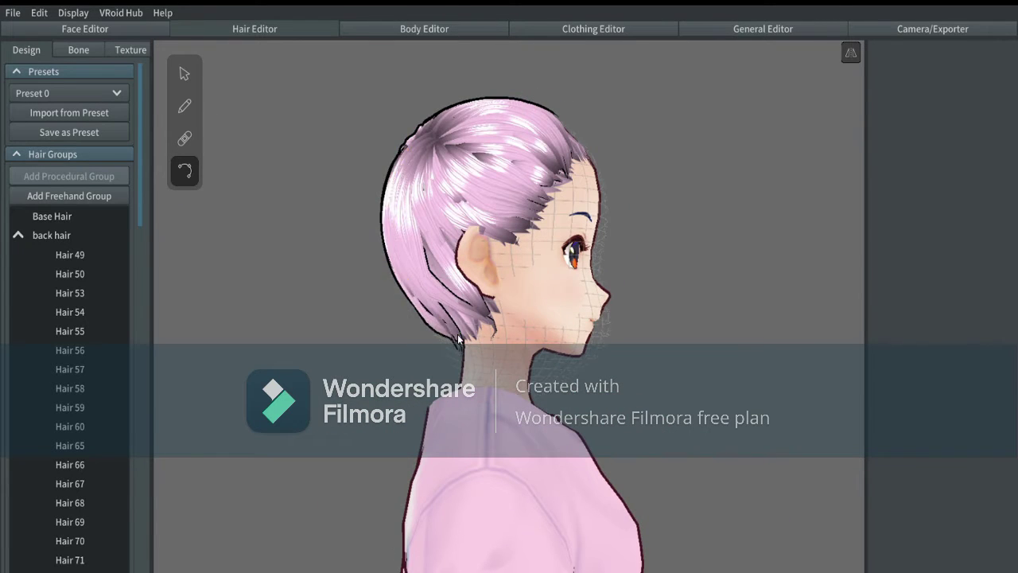
pyautogui.click(88, 234)
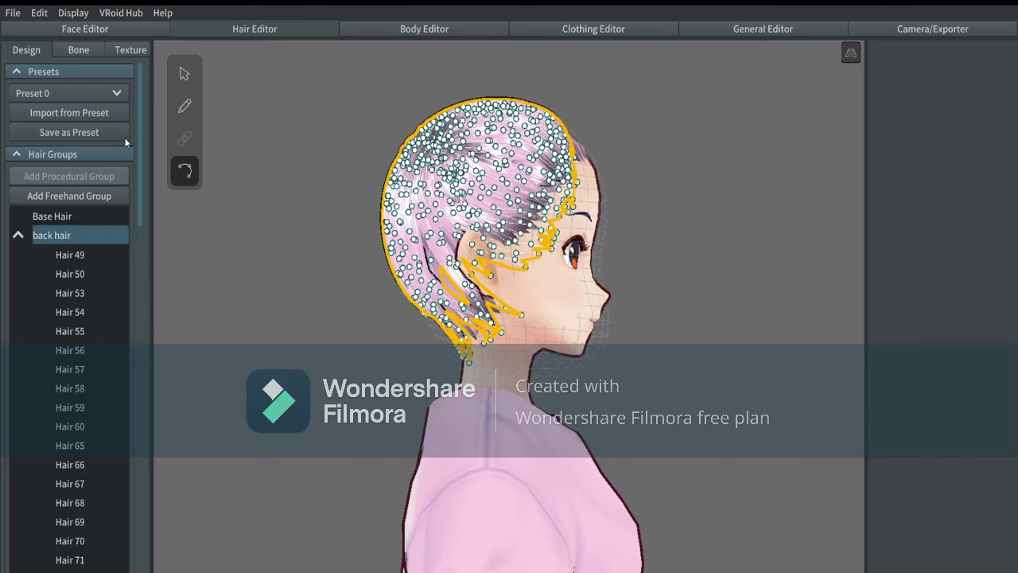
pyautogui.click(486, 316)
pyautogui.moveTo(601, 335); pyautogui.dragTo(525, 338, button='right')
pyautogui.click(452, 340)
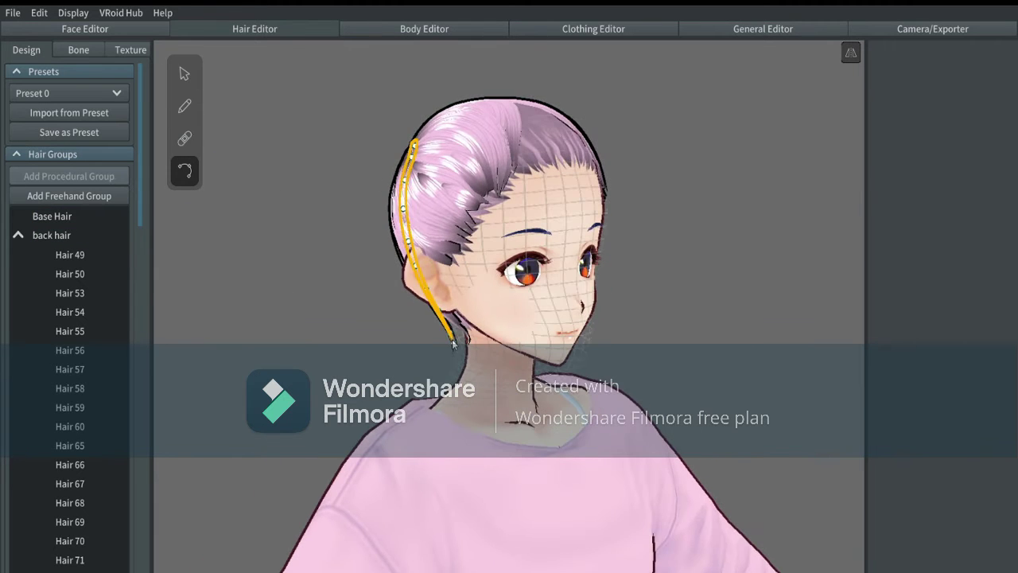
pyautogui.moveTo(448, 336); pyautogui.dragTo(451, 333, button='right')
pyautogui.moveTo(455, 343); pyautogui.dragTo(467, 339)
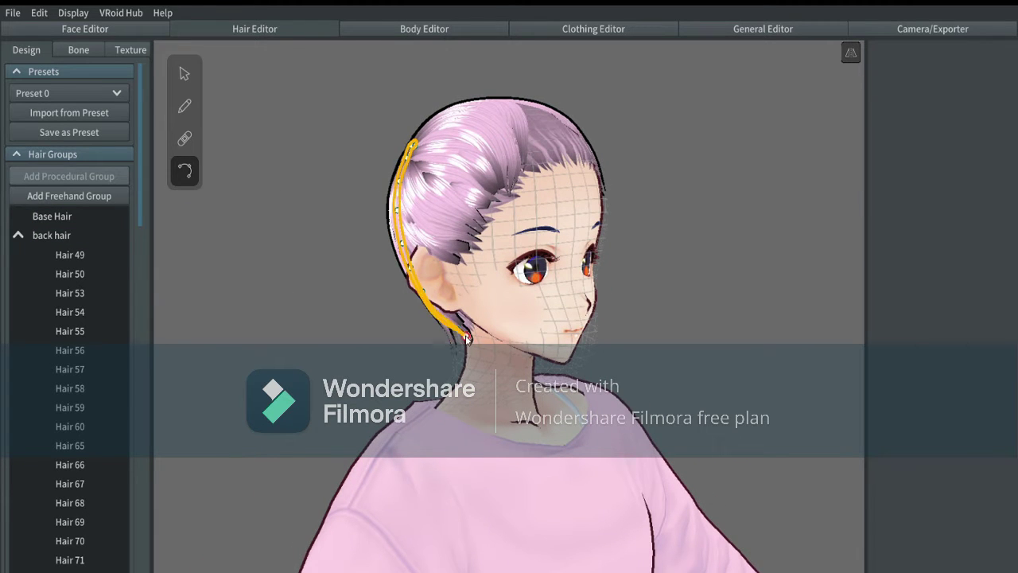
pyautogui.click(250, 295)
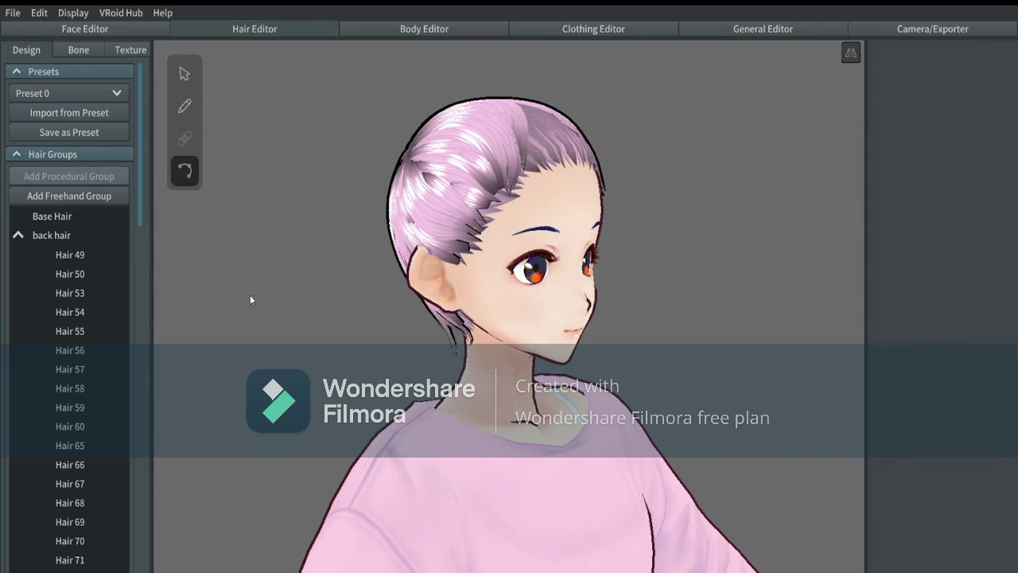
# - Raise and reshape the lower end of the neighbouring strand hanging at the nape, and select the adjacent strand
pyautogui.click(455, 345)
pyautogui.moveTo(456, 349); pyautogui.dragTo(444, 324)
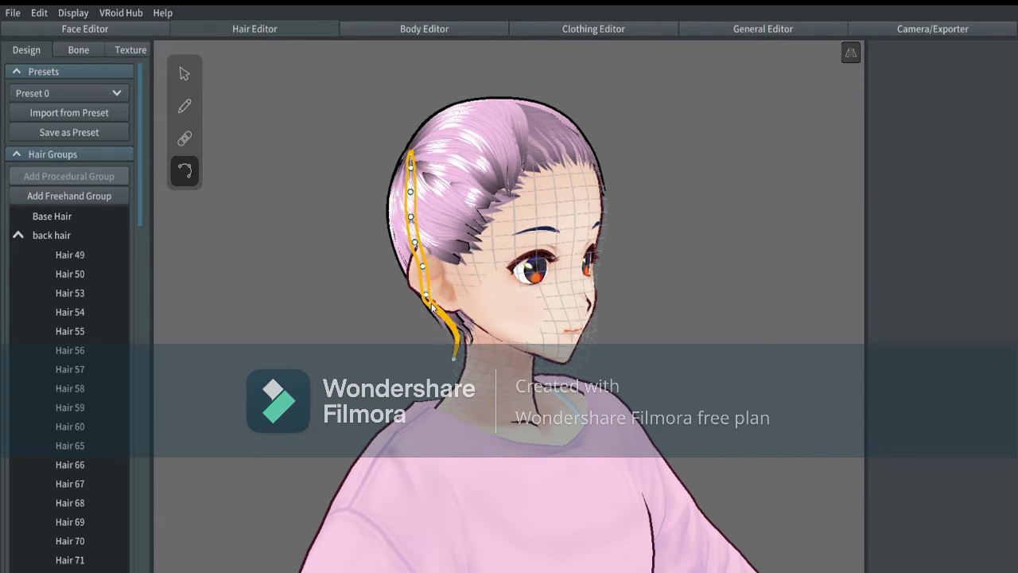
pyautogui.moveTo(454, 358)
pyautogui.mouseDown()
pyautogui.moveTo(467, 339)
pyautogui.moveTo(443, 322)
pyautogui.mouseUp()
pyautogui.click(324, 298)
pyautogui.click(455, 340)
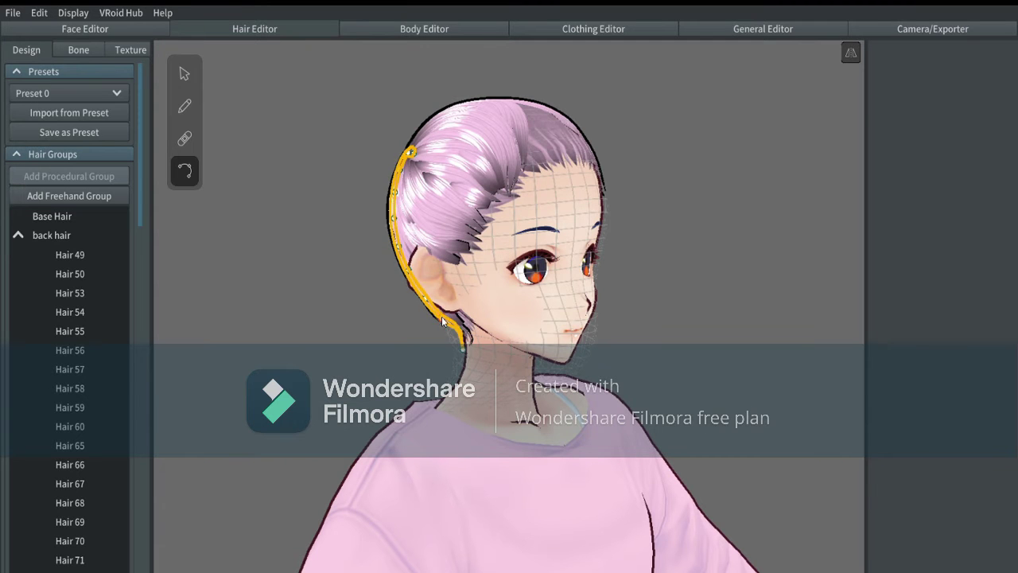
# - Examine the strand ends along the nape from several sides, selecting individual strands to find those sticking out
pyautogui.click(185, 106)
pyautogui.moveTo(655, 198)
pyautogui.mouseDown(button='right')
pyautogui.moveTo(497, 272)
pyautogui.moveTo(810, 277)
pyautogui.mouseUp(button='right')
pyautogui.click(184, 171)
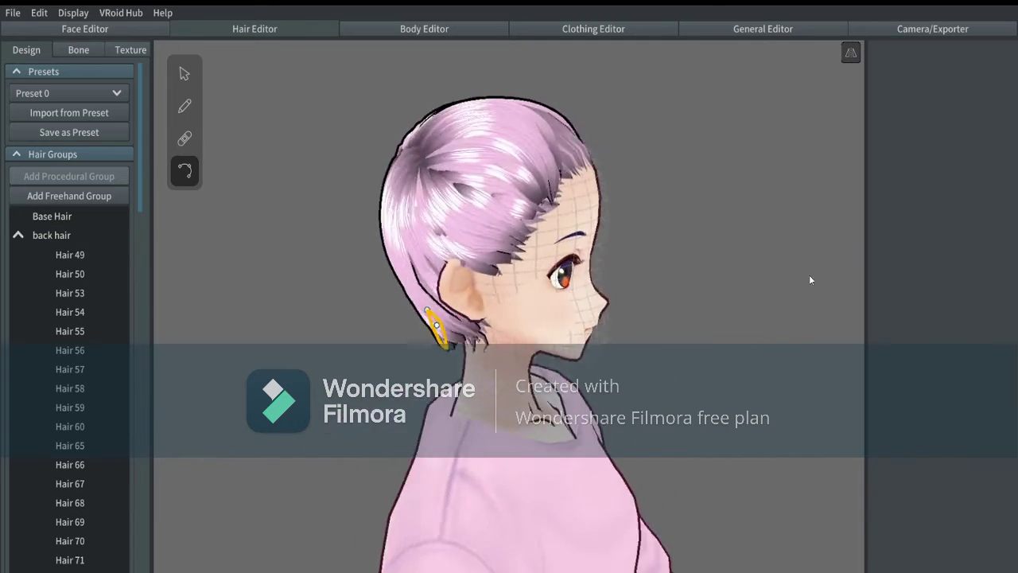
pyautogui.moveTo(636, 274); pyautogui.dragTo(803, 279, button='right')
pyautogui.click(454, 326)
pyautogui.moveTo(716, 274)
pyautogui.mouseDown(button='right')
pyautogui.moveTo(557, 275)
pyautogui.moveTo(732, 274)
pyautogui.mouseUp(button='right')
pyautogui.click(426, 299)
pyautogui.click(244, 305)
pyautogui.click(457, 332)
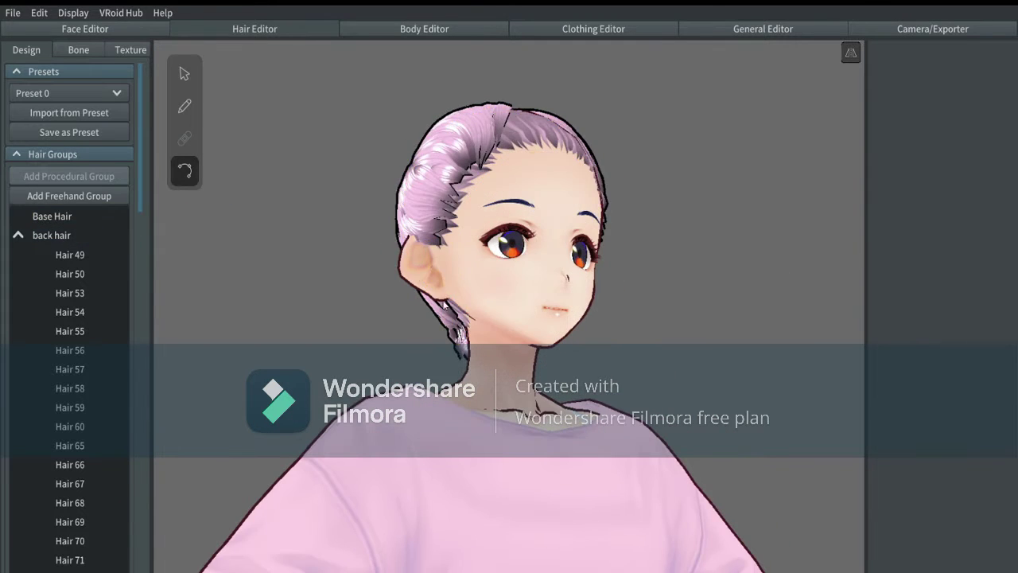
# - Select the remaining uneven strands at the nape and shift the lower strand's tip slightly toward the back
pyautogui.moveTo(636, 274); pyautogui.dragTo(732, 275, button='right')
pyautogui.click(477, 335)
pyautogui.click(244, 305)
pyautogui.click(477, 339)
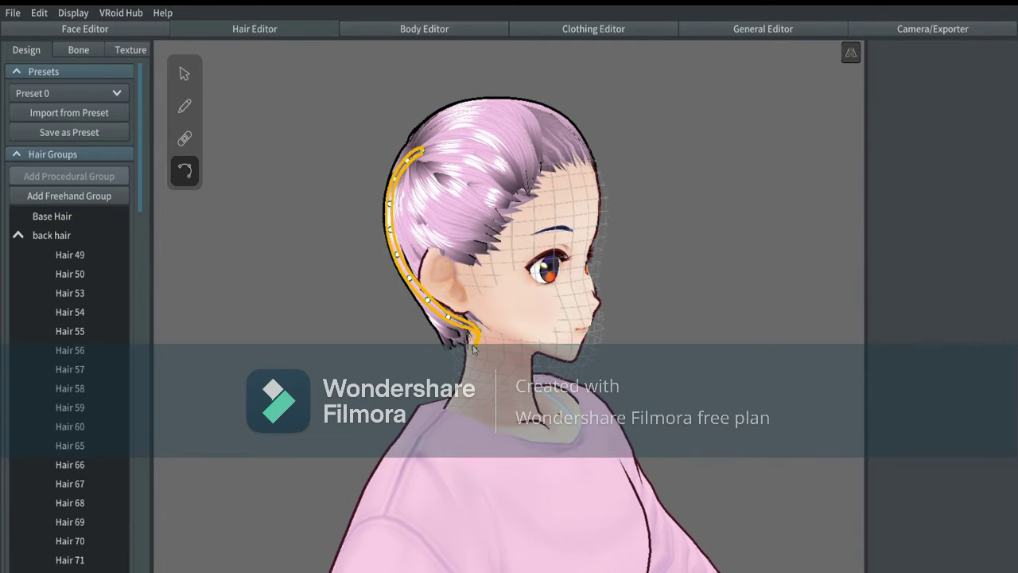
pyautogui.moveTo(473, 349); pyautogui.dragTo(626, 371, button='right')
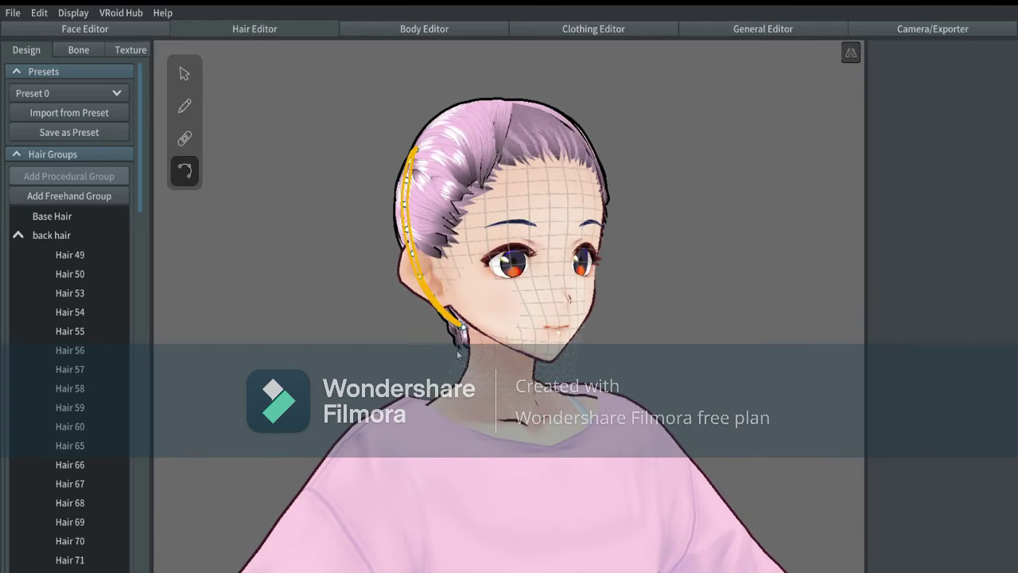
pyautogui.moveTo(457, 354); pyautogui.dragTo(343, 200, button='right')
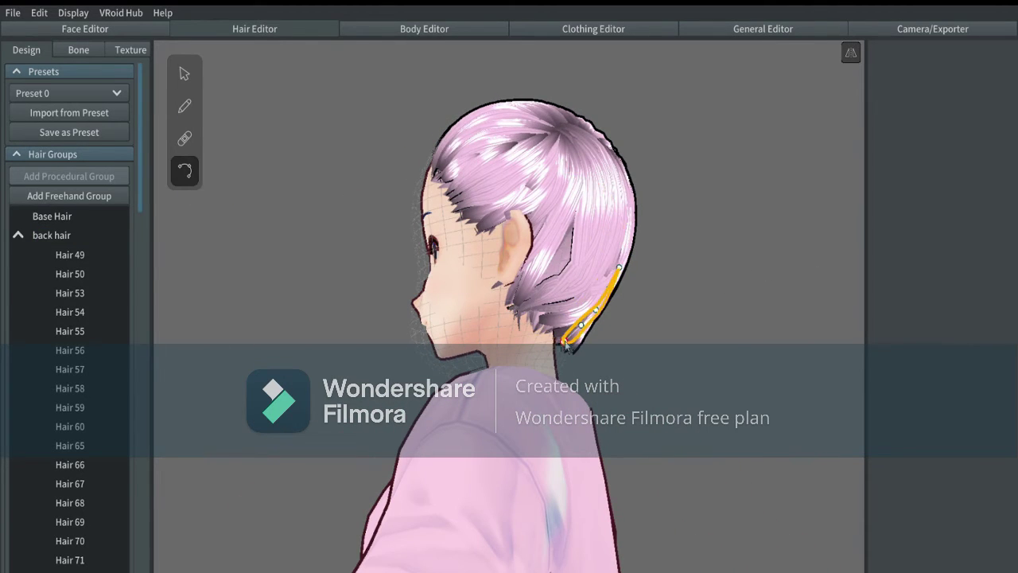
pyautogui.moveTo(566, 345); pyautogui.dragTo(583, 343)
pyautogui.moveTo(584, 343)
pyautogui.mouseDown(button='right')
pyautogui.moveTo(644, 462)
pyautogui.moveTo(716, 430)
pyautogui.mouseUp(button='right')
# - Fill the triangular gap above the forehead with mirrored strands in the back hair group, undoing misplaced strokes
pyautogui.click(52, 236)
pyautogui.click(185, 105)
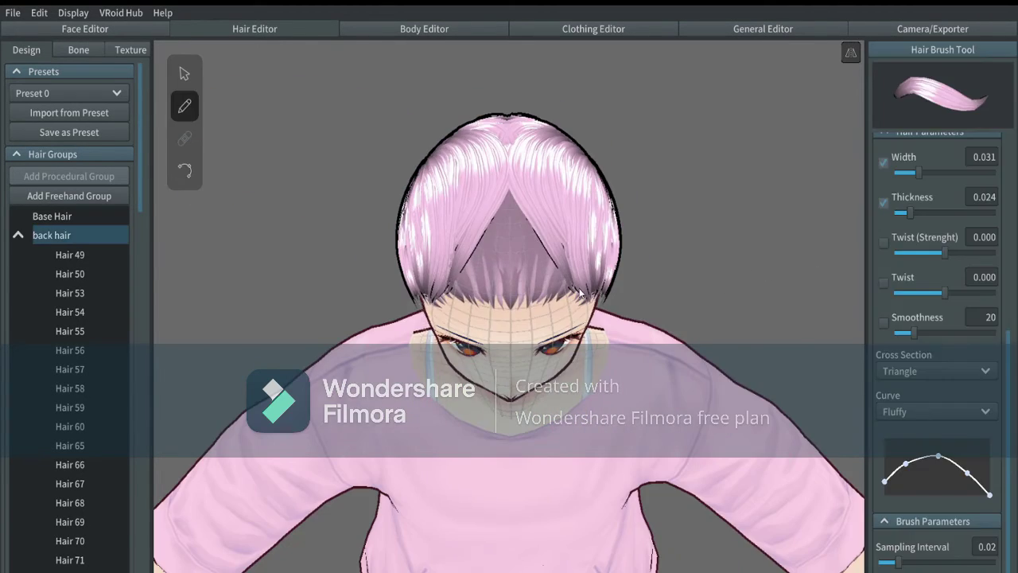
pyautogui.moveTo(580, 292)
pyautogui.mouseDown()
pyautogui.moveTo(508, 202)
pyautogui.moveTo(454, 321)
pyautogui.moveTo(513, 173)
pyautogui.mouseUp()
pyautogui.hotkey('ctrl', 'z')
pyautogui.hotkey('ctrl', 'z')
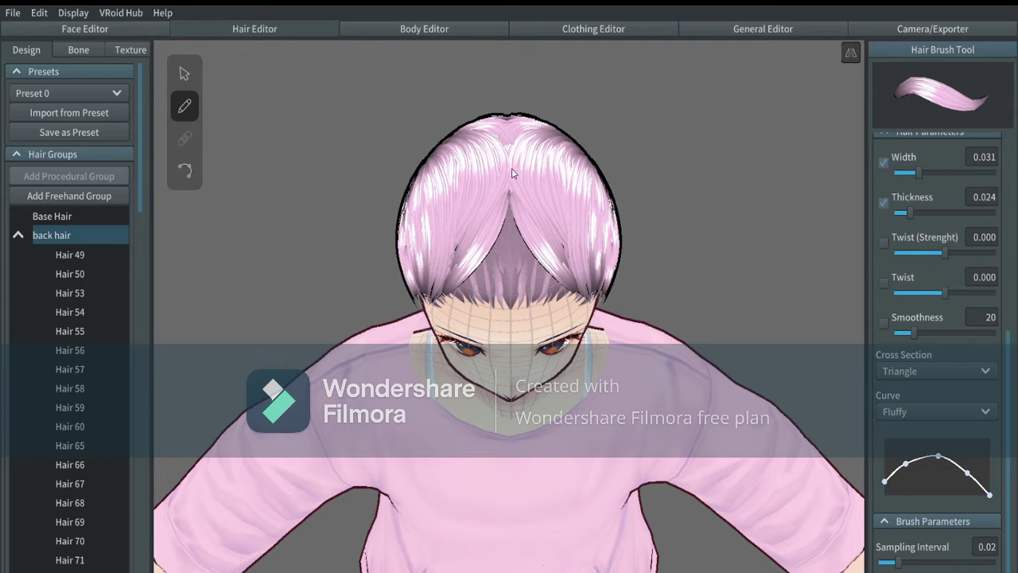
pyautogui.moveTo(458, 299)
pyautogui.mouseDown()
pyautogui.moveTo(510, 182)
pyautogui.moveTo(495, 242)
pyautogui.moveTo(509, 187)
pyautogui.mouseUp()
pyautogui.moveTo(488, 297); pyautogui.dragTo(503, 246)
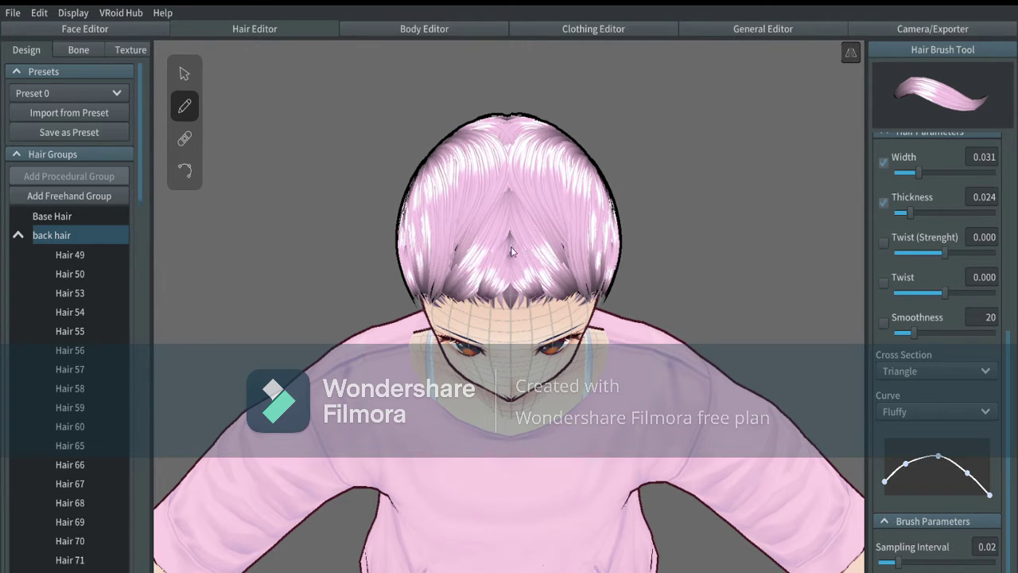
# - Add a new freehand hair group and rename it "buns"
pyautogui.moveTo(514, 260); pyautogui.dragTo(646, 189, button='right')
pyautogui.click(51, 196)
pyautogui.rightClick(67, 260)
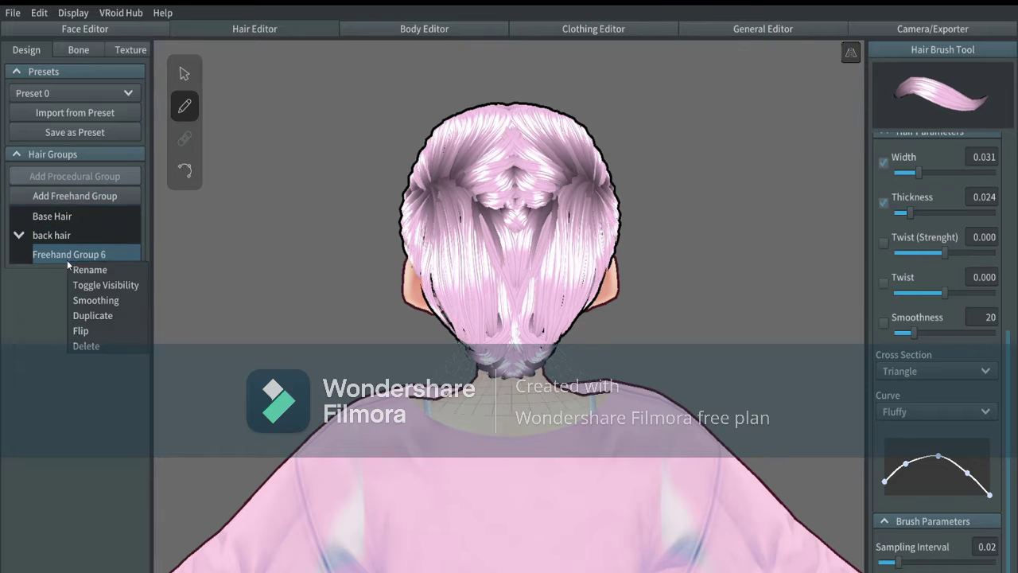
pyautogui.click(91, 270)
pyautogui.click(597, 331)
# - Pull the back and nape control points of the buns group's guide mesh outward, away from the head
pyautogui.scroll(5, 878, 291)
pyautogui.moveTo(851, 288); pyautogui.dragTo(779, 282, button='right')
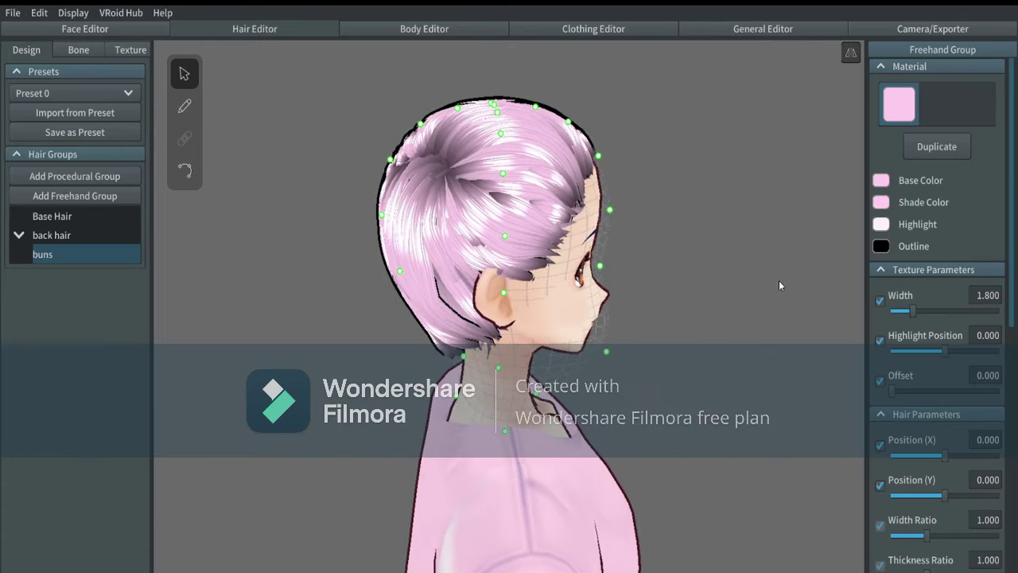
pyautogui.moveTo(363, 213); pyautogui.dragTo(359, 215)
pyautogui.moveTo(400, 271); pyautogui.dragTo(374, 283)
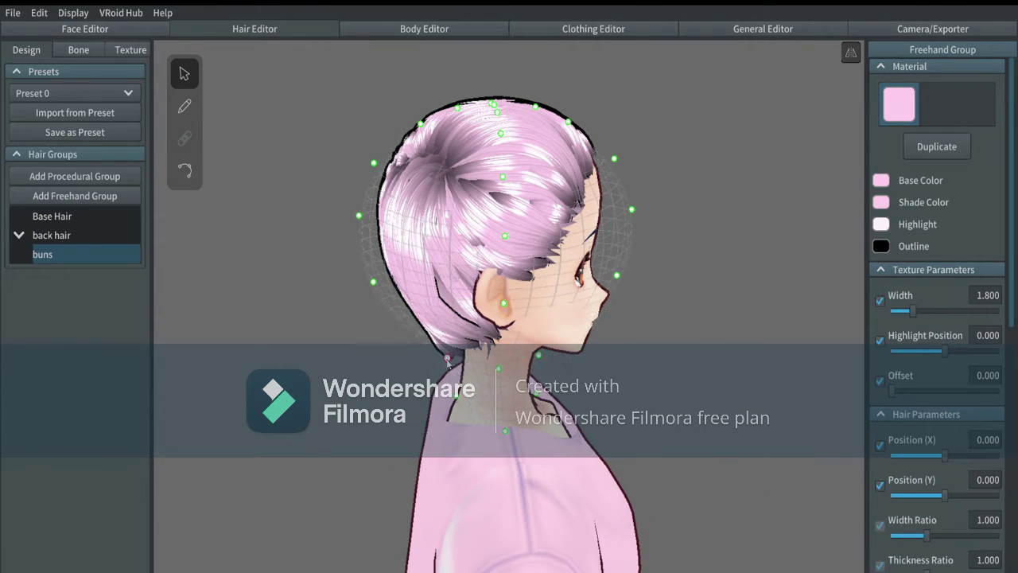
pyautogui.moveTo(447, 362); pyautogui.dragTo(448, 406)
pyautogui.moveTo(411, 366); pyautogui.dragTo(584, 371, button='right')
pyautogui.moveTo(595, 401); pyautogui.dragTo(673, 405)
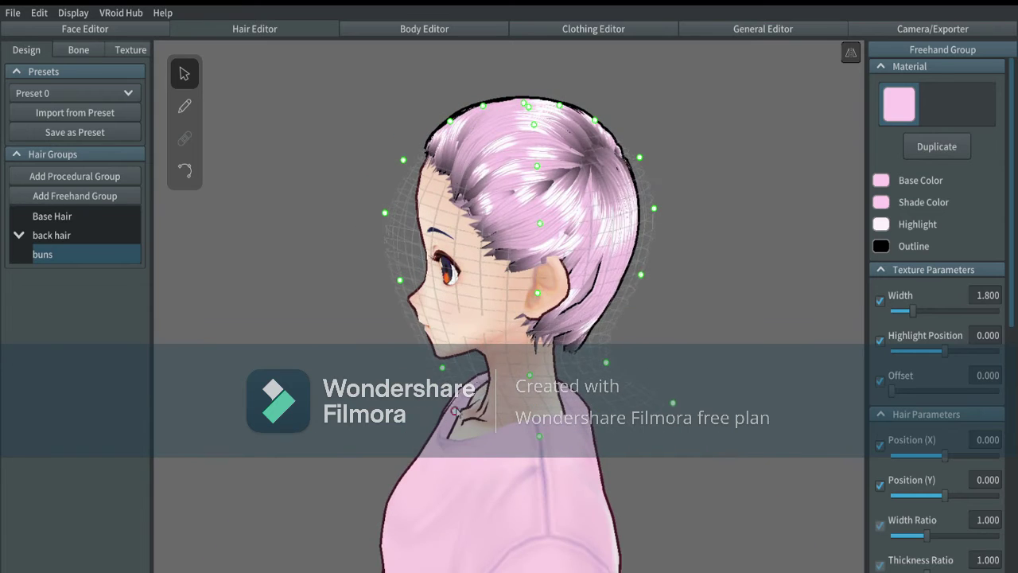
pyautogui.moveTo(602, 358); pyautogui.dragTo(661, 348)
pyautogui.moveTo(752, 275); pyautogui.dragTo(598, 273, button='right')
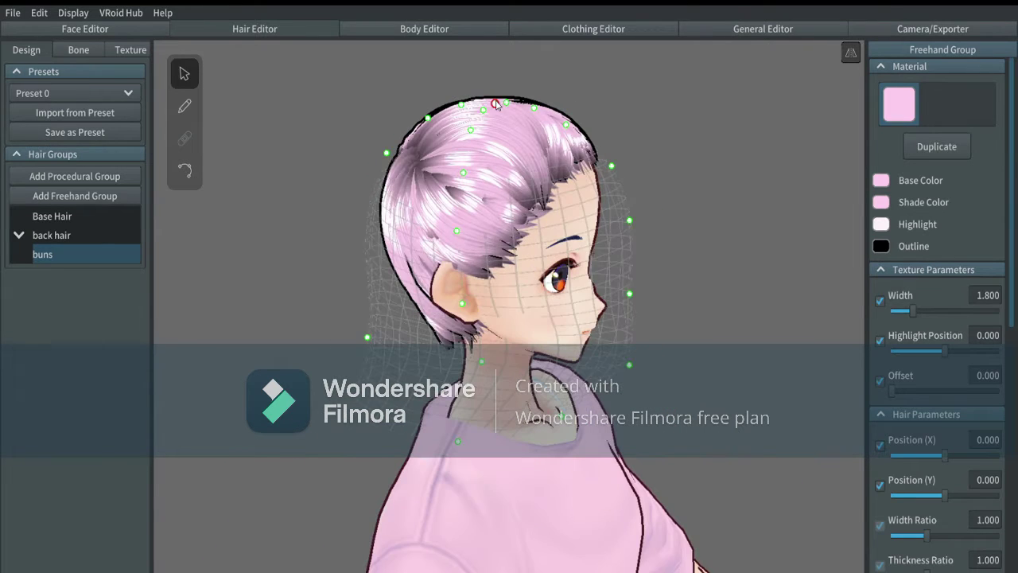
# - Reselect the buns group and raise its guide mesh over the crown, widening its upper and lower back
pyautogui.click(563, 128)
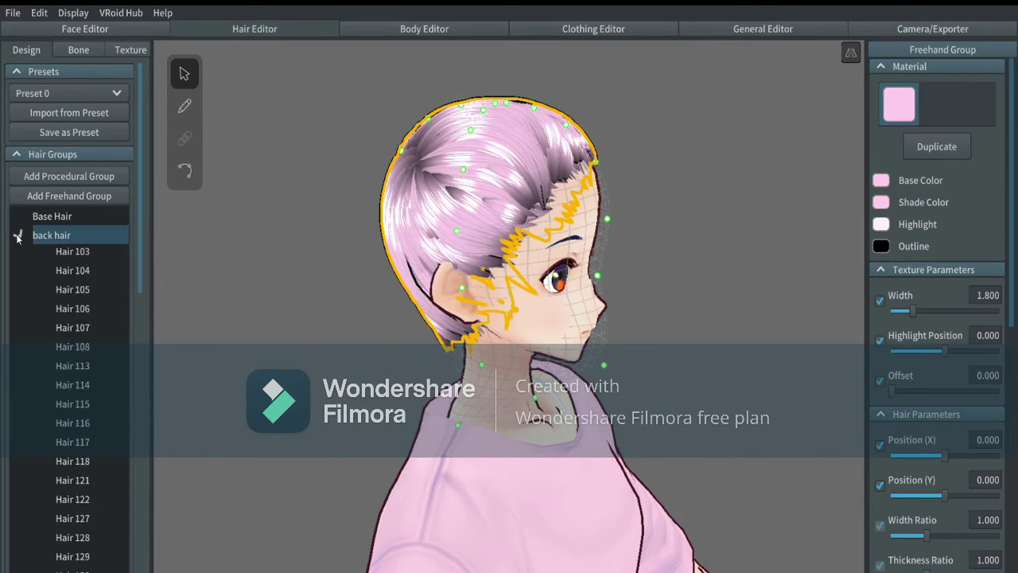
pyautogui.click(19, 236)
pyautogui.click(48, 254)
pyautogui.moveTo(565, 125); pyautogui.dragTo(579, 118)
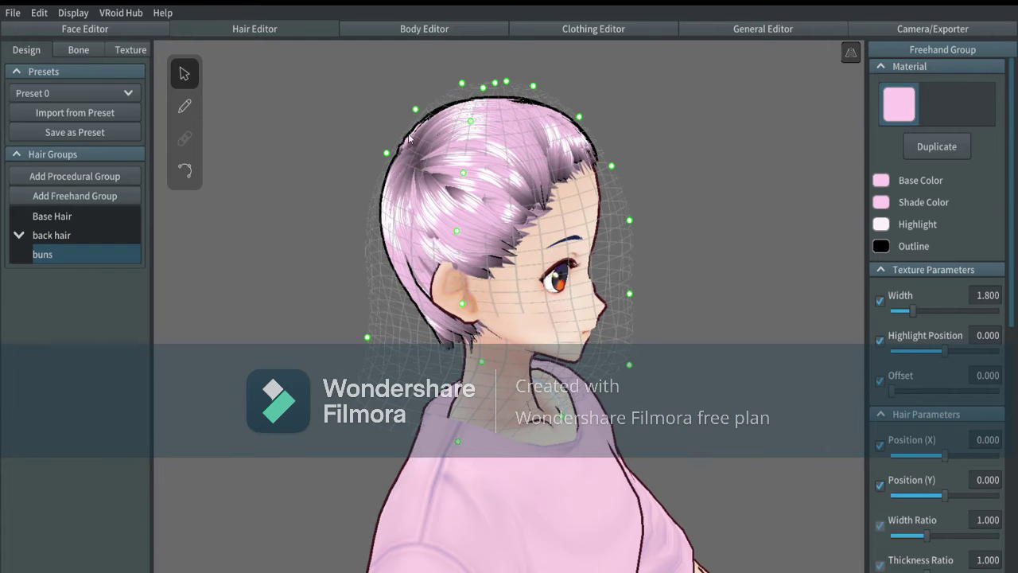
pyautogui.moveTo(386, 153); pyautogui.dragTo(357, 149)
pyautogui.moveTo(366, 337); pyautogui.dragTo(316, 338)
# - Pull the side, middle back and upper back points of the buns guide mesh farther outward
pyautogui.moveTo(457, 231); pyautogui.dragTo(418, 218)
pyautogui.moveTo(489, 279); pyautogui.dragTo(346, 284, button='right')
pyautogui.moveTo(659, 282); pyautogui.dragTo(712, 280)
pyautogui.moveTo(657, 196); pyautogui.dragTo(696, 226)
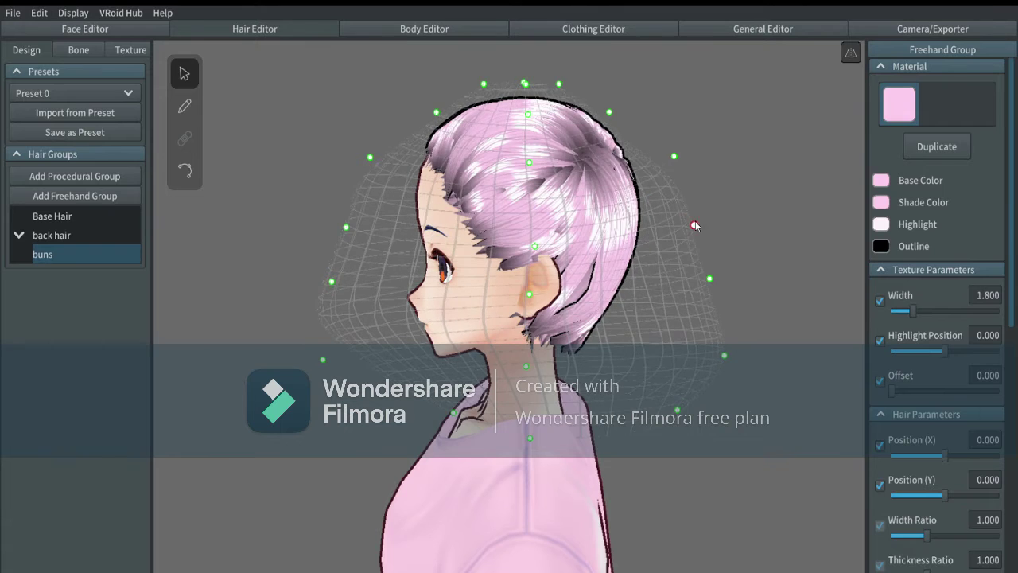
pyautogui.moveTo(613, 123)
pyautogui.mouseDown(button='right')
pyautogui.moveTo(649, 119)
pyautogui.moveTo(611, 116)
pyautogui.mouseUp(button='right')
pyautogui.moveTo(610, 113); pyautogui.dragTo(637, 105)
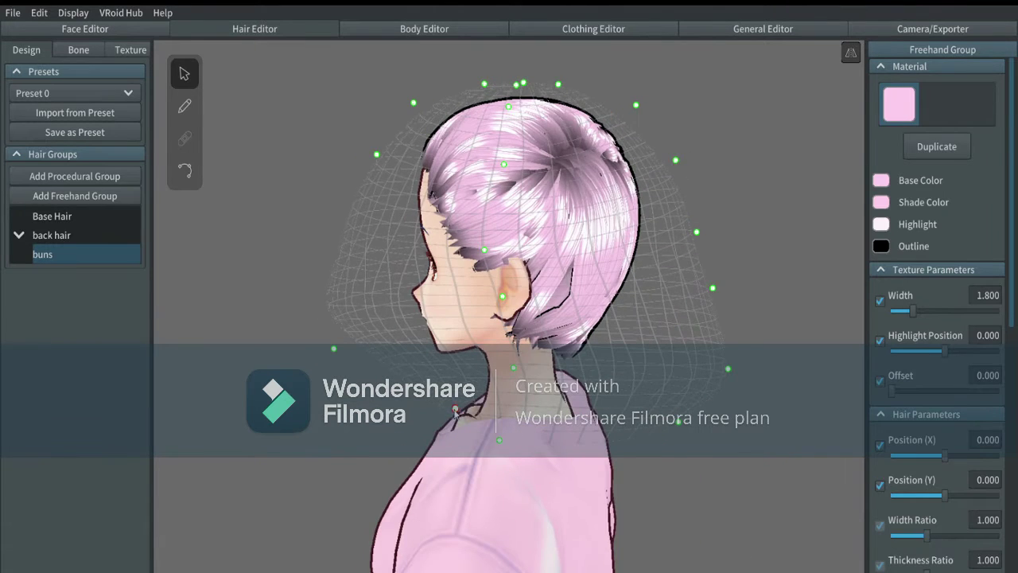
# - Flare the lower edge of the buns guide mesh over the shoulders and widen its upper sides
pyautogui.moveTo(455, 409); pyautogui.dragTo(348, 437)
pyautogui.moveTo(678, 422); pyautogui.dragTo(730, 460)
pyautogui.moveTo(468, 308); pyautogui.dragTo(393, 306, button='right')
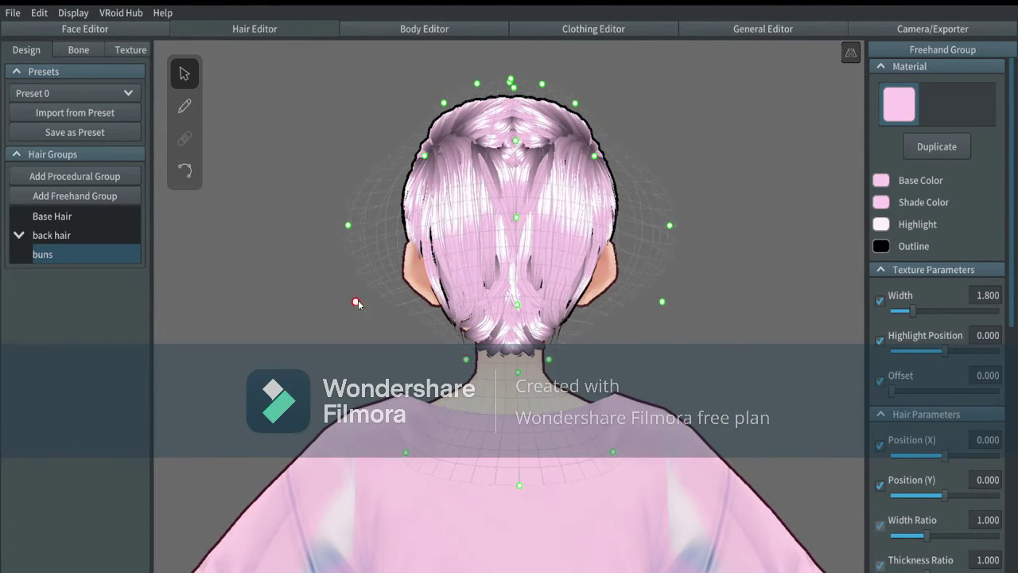
pyautogui.moveTo(445, 103); pyautogui.dragTo(428, 93)
pyautogui.moveTo(425, 156); pyautogui.dragTo(346, 152)
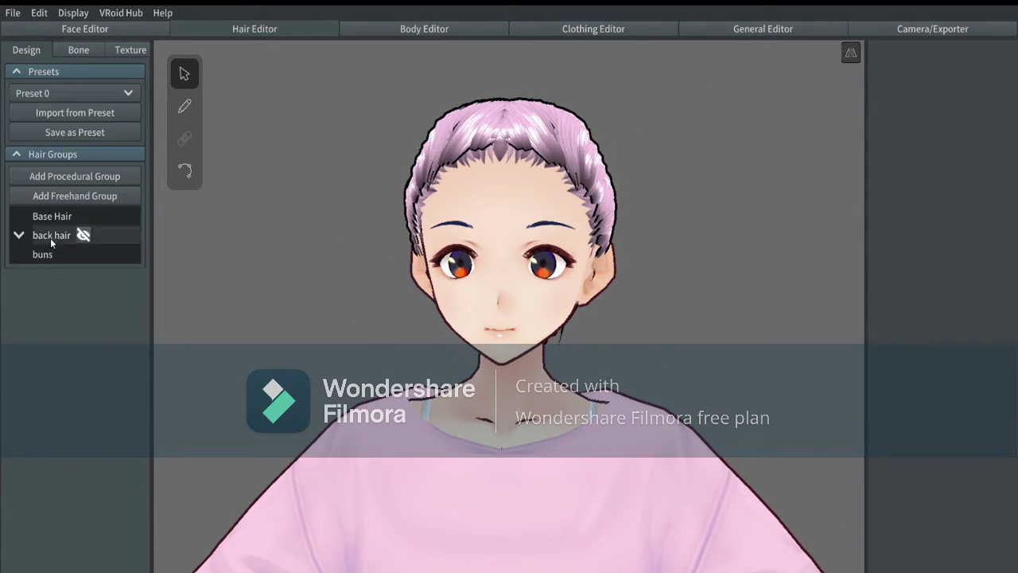
# - Try drawing mirrored circular bun strands at the back of the head, undoing the thin rings and widening the brush
pyautogui.click(44, 254)
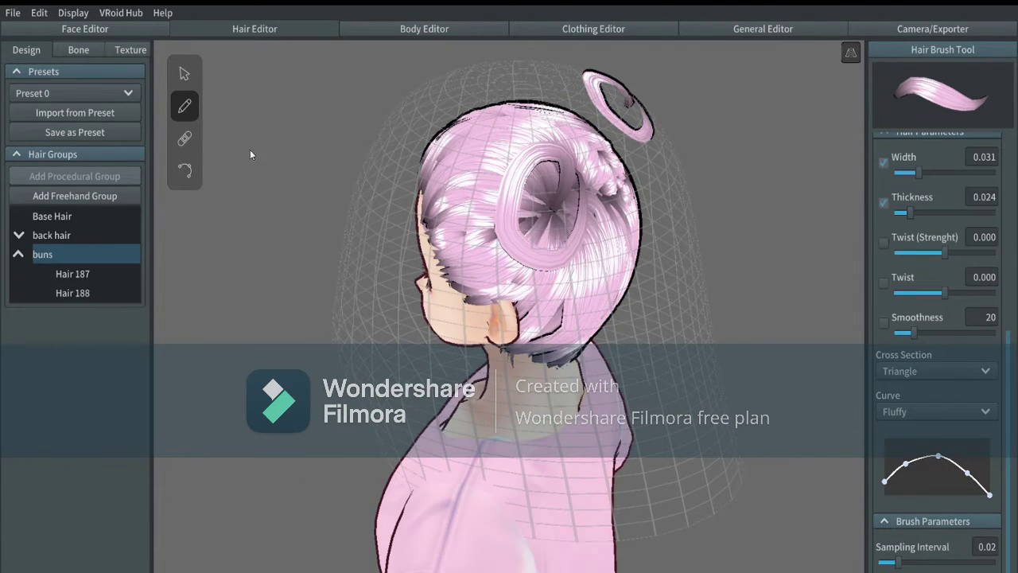
pyautogui.hotkey('ctrl', 'z')
pyautogui.click(44, 254)
pyautogui.click(185, 106)
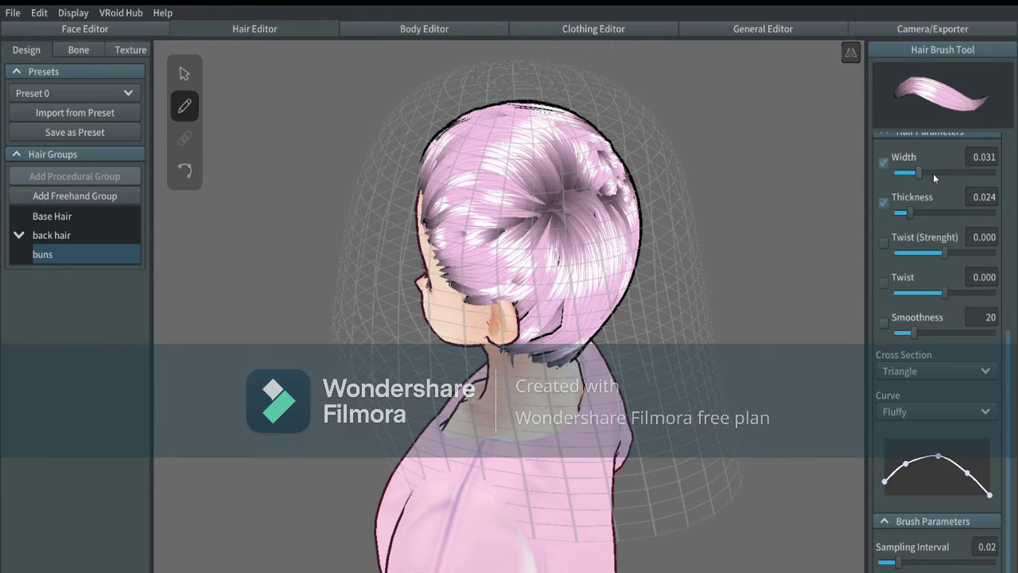
pyautogui.moveTo(924, 173); pyautogui.dragTo(972, 173)
pyautogui.moveTo(549, 213); pyautogui.dragTo(547, 257)
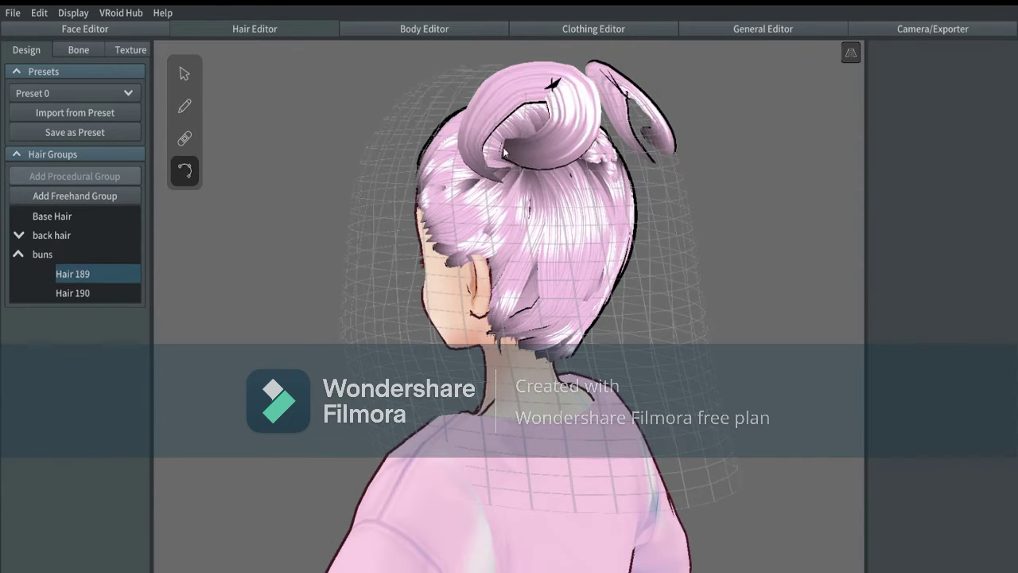
# - Undo the wide mirrored bun strands and their control point edits
pyautogui.hotkey('ctrl', 'z')
pyautogui.hotkey('ctrl', 'z')
pyautogui.hotkey('ctrl', 'z')
pyautogui.hotkey('ctrl', 'z')
pyautogui.hotkey('ctrl', 'z')
pyautogui.hotkey('ctrl', 'z')
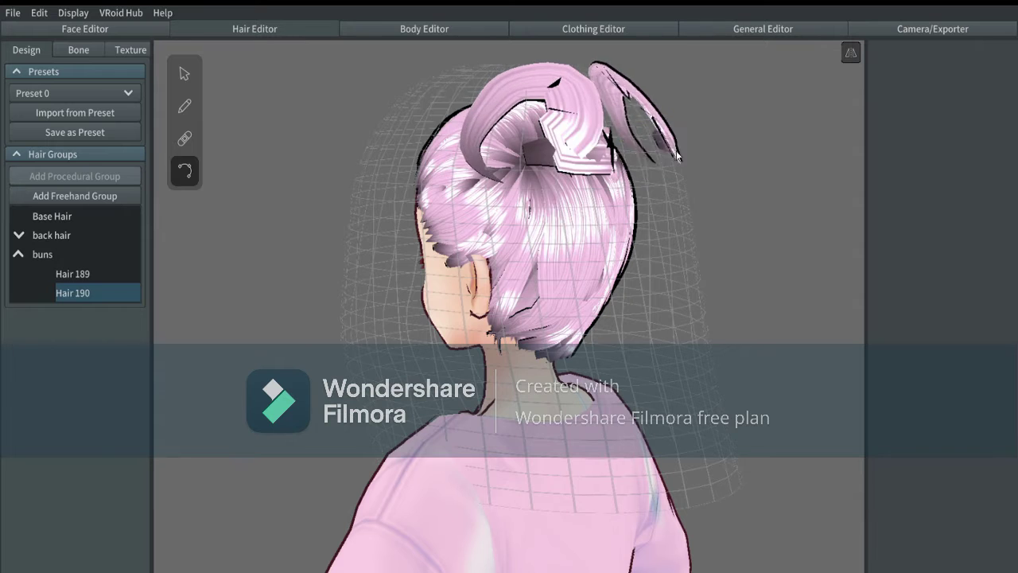
# - Rename the buns group as "pony tails"
pyautogui.rightClick(58, 254)
pyautogui.click(80, 263)
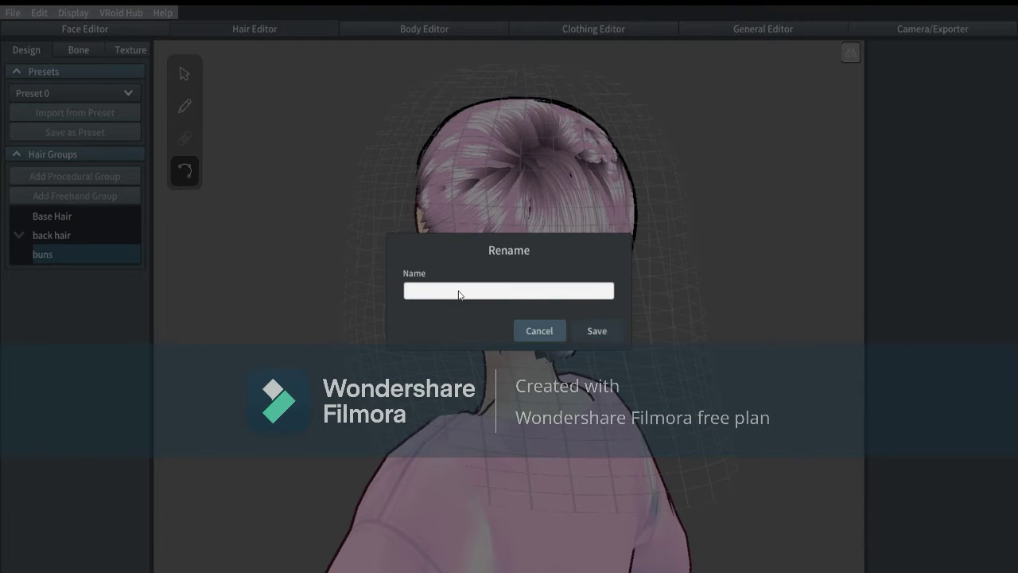
pyautogui.click(596, 330)
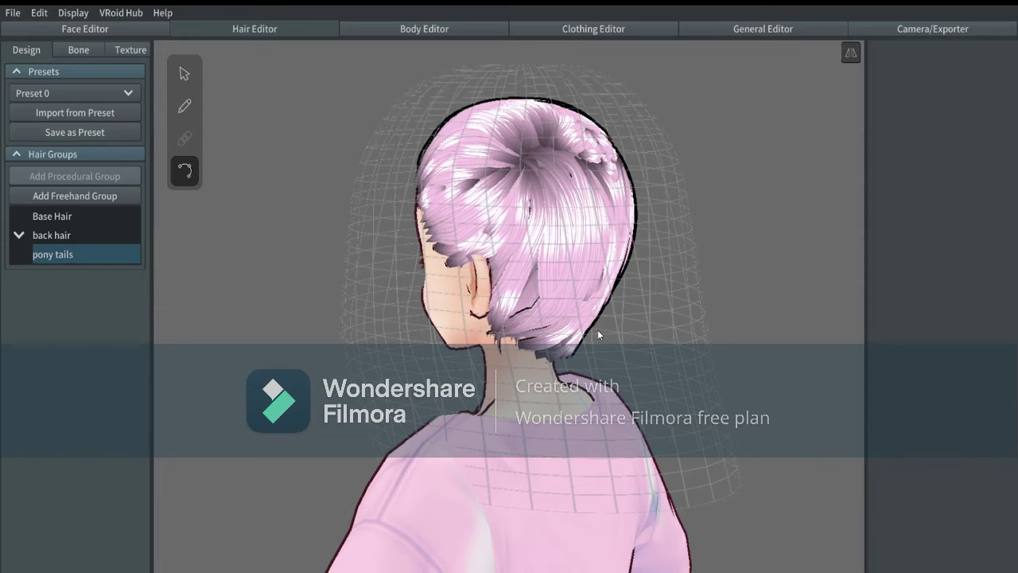
# - Reduce the brush width and draw long mirrored ponytail strands hanging from the crown, undoing misplaced strokes
pyautogui.click(193, 117)
pyautogui.moveTo(972, 172); pyautogui.dragTo(941, 173)
pyautogui.click(184, 170)
pyautogui.click(184, 74)
pyautogui.click(184, 105)
pyautogui.moveTo(541, 154)
pyautogui.mouseDown()
pyautogui.moveTo(586, 154)
pyautogui.moveTo(611, 304)
pyautogui.moveTo(611, 495)
pyautogui.moveTo(539, 170)
pyautogui.moveTo(598, 405)
pyautogui.moveTo(598, 465)
pyautogui.mouseUp()
pyautogui.hotkey('ctrl', 'z')
pyautogui.click(537, 172)
pyautogui.hotkey('ctrl', 'z')
pyautogui.hotkey('ctrl', 'z')
# - Narrow the brush further and add thinner mirrored strands along the inner edge of the ponytails, undoing stray strokes
pyautogui.moveTo(941, 173); pyautogui.dragTo(922, 174)
pyautogui.moveTo(574, 173); pyautogui.dragTo(567, 429)
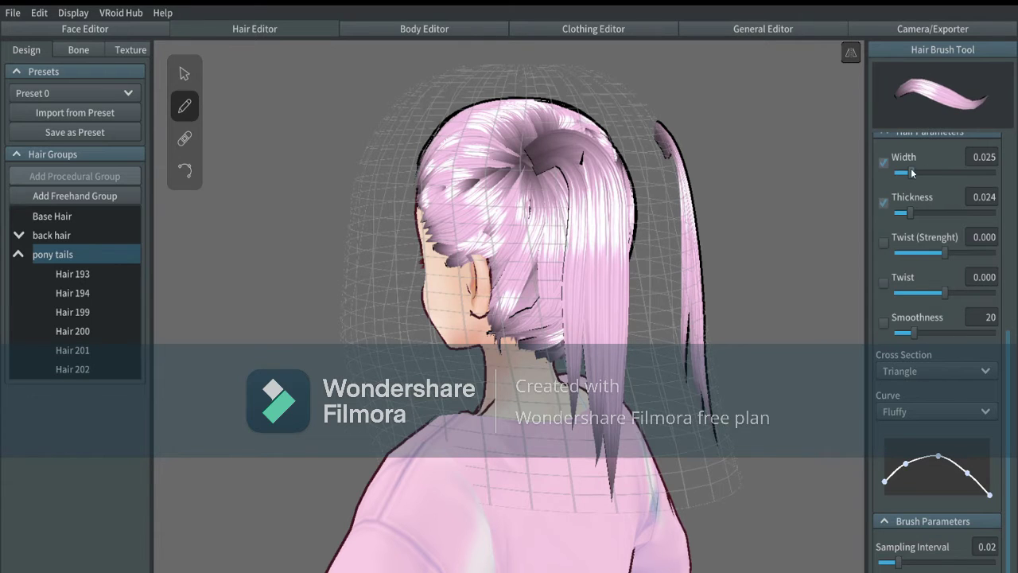
pyautogui.moveTo(547, 168); pyautogui.dragTo(565, 430)
pyautogui.click(531, 173)
pyautogui.click(533, 174)
pyautogui.hotkey('ctrl', 'z')
pyautogui.hotkey('ctrl', 'z')
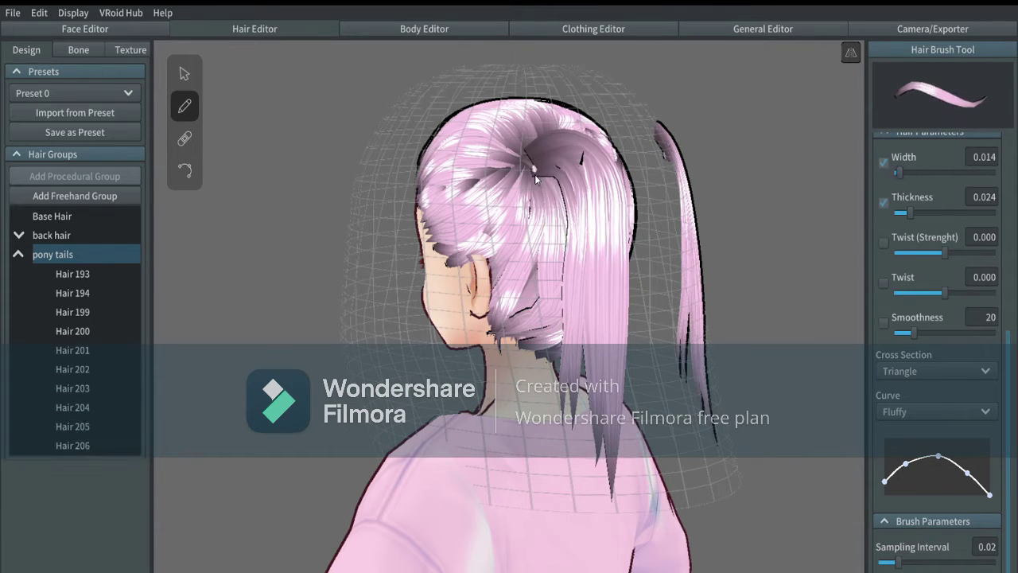
# - Add 0.014-wide mirrored strands over the top and down the inner side of the ponytails, undoing the misplaced one
pyautogui.moveTo(535, 174); pyautogui.dragTo(573, 330)
pyautogui.hotkey('ctrl', 'z')
pyautogui.moveTo(522, 144); pyautogui.dragTo(646, 288)
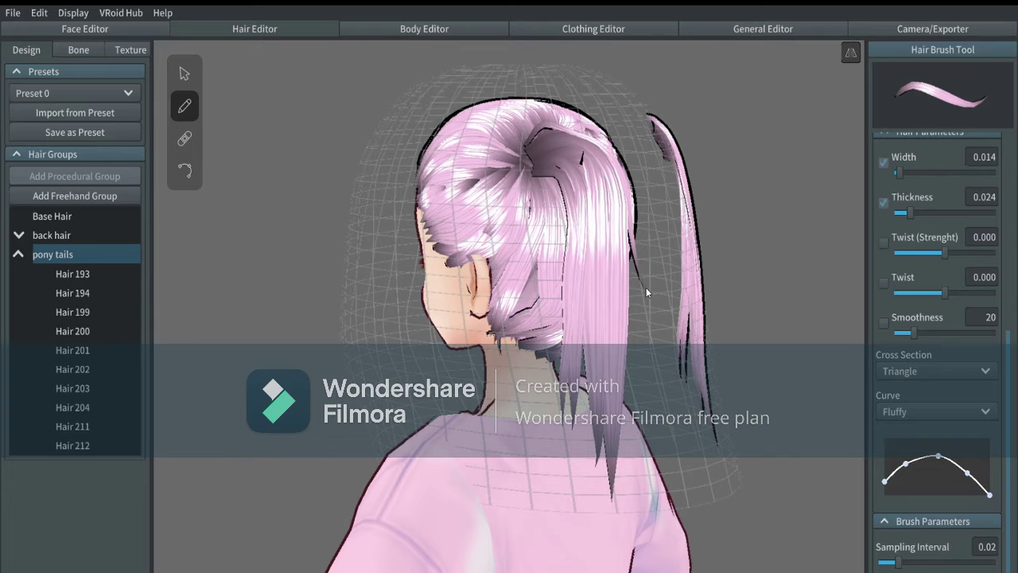
pyautogui.click(184, 171)
pyautogui.click(547, 137)
pyautogui.click(191, 114)
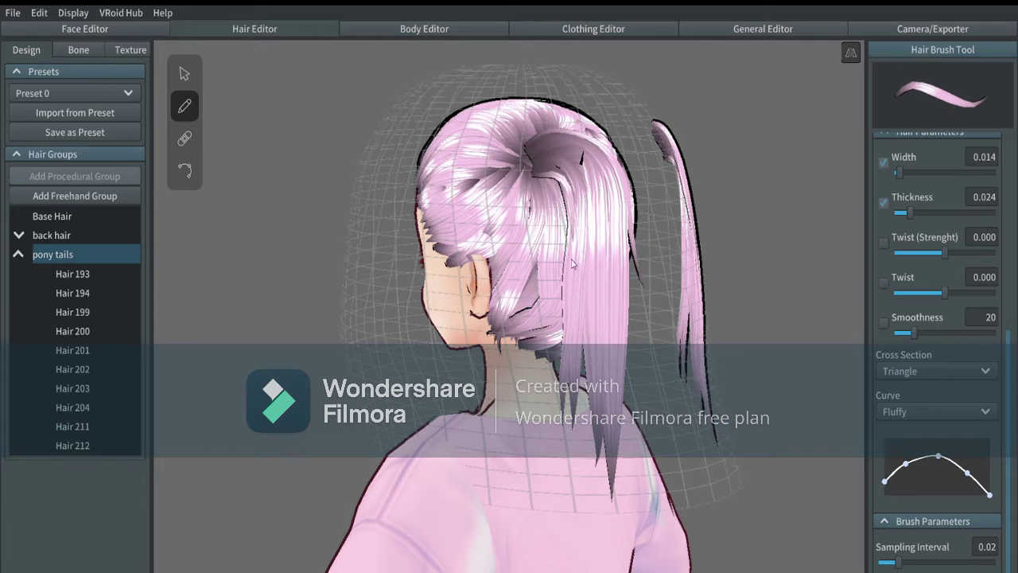
pyautogui.moveTo(573, 264); pyautogui.dragTo(555, 362)
# - Select a ponytail strand and reshape its upper part with its control points
pyautogui.click(184, 171)
pyautogui.moveTo(477, 111); pyautogui.dragTo(716, 104, button='right')
pyautogui.click(432, 286)
pyautogui.moveTo(690, 290); pyautogui.dragTo(637, 239, button='right')
pyautogui.moveTo(384, 151); pyautogui.dragTo(379, 247)
pyautogui.click(388, 171)
# - Move the middle and lower control points of the selected ponytail strand forward, together with its tip
pyautogui.moveTo(359, 277); pyautogui.dragTo(386, 274)
pyautogui.moveTo(361, 306); pyautogui.dragTo(390, 305)
pyautogui.moveTo(368, 363); pyautogui.dragTo(391, 365)
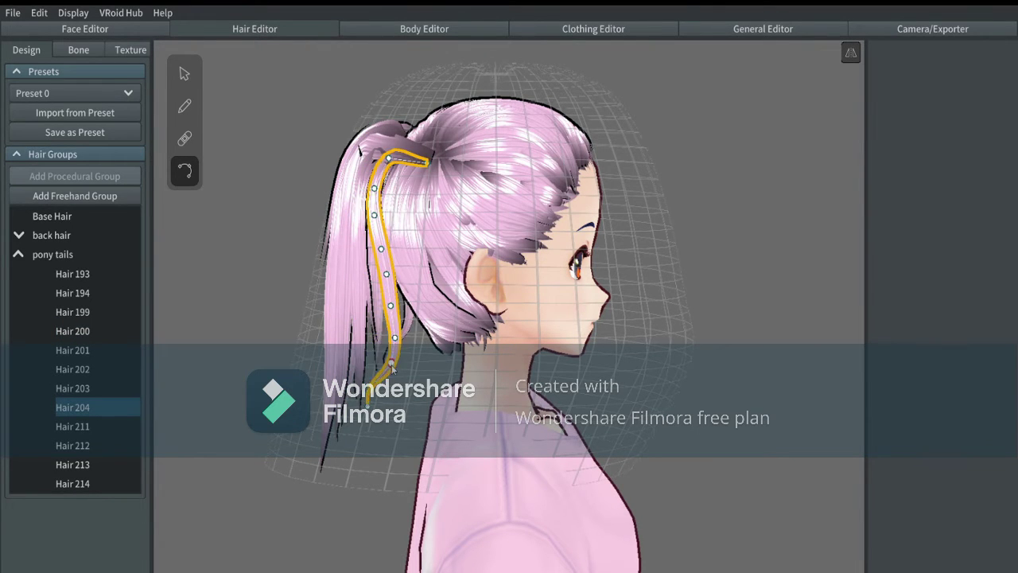
pyautogui.click(371, 407)
pyautogui.moveTo(371, 406); pyautogui.dragTo(389, 408)
pyautogui.moveTo(674, 245); pyautogui.dragTo(630, 248, button='right')
# - Undo all the ponytail strands and edits, back to before the group was renamed
pyautogui.hotkey('ctrl', 'z')
pyautogui.hotkey('ctrl', 'z')
pyautogui.hotkey('ctrl', 'z')
pyautogui.hotkey('ctrl', 'z')
pyautogui.hotkey('ctrl', 'z')
pyautogui.hotkey('ctrl', 'z')
pyautogui.hotkey('ctrl', 'z')
pyautogui.hotkey('ctrl', 'z')
pyautogui.hotkey('ctrl', 'z')
pyautogui.hotkey('ctrl', 'z')
pyautogui.hotkey('ctrl', 'z')
pyautogui.hotkey('ctrl', 'z')
pyautogui.hotkey('ctrl', 'z')
pyautogui.hotkey('ctrl', 'z')
pyautogui.hotkey('ctrl', 'z')
pyautogui.hotkey('ctrl', 'z')
pyautogui.hotkey('ctrl', 'z')
pyautogui.hotkey('ctrl', 'z')
pyautogui.hotkey('ctrl', 'z')
pyautogui.hotkey('ctrl', 'z')
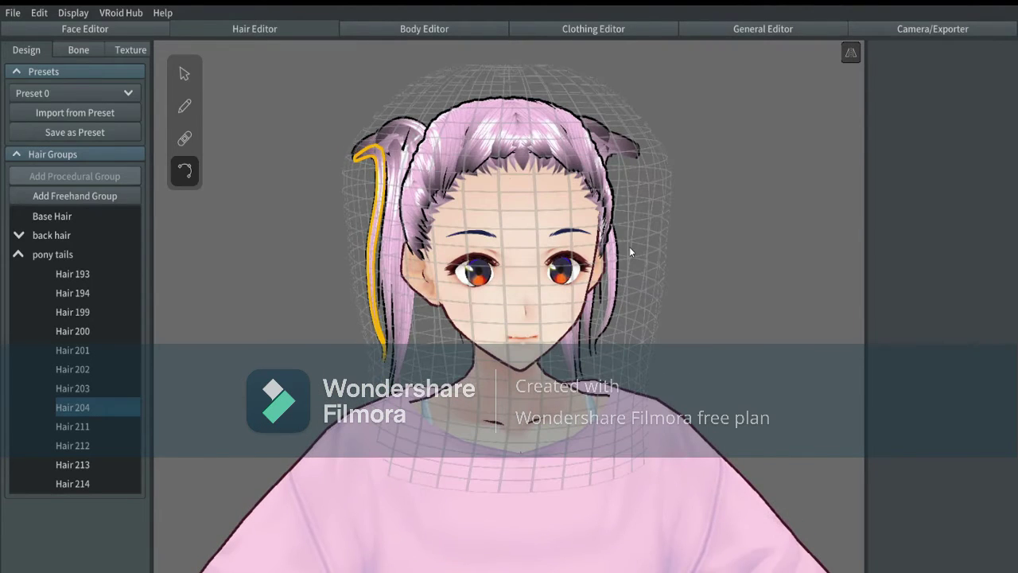
pyautogui.hotkey('ctrl', 'z')
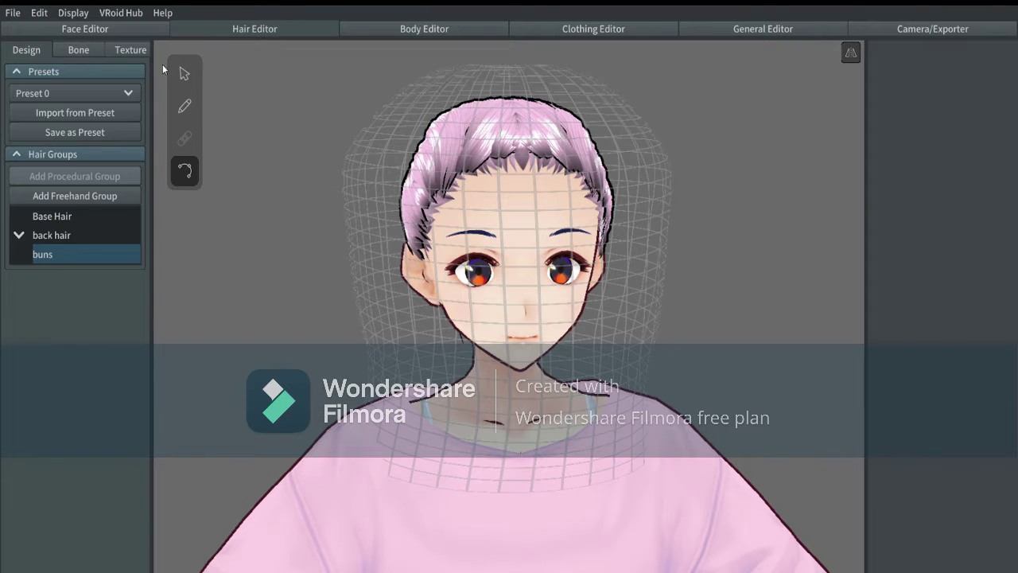
# - Undo the latest widening of the buns group's guide mesh
pyautogui.click(185, 68)
pyautogui.hotkey('ctrl', 'z')
pyautogui.hotkey('ctrl', 'z')
pyautogui.hotkey('ctrl', 'z')
pyautogui.hotkey('ctrl', 'z')
pyautogui.hotkey('ctrl', 'z')
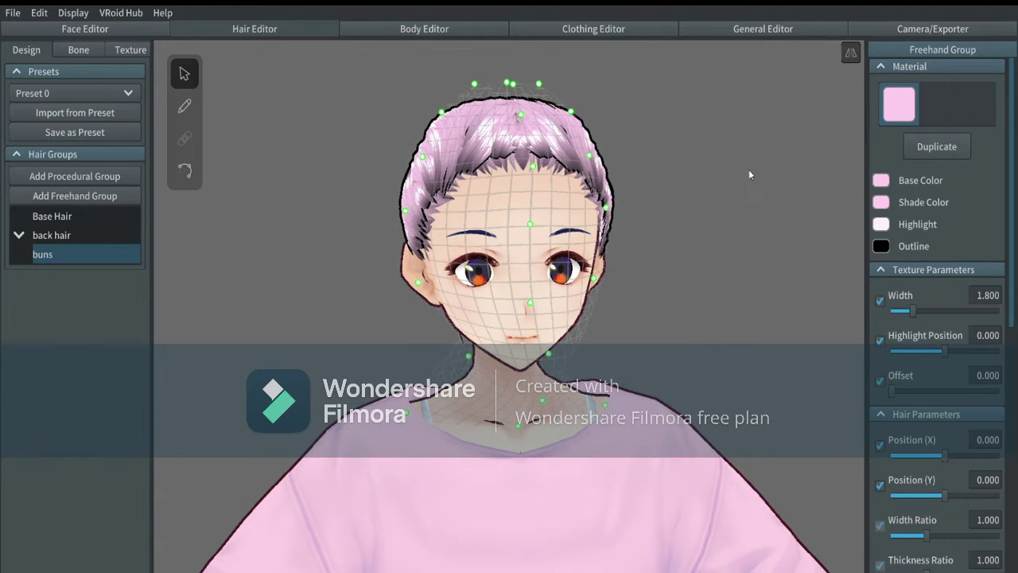
# - Collapse the back hair group's strand list and select the buns group for editing its guide mesh
pyautogui.click(748, 170)
pyautogui.click(587, 159)
pyautogui.click(278, 223)
pyautogui.click(19, 235)
pyautogui.click(68, 257)
pyautogui.click(221, 309)
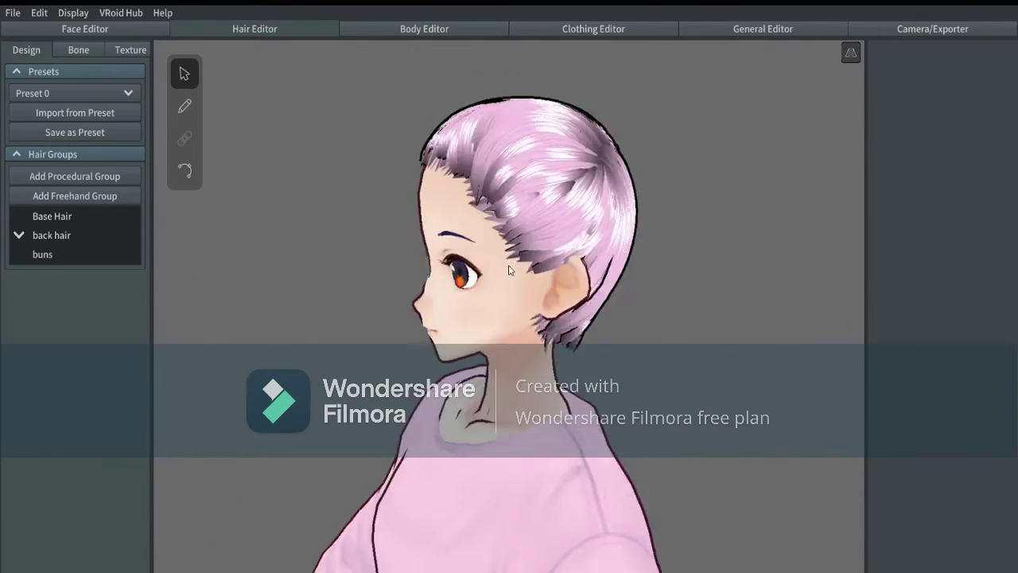
pyautogui.click(36, 254)
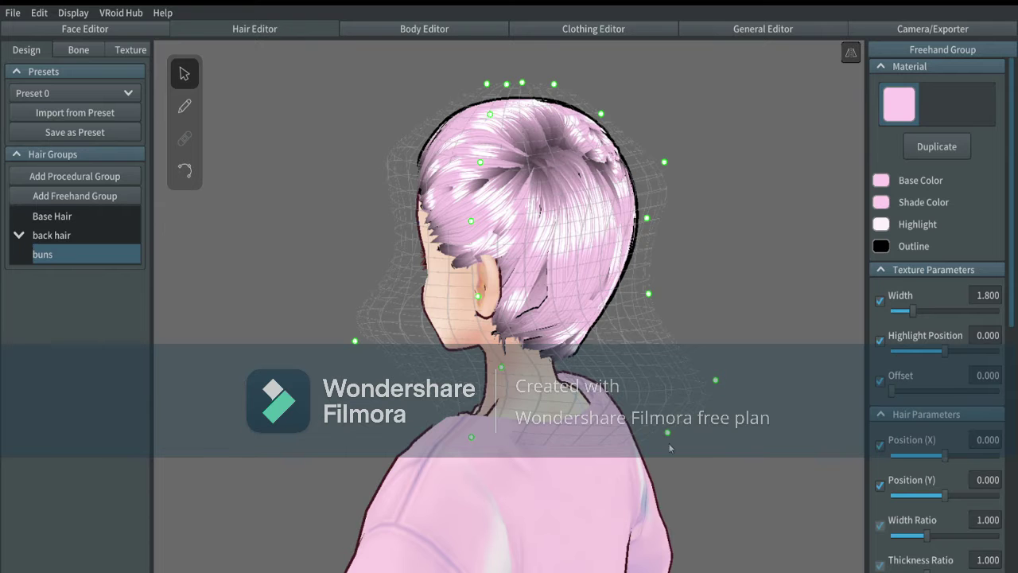
# - Pull the rear and lower control points of the buns group's guide mesh outward around the back of the head and neck
pyautogui.moveTo(667, 433); pyautogui.dragTo(729, 443)
pyautogui.moveTo(648, 293); pyautogui.dragTo(688, 285)
pyautogui.moveTo(645, 217); pyautogui.dragTo(663, 222)
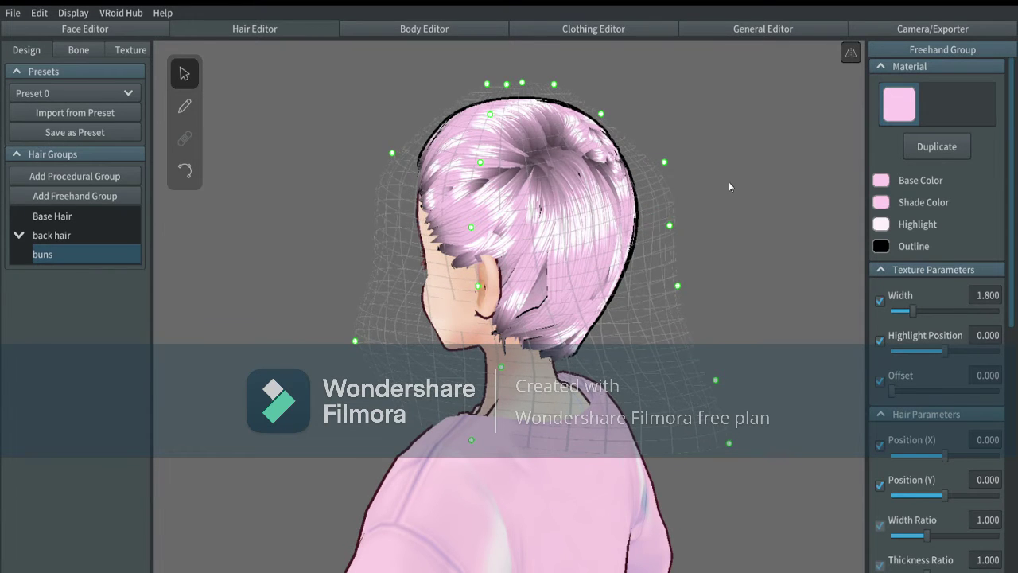
pyautogui.click(729, 183)
pyautogui.moveTo(640, 261); pyautogui.dragTo(531, 268, button='right')
pyautogui.click(185, 109)
pyautogui.click(39, 255)
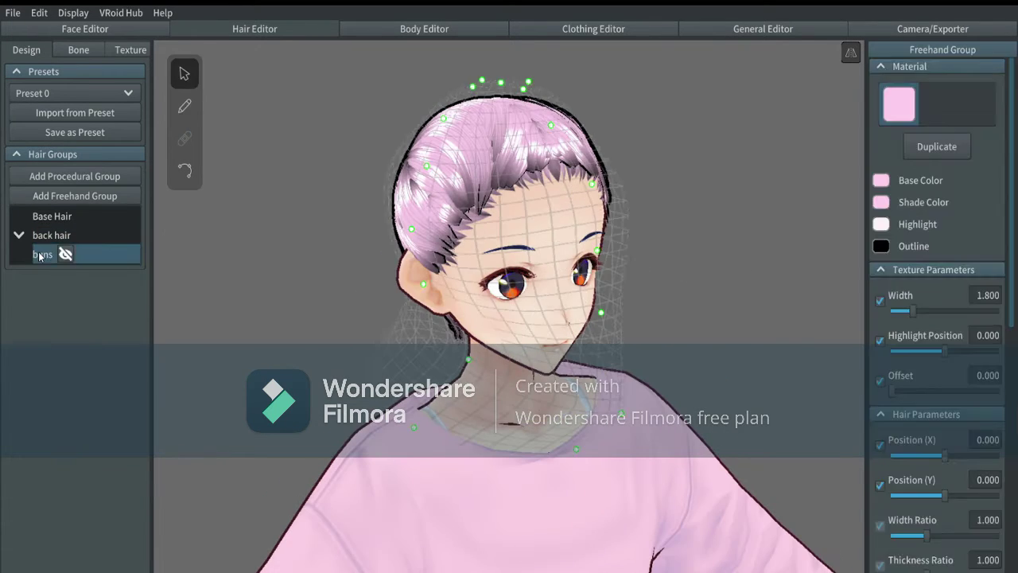
pyautogui.moveTo(635, 298); pyautogui.dragTo(548, 289, button='right')
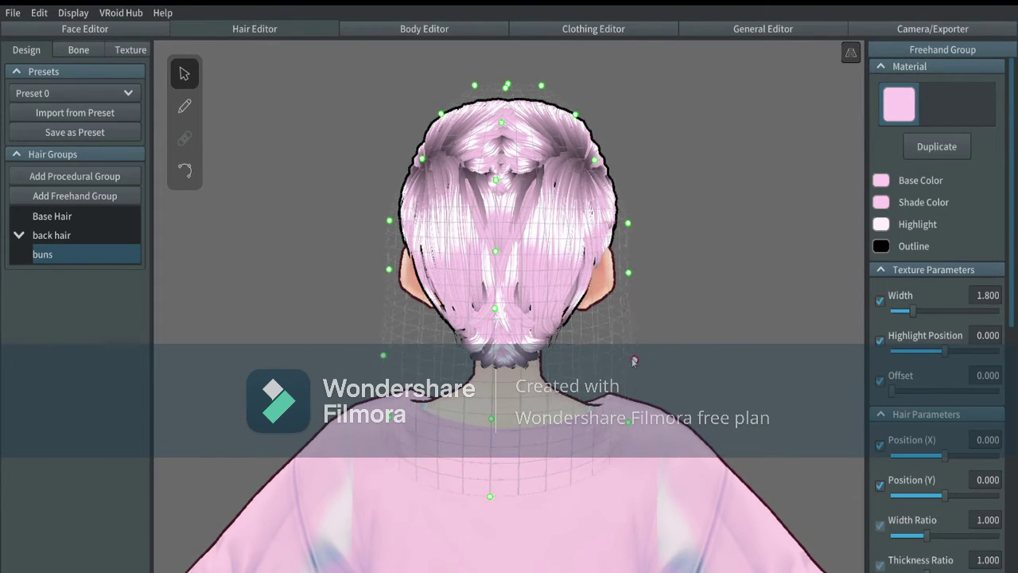
# - Collapse the back hair strand list, reselect the buns group and widen its guide mesh around the upper head and crown
pyautogui.click(785, 322)
pyautogui.click(549, 237)
pyautogui.moveTo(436, 223); pyautogui.dragTo(546, 234, button='right')
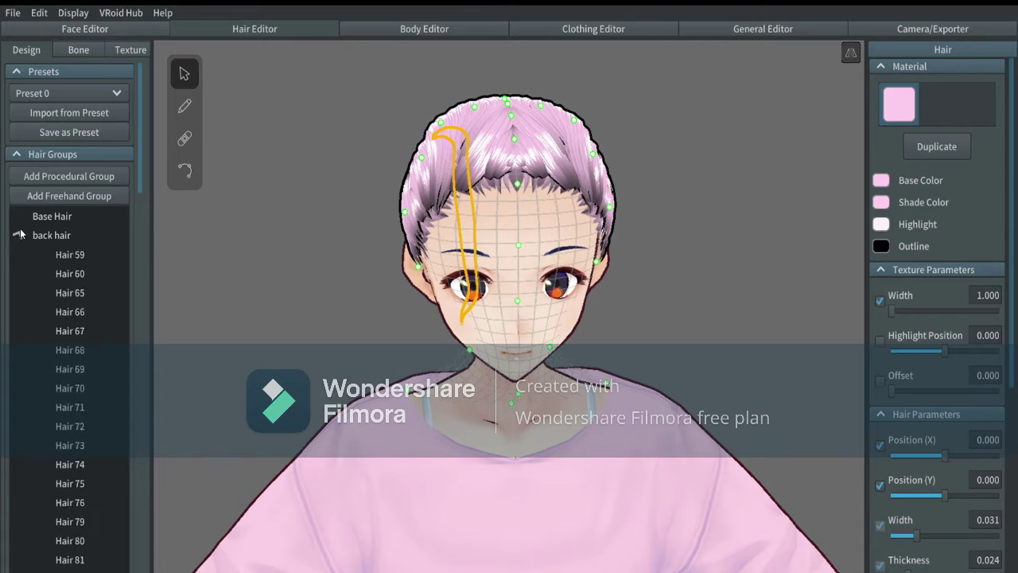
pyautogui.click(19, 234)
pyautogui.click(64, 254)
pyautogui.moveTo(592, 156); pyautogui.dragTo(614, 143)
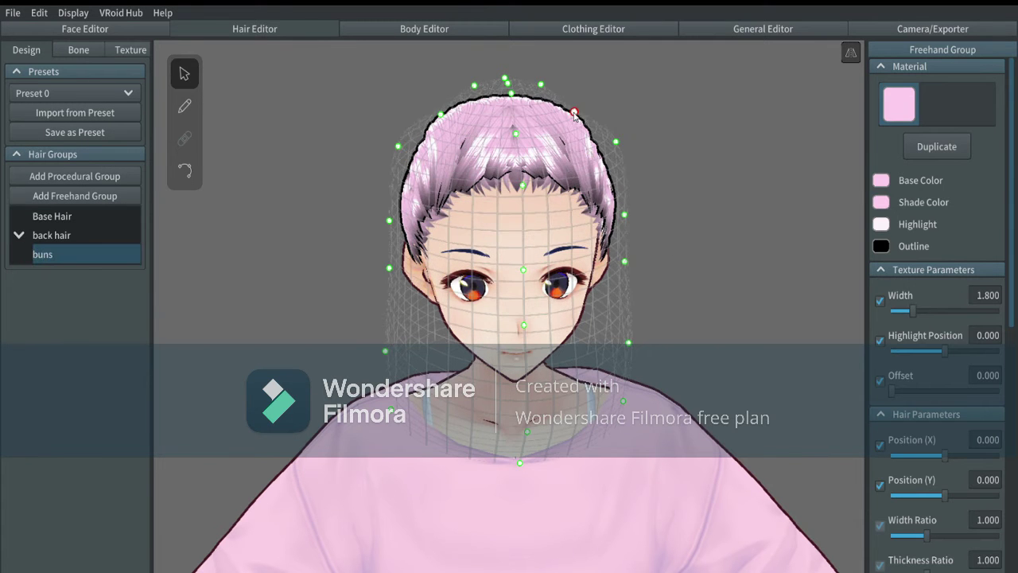
pyautogui.moveTo(574, 112); pyautogui.dragTo(578, 105)
pyautogui.moveTo(511, 94); pyautogui.dragTo(511, 89)
# - Try a long strand in the buns group from the side of the crown down past the ear
pyautogui.click(186, 111)
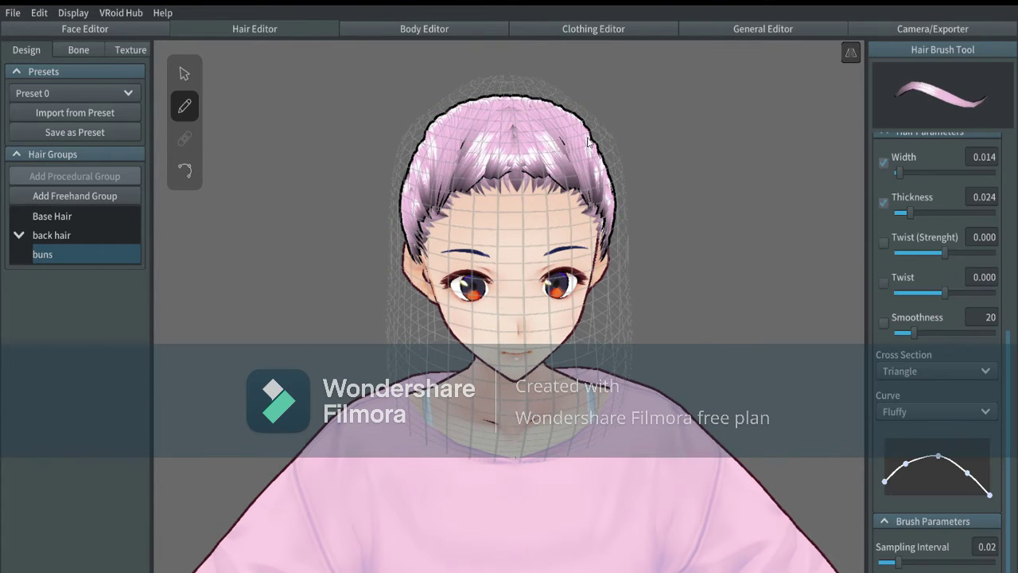
pyautogui.moveTo(590, 139); pyautogui.dragTo(617, 368)
pyautogui.hotkey('ctrl', 'z')
# - Delete the buns and back hair groups and add a new freehand group
pyautogui.rightClick(37, 254)
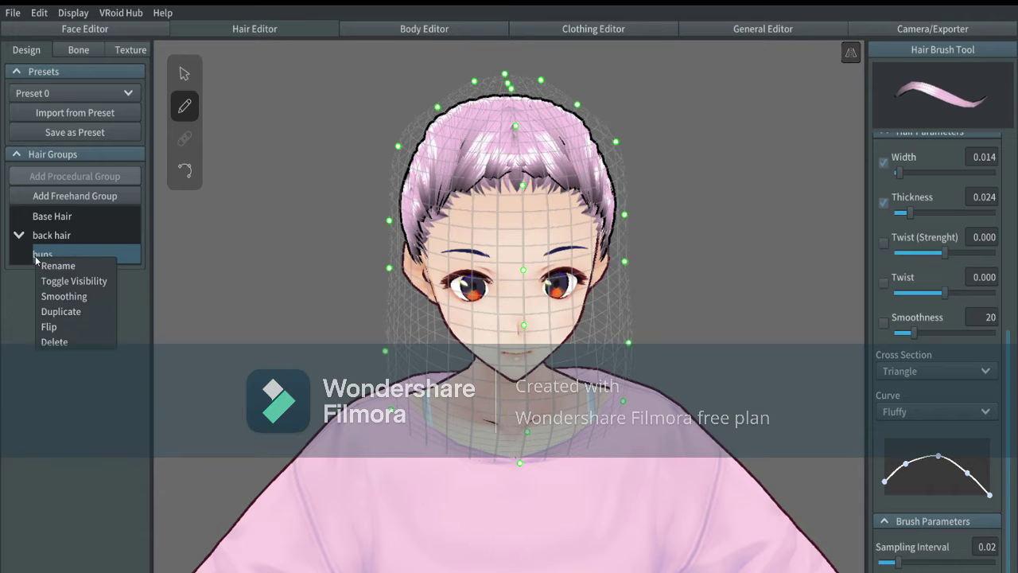
pyautogui.click(57, 321)
pyautogui.moveTo(157, 309)
pyautogui.mouseDown(button='right')
pyautogui.moveTo(442, 288)
pyautogui.moveTo(384, 293)
pyautogui.moveTo(573, 206)
pyautogui.moveTo(579, 176)
pyautogui.moveTo(619, 271)
pyautogui.moveTo(559, 199)
pyautogui.mouseUp(button='right')
# - Set the hair brush width to 0.040 and try single strands from the crown down the back of the head
pyautogui.moveTo(505, 138)
pyautogui.mouseDown()
pyautogui.moveTo(525, 172)
pyautogui.moveTo(552, 379)
pyautogui.mouseUp()
pyautogui.hotkey('ctrl', 'z')
pyautogui.moveTo(899, 172); pyautogui.dragTo(928, 173)
pyautogui.moveTo(558, 198); pyautogui.dragTo(595, 443)
pyautogui.hotkey('ctrl', 'z')
# - Draw the first long back strands from the crown down to the shoulders, undoing the unwanted strokes
pyautogui.moveTo(516, 142); pyautogui.dragTo(565, 459)
pyautogui.moveTo(522, 143)
pyautogui.mouseDown()
pyautogui.moveTo(548, 205)
pyautogui.moveTo(609, 456)
pyautogui.moveTo(567, 385)
pyautogui.moveTo(571, 459)
pyautogui.mouseUp()
pyautogui.hotkey('ctrl', 'z')
pyautogui.moveTo(522, 144)
pyautogui.mouseDown()
pyautogui.moveTo(568, 246)
pyautogui.moveTo(550, 184)
pyautogui.moveTo(587, 342)
pyautogui.mouseUp()
pyautogui.hotkey('ctrl', 'z')
pyautogui.hotkey('ctrl', 'z')
pyautogui.moveTo(528, 146); pyautogui.dragTo(567, 515)
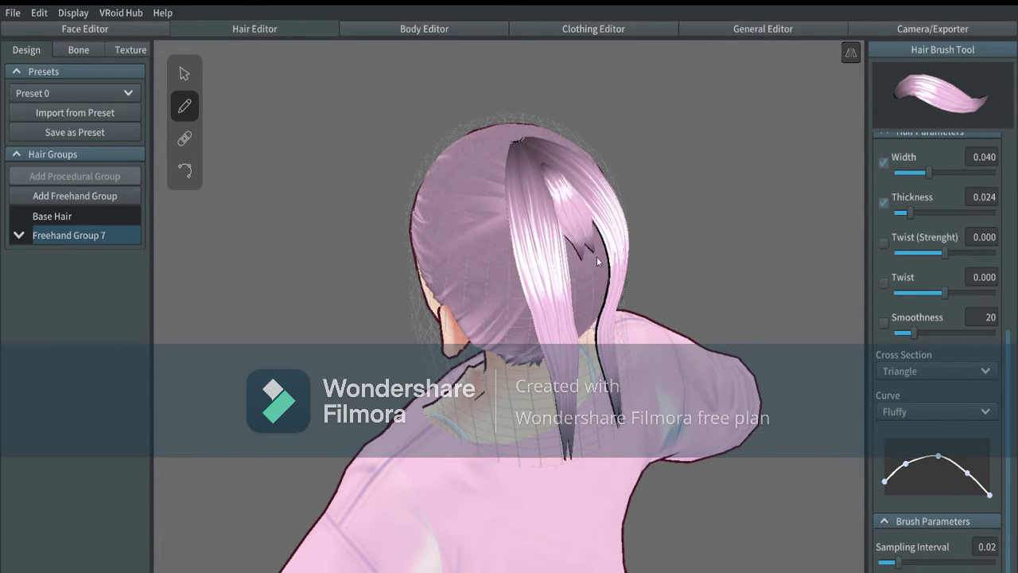
# - Fill the back of the head with overlapping shoulder-length strands starting at the crown
pyautogui.moveTo(597, 257); pyautogui.dragTo(601, 445)
pyautogui.moveTo(527, 146)
pyautogui.mouseDown()
pyautogui.moveTo(589, 301)
pyautogui.moveTo(557, 428)
pyautogui.moveTo(594, 495)
pyautogui.moveTo(592, 338)
pyautogui.moveTo(597, 455)
pyautogui.mouseUp()
pyautogui.hotkey('ctrl', 'z')
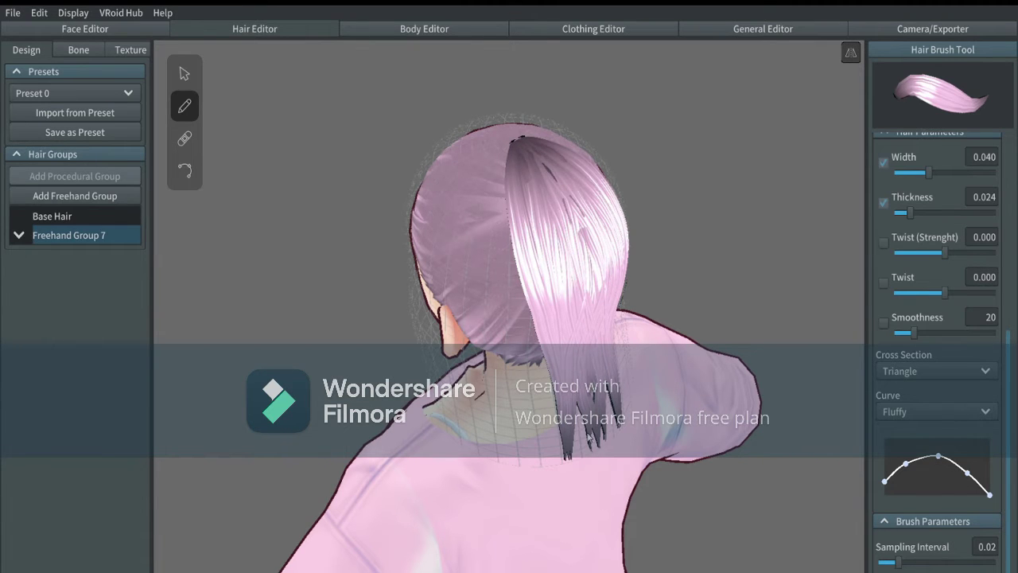
pyautogui.moveTo(511, 140)
pyautogui.mouseDown()
pyautogui.moveTo(522, 467)
pyautogui.moveTo(535, 258)
pyautogui.mouseUp()
pyautogui.moveTo(520, 142); pyautogui.dragTo(547, 501)
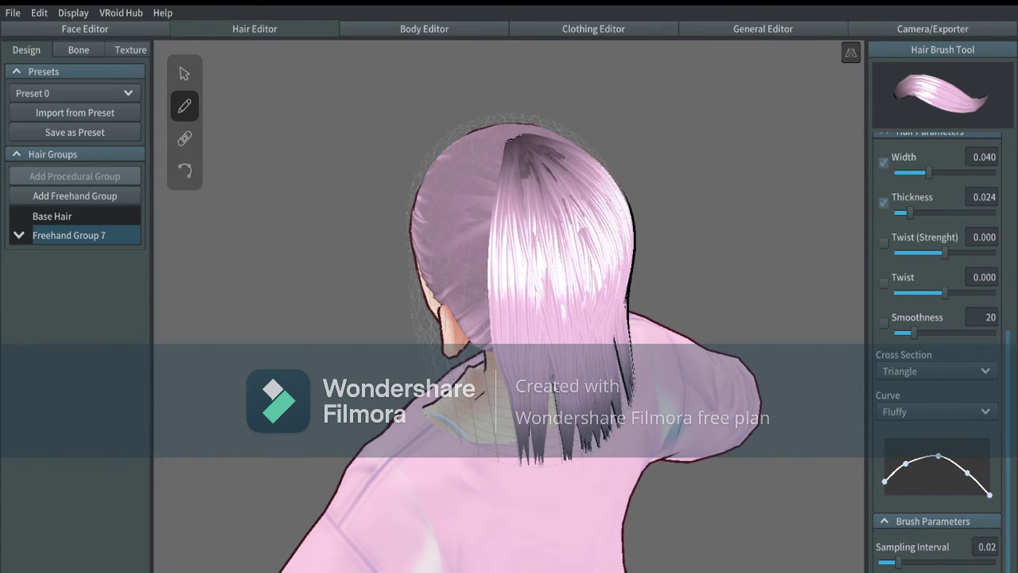
pyautogui.moveTo(508, 142)
pyautogui.mouseDown()
pyautogui.moveTo(482, 462)
pyautogui.moveTo(505, 463)
pyautogui.moveTo(487, 422)
pyautogui.mouseUp()
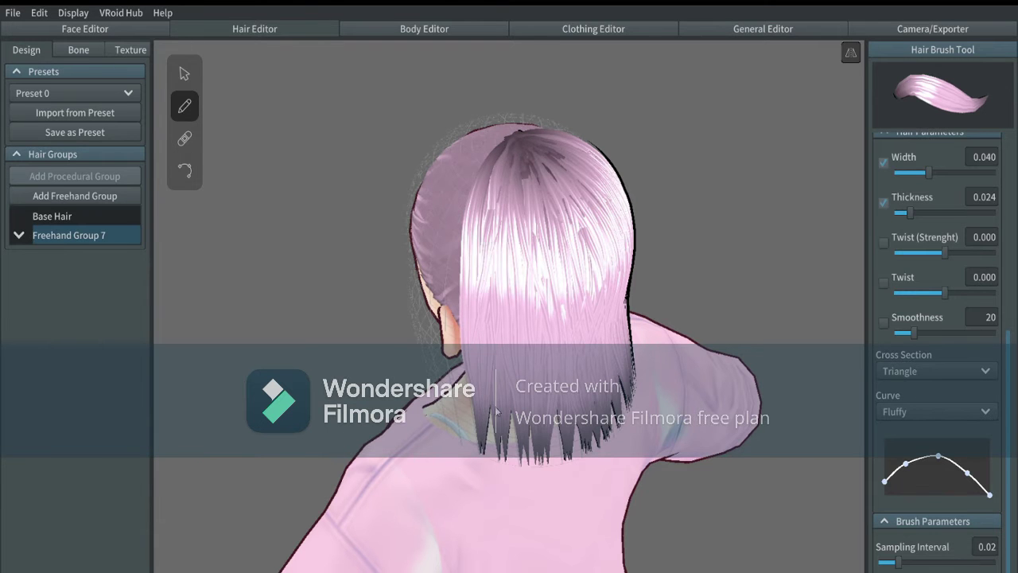
# - Continue the shoulder-length strands from the crown around the sides of the head, over the ears to the edge of the face
pyautogui.moveTo(495, 410); pyautogui.dragTo(637, 256, button='right')
pyautogui.moveTo(437, 225); pyautogui.dragTo(434, 423)
pyautogui.moveTo(506, 109); pyautogui.dragTo(420, 444)
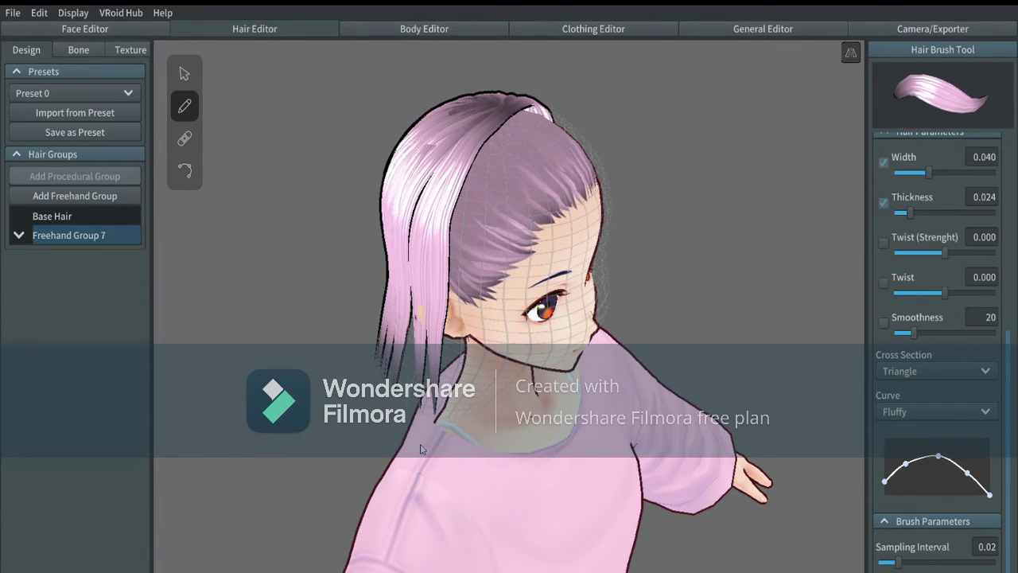
pyautogui.moveTo(408, 272); pyautogui.dragTo(405, 436)
pyautogui.moveTo(520, 112)
pyautogui.mouseDown()
pyautogui.moveTo(452, 399)
pyautogui.moveTo(450, 259)
pyautogui.moveTo(441, 415)
pyautogui.mouseUp()
pyautogui.moveTo(482, 120); pyautogui.dragTo(439, 211)
pyautogui.moveTo(557, 327); pyautogui.dragTo(521, 378, button='right')
pyautogui.moveTo(509, 161)
pyautogui.mouseDown()
pyautogui.moveTo(485, 396)
pyautogui.moveTo(455, 400)
pyautogui.mouseUp()
# - Rename the finished freehand group as "back hair"
pyautogui.rightClick(76, 235)
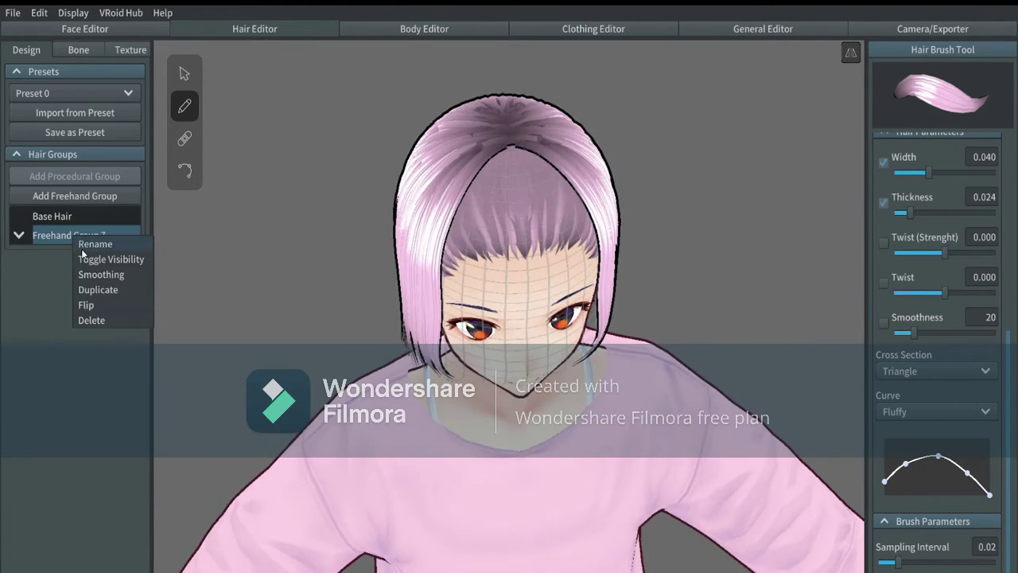
pyautogui.click(94, 240)
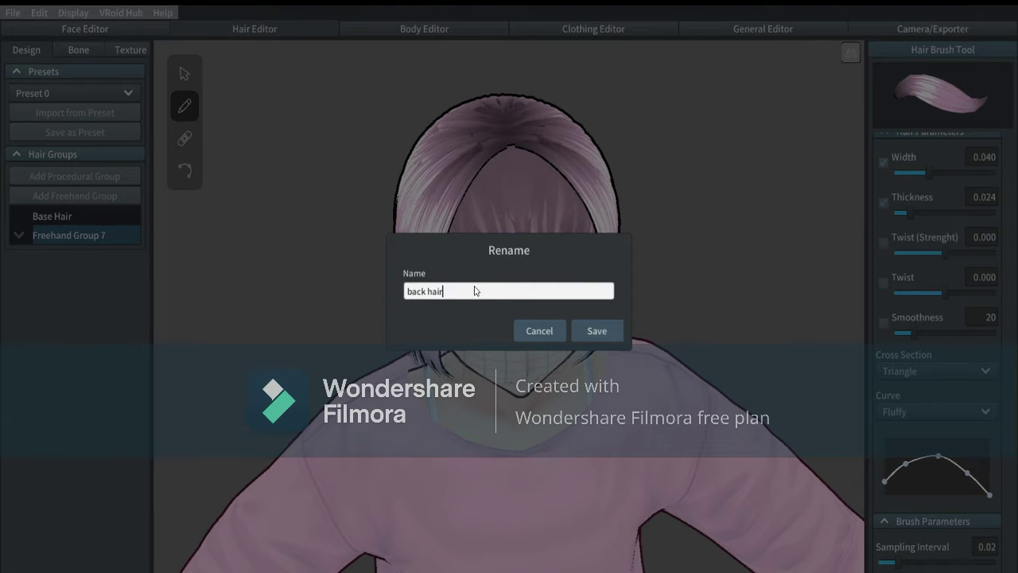
pyautogui.click(606, 332)
# - Add another freehand group and try mirrored face-framing strands from the parting with a brush width of 0.024
pyautogui.click(99, 196)
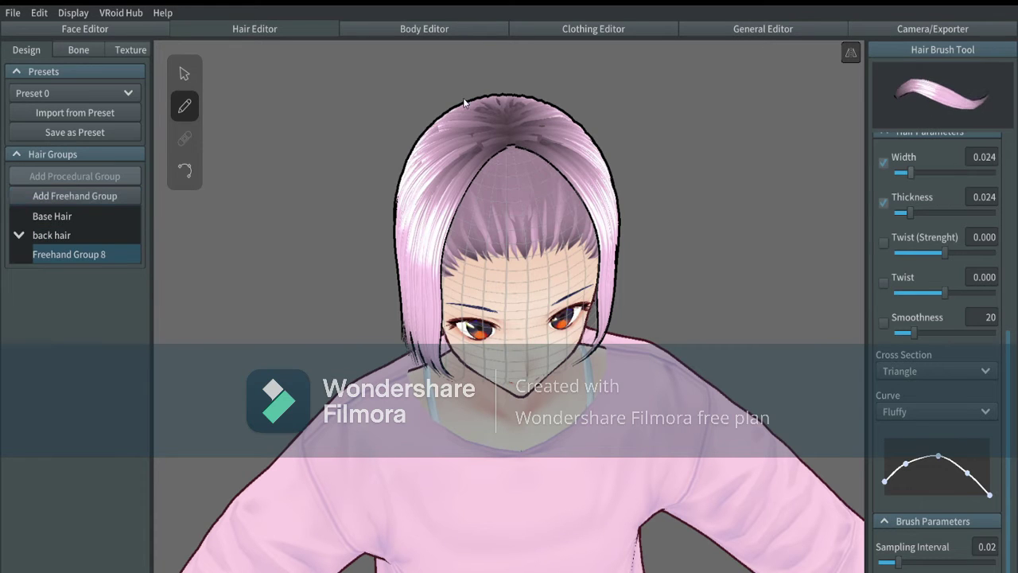
pyautogui.moveTo(465, 103); pyautogui.dragTo(689, 147)
pyautogui.moveTo(709, 195); pyautogui.dragTo(697, 182, button='right')
pyautogui.hotkey('ctrl', 'z')
pyautogui.moveTo(502, 104); pyautogui.dragTo(477, 290)
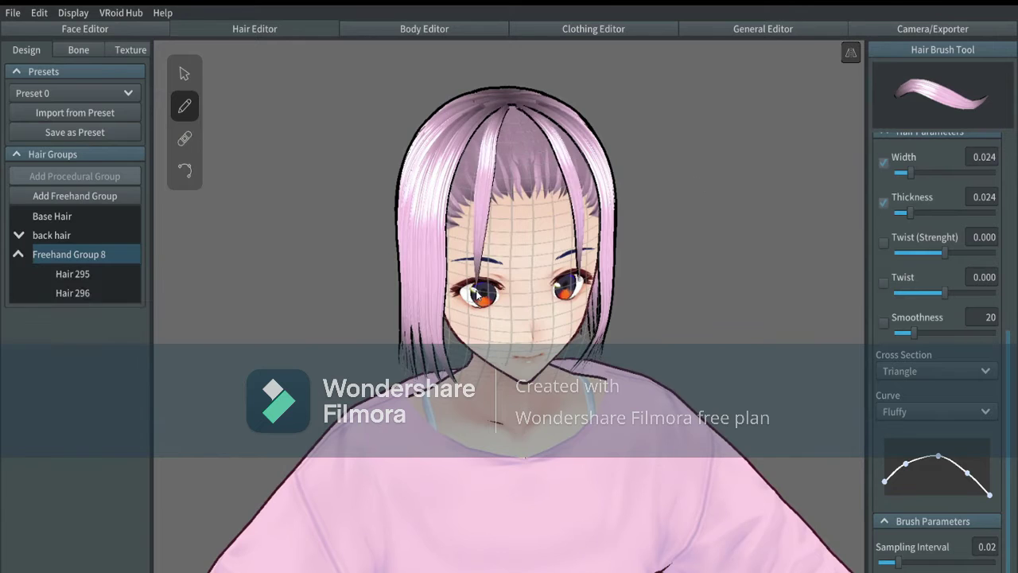
pyautogui.hotkey('ctrl', 'z')
pyautogui.moveTo(491, 105); pyautogui.dragTo(461, 369)
pyautogui.hotkey('ctrl', 'z')
# - Extend the front of the new group's guide mesh downward past the chin onto the chest
pyautogui.click(185, 73)
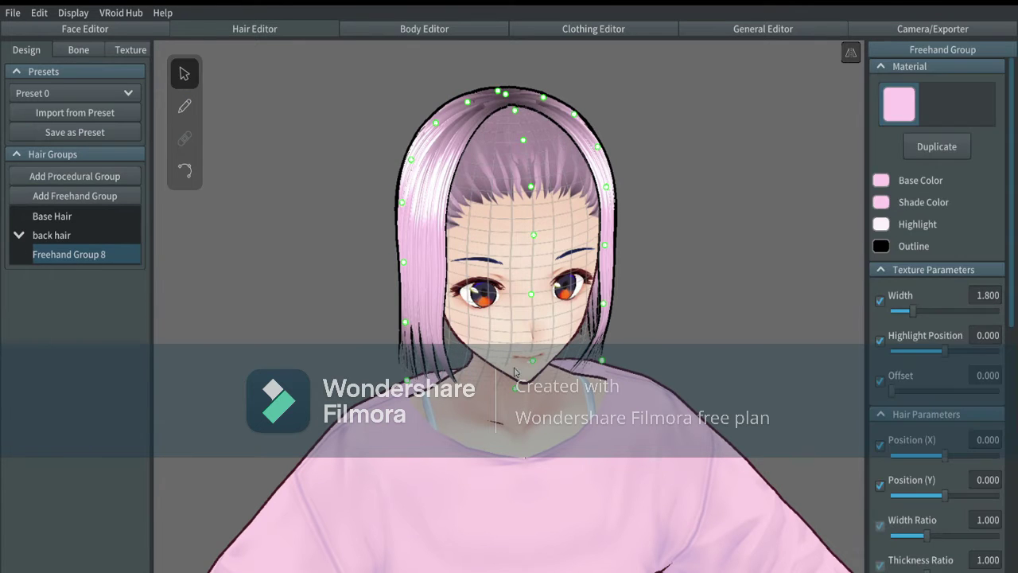
pyautogui.moveTo(517, 388); pyautogui.dragTo(532, 566)
pyautogui.hotkey('ctrl', 'z')
pyautogui.click(585, 159)
pyautogui.click(45, 255)
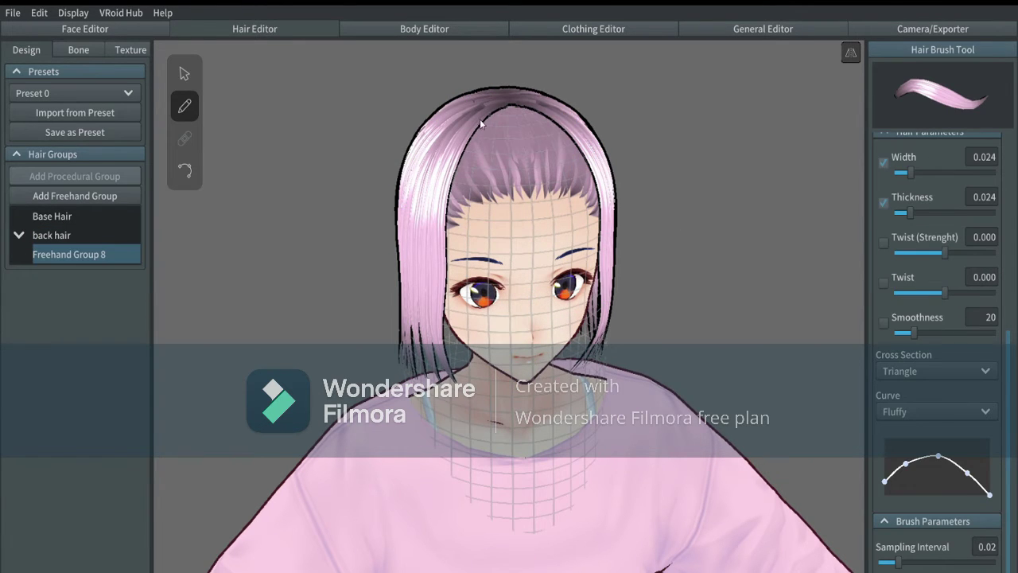
# - Try several mirrored long side-bang strands from the parting down past the jaw, undoing all of them
pyautogui.moveTo(480, 120); pyautogui.dragTo(466, 440)
pyautogui.moveTo(506, 104)
pyautogui.mouseDown()
pyautogui.moveTo(458, 277)
pyautogui.moveTo(466, 458)
pyautogui.moveTo(458, 182)
pyautogui.moveTo(447, 449)
pyautogui.moveTo(453, 361)
pyautogui.moveTo(455, 439)
pyautogui.mouseUp()
pyautogui.hotkey('ctrl', 'z')
pyautogui.moveTo(487, 119); pyautogui.dragTo(455, 286)
pyautogui.hotkey('ctrl', 'z')
pyautogui.hotkey('ctrl', 'z')
pyautogui.hotkey('ctrl', 'z')
pyautogui.hotkey('ctrl', 'z')
pyautogui.moveTo(510, 106); pyautogui.dragTo(463, 412)
pyautogui.moveTo(510, 105)
pyautogui.mouseDown()
pyautogui.moveTo(446, 223)
pyautogui.moveTo(458, 430)
pyautogui.moveTo(464, 210)
pyautogui.mouseUp()
pyautogui.hotkey('ctrl', 'z')
pyautogui.hotkey('ctrl', 'z')
pyautogui.hotkey('ctrl', 'z')
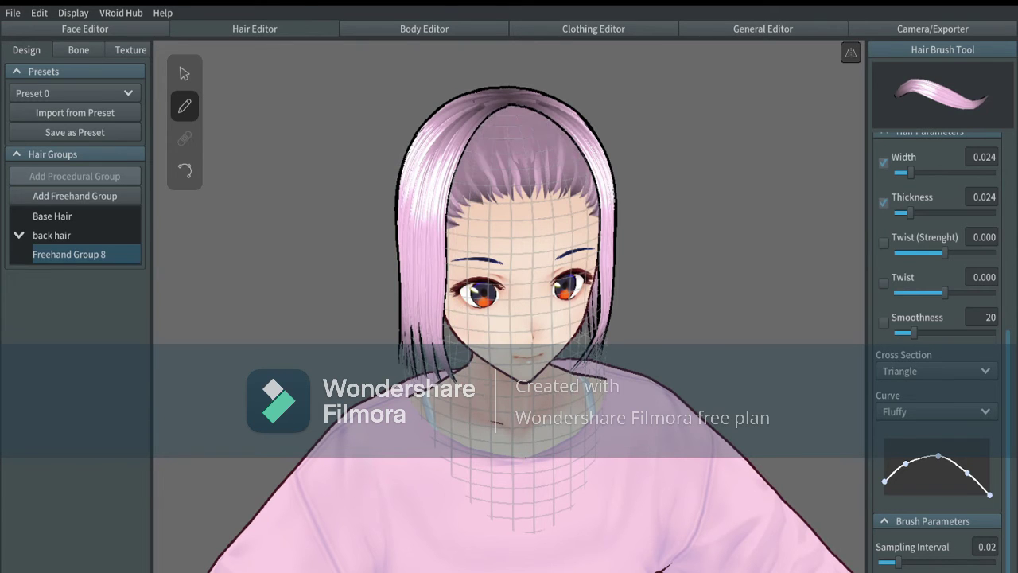
# - Draw mirrored long side-bang strands from the parting down both sides of the face to below the chin
pyautogui.moveTo(508, 106); pyautogui.dragTo(480, 358)
pyautogui.hotkey('ctrl', 'z')
pyautogui.moveTo(509, 105)
pyautogui.mouseDown()
pyautogui.moveTo(493, 404)
pyautogui.moveTo(464, 420)
pyautogui.moveTo(489, 468)
pyautogui.mouseUp()
pyautogui.click(184, 170)
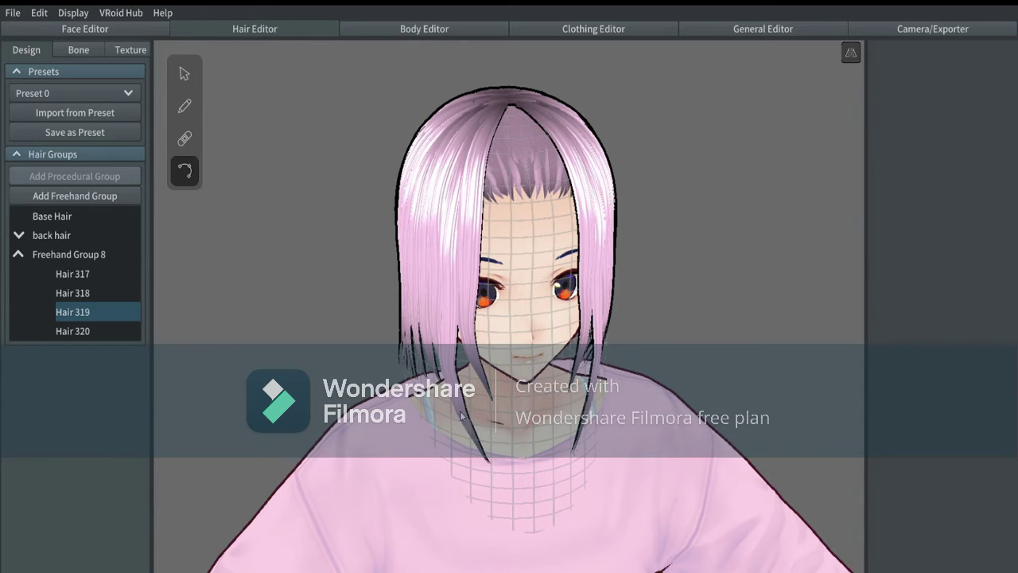
pyautogui.click(468, 317)
# - Set the brush width to 0.020 and add short mirrored strands near the side-bang tips plus a mirrored face-framing strand
pyautogui.click(185, 106)
pyautogui.moveTo(923, 174); pyautogui.dragTo(908, 174)
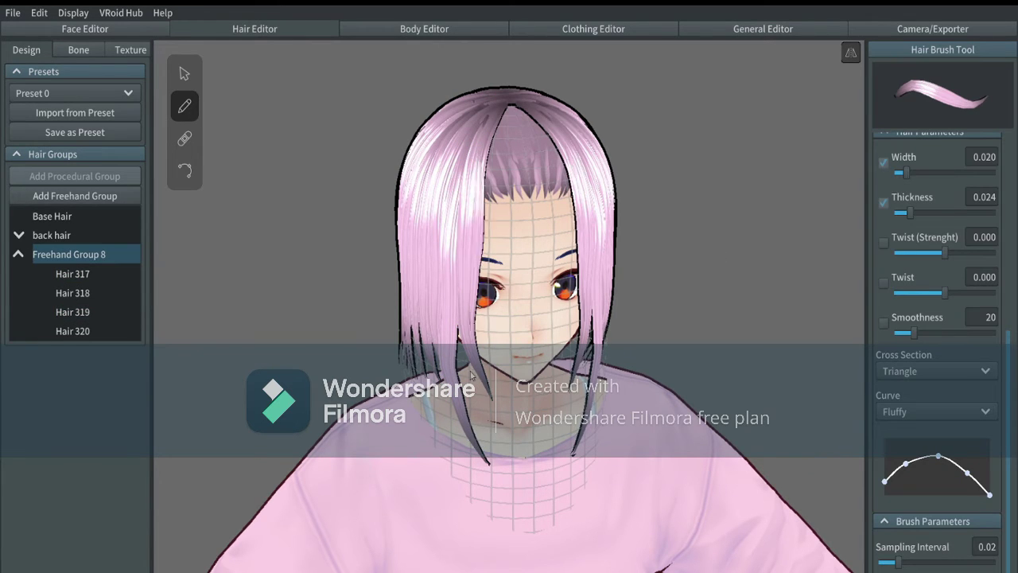
pyautogui.moveTo(471, 376); pyautogui.dragTo(488, 414)
pyautogui.hotkey('ctrl', 'z')
pyautogui.hotkey('ctrl', 'z')
pyautogui.moveTo(466, 315)
pyautogui.mouseDown()
pyautogui.moveTo(486, 453)
pyautogui.moveTo(481, 417)
pyautogui.mouseUp()
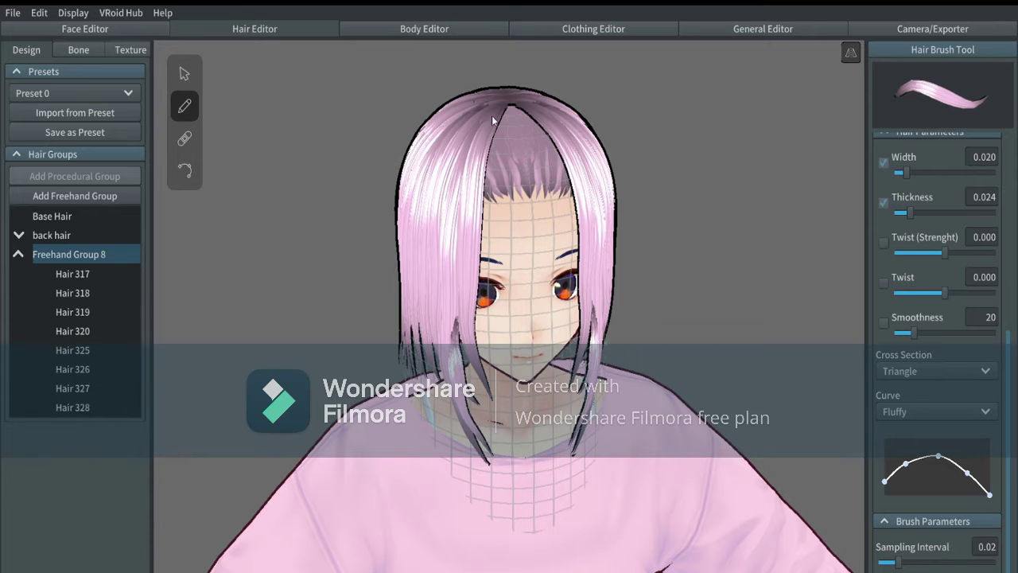
pyautogui.moveTo(491, 117); pyautogui.dragTo(495, 352)
pyautogui.moveTo(762, 341); pyautogui.dragTo(756, 327, button='right')
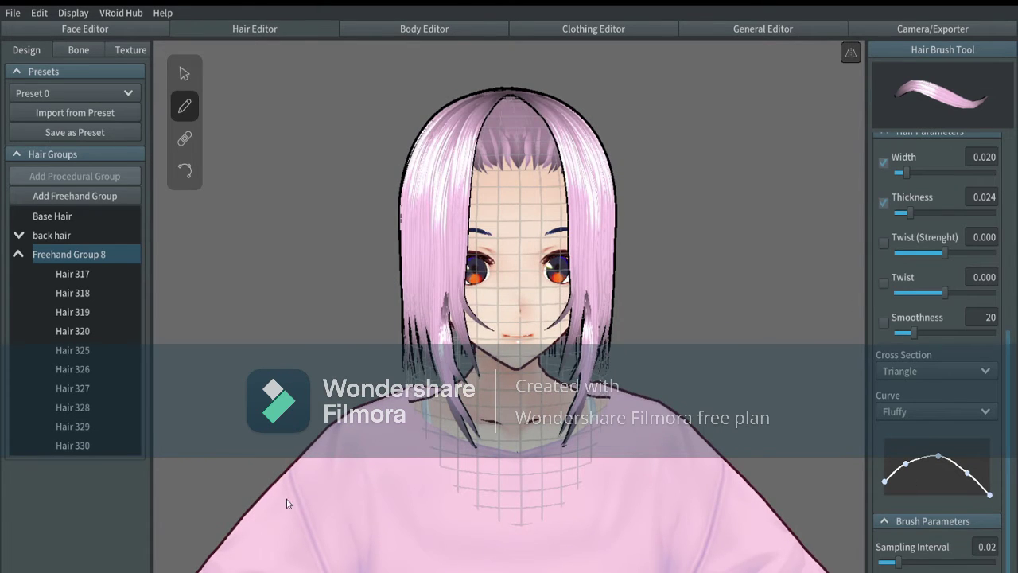
# - Rename the group as "side bangs" and add another freehand group
pyautogui.doubleClick(135, 255)
pyautogui.write('side bangs')
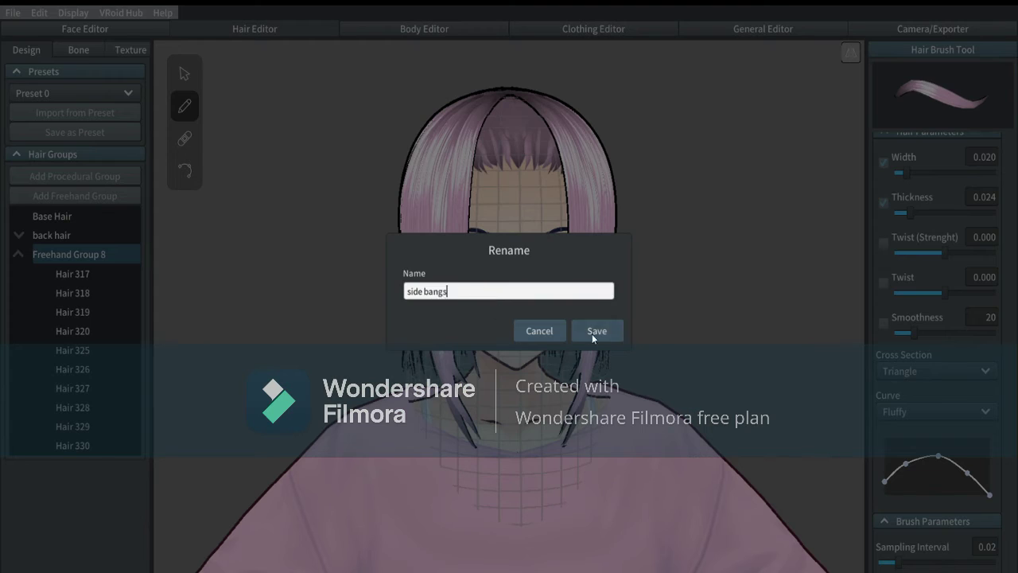
pyautogui.click(595, 331)
pyautogui.click(75, 196)
# - Draw blunt front-bang strands down to the eyes, using width and thickness 0.050 and a raised end point on the brush curve
pyautogui.click(985, 411)
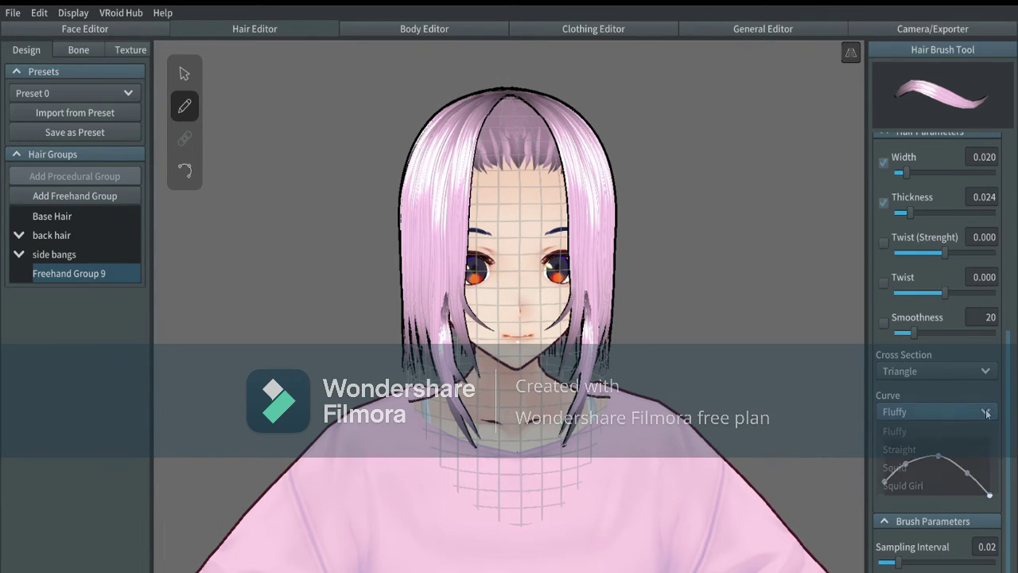
pyautogui.moveTo(990, 495); pyautogui.dragTo(1001, 476)
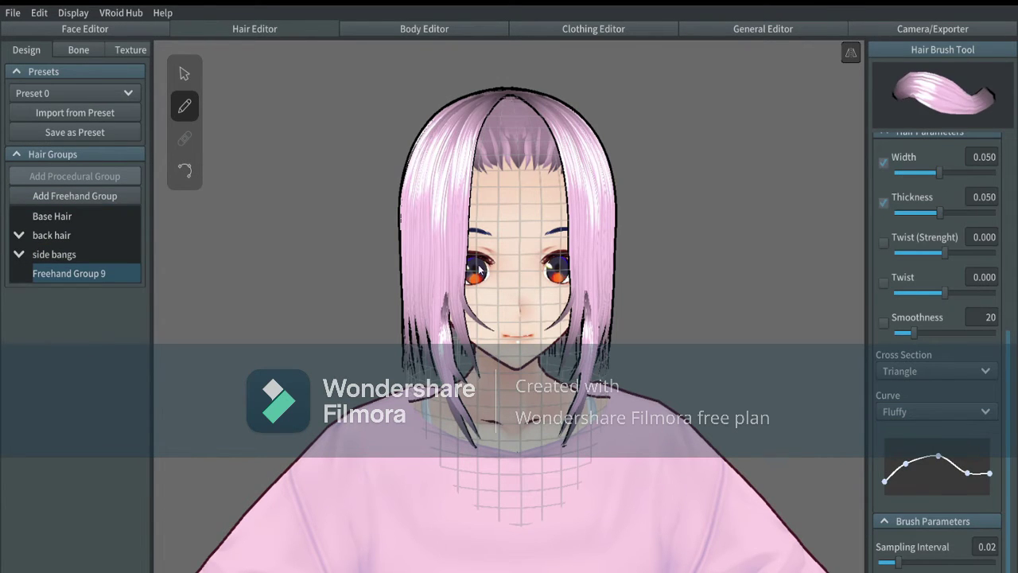
pyautogui.moveTo(482, 191); pyautogui.dragTo(475, 266)
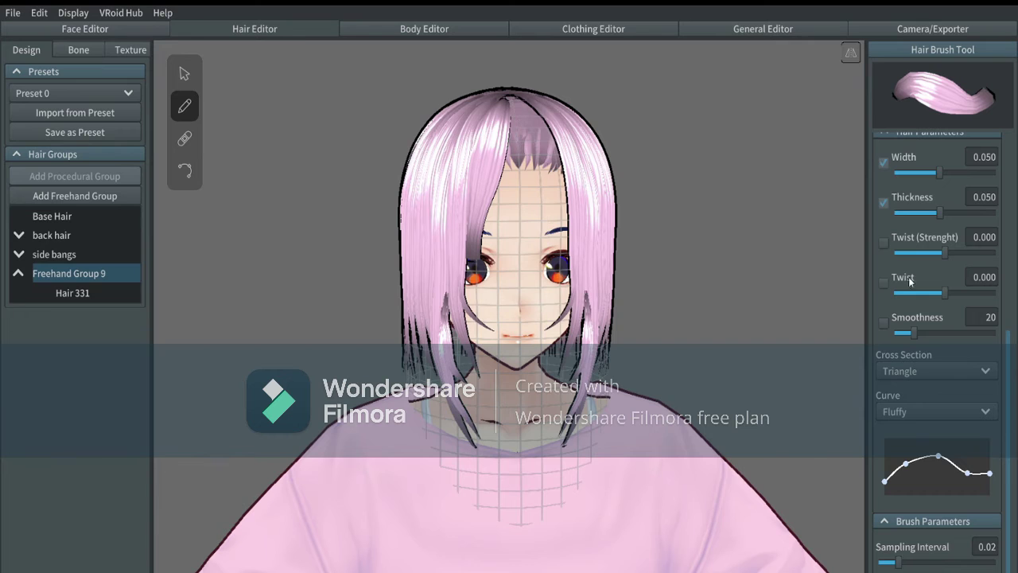
pyautogui.moveTo(511, 98); pyautogui.dragTo(544, 277)
# - Set the brush width to 0.030 and fill the front bangs with narrower strands from the parting to eye level
pyautogui.moveTo(955, 172); pyautogui.dragTo(917, 173)
pyautogui.moveTo(517, 97)
pyautogui.mouseDown()
pyautogui.moveTo(552, 164)
pyautogui.moveTo(562, 272)
pyautogui.mouseUp()
pyautogui.moveTo(525, 96); pyautogui.dragTo(572, 207)
pyautogui.hotkey('ctrl', 'z')
pyautogui.moveTo(508, 137)
pyautogui.mouseDown()
pyautogui.moveTo(482, 308)
pyautogui.moveTo(505, 253)
pyautogui.mouseUp()
pyautogui.moveTo(502, 113); pyautogui.dragTo(512, 271)
pyautogui.moveTo(508, 148); pyautogui.dragTo(505, 171)
pyautogui.moveTo(510, 91); pyautogui.dragTo(521, 307)
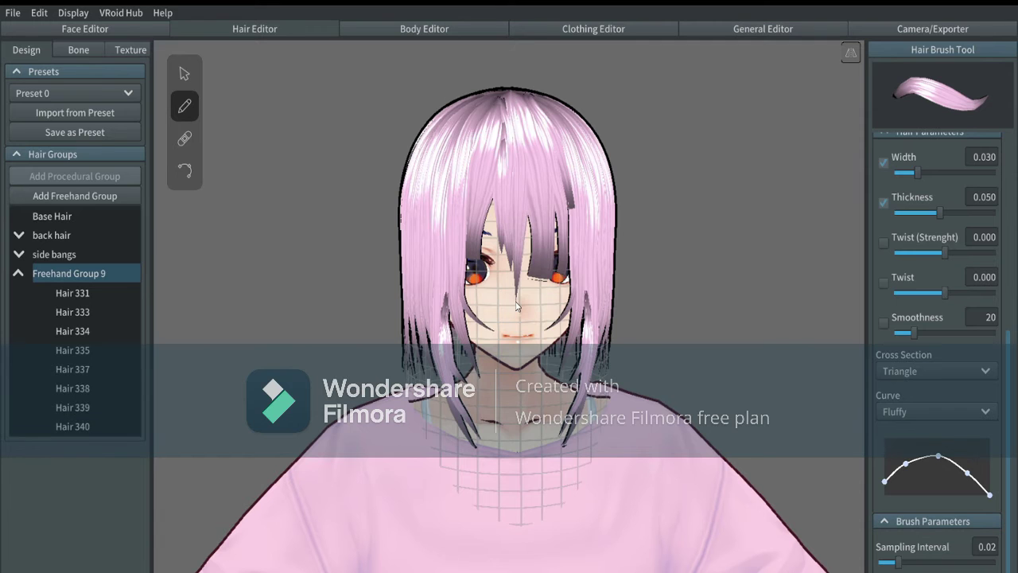
pyautogui.hotkey('ctrl', 'z')
pyautogui.moveTo(503, 95)
pyautogui.mouseDown()
pyautogui.moveTo(488, 262)
pyautogui.moveTo(467, 270)
pyautogui.mouseUp()
pyautogui.click(184, 170)
pyautogui.click(484, 261)
pyautogui.click(469, 259)
pyautogui.moveTo(485, 262); pyautogui.dragTo(465, 258, button='right')
pyautogui.click(465, 219)
pyautogui.click(184, 106)
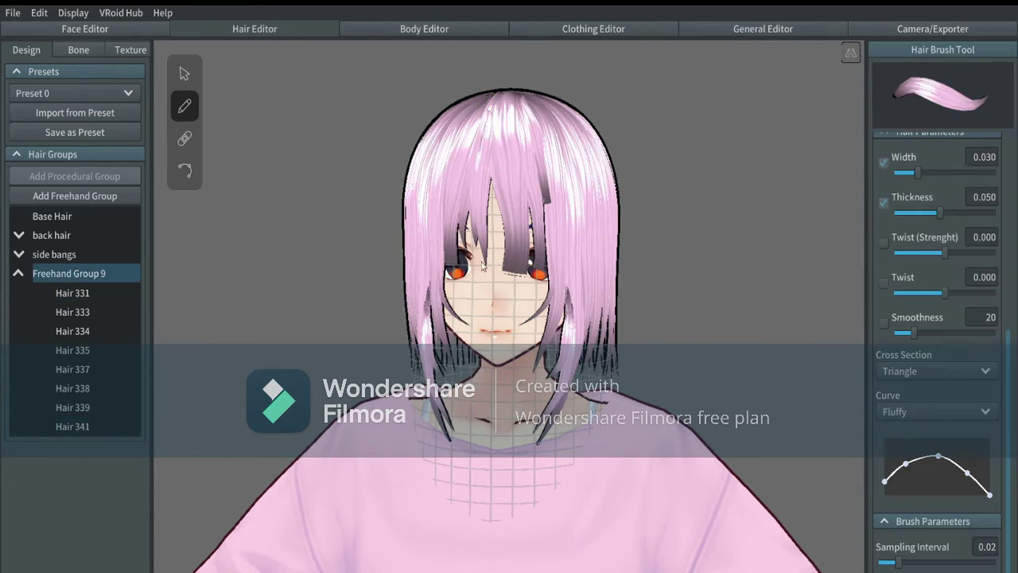
# - Try another strand through the middle of the front bangs and a short one at the crown
pyautogui.moveTo(509, 99); pyautogui.dragTo(495, 288)
pyautogui.hotkey('ctrl', 'z')
pyautogui.hotkey('ctrl', 'z')
pyautogui.moveTo(528, 93); pyautogui.dragTo(532, 119)
pyautogui.moveTo(398, 195); pyautogui.dragTo(446, 204, button='right')
pyautogui.hotkey('ctrl', 'z')
pyautogui.moveTo(839, 180); pyautogui.dragTo(798, 164, button='right')
# - Collapse the front bangs' strand list, select the central bang strand, and give it a duplicate of its hair material
pyautogui.click(19, 273)
pyautogui.click(185, 74)
pyautogui.click(512, 179)
pyautogui.click(951, 147)
pyautogui.click(938, 105)
# - Set the duplicated material's base color to gray 646464
pyautogui.click(882, 181)
pyautogui.moveTo(752, 230); pyautogui.dragTo(698, 252)
pyautogui.click(887, 203)
pyautogui.click(885, 180)
pyautogui.click(731, 254)
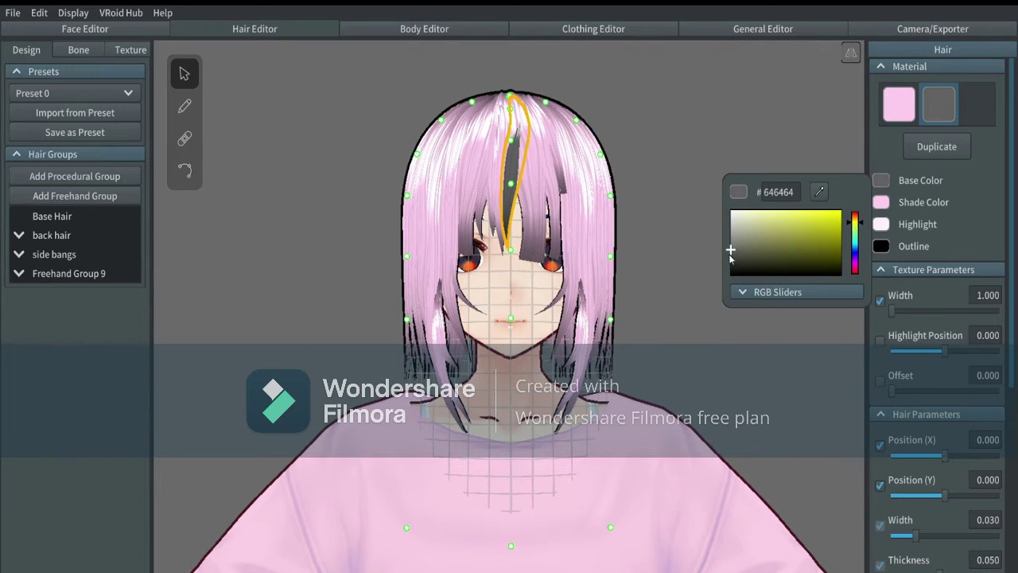
# - Set the duplicated material's shade color to 646464 and its highlight to light gray
pyautogui.click(888, 203)
pyautogui.click(779, 217)
pyautogui.write('646464')
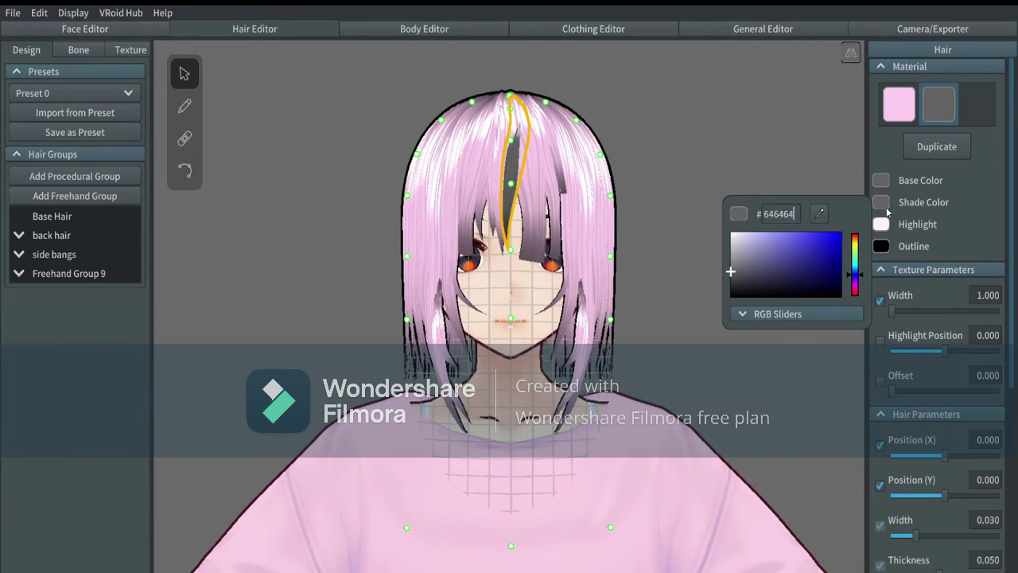
pyautogui.click(882, 226)
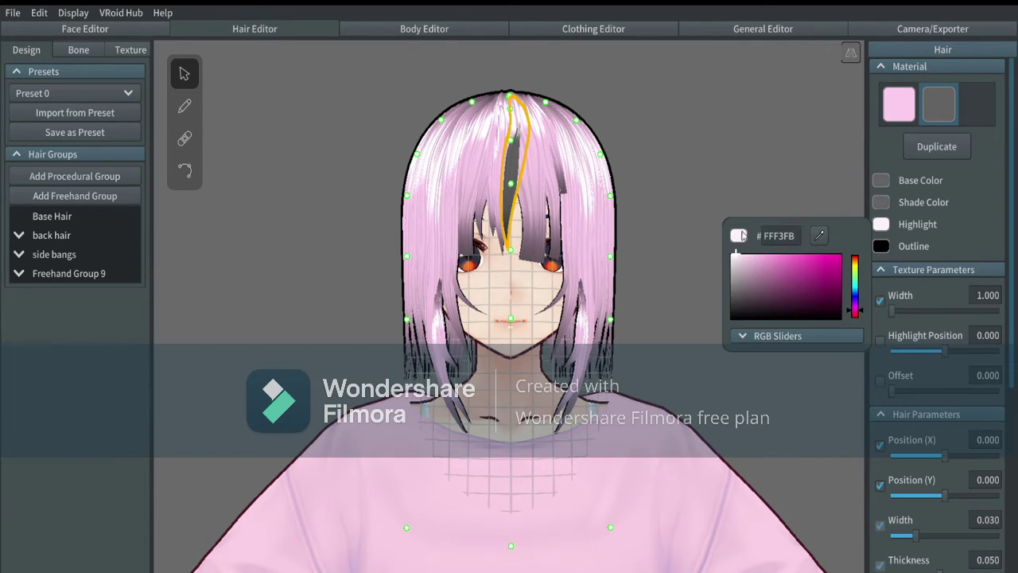
pyautogui.click(509, 153)
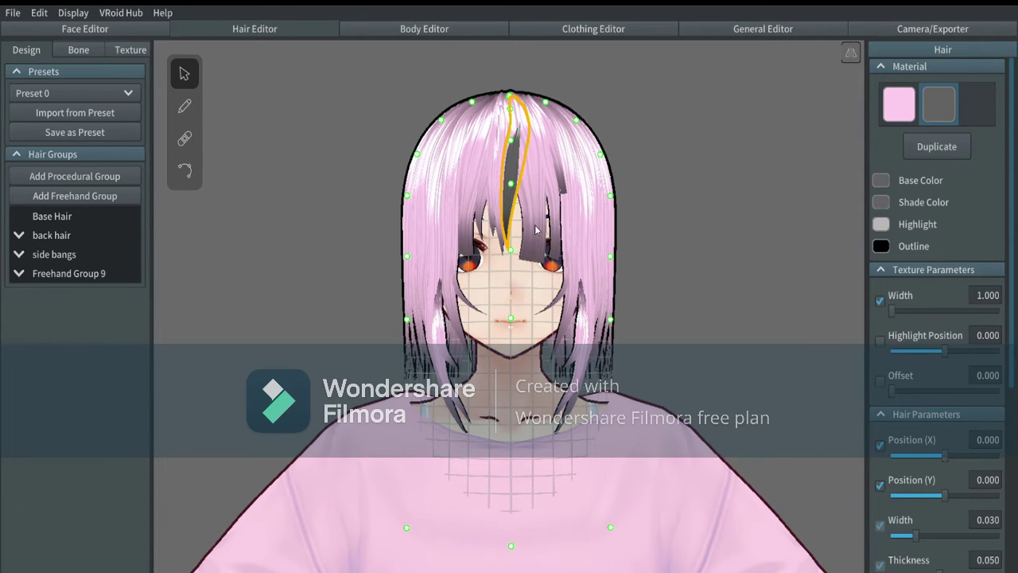
# - Apply the gray material to the neighboring front-bang strands on the avatar's left side
pyautogui.click(531, 185)
pyautogui.click(942, 104)
pyautogui.click(549, 194)
pyautogui.click(942, 104)
# - Apply the gray material to the side bang strands on the avatar's left side, including the short lower ones
pyautogui.click(574, 224)
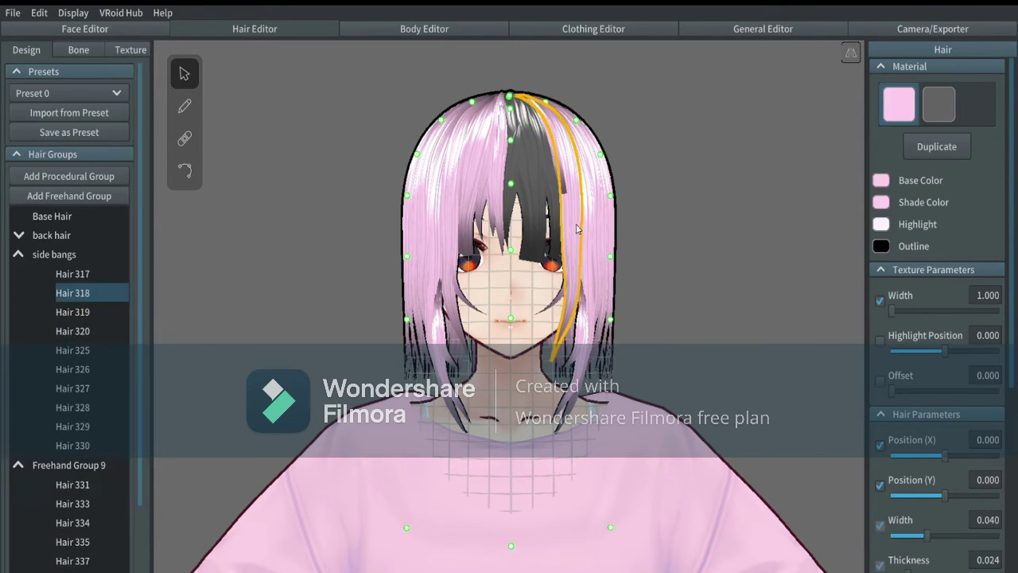
pyautogui.click(942, 104)
pyautogui.click(586, 215)
pyautogui.click(948, 102)
pyautogui.click(582, 360)
pyautogui.click(942, 104)
pyautogui.click(570, 356)
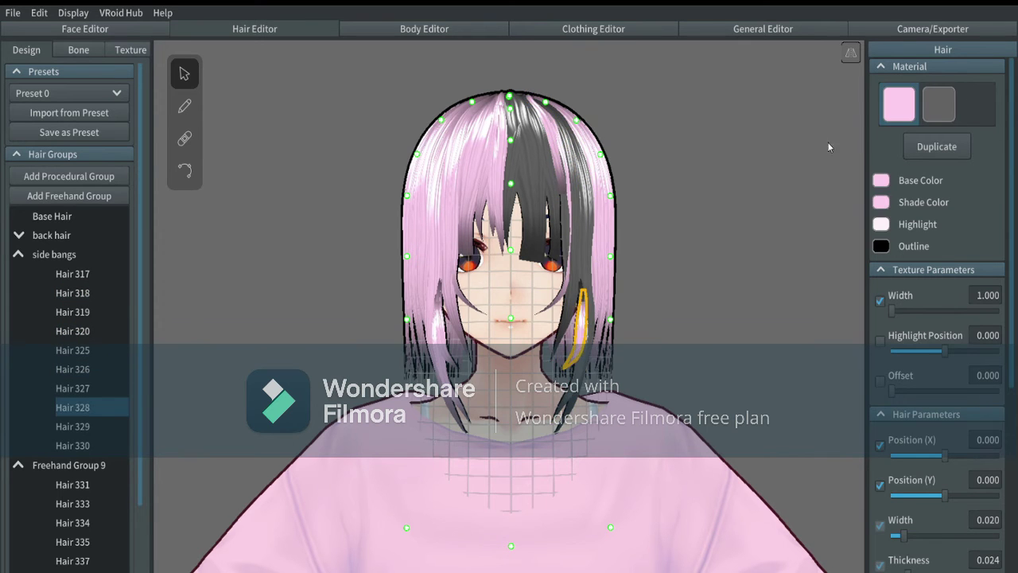
pyautogui.click(942, 104)
# - Apply the gray material to the strands on the left side of the head, just behind the side bangs
pyautogui.moveTo(812, 223); pyautogui.dragTo(699, 251, button='right')
pyautogui.click(515, 246)
pyautogui.click(942, 104)
pyautogui.click(482, 247)
pyautogui.click(942, 104)
pyautogui.click(496, 247)
pyautogui.click(941, 104)
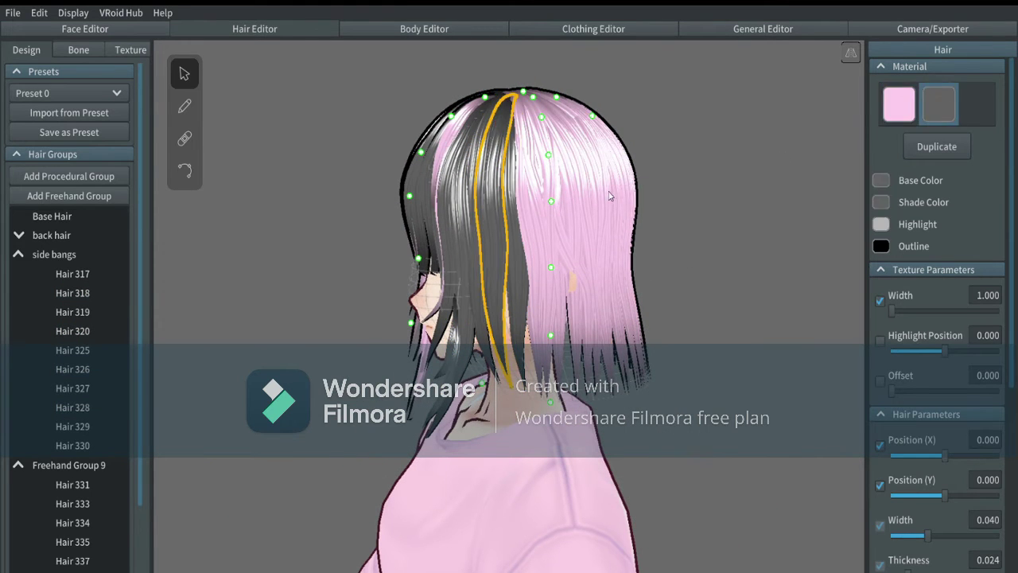
# - Apply the gray material to the strands around and behind the avatar's left ear
pyautogui.click(610, 199)
pyautogui.click(578, 239)
pyautogui.click(942, 104)
pyautogui.click(549, 238)
pyautogui.click(942, 104)
pyautogui.click(535, 239)
pyautogui.click(942, 104)
pyautogui.moveTo(788, 223); pyautogui.dragTo(502, 286, button='right')
pyautogui.click(505, 287)
pyautogui.click(942, 110)
# - Apply the gray material to the first strands near the middle of the back hair
pyautogui.moveTo(828, 303); pyautogui.dragTo(645, 322, button='right')
pyautogui.click(460, 342)
pyautogui.click(942, 119)
pyautogui.click(517, 342)
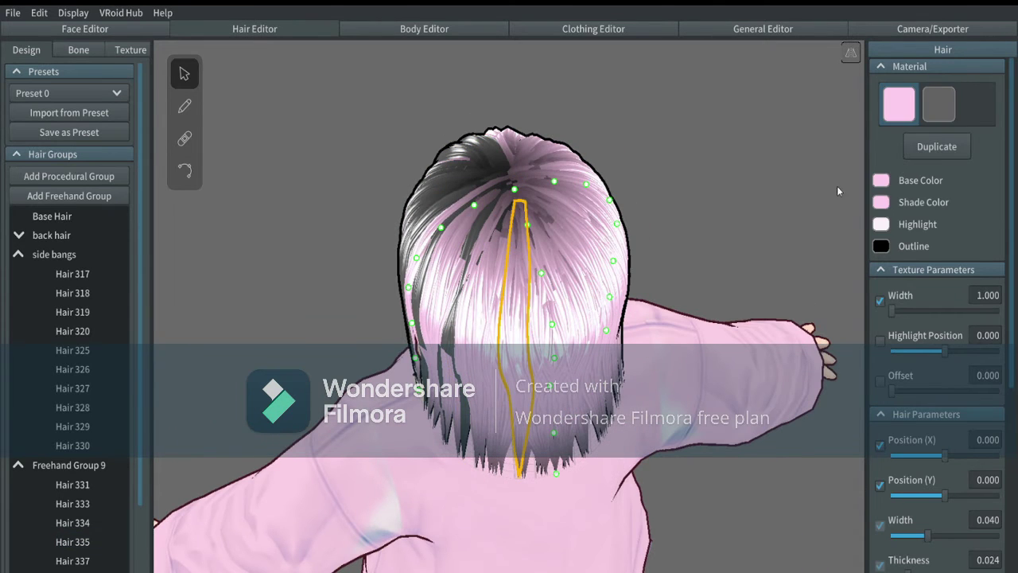
pyautogui.click(942, 109)
pyautogui.click(549, 334)
pyautogui.click(943, 104)
pyautogui.click(544, 342)
pyautogui.click(929, 115)
pyautogui.click(527, 342)
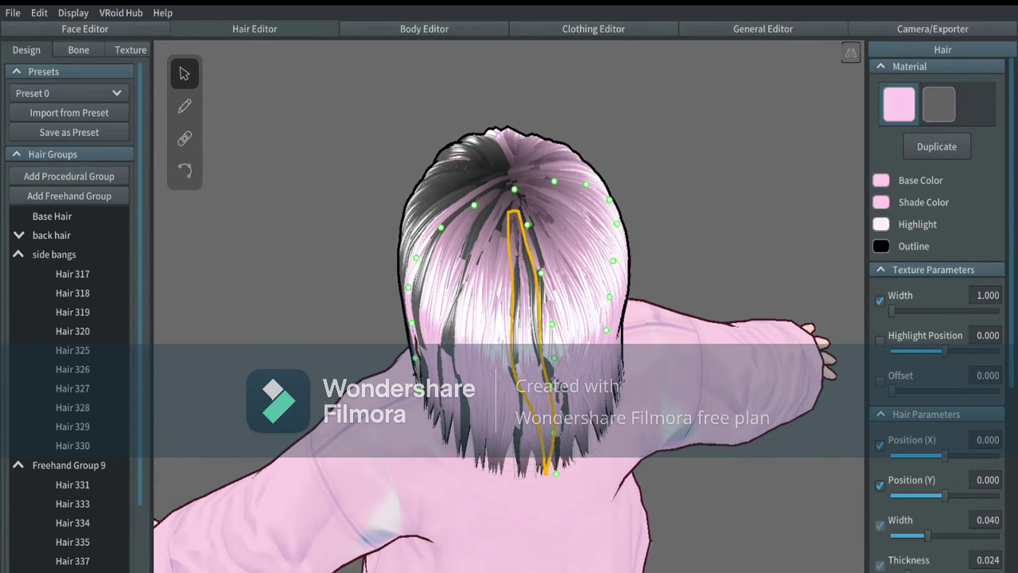
pyautogui.click(938, 110)
# - Apply the gray material to the strands whose ends hang around the lower middle of the back hair
pyautogui.click(543, 404)
pyautogui.click(940, 113)
pyautogui.click(536, 400)
pyautogui.click(948, 114)
pyautogui.click(506, 389)
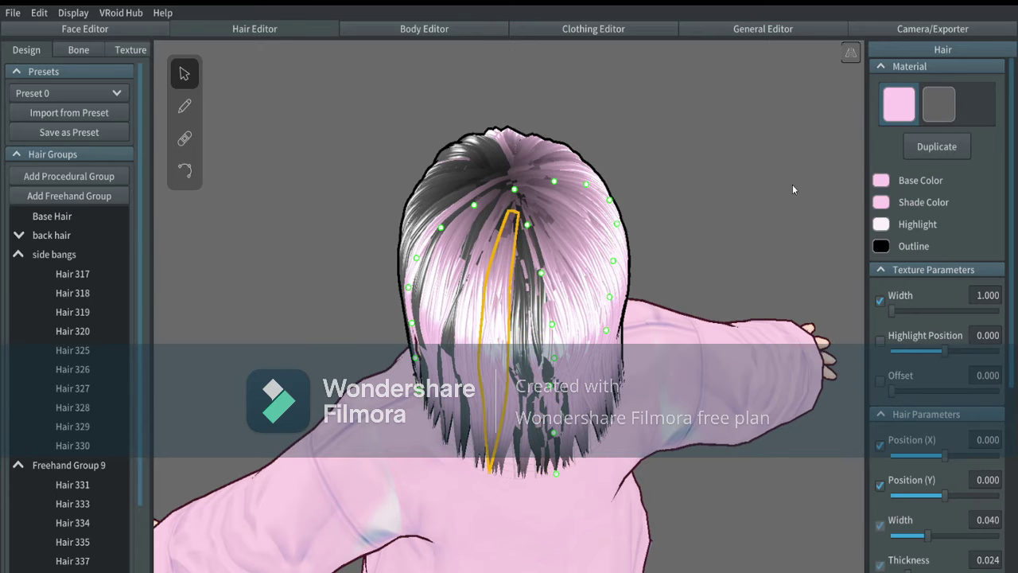
pyautogui.click(940, 116)
pyautogui.click(495, 390)
pyautogui.click(937, 122)
# - Make the remaining pink strands overlapping the upper middle of the back hair gray
pyautogui.click(511, 358)
pyautogui.click(939, 114)
pyautogui.click(510, 318)
pyautogui.click(940, 105)
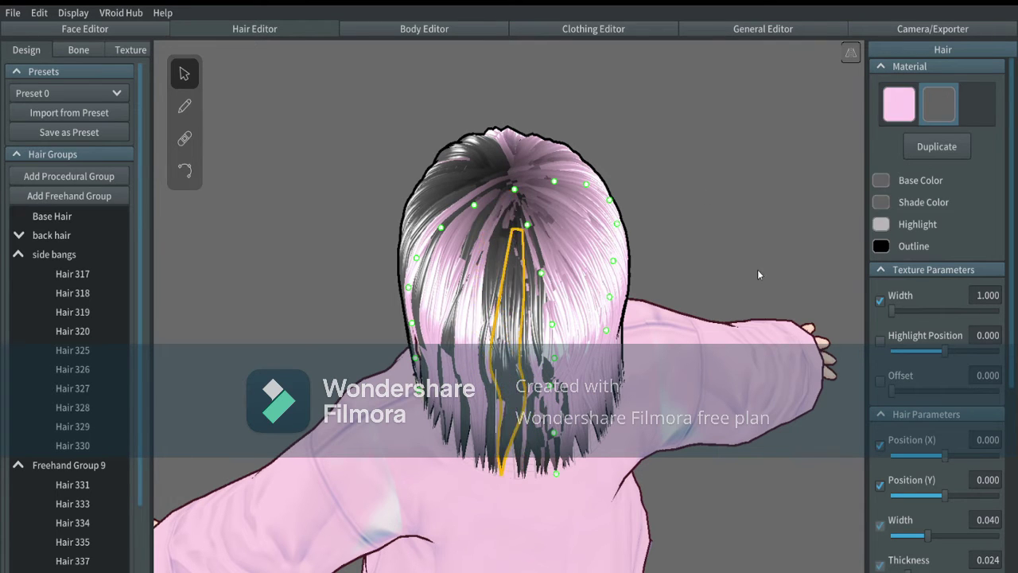
pyautogui.click(495, 307)
pyautogui.click(947, 98)
# - Assign the gray material to the strand running along the center line of the back
pyautogui.click(752, 204)
pyautogui.click(558, 230)
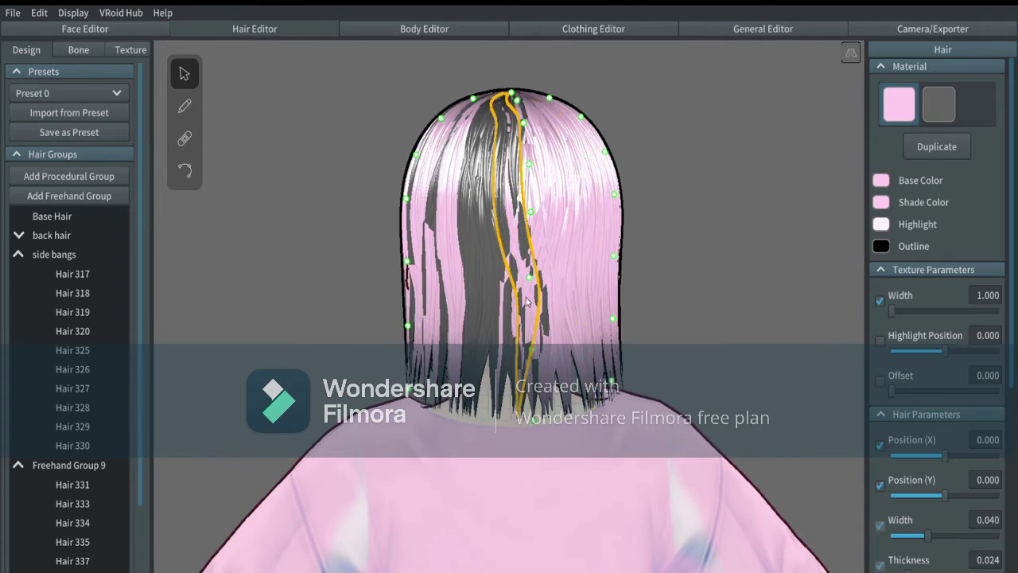
pyautogui.click(509, 267)
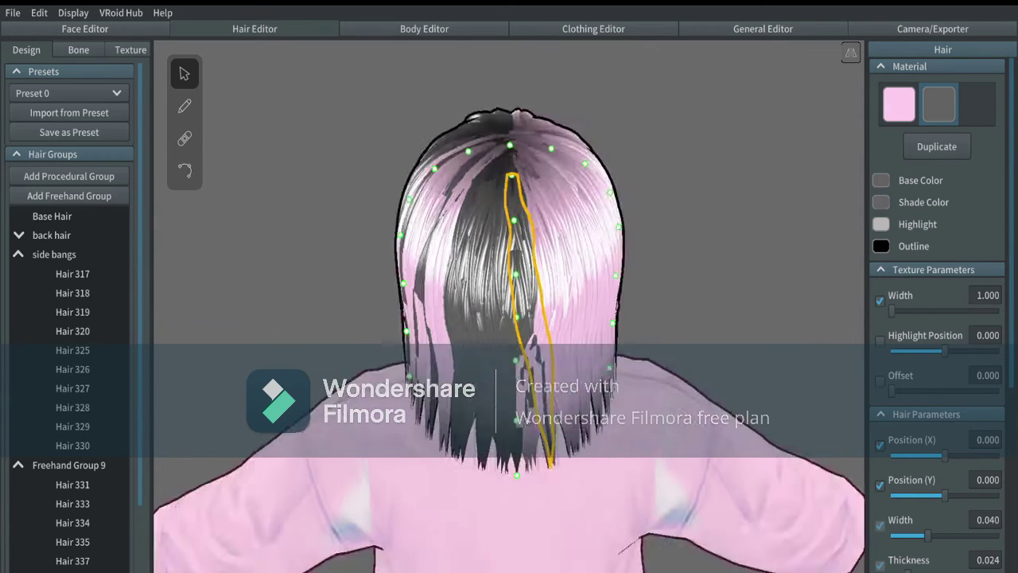
pyautogui.click(939, 105)
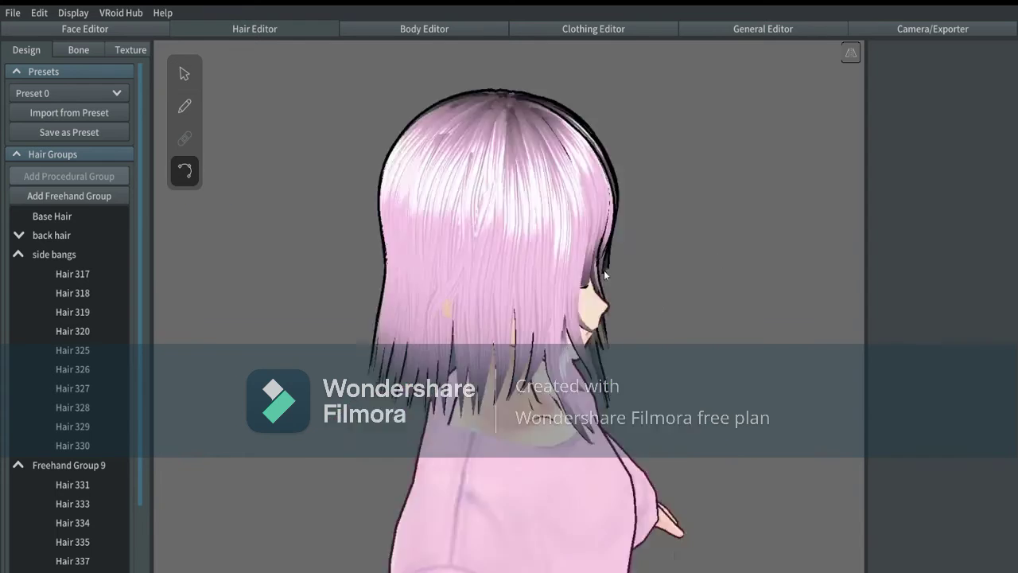
pyautogui.click(457, 147)
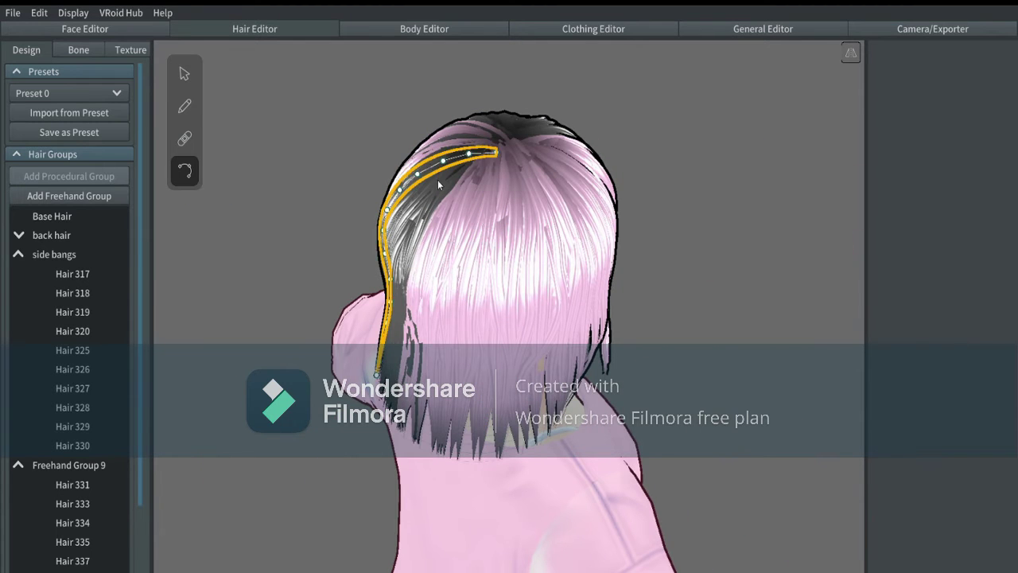
pyautogui.click(185, 74)
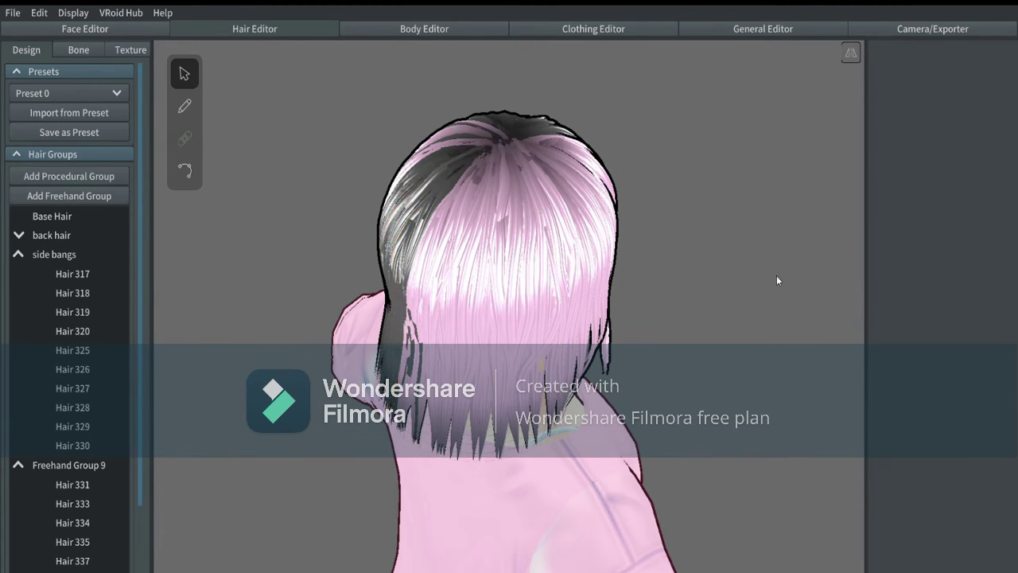
# - Apply the gray material to the pink strands left between the gray back hair and the left ear
pyautogui.moveTo(777, 280); pyautogui.dragTo(506, 268, button='right')
pyautogui.click(505, 369)
pyautogui.click(945, 110)
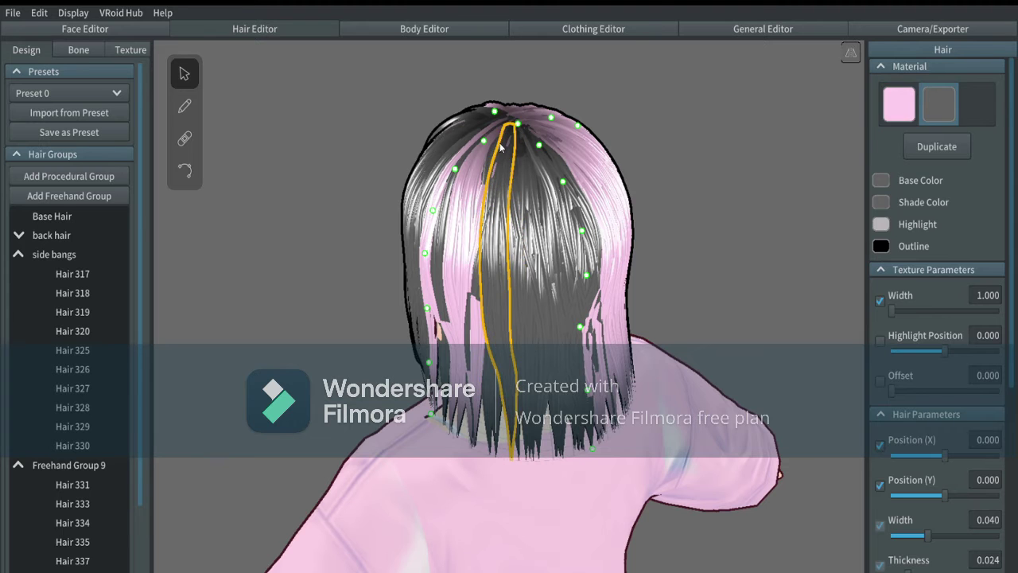
pyautogui.click(469, 338)
pyautogui.click(945, 111)
pyautogui.click(478, 338)
pyautogui.click(945, 111)
# - Make the last pink strands behind the avatar's left ear gray
pyautogui.click(459, 334)
pyautogui.click(949, 113)
pyautogui.click(448, 340)
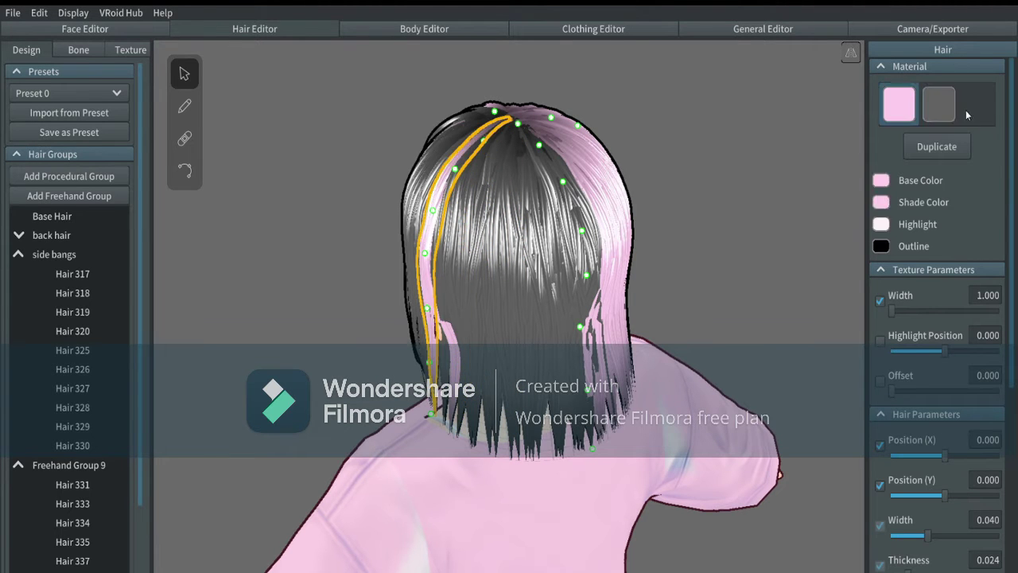
pyautogui.click(947, 113)
pyautogui.click(435, 334)
pyautogui.click(945, 112)
# - Try to reshape a back-center strand by moving a control point and give it the gray material
pyautogui.click(705, 267)
pyautogui.moveTo(706, 267); pyautogui.dragTo(623, 275, button='right')
pyautogui.click(513, 279)
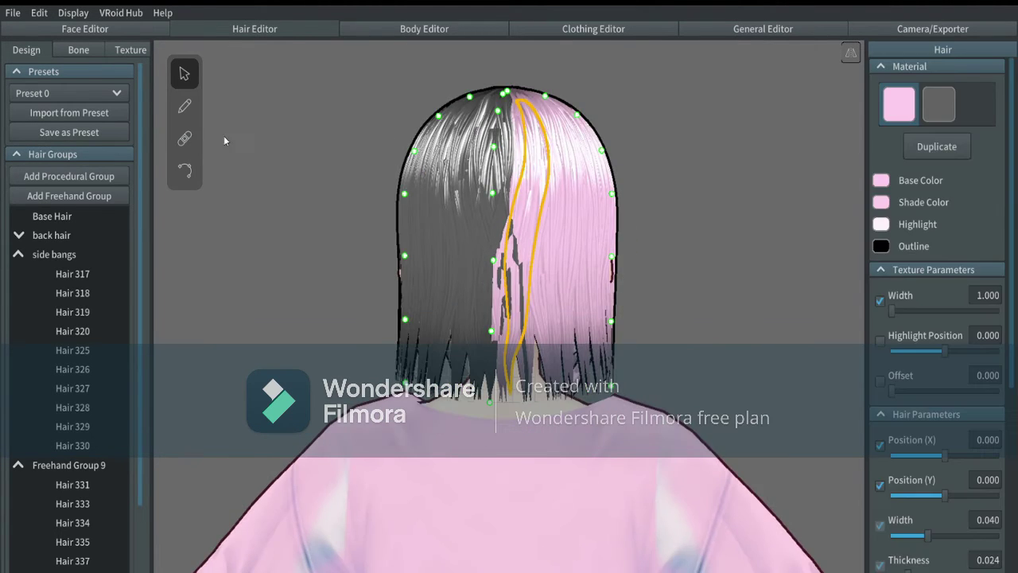
pyautogui.click(185, 170)
pyautogui.moveTo(736, 274); pyautogui.dragTo(730, 358, button='right')
pyautogui.moveTo(514, 256); pyautogui.dragTo(530, 295)
pyautogui.click(182, 78)
pyautogui.click(941, 110)
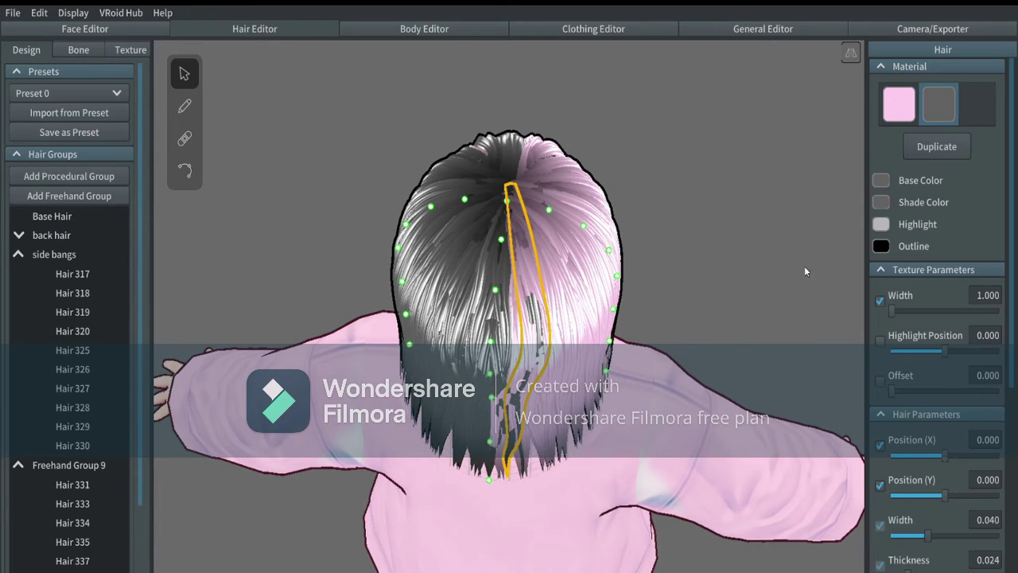
# - Try applying the gray material to the strands just past the center line of the back hair
pyautogui.moveTo(804, 266); pyautogui.dragTo(802, 187, button='right')
pyautogui.click(555, 239)
pyautogui.click(941, 110)
pyautogui.click(530, 223)
pyautogui.click(531, 213)
pyautogui.click(942, 110)
pyautogui.click(541, 275)
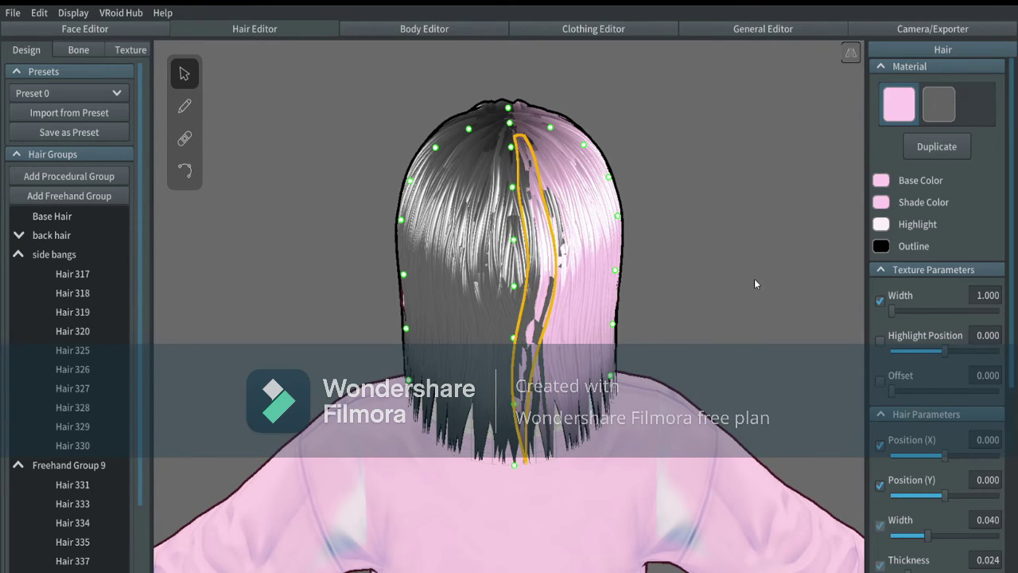
pyautogui.click(941, 108)
pyautogui.click(545, 280)
pyautogui.click(940, 105)
pyautogui.click(550, 278)
pyautogui.click(939, 101)
# - Try extending the gray material to back strands closer to the avatar's right side
pyautogui.click(555, 279)
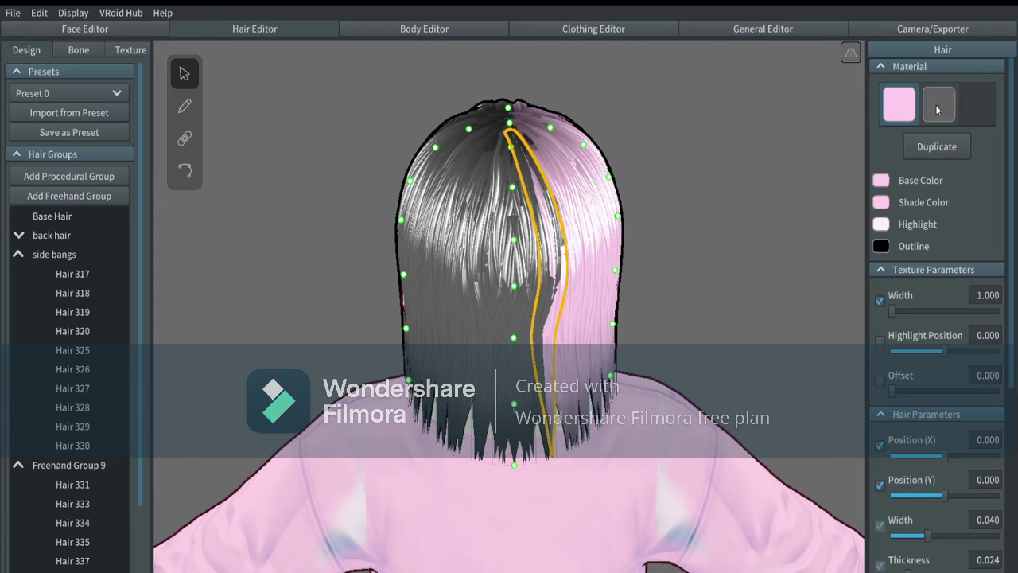
pyautogui.click(936, 103)
pyautogui.click(560, 278)
pyautogui.click(942, 116)
pyautogui.click(564, 278)
pyautogui.click(945, 108)
pyautogui.click(572, 278)
pyautogui.click(940, 109)
pyautogui.click(577, 267)
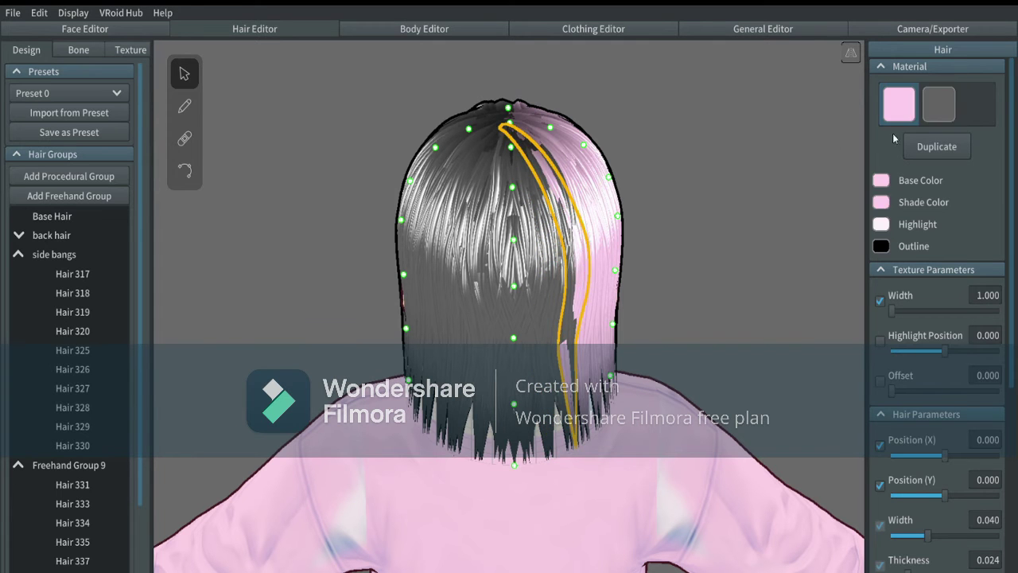
pyautogui.click(939, 110)
# - Undo the recent gray material changes on the back hair
pyautogui.moveTo(816, 238); pyautogui.dragTo(521, 181, button='right')
pyautogui.hotkey('ctrl', 'z')
pyautogui.click(682, 348)
pyautogui.click(522, 181)
pyautogui.hotkey('ctrl', 'z')
pyautogui.hotkey('ctrl', 'z')
pyautogui.hotkey('ctrl', 'z')
pyautogui.hotkey('ctrl', 'z')
pyautogui.hotkey('ctrl', 'z')
pyautogui.hotkey('ctrl', 'z')
pyautogui.hotkey('ctrl', 'z')
pyautogui.hotkey('ctrl', 'z')
pyautogui.hotkey('ctrl', 'z')
pyautogui.hotkey('ctrl', 'z')
pyautogui.hotkey('ctrl', 'z')
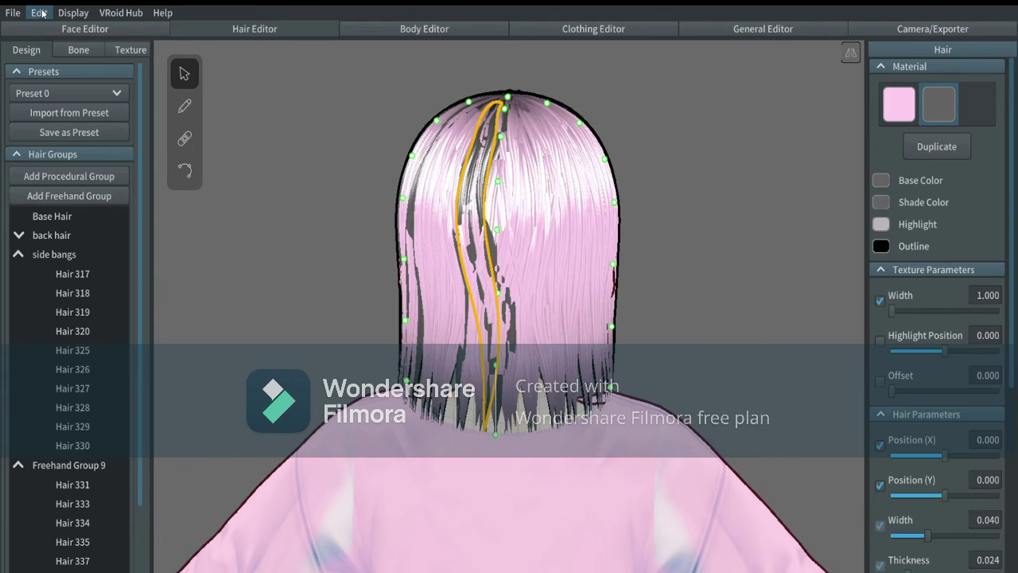
# - Redo the gray material changes for the avatar's left half of the back hair
pyautogui.click(39, 14)
pyautogui.hotkey('ctrl', 'shift', 'z')
pyautogui.hotkey('ctrl', 'shift', 'z')
pyautogui.hotkey('ctrl', 'shift', 'z')
pyautogui.hotkey('ctrl', 'shift', 'z')
pyautogui.hotkey('ctrl', 'shift', 'z')
pyautogui.hotkey('ctrl', 'shift', 'z')
pyautogui.hotkey('ctrl', 'shift', 'z')
pyautogui.hotkey('ctrl', 'shift', 'z')
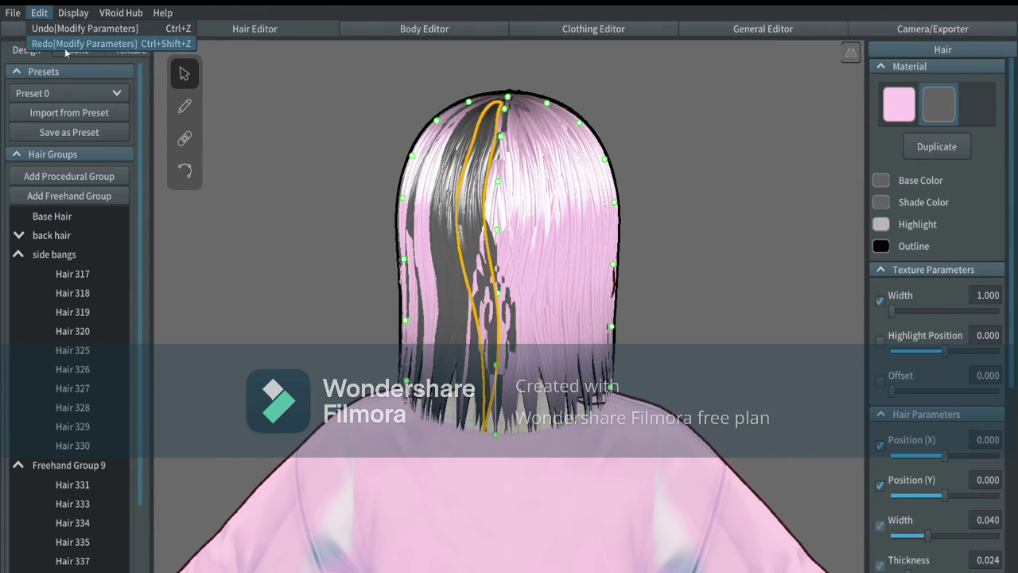
pyautogui.click(64, 48)
pyautogui.click(65, 47)
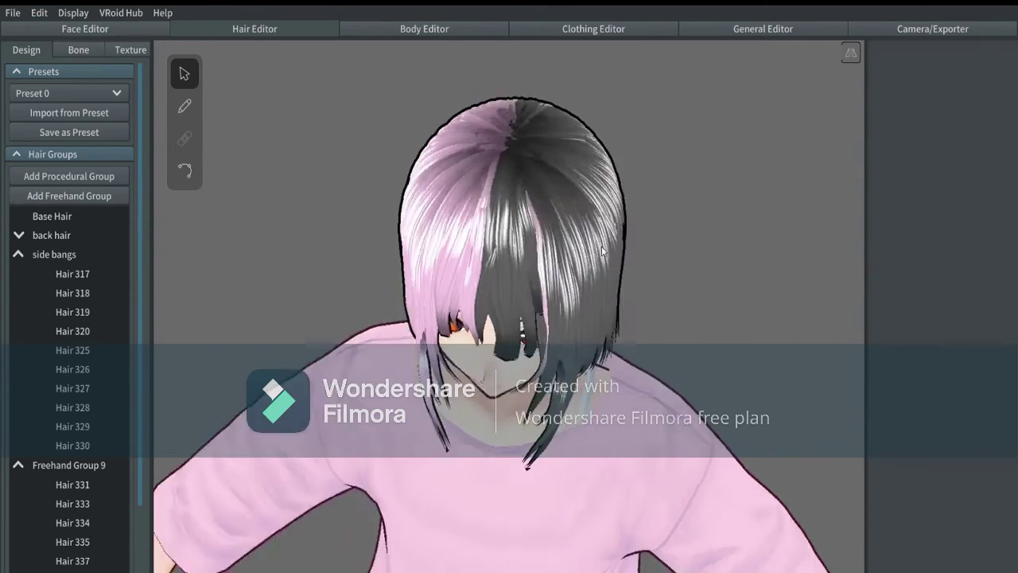
# - Test the pink and gray materials on strands along the color boundary at the back
pyautogui.moveTo(522, 335); pyautogui.dragTo(514, 196, button='right')
pyautogui.click(514, 196)
pyautogui.hotkey('ctrl', 'z')
pyautogui.click(951, 113)
pyautogui.click(497, 327)
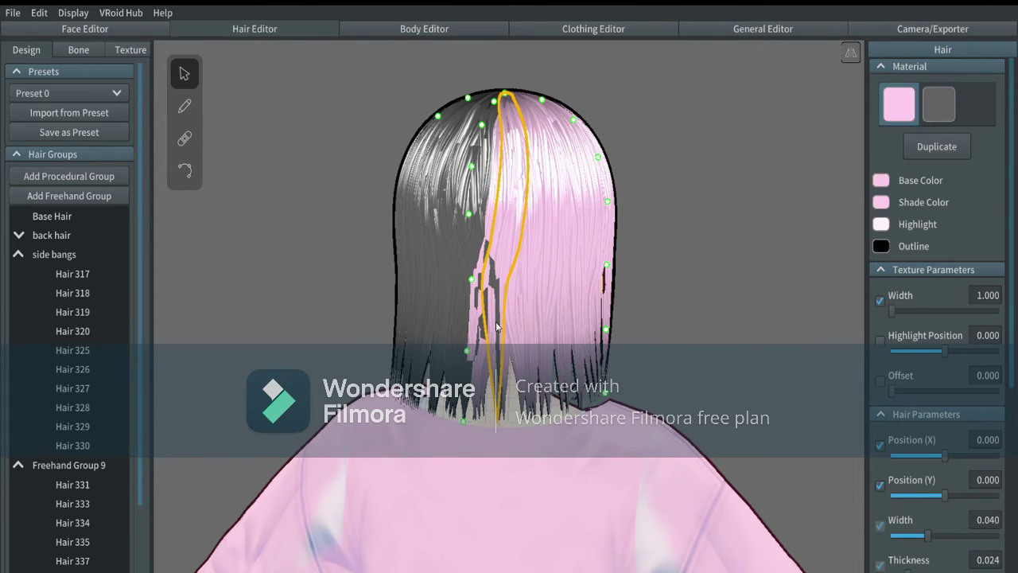
pyautogui.click(482, 309)
pyautogui.click(901, 113)
pyautogui.click(949, 101)
pyautogui.click(385, 292)
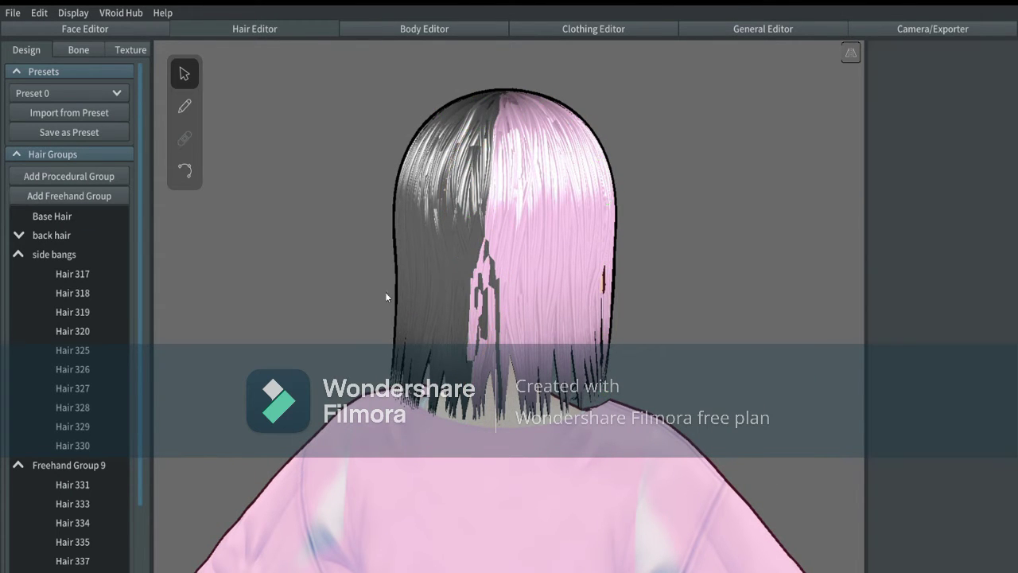
# - Keep the overlapping back-center strand gray and move its control points toward the gray half
pyautogui.click(495, 314)
pyautogui.click(893, 116)
pyautogui.click(944, 113)
pyautogui.click(184, 171)
pyautogui.moveTo(492, 272); pyautogui.dragTo(463, 270)
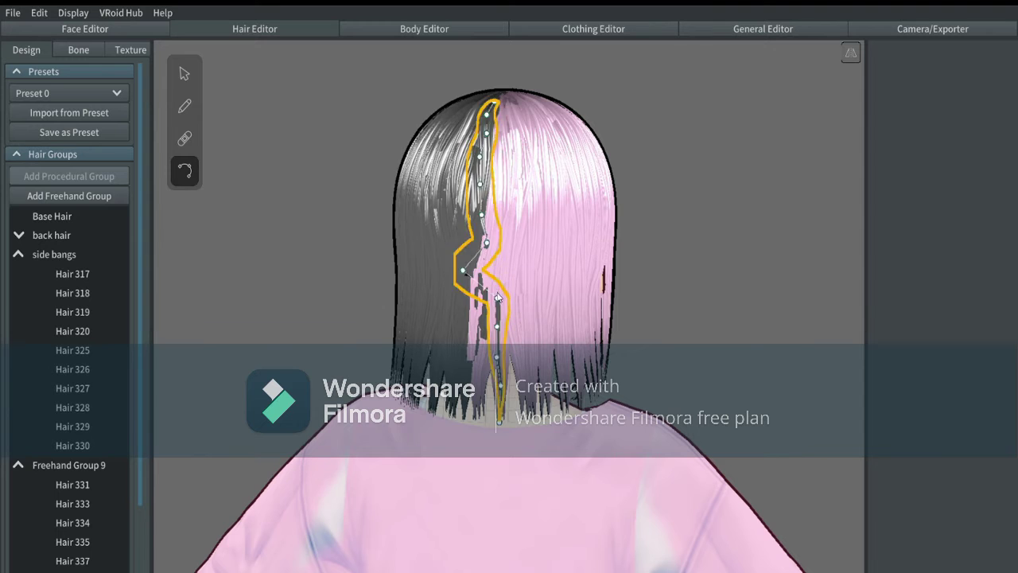
pyautogui.moveTo(496, 305); pyautogui.dragTo(469, 362)
pyautogui.moveTo(500, 386)
pyautogui.mouseDown()
pyautogui.moveTo(471, 391)
pyautogui.moveTo(471, 422)
pyautogui.mouseUp()
pyautogui.moveTo(486, 243)
pyautogui.mouseDown()
pyautogui.moveTo(471, 243)
pyautogui.moveTo(475, 215)
pyautogui.mouseUp()
# - Adjust the control points of the strands at the back color boundary to form a smooth, straight dividing line
pyautogui.click(80, 235)
pyautogui.click(182, 77)
pyautogui.click(185, 170)
pyautogui.moveTo(481, 276); pyautogui.dragTo(461, 278)
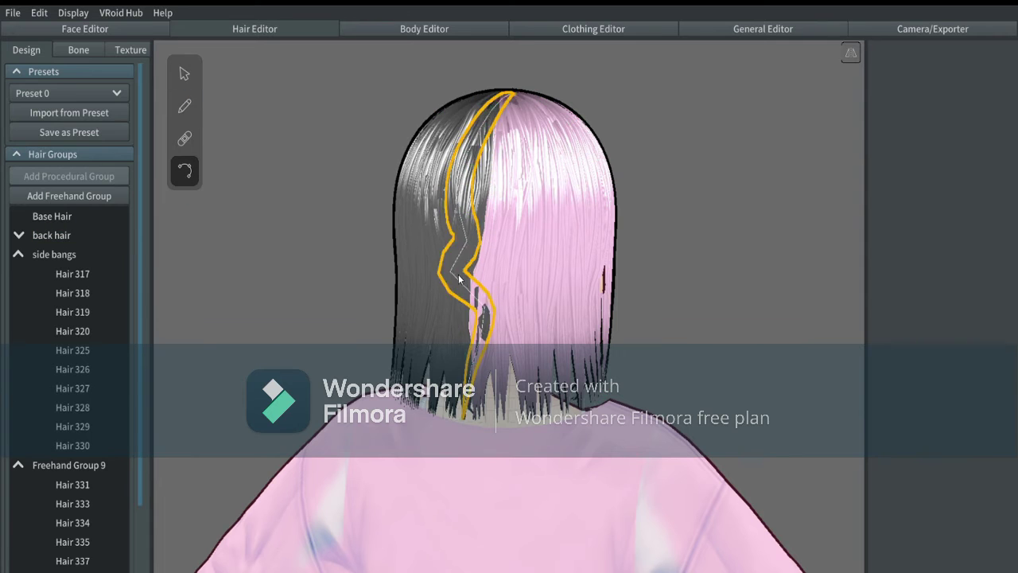
pyautogui.moveTo(485, 310); pyautogui.dragTo(470, 270)
pyautogui.click(480, 327)
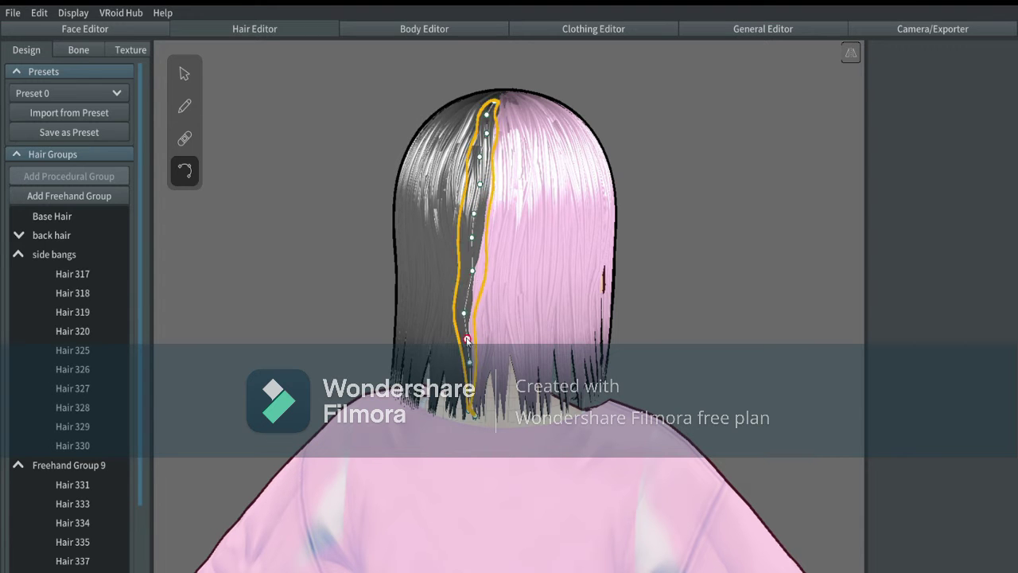
pyautogui.moveTo(466, 338); pyautogui.dragTo(470, 318)
# - Deselect the strand and collapse the strand lists of the front and side bangs
pyautogui.click(700, 241)
pyautogui.moveTo(706, 241); pyautogui.dragTo(429, 240, button='right')
pyautogui.click(19, 466)
pyautogui.click(19, 254)
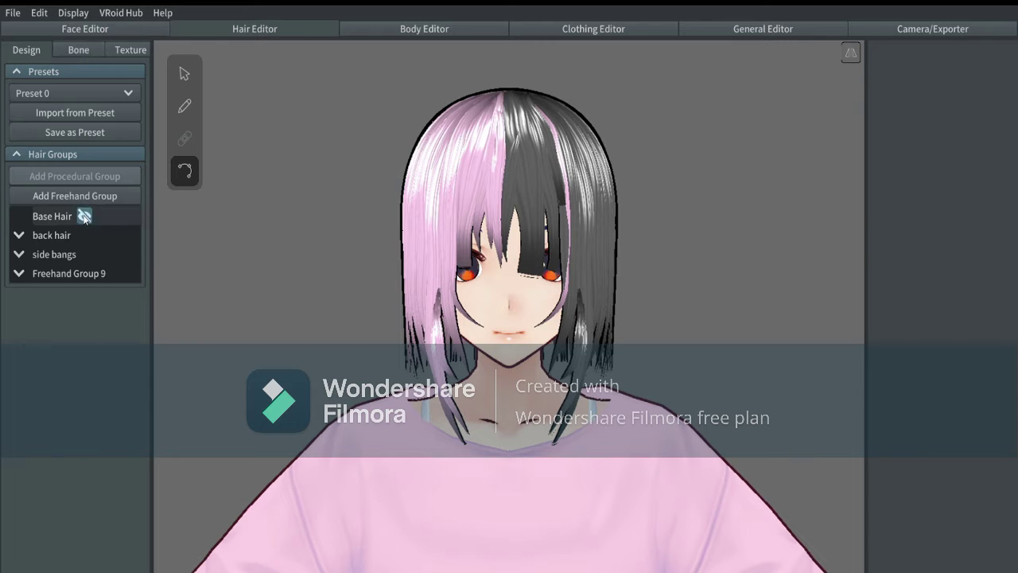
# - Switch to texture editing in the Face Editor
pyautogui.click(96, 29)
pyautogui.click(65, 96)
pyautogui.click(132, 52)
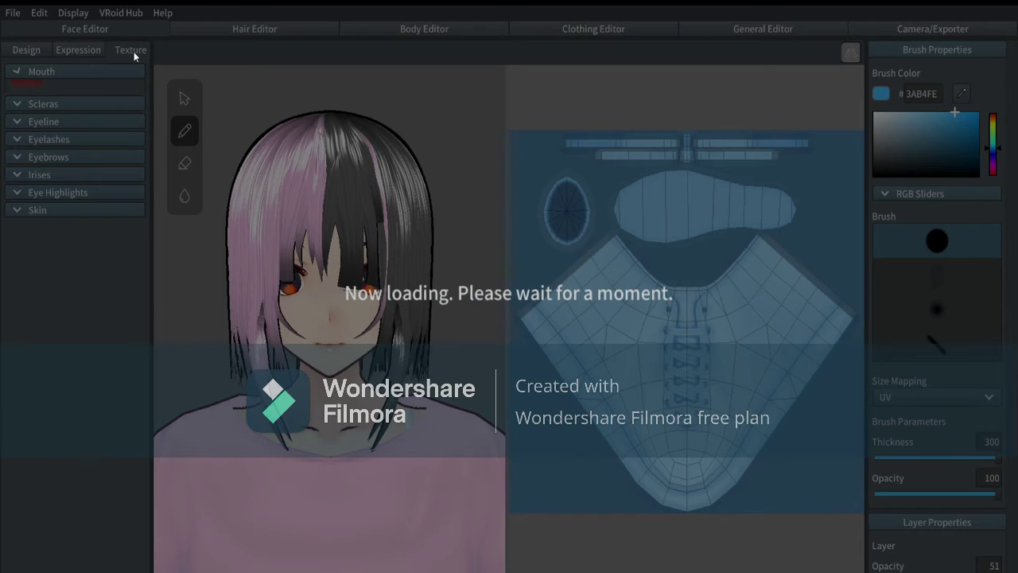
# - Open the default image layer of the eyeline texture and erase the default eyelines of both eyes at thickness 300
pyautogui.click(97, 232)
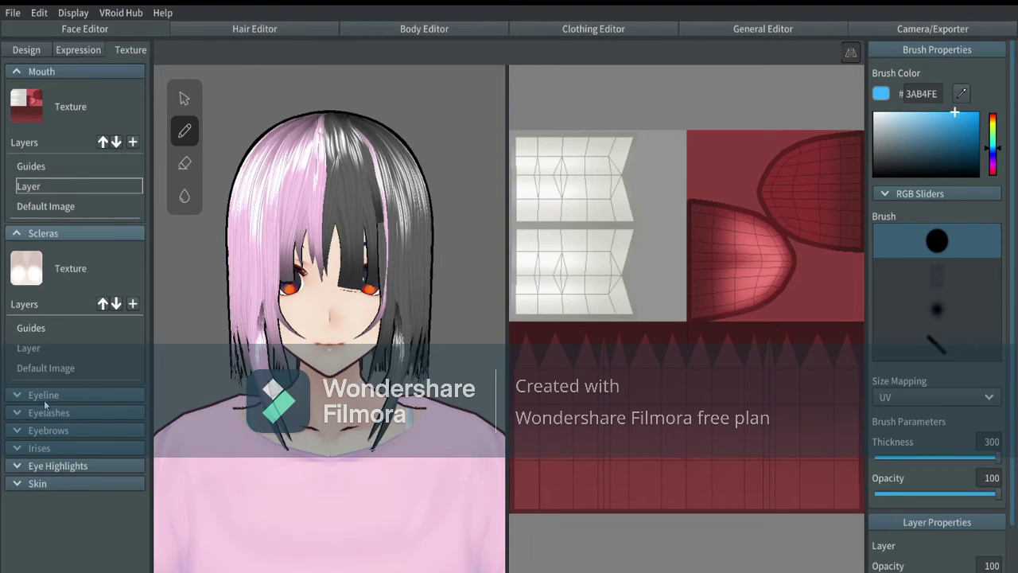
pyautogui.click(44, 396)
pyautogui.click(23, 447)
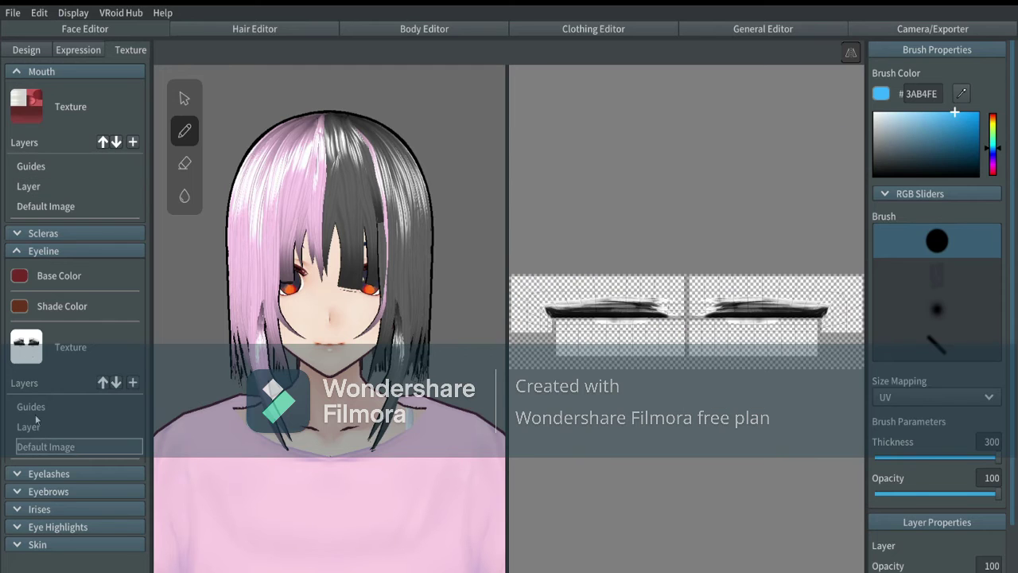
pyautogui.moveTo(1012, 95); pyautogui.dragTo(1012, 151)
pyautogui.click(185, 164)
pyautogui.moveTo(618, 310); pyautogui.dragTo(804, 302)
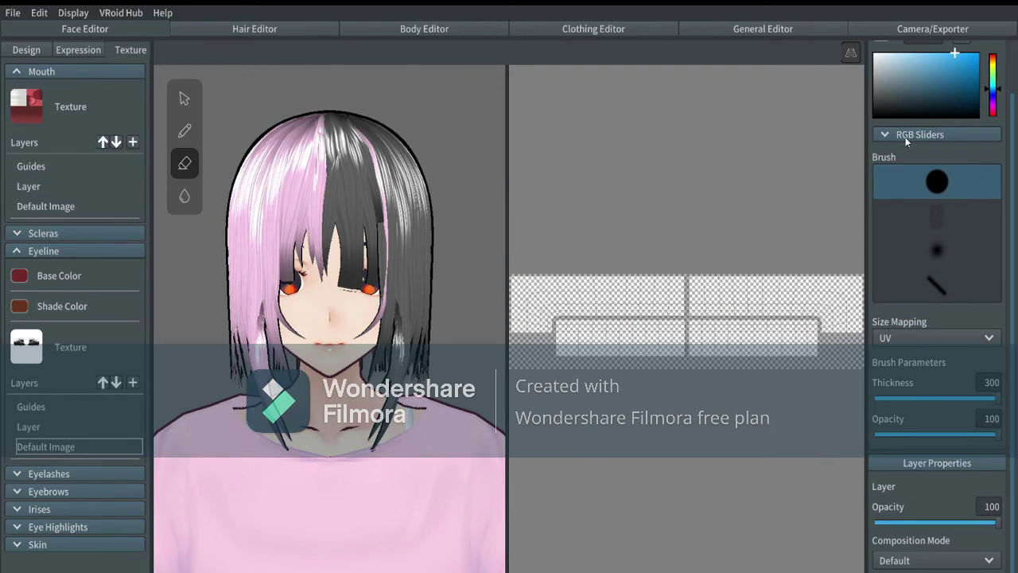
# - Switch to the pen with a black brush color and a thickness of 20
pyautogui.click(185, 131)
pyautogui.scroll(2, 637, 308)
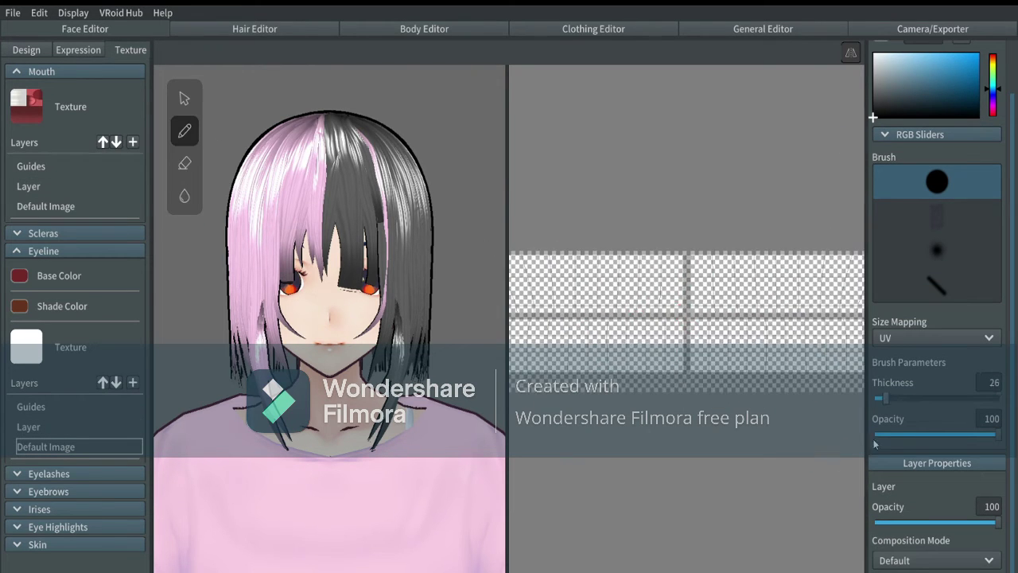
pyautogui.scroll(-2, 686, 278)
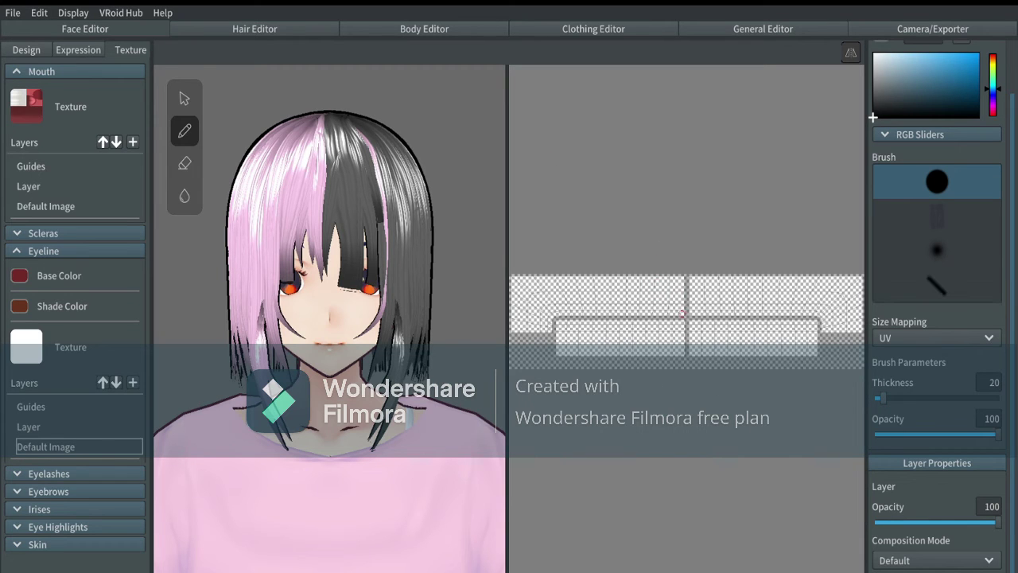
pyautogui.hotkey('ctrl', 'z')
pyautogui.moveTo(685, 311); pyautogui.dragTo(582, 304)
pyautogui.click(937, 216)
pyautogui.hotkey('ctrl', 'z')
pyautogui.click(937, 182)
# - Paint black eyelines along the upper lids and down the outer corners of both eyes with the round brush at thickness 23
pyautogui.moveTo(894, 399); pyautogui.dragTo(885, 399)
pyautogui.moveTo(681, 312)
pyautogui.mouseDown()
pyautogui.moveTo(554, 323)
pyautogui.moveTo(574, 355)
pyautogui.mouseUp()
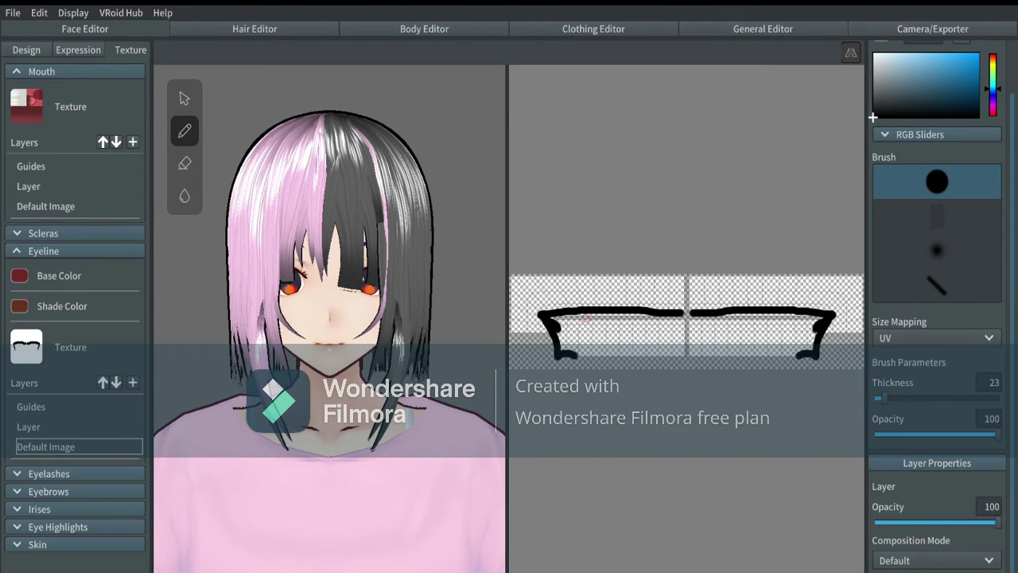
pyautogui.hotkey('ctrl', 'z')
pyautogui.moveTo(680, 308); pyautogui.dragTo(563, 343)
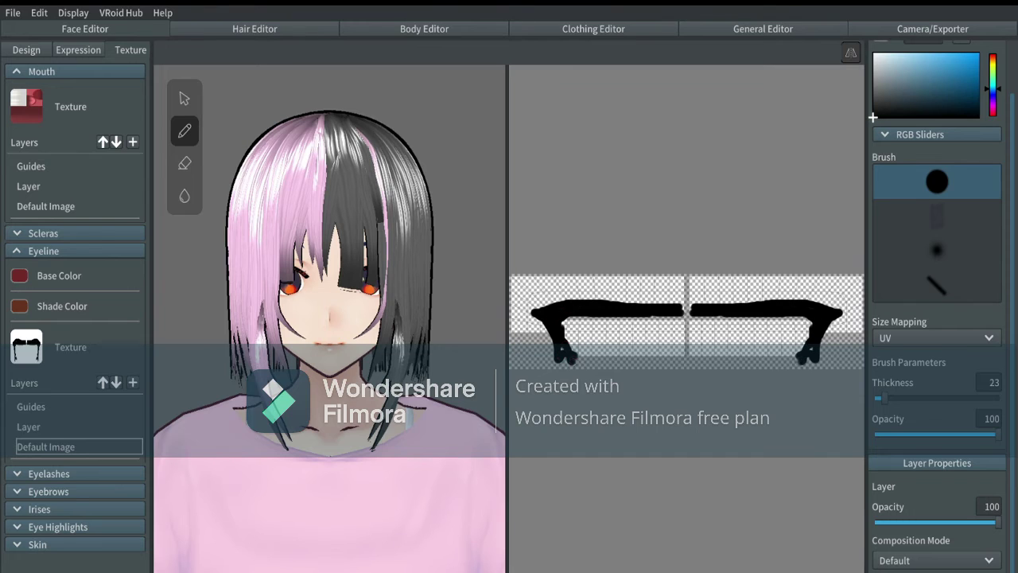
# - Reshape the black eyelines by erasing along their upper edges and ends and repainting thicker outer corners
pyautogui.click(72, 251)
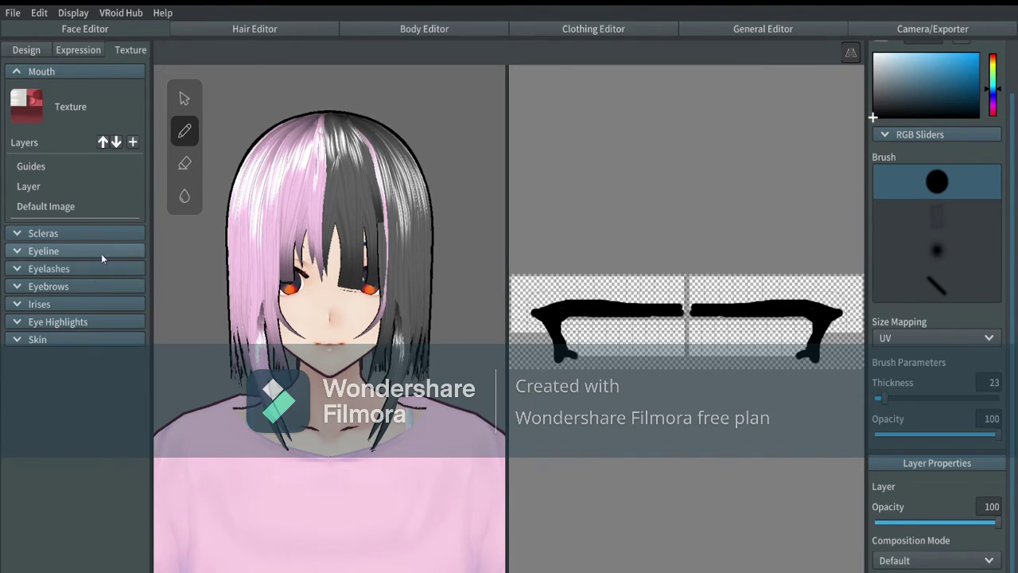
pyautogui.click(88, 269)
pyautogui.click(185, 163)
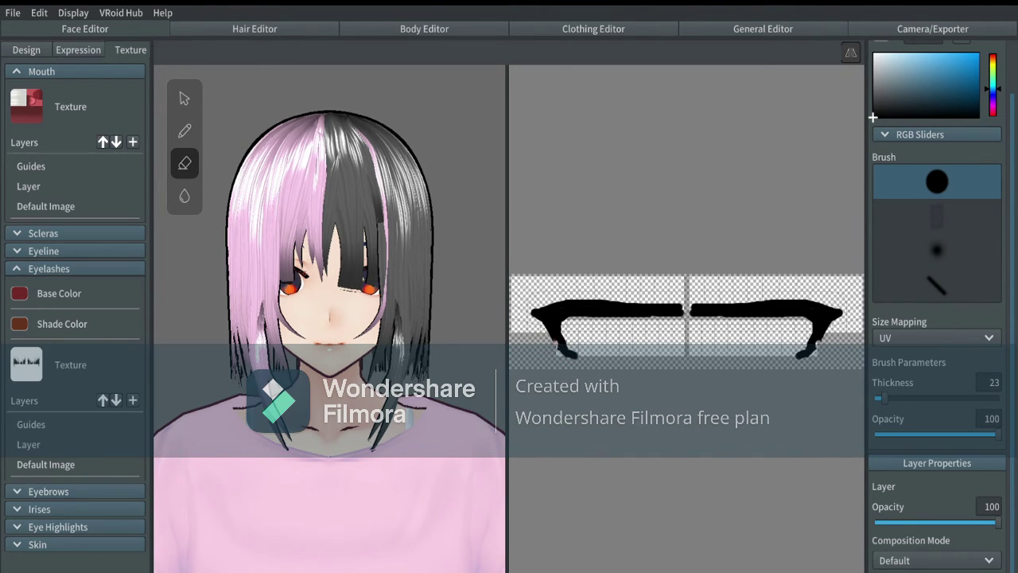
pyautogui.click(183, 129)
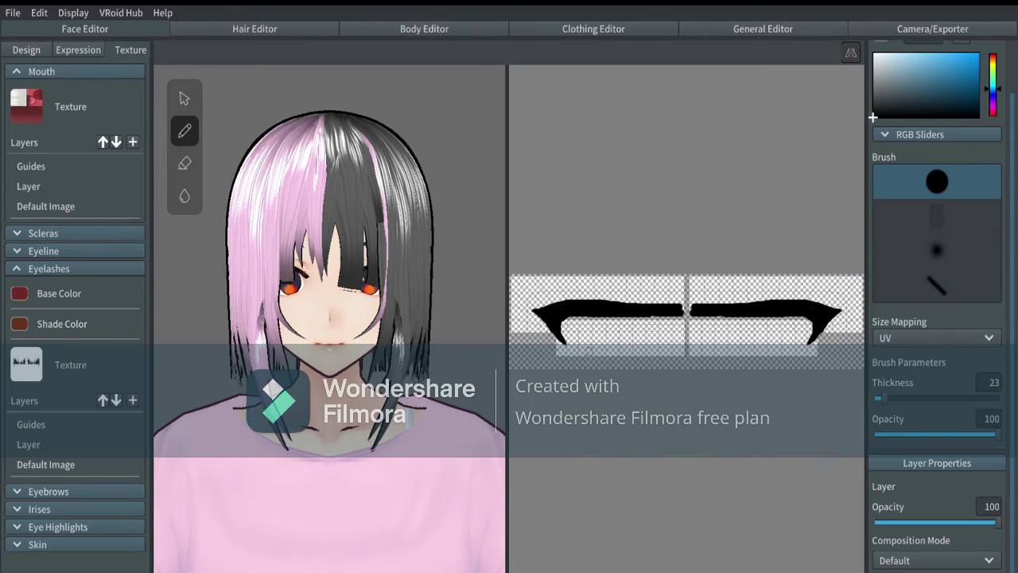
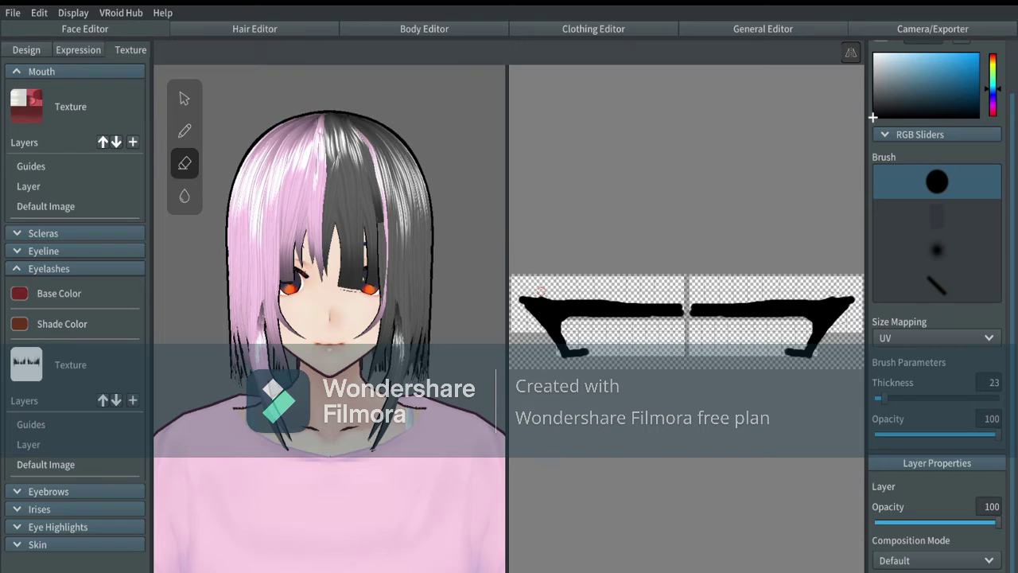
pyautogui.moveTo(553, 299); pyautogui.dragTo(681, 305)
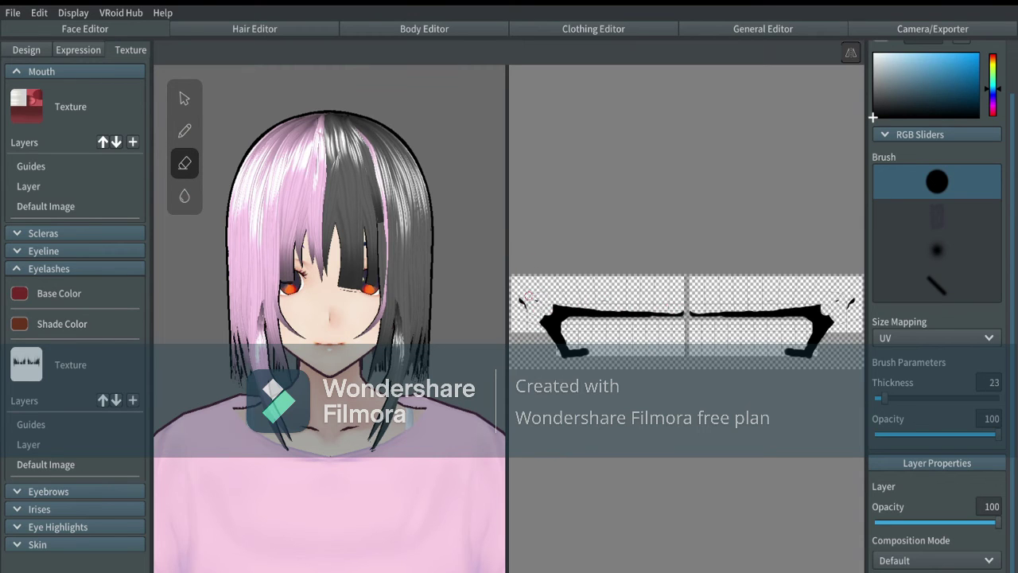
pyautogui.click(182, 127)
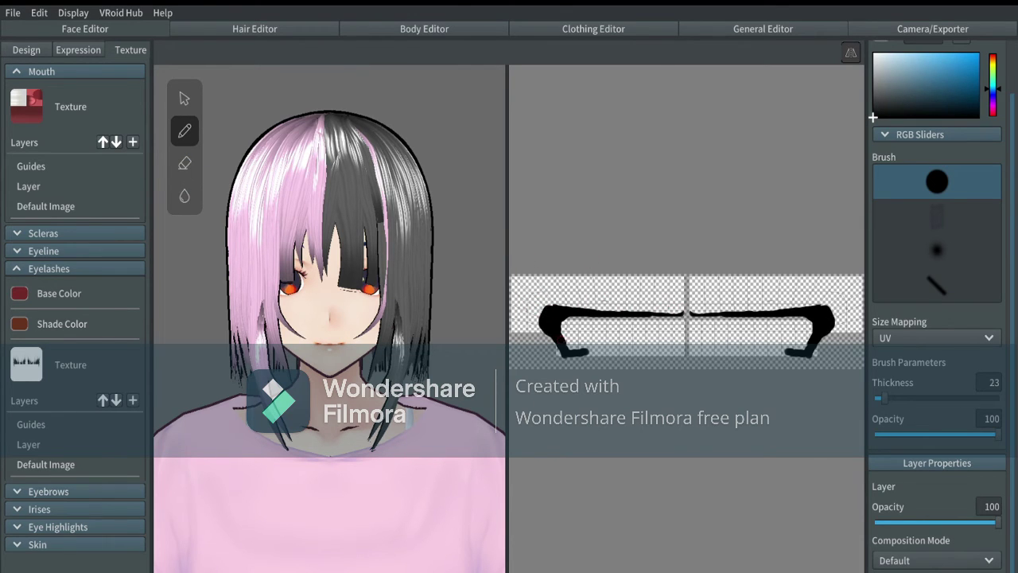
pyautogui.moveTo(566, 354); pyautogui.dragTo(574, 350)
pyautogui.hotkey('ctrl', 'z')
# - Erase the default eyelashes from the eyelash texture's default image layer with the eraser at thickness 300
pyautogui.click(43, 467)
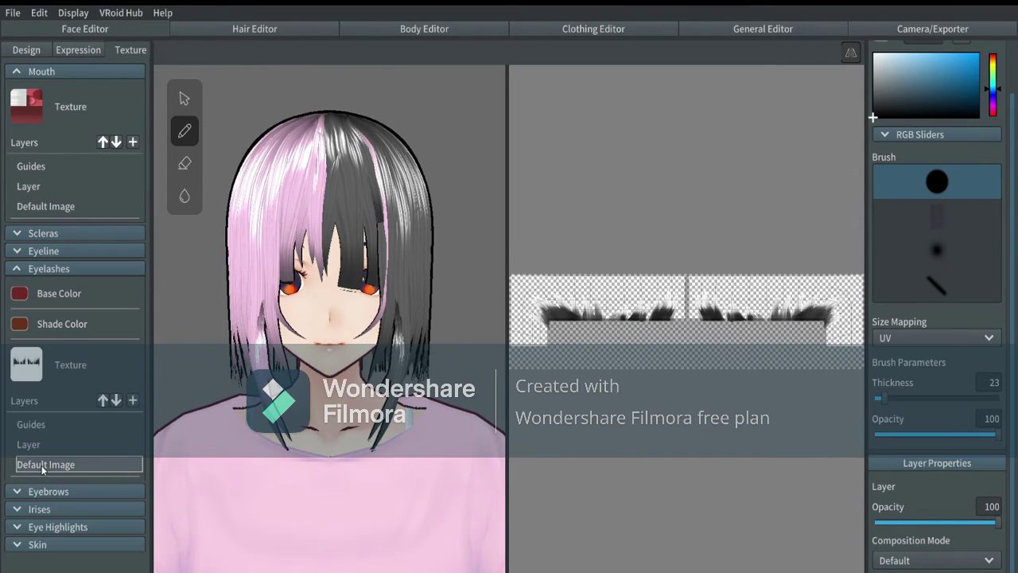
pyautogui.click(184, 163)
pyautogui.moveTo(883, 398); pyautogui.dragTo(1000, 399)
pyautogui.moveTo(824, 309); pyautogui.dragTo(661, 274)
pyautogui.click(70, 269)
# - Select the irises' empty paint layer and dab a magenta circle on both irises with the pen at thickness 173
pyautogui.click(36, 307)
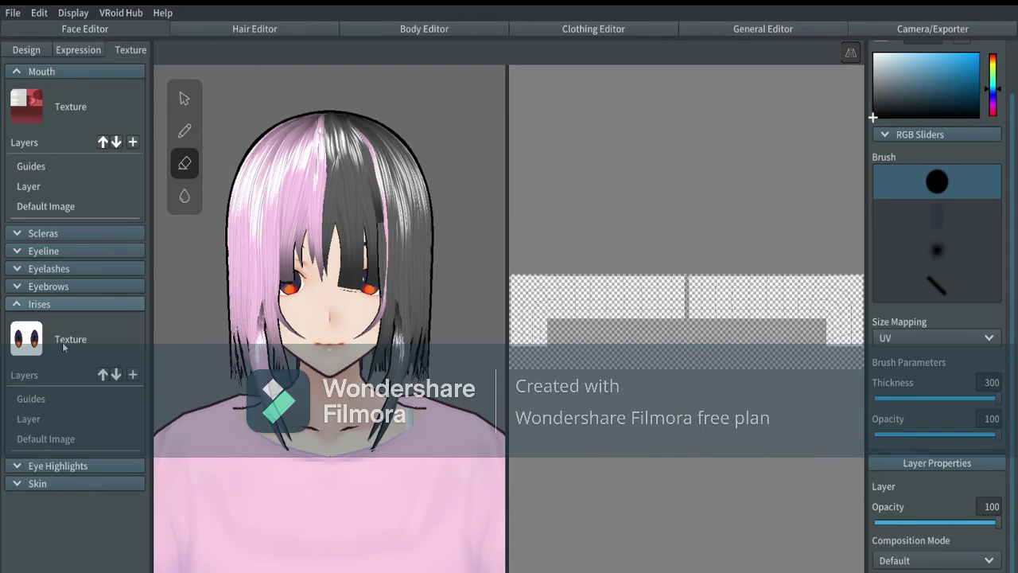
pyautogui.rightClick(78, 438)
pyautogui.click(79, 422)
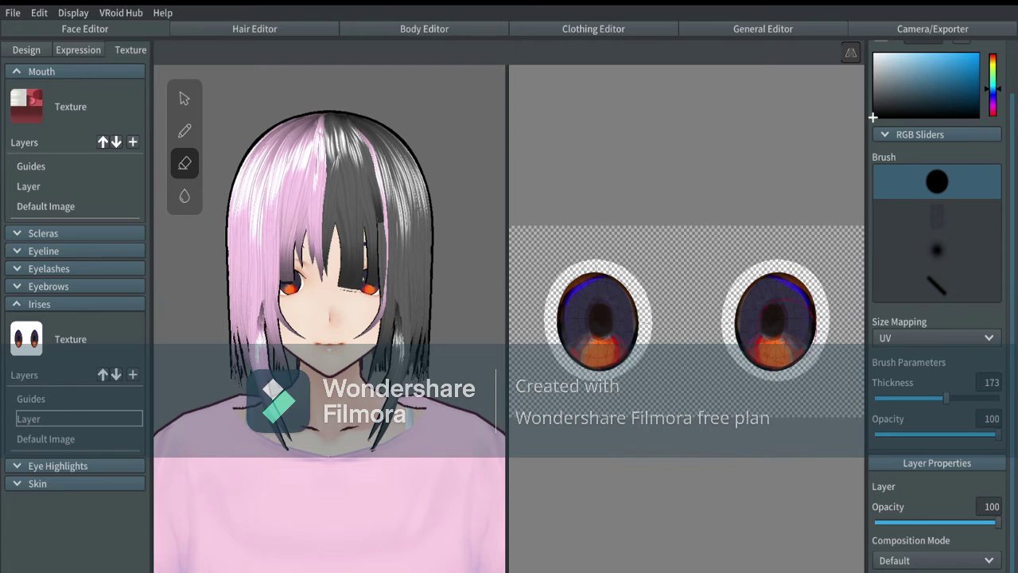
pyautogui.click(993, 106)
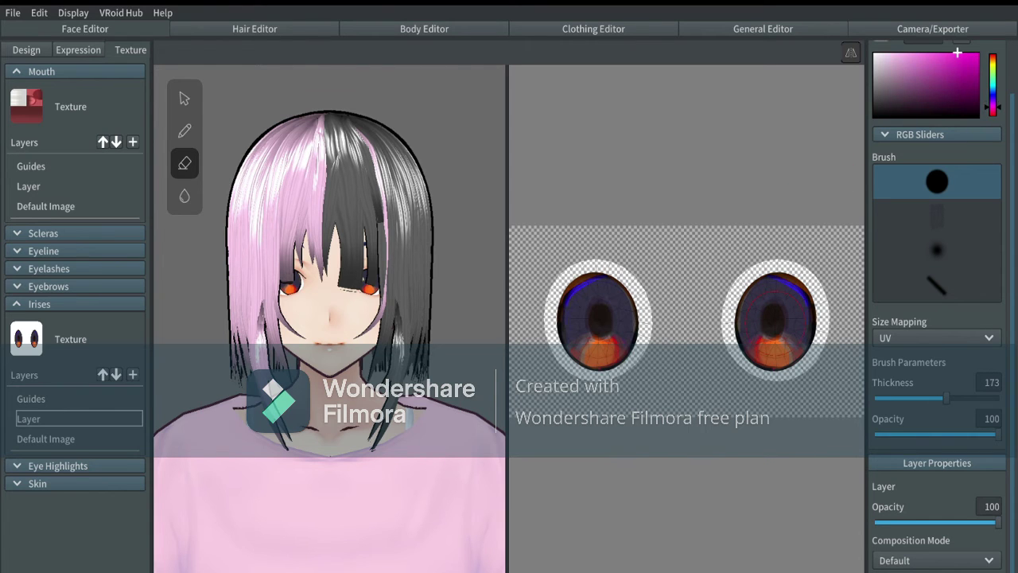
pyautogui.click(184, 131)
pyautogui.click(780, 315)
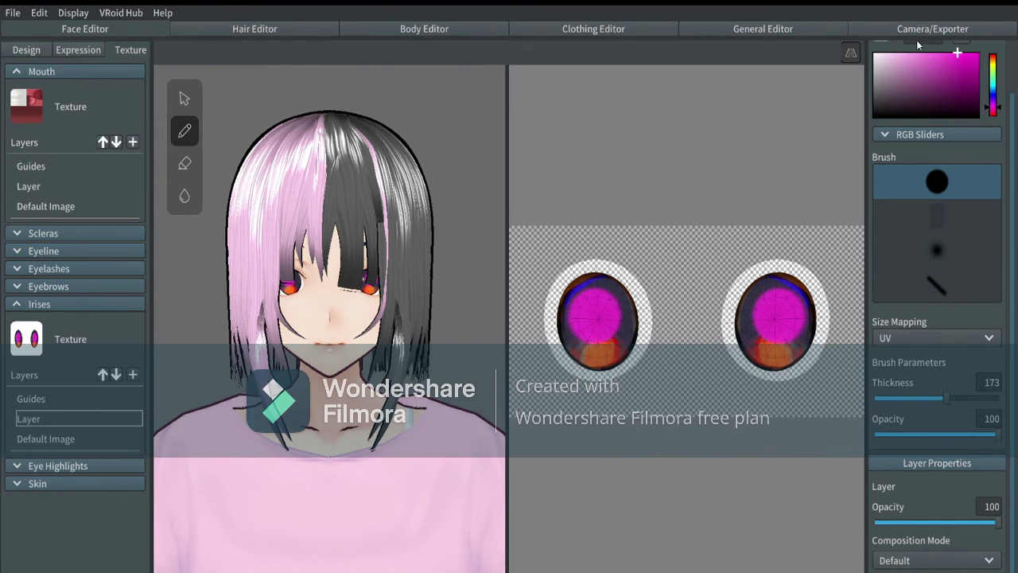
# - Change the brush color to a light purple and paint over both irises completely
pyautogui.click(993, 97)
pyautogui.click(935, 54)
pyautogui.click(783, 314)
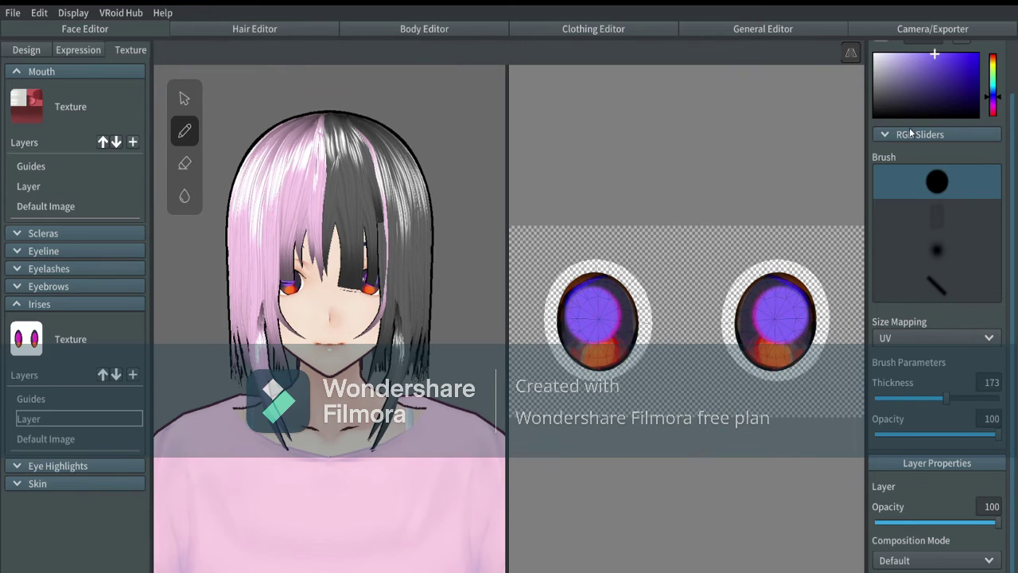
pyautogui.moveTo(783, 314)
pyautogui.mouseDown()
pyautogui.moveTo(766, 344)
pyautogui.moveTo(778, 300)
pyautogui.moveTo(760, 322)
pyautogui.moveTo(795, 305)
pyautogui.mouseUp()
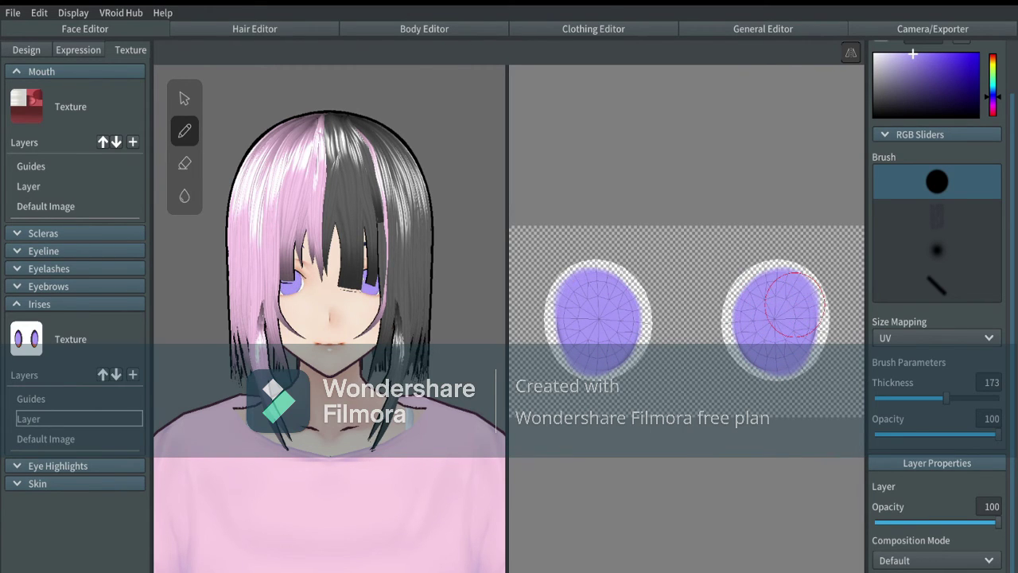
# - Clean up the upper edges of the purple irises by erasing and then repainting them at thickness 102
pyautogui.click(184, 163)
pyautogui.moveTo(628, 236); pyautogui.dragTo(599, 243)
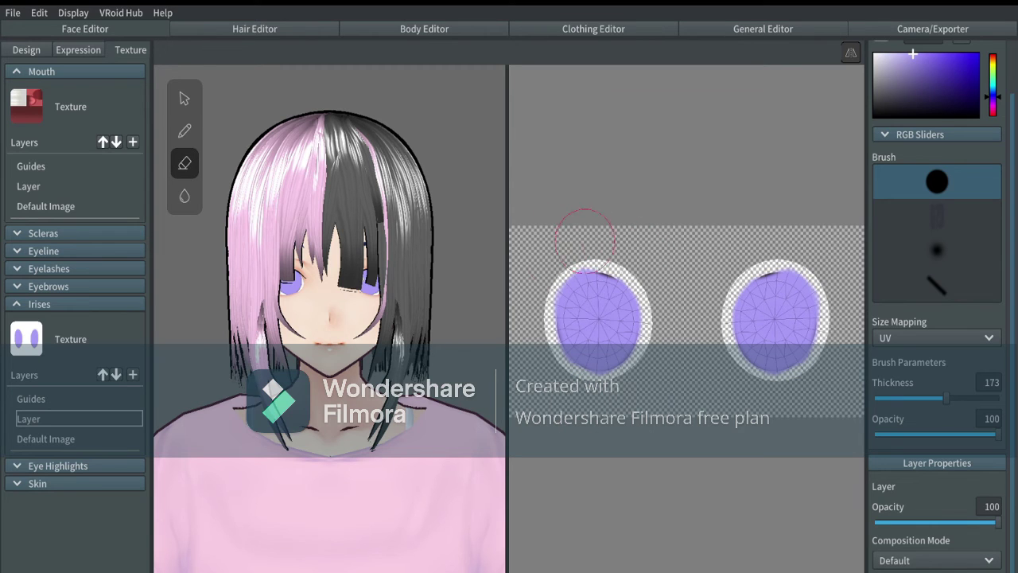
pyautogui.moveTo(536, 303); pyautogui.dragTo(595, 253)
pyautogui.click(185, 130)
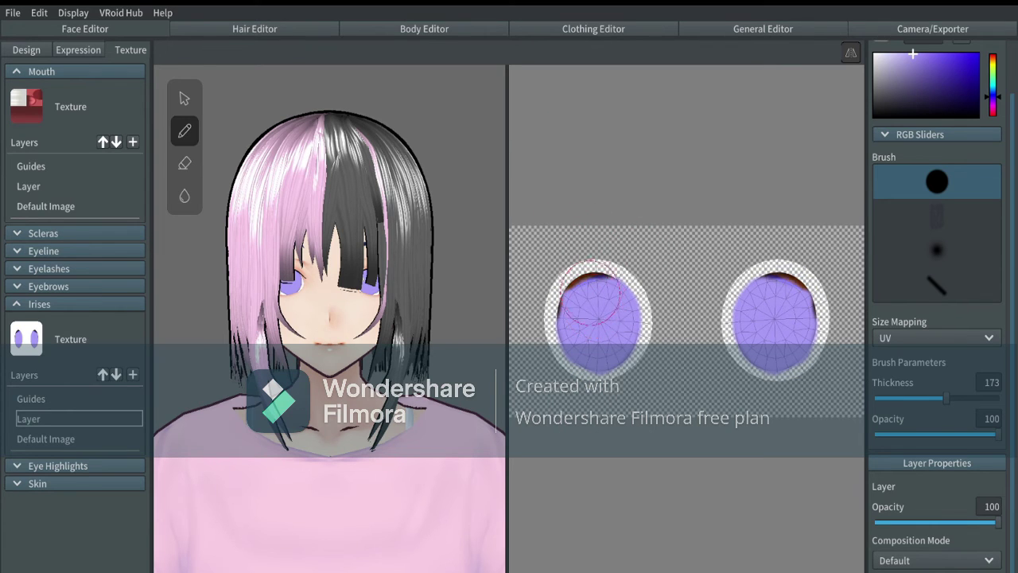
pyautogui.click(591, 293)
pyautogui.hotkey('ctrl', 'z')
pyautogui.moveTo(601, 293); pyautogui.dragTo(563, 312)
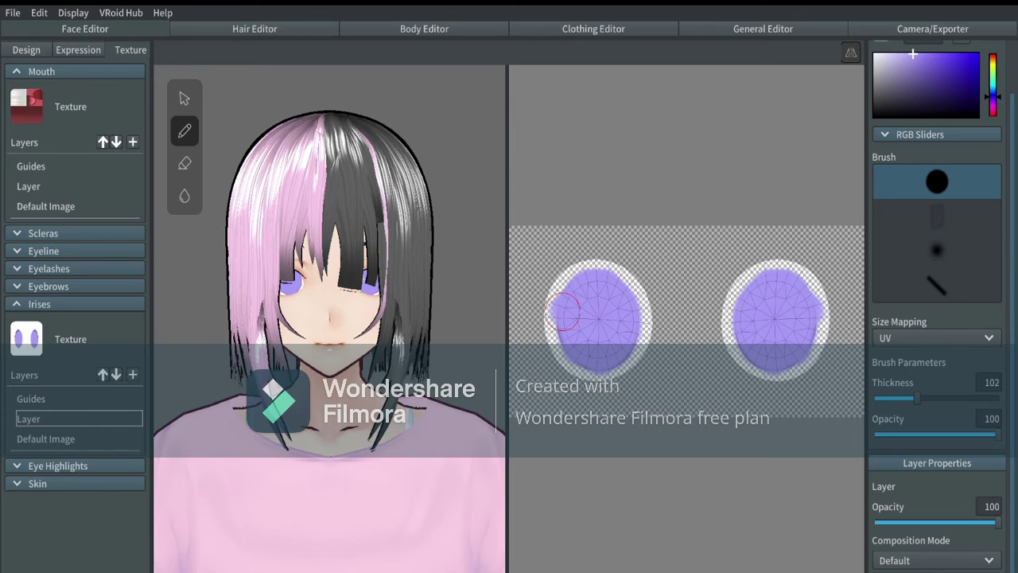
# - Add a new layer to the iris texture, select it and choose a deeper purple brush color
pyautogui.click(133, 375)
pyautogui.click(96, 419)
pyautogui.click(936, 53)
pyautogui.moveTo(647, 318); pyautogui.dragTo(523, 309)
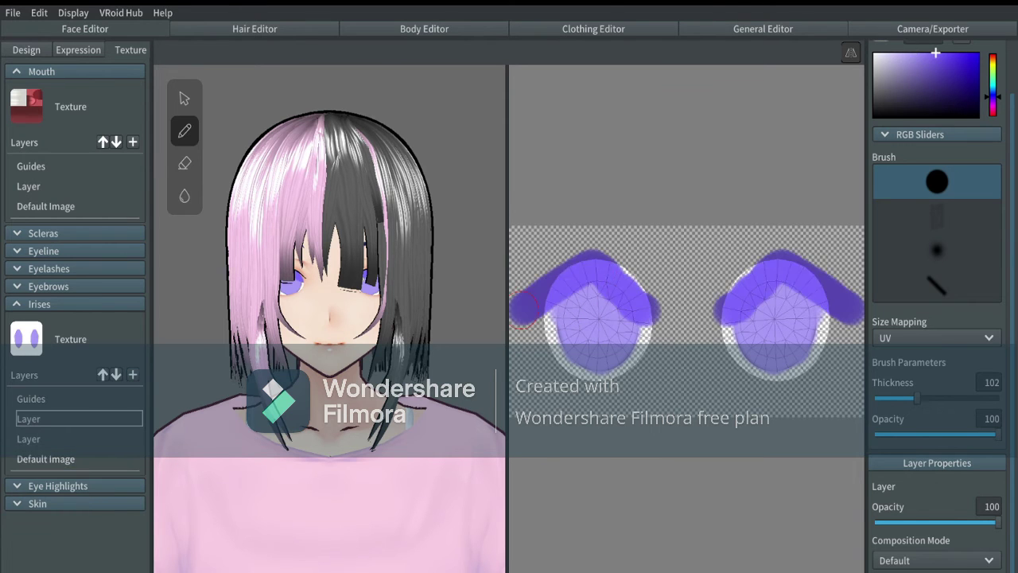
pyautogui.hotkey('ctrl', 'z')
pyautogui.moveTo(917, 398); pyautogui.dragTo(889, 397)
pyautogui.moveTo(639, 321); pyautogui.dragTo(551, 309)
pyautogui.hotkey('ctrl', 'z')
# - Paint a deeper purple band across the upper half of both irises at thickness 191 and add another iris layer
pyautogui.moveTo(889, 398); pyautogui.dragTo(954, 397)
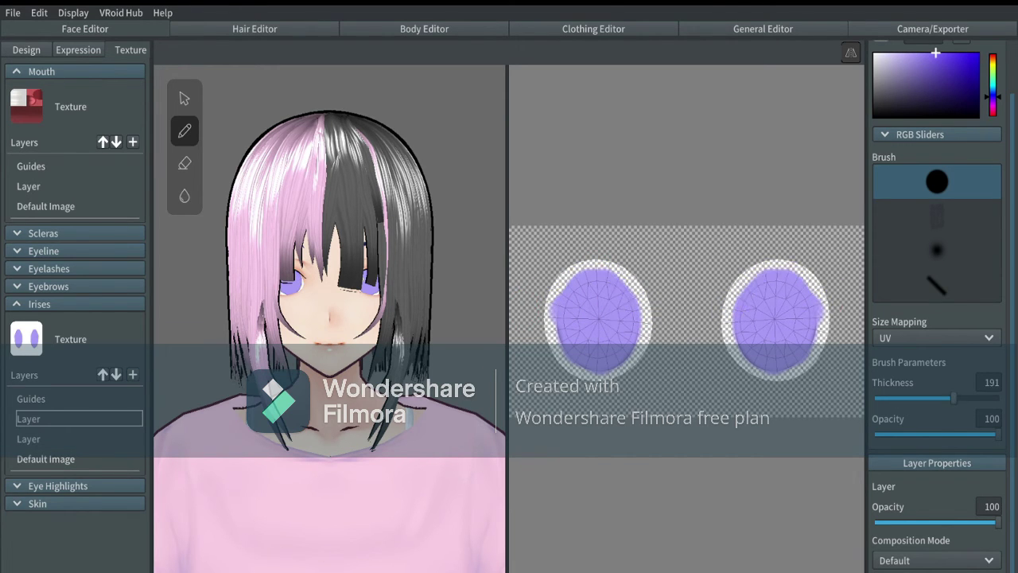
pyautogui.moveTo(740, 272)
pyautogui.mouseDown()
pyautogui.moveTo(727, 258)
pyautogui.moveTo(852, 286)
pyautogui.mouseUp()
pyautogui.click(135, 375)
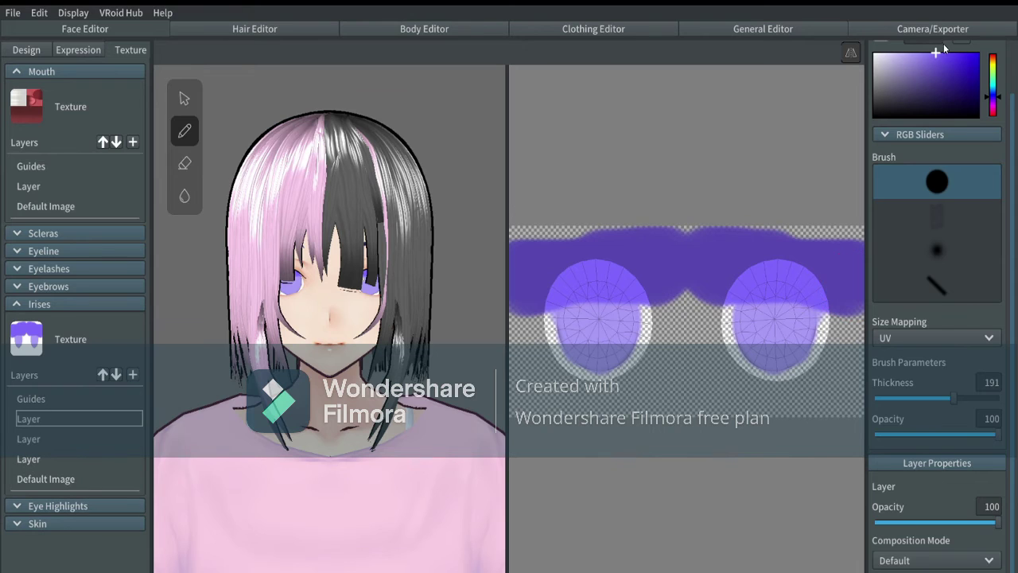
pyautogui.click(927, 54)
pyautogui.click(957, 253)
pyautogui.click(950, 182)
pyautogui.moveTo(954, 398); pyautogui.dragTo(905, 398)
pyautogui.moveTo(602, 316)
pyautogui.mouseDown()
pyautogui.moveTo(602, 327)
pyautogui.moveTo(650, 299)
pyautogui.mouseUp()
pyautogui.hotkey('ctrl', 'z')
pyautogui.hotkey('ctrl', 'z')
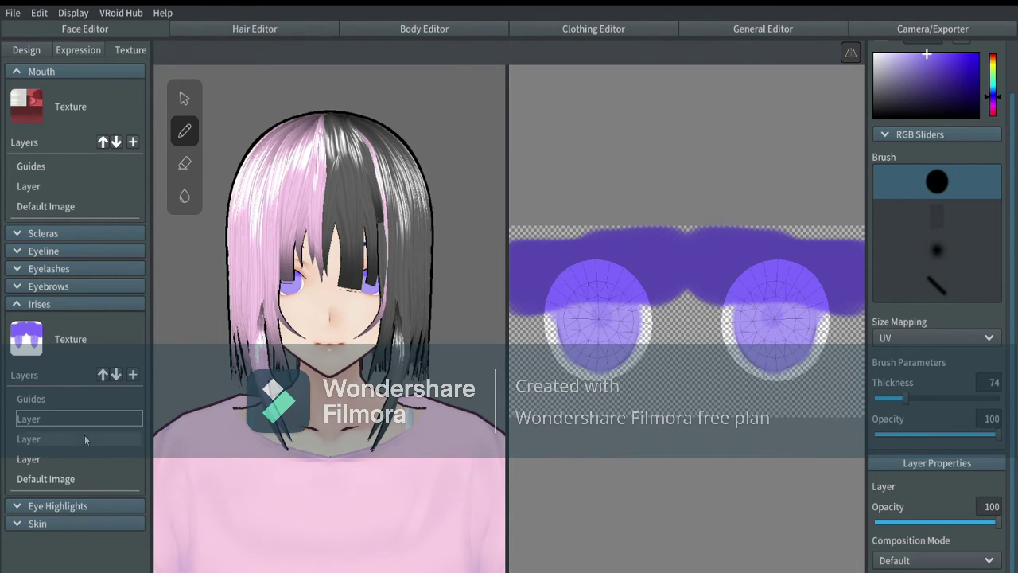
# - On the shading layer, extend the deeper purple down the sides of both irises with the pen at thickness 22
pyautogui.click(86, 439)
pyautogui.click(964, 42)
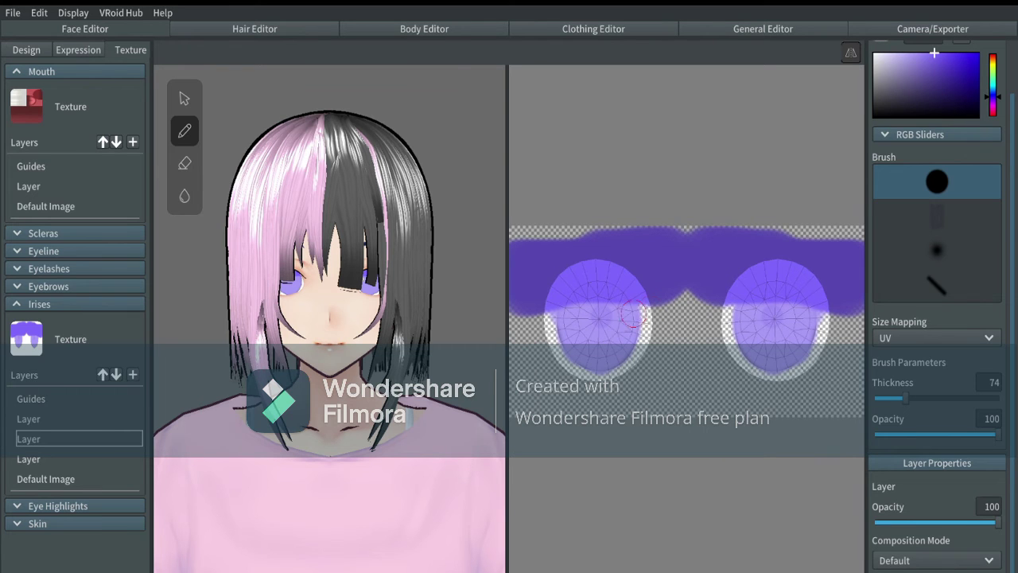
pyautogui.moveTo(632, 315)
pyautogui.mouseDown()
pyautogui.moveTo(525, 315)
pyautogui.moveTo(660, 311)
pyautogui.moveTo(565, 320)
pyautogui.moveTo(629, 331)
pyautogui.moveTo(566, 345)
pyautogui.moveTo(521, 300)
pyautogui.moveTo(525, 326)
pyautogui.mouseUp()
pyautogui.hotkey('ctrl', 'z')
pyautogui.scroll(5, 563, 345)
pyautogui.scroll(-1, 801, 311)
pyautogui.scroll(-3, 498, 314)
pyautogui.scroll(-3, 557, 312)
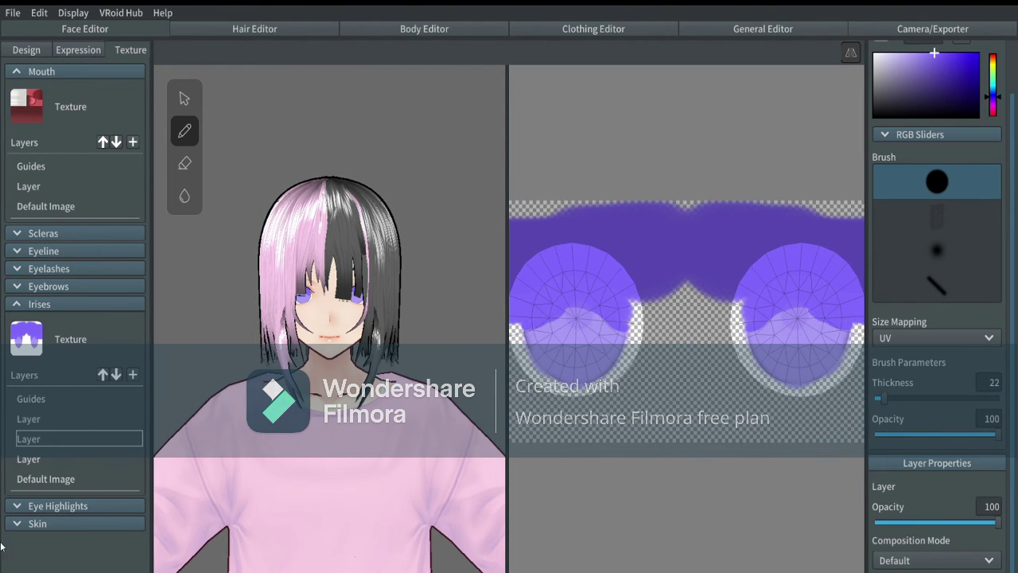
# - Select the uppermost iris layer and paint a deeper purple pupil in the center of both irises at thickness 100
pyautogui.click(80, 419)
pyautogui.moveTo(884, 399); pyautogui.dragTo(917, 402)
pyautogui.moveTo(574, 310); pyautogui.dragTo(576, 328)
# - Add another iris layer, choose a golden yellow brush color and set the layer's composition mode to Color Burn
pyautogui.click(133, 375)
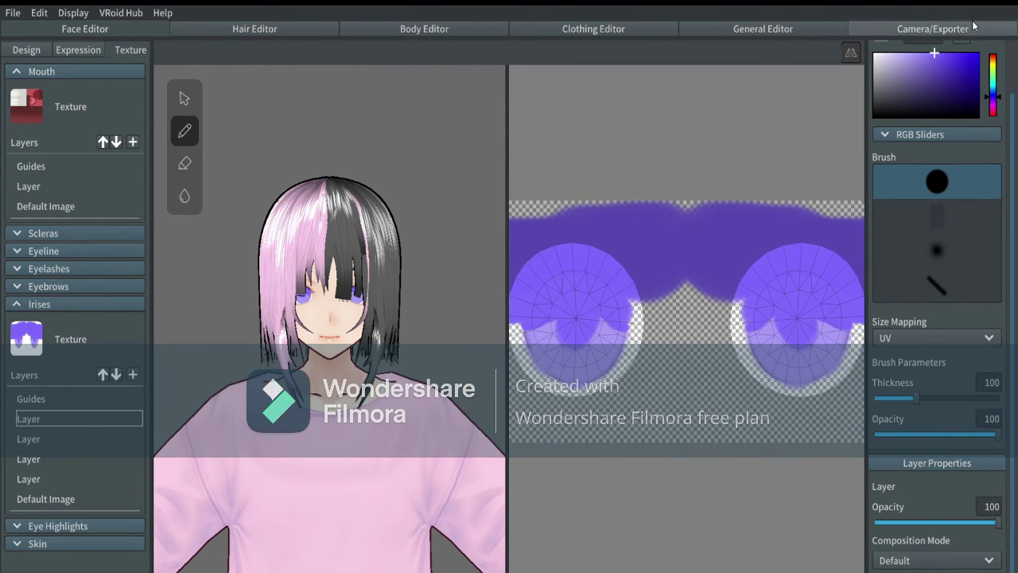
pyautogui.click(991, 66)
pyautogui.moveTo(993, 58); pyautogui.dragTo(992, 62)
pyautogui.click(939, 55)
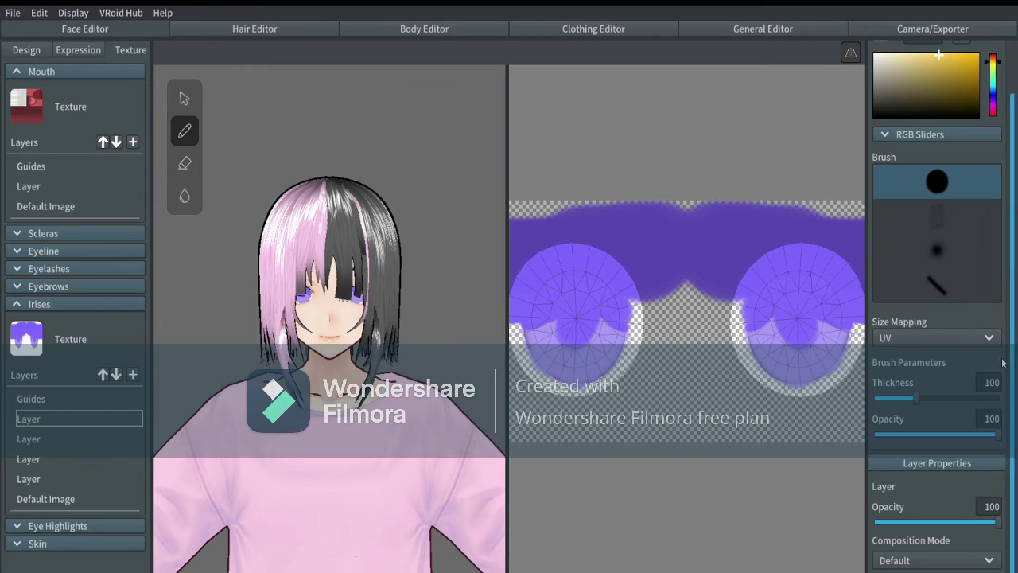
pyautogui.click(935, 560)
pyautogui.scroll(-3, 986, 491)
pyautogui.scroll(3, 954, 478)
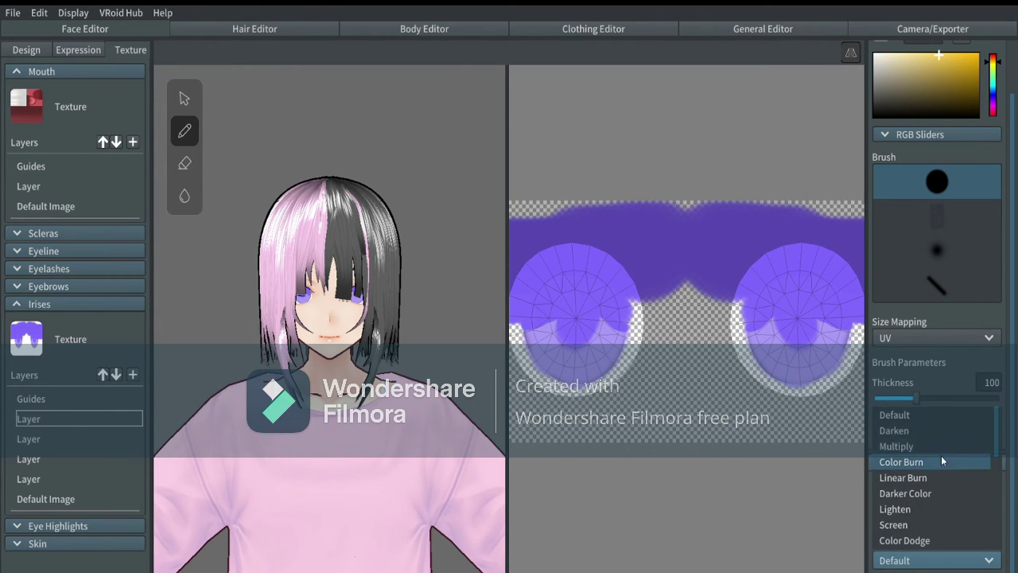
pyautogui.click(941, 461)
# - Paint yellow over the lower part of both irises and erase the paint that spills past their lower edges
pyautogui.moveTo(577, 369); pyautogui.dragTo(554, 366)
pyautogui.click(191, 166)
pyautogui.moveTo(607, 388); pyautogui.dragTo(585, 397)
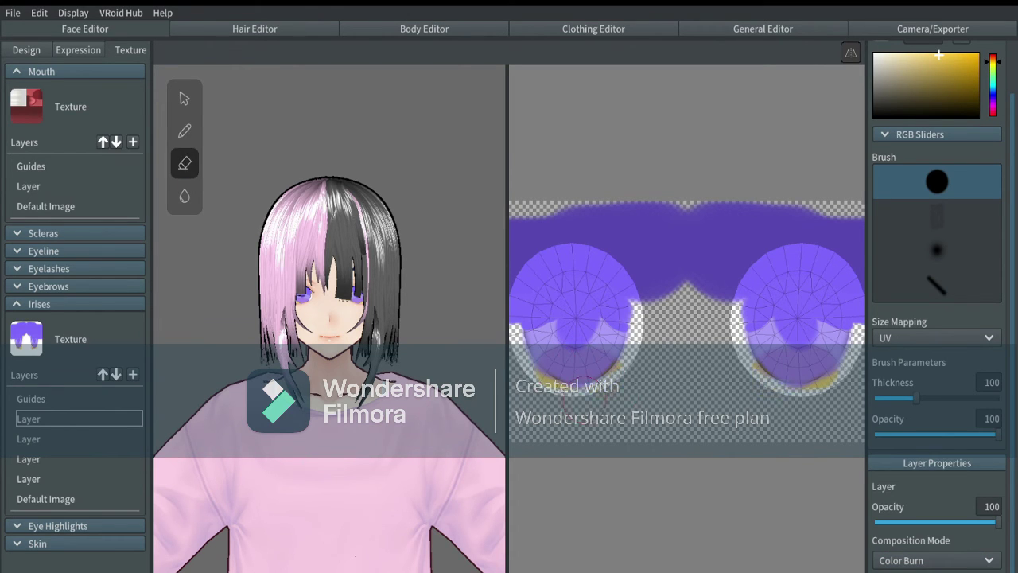
# - Erase the default eye highlights from the eye highlight texture's default image layer with the eraser at full thickness
pyautogui.click(67, 305)
pyautogui.click(68, 321)
pyautogui.click(45, 457)
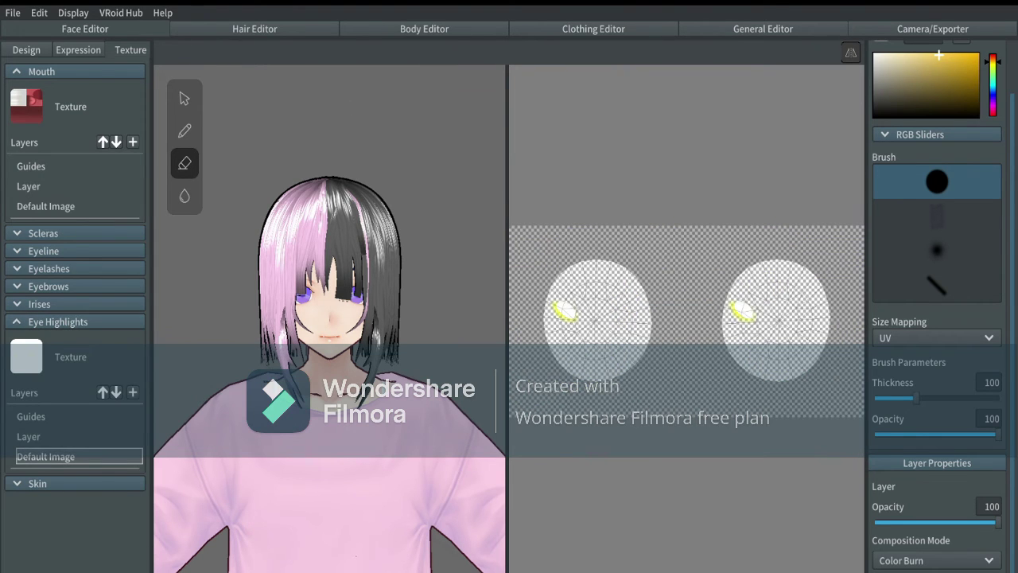
pyautogui.moveTo(917, 398); pyautogui.dragTo(1000, 400)
pyautogui.moveTo(770, 311); pyautogui.dragTo(675, 297)
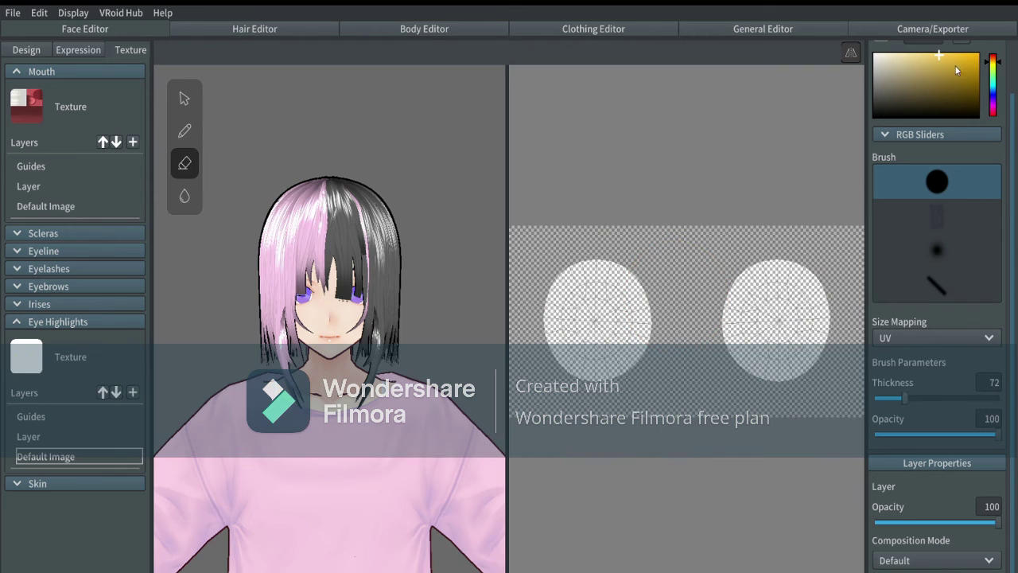
# - Paint white highlight spots on both eyes in the eye highlight texture's upper layer with the pencil at thickness 36
pyautogui.press('[')
pyautogui.scroll(1, 548, 321)
pyautogui.click(95, 437)
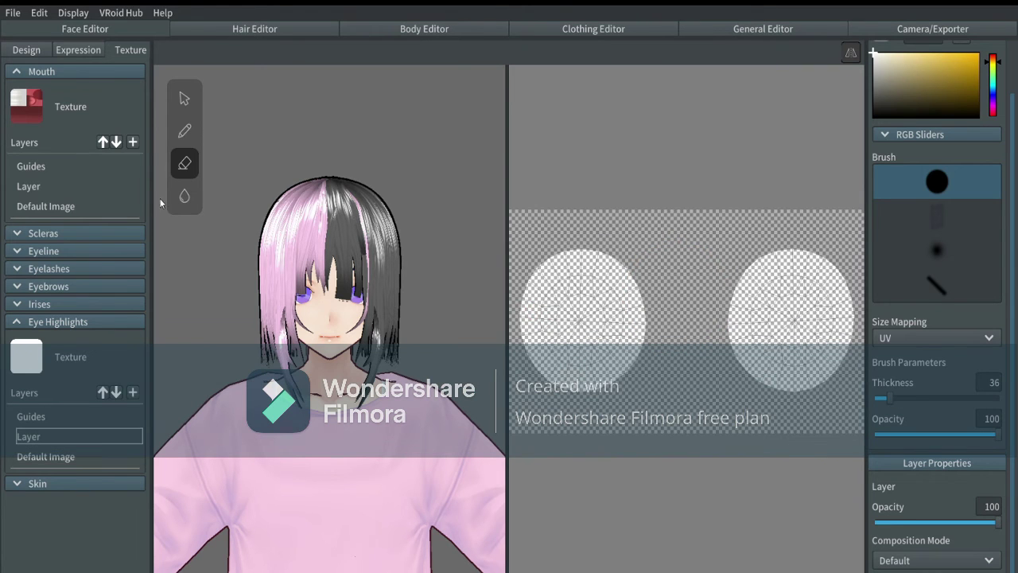
pyautogui.click(186, 132)
pyautogui.moveTo(529, 309); pyautogui.dragTo(549, 303)
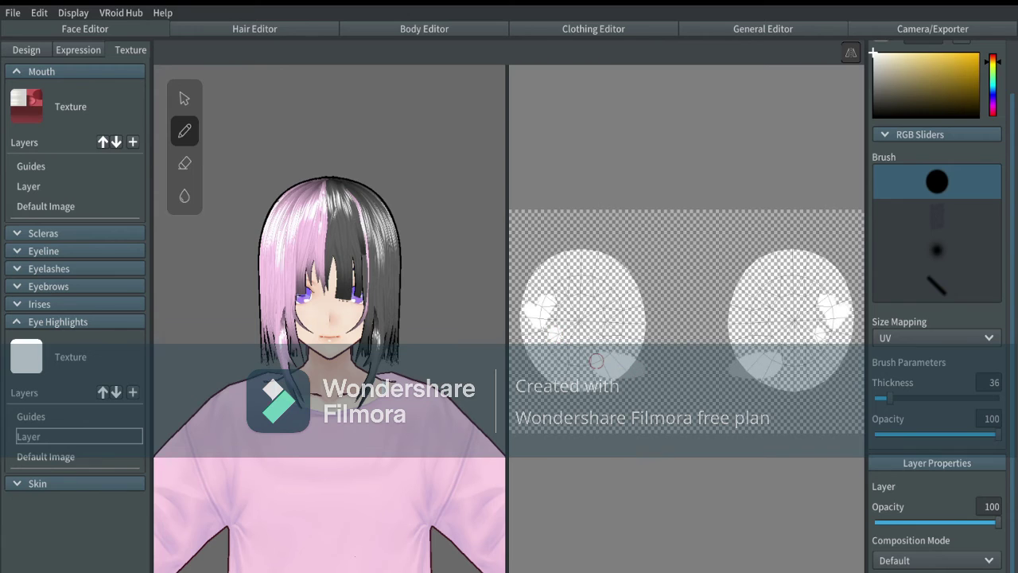
pyautogui.hotkey('ctrl', 'z')
pyautogui.moveTo(651, 361); pyautogui.dragTo(606, 360)
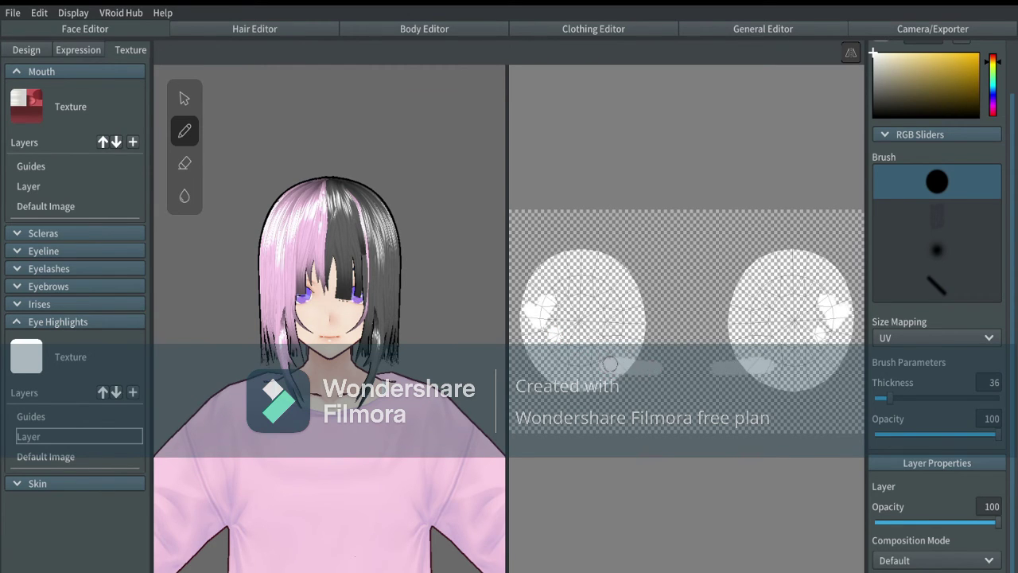
# - Select the skin texture's empty layer and set up a soft round brush in red at thickness 101
pyautogui.click(57, 321)
pyautogui.click(58, 340)
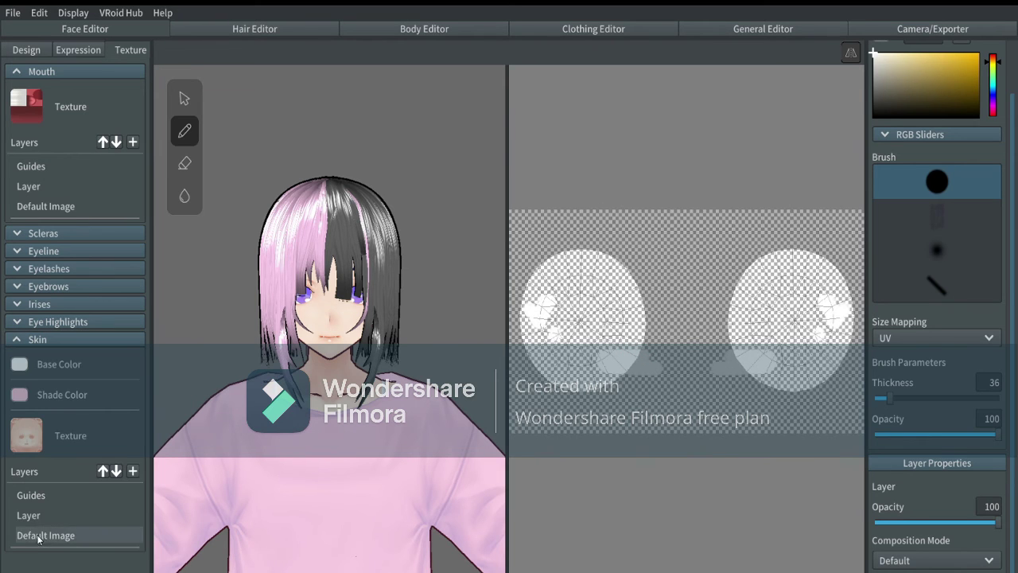
pyautogui.click(37, 536)
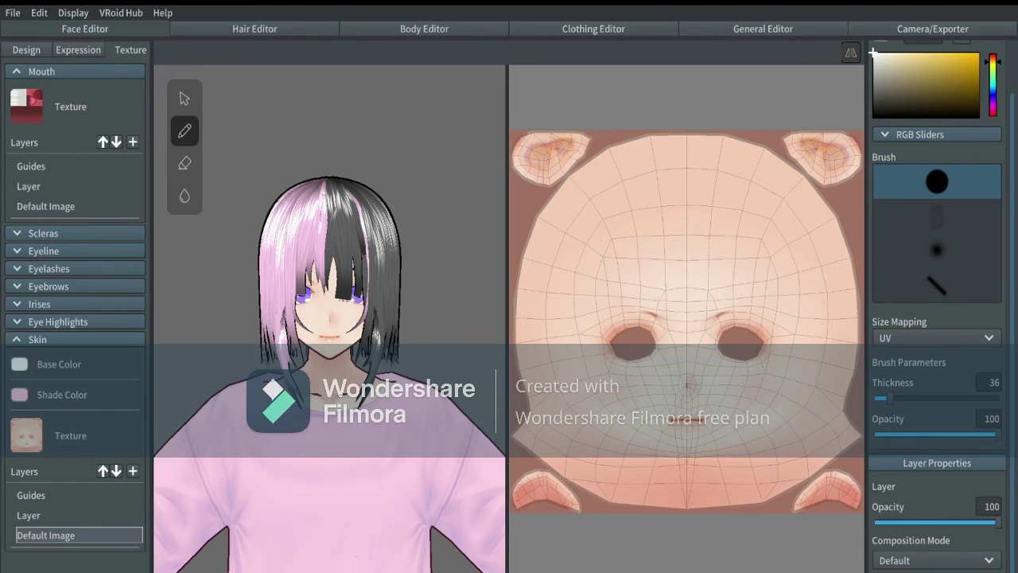
pyautogui.rightClick(45, 517)
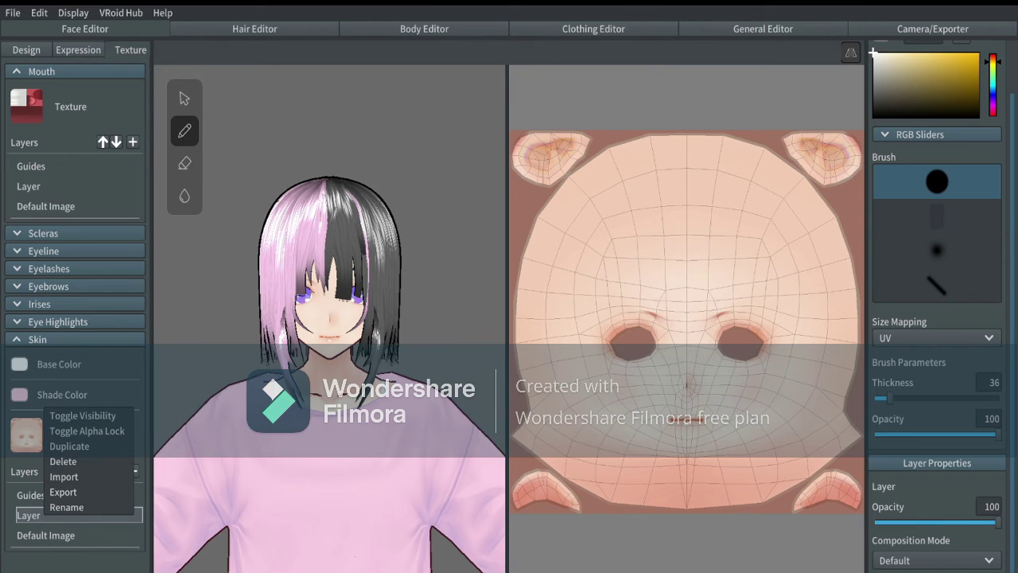
pyautogui.click(1003, 109)
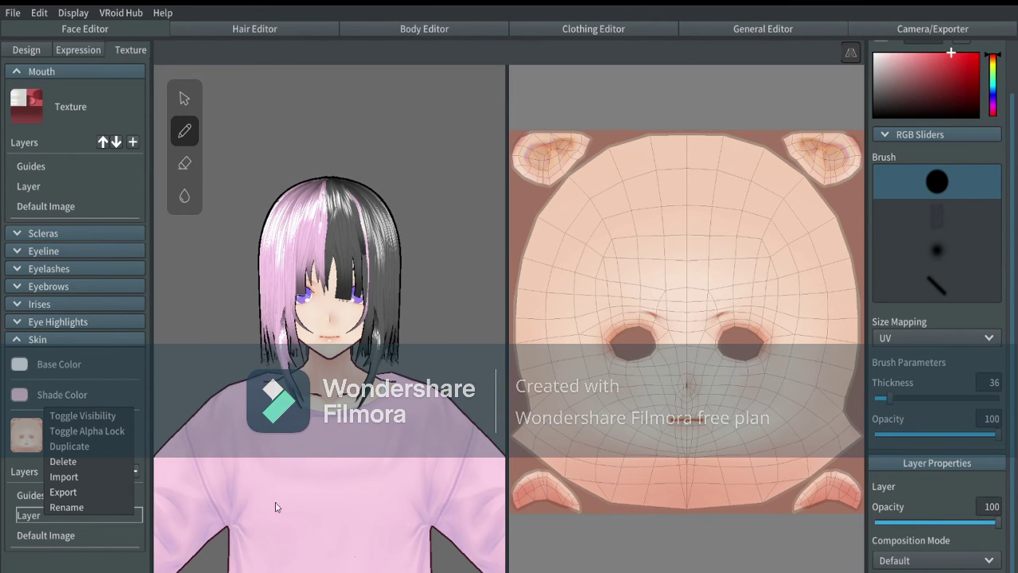
pyautogui.click(937, 251)
pyautogui.moveTo(889, 399); pyautogui.dragTo(917, 399)
# - Paint soft red shading around both eyes and on the ear edges, with the layer opacity at 40
pyautogui.moveTo(744, 366); pyautogui.dragTo(766, 357)
pyautogui.hotkey('ctrl', 'z')
pyautogui.moveTo(939, 523); pyautogui.dragTo(925, 522)
pyautogui.moveTo(615, 355)
pyautogui.mouseDown()
pyautogui.moveTo(647, 357)
pyautogui.moveTo(626, 360)
pyautogui.mouseUp()
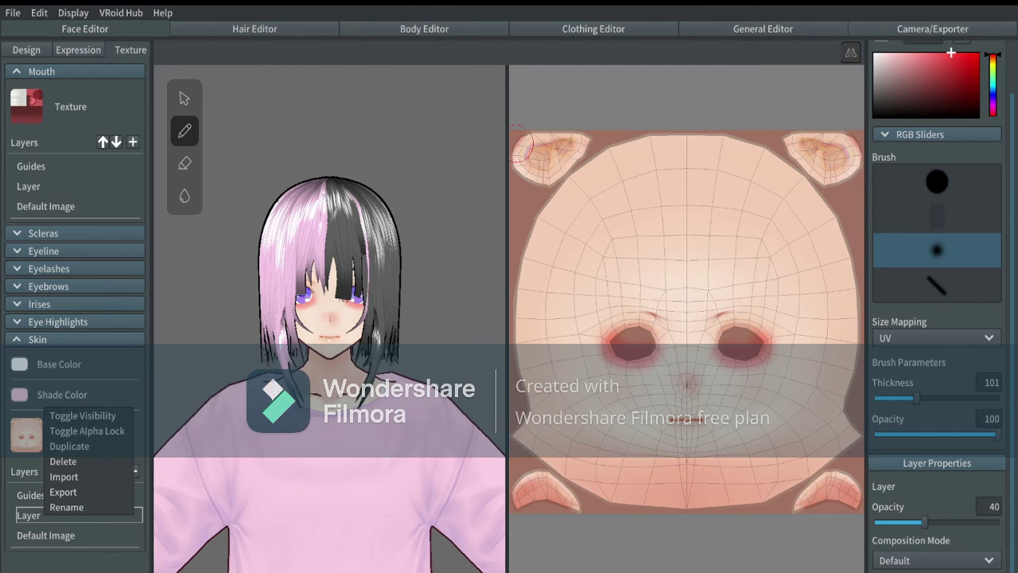
pyautogui.moveTo(515, 163); pyautogui.dragTo(515, 145)
pyautogui.moveTo(515, 496); pyautogui.dragTo(517, 473)
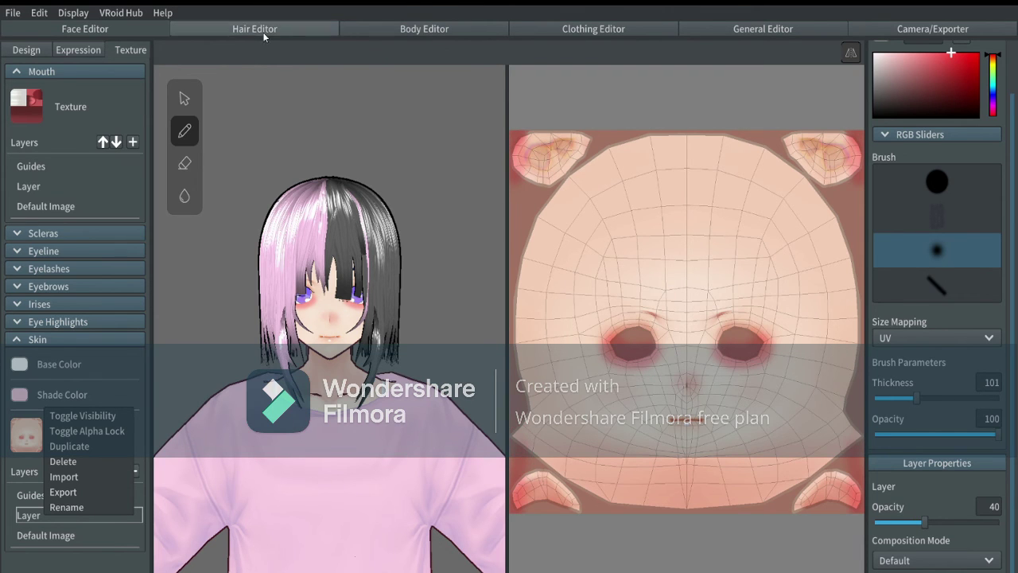
# - Shape the ears with Ear Size (Smaller) 1.00, Ear Tip Position (Horizontal) 0.66 and Ear Tip Position (Downward) 0.45
pyautogui.click(26, 49)
pyautogui.click(32, 192)
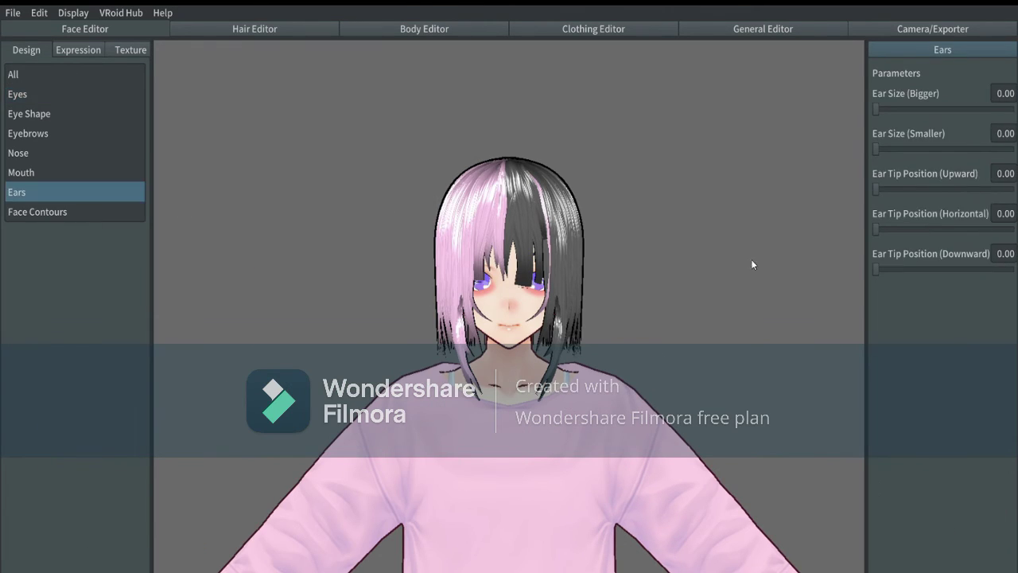
pyautogui.moveTo(877, 149); pyautogui.dragTo(929, 148)
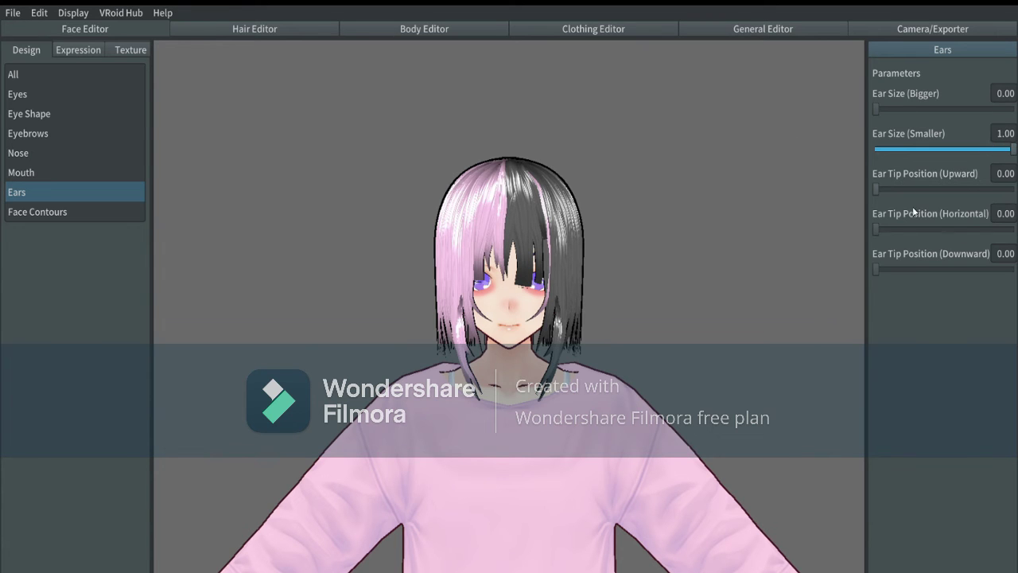
pyautogui.moveTo(877, 229); pyautogui.dragTo(967, 230)
pyautogui.moveTo(876, 270); pyautogui.dragTo(936, 272)
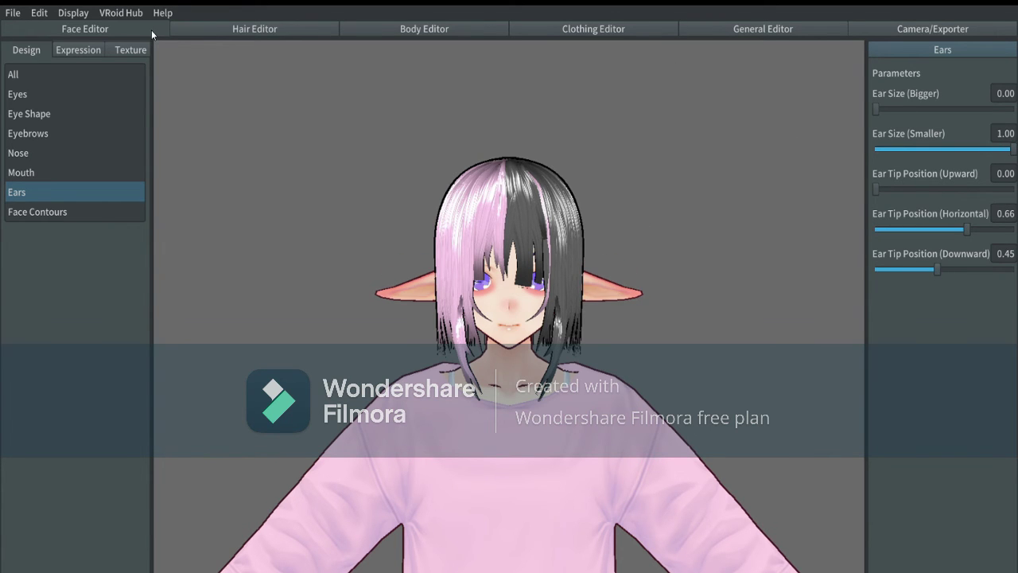
# - Add a skin texture layer directly above the default image and set its opacity to 40
pyautogui.click(127, 50)
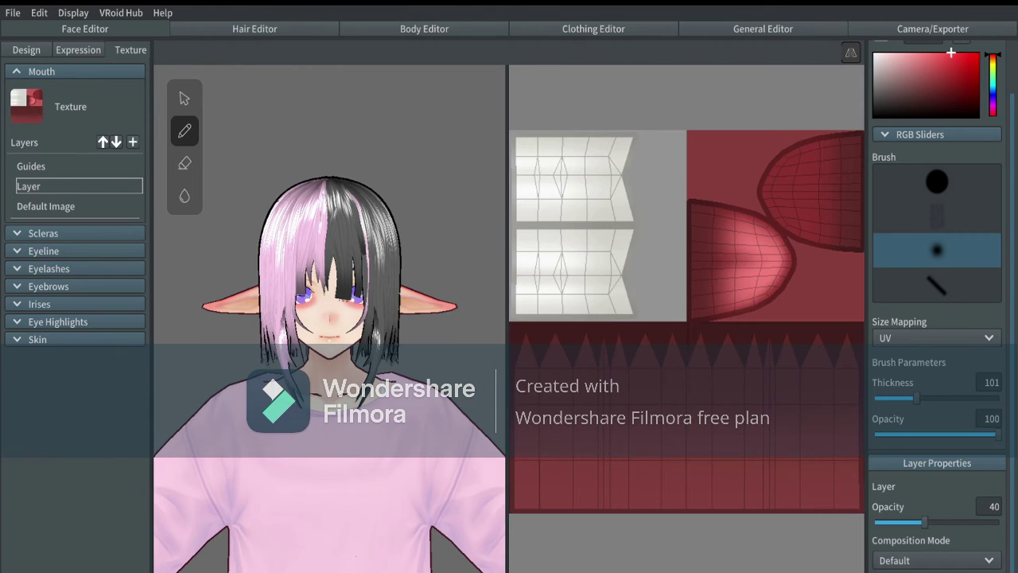
pyautogui.click(69, 73)
pyautogui.click(70, 196)
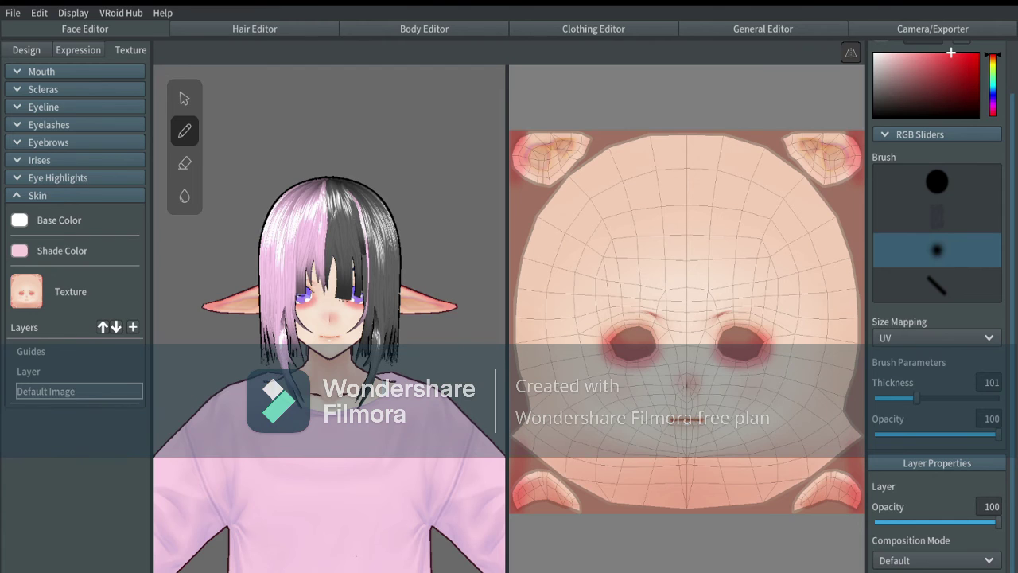
pyautogui.click(133, 327)
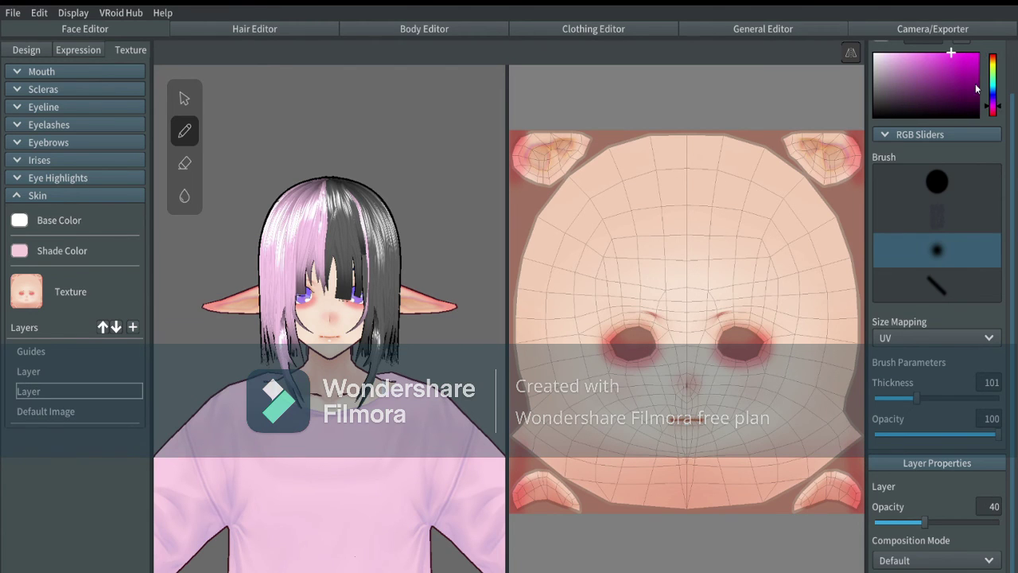
pyautogui.scroll(2, 962, 58)
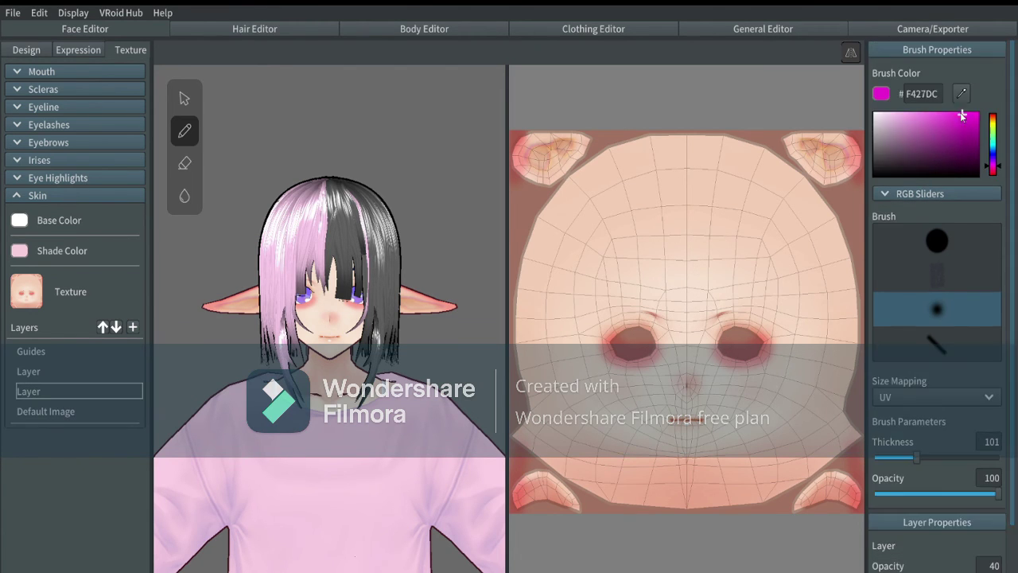
pyautogui.moveTo(937, 459); pyautogui.dragTo(944, 459)
pyautogui.moveTo(727, 199)
pyautogui.mouseDown()
pyautogui.moveTo(736, 315)
pyautogui.moveTo(732, 243)
pyautogui.mouseUp()
pyautogui.hotkey('ctrl', 'z')
# - Turn off symmetric painting and cover the right half of the face texture and its ears in blue 4B5BFF at thickness 244
pyautogui.click(851, 53)
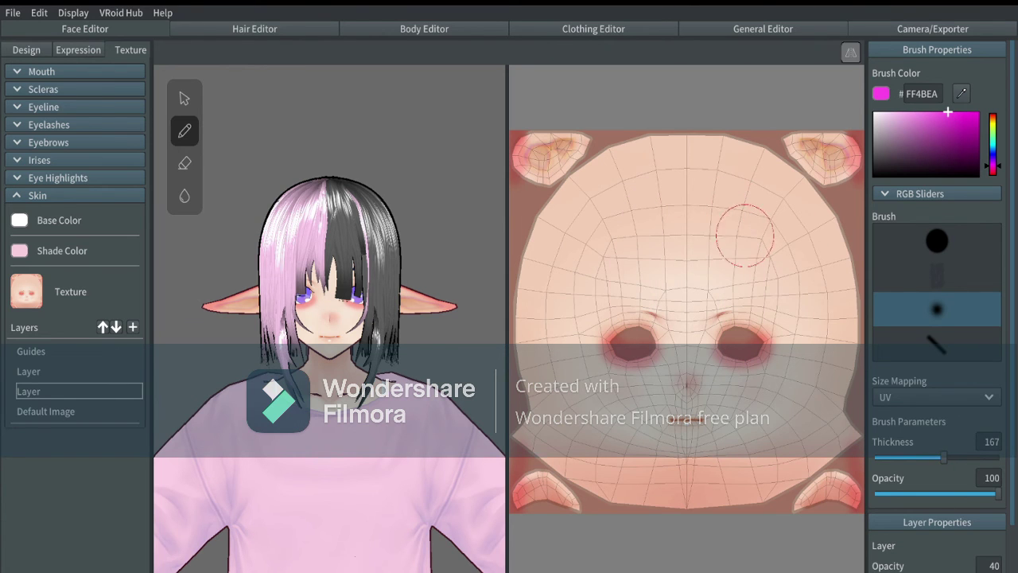
pyautogui.click(992, 154)
pyautogui.moveTo(720, 185)
pyautogui.mouseDown()
pyautogui.moveTo(746, 239)
pyautogui.moveTo(727, 422)
pyautogui.mouseUp()
pyautogui.hotkey('ctrl', 'z')
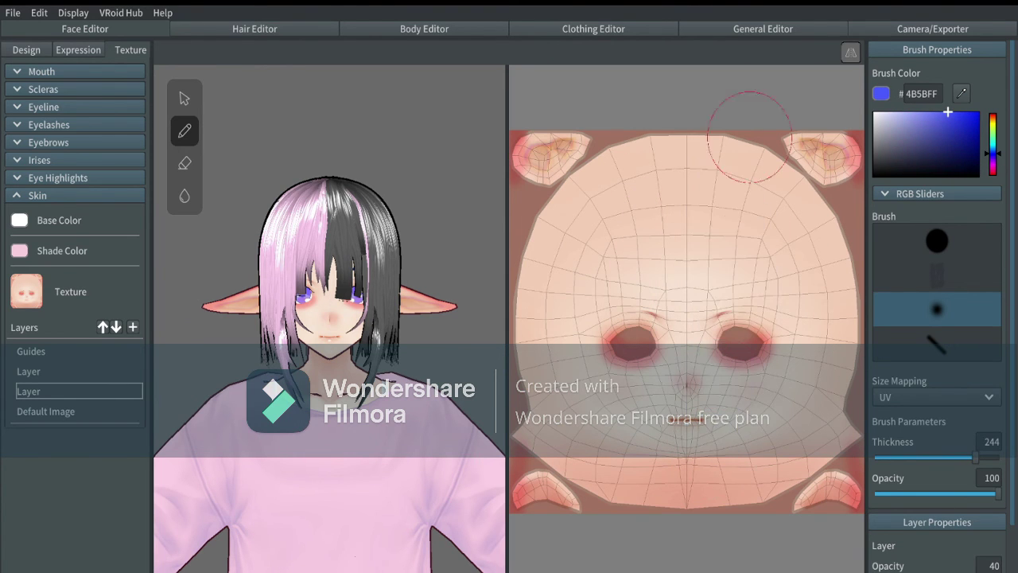
pyautogui.moveTo(727, 132)
pyautogui.mouseDown()
pyautogui.moveTo(752, 437)
pyautogui.moveTo(725, 475)
pyautogui.mouseUp()
pyautogui.moveTo(801, 174)
pyautogui.mouseDown()
pyautogui.moveTo(807, 493)
pyautogui.moveTo(769, 217)
pyautogui.moveTo(861, 485)
pyautogui.moveTo(843, 488)
pyautogui.moveTo(880, 186)
pyautogui.moveTo(824, 288)
pyautogui.moveTo(856, 459)
pyautogui.mouseUp()
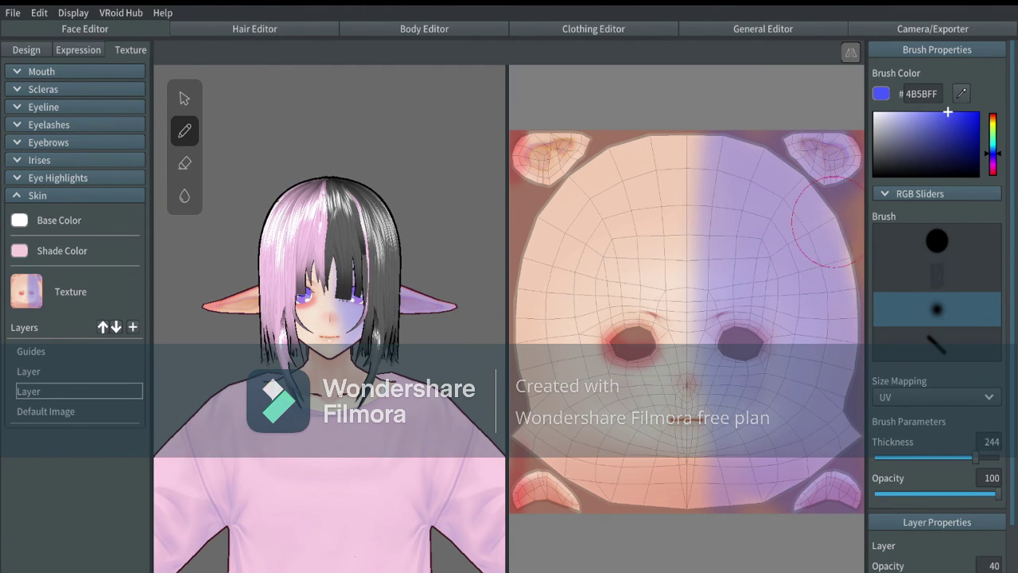
# - Paint magenta FF4BE5 over the outer part of the blue face half and blend violet B44BFF into it
pyautogui.click(993, 166)
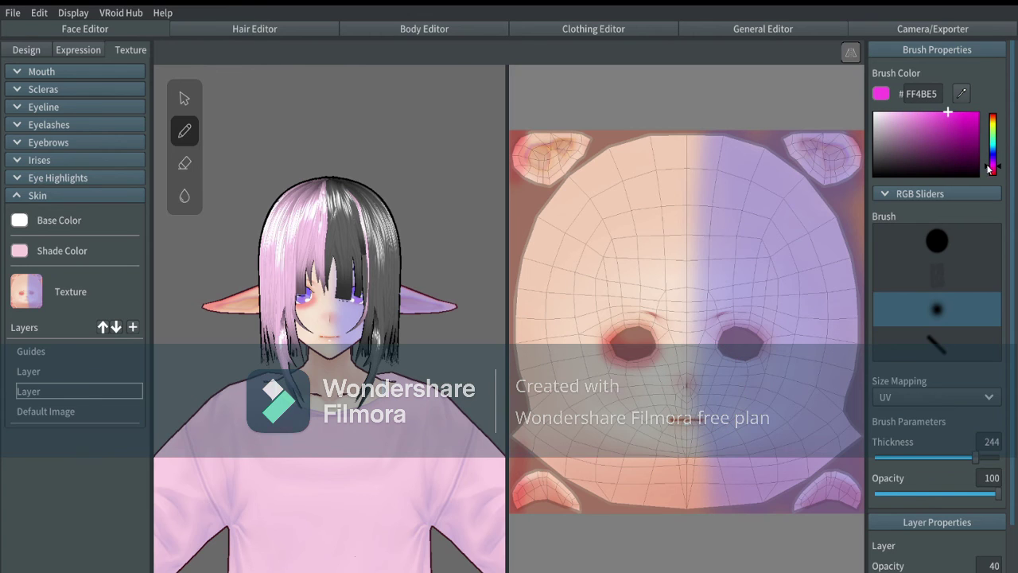
pyautogui.moveTo(758, 372)
pyautogui.mouseDown()
pyautogui.moveTo(716, 191)
pyautogui.moveTo(784, 206)
pyautogui.moveTo(814, 309)
pyautogui.mouseUp()
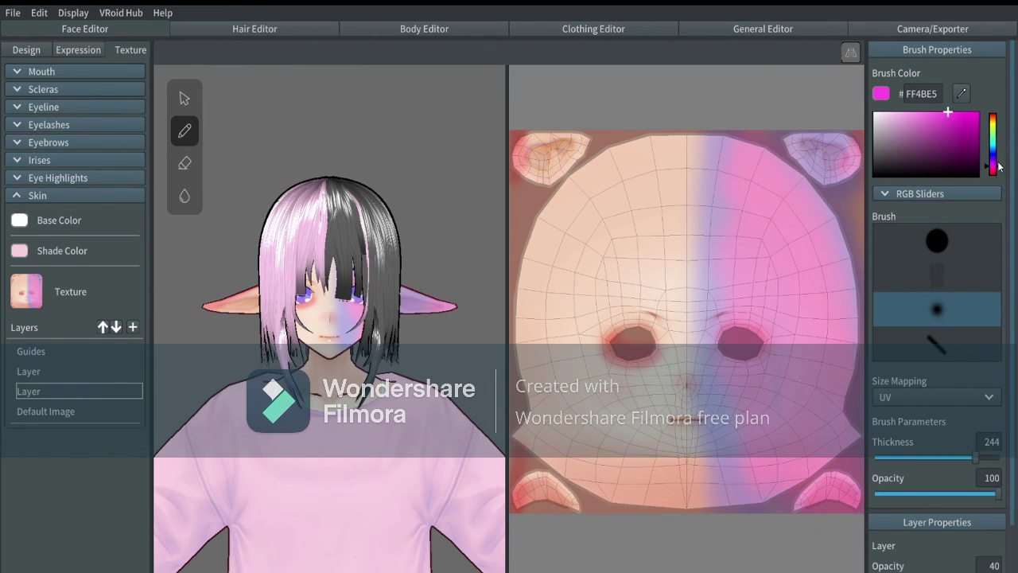
pyautogui.click(993, 162)
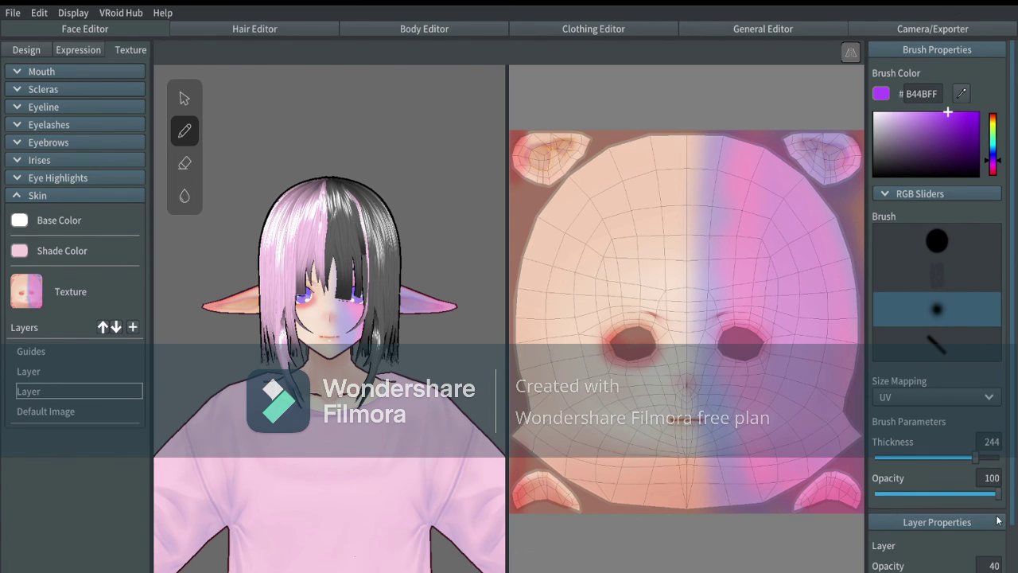
pyautogui.click(926, 458)
# - Add another skin layer and dot white FFFFFF spots of varying sizes over the colored face half with the hard round brush
pyautogui.click(133, 327)
pyautogui.click(91, 394)
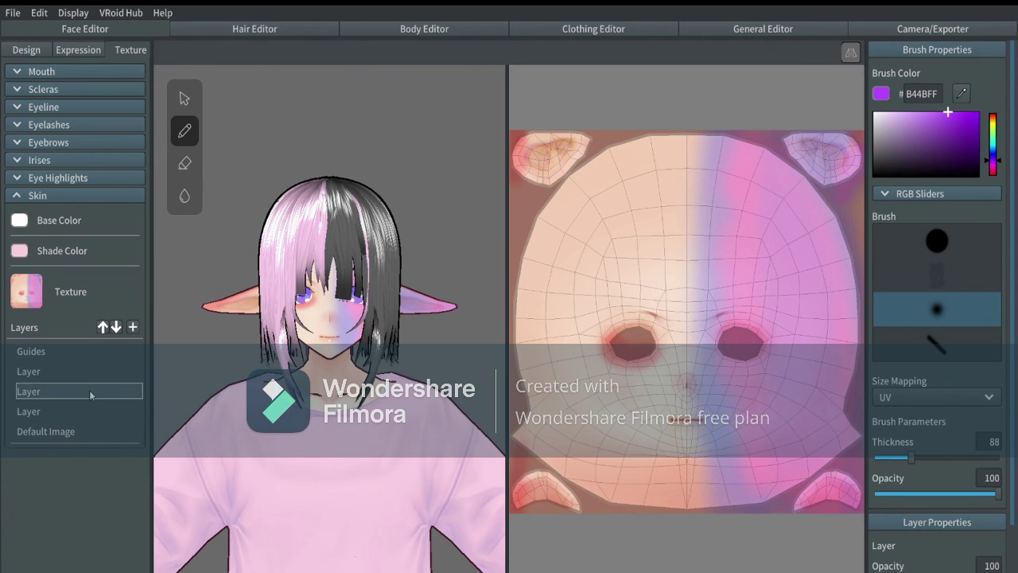
pyautogui.click(874, 113)
pyautogui.click(940, 251)
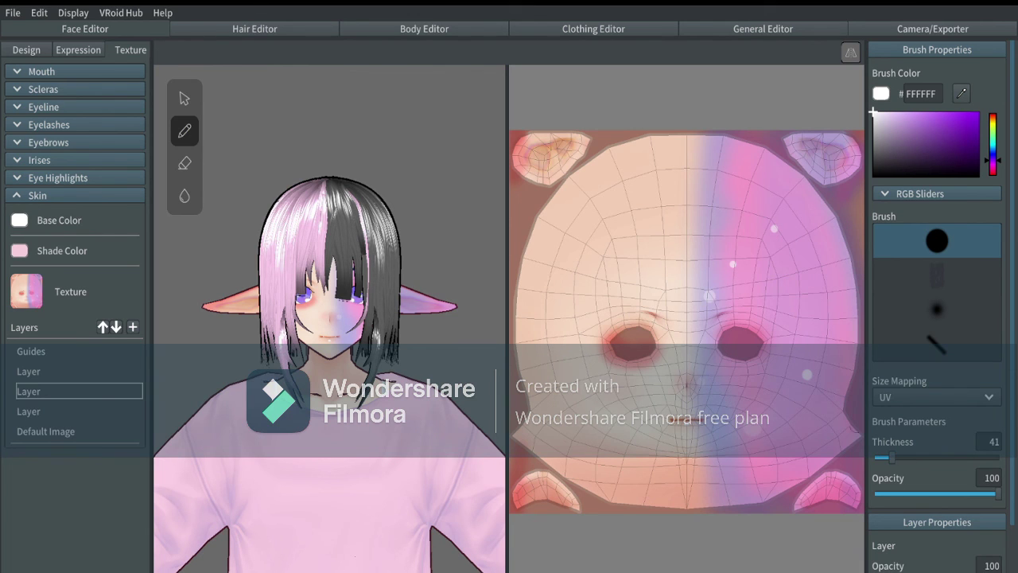
pyautogui.click(919, 457)
pyautogui.click(719, 443)
pyautogui.click(832, 434)
pyautogui.click(890, 457)
pyautogui.click(827, 299)
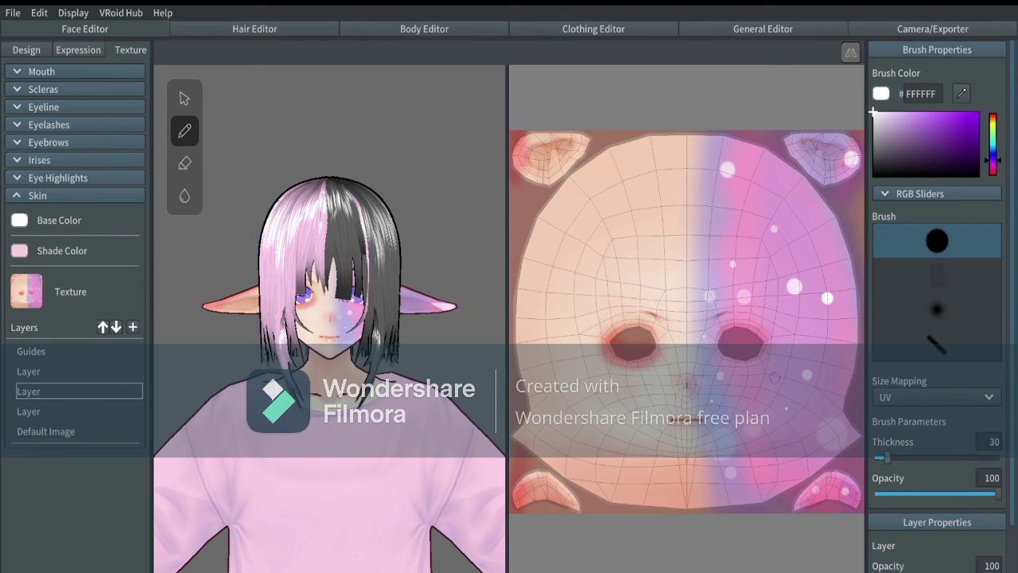
# - Set the white spots layer's composition mode to Screen and its opacity to 40
pyautogui.scroll(-3, 939, 477)
pyautogui.click(959, 560)
pyautogui.click(926, 462)
pyautogui.click(931, 560)
pyautogui.click(926, 509)
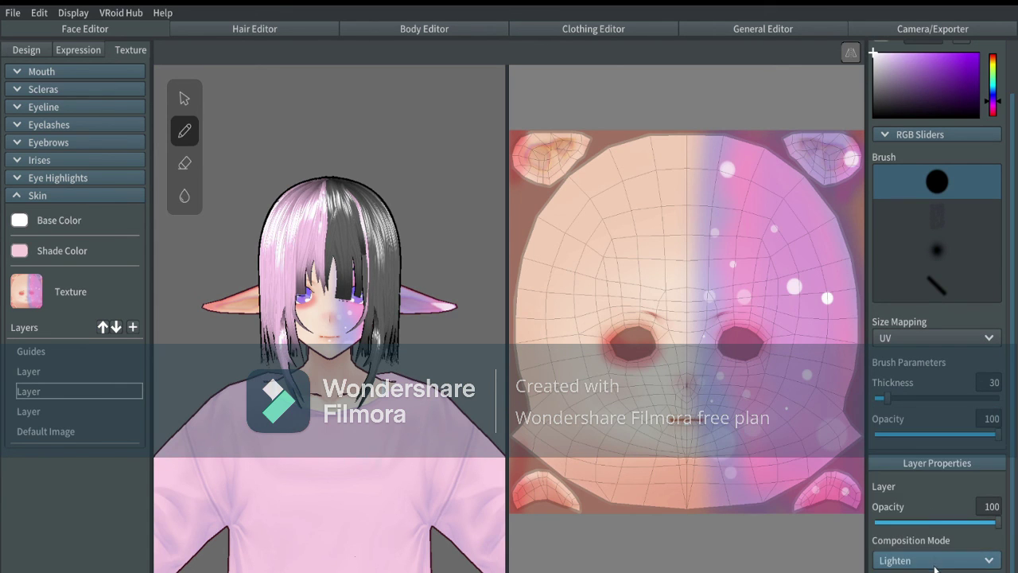
pyautogui.click(934, 564)
pyautogui.click(923, 541)
pyautogui.click(924, 559)
pyautogui.click(923, 525)
pyautogui.click(925, 522)
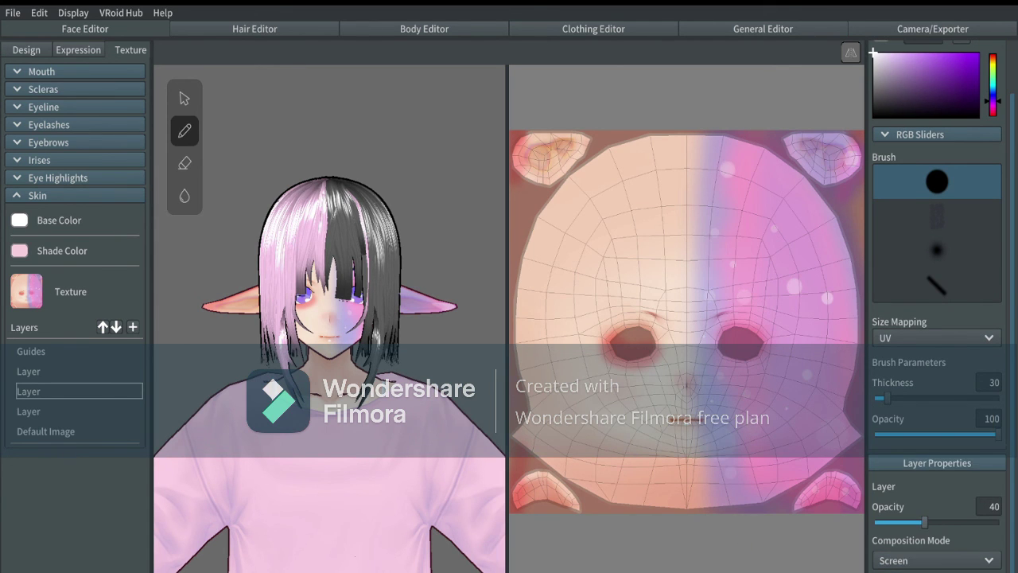
# - Set Eye Position (Downward) to 0.55 and both Inner Eye Slant (Downward) and Inner Eye Slant (Upward) to 1.00
pyautogui.click(30, 50)
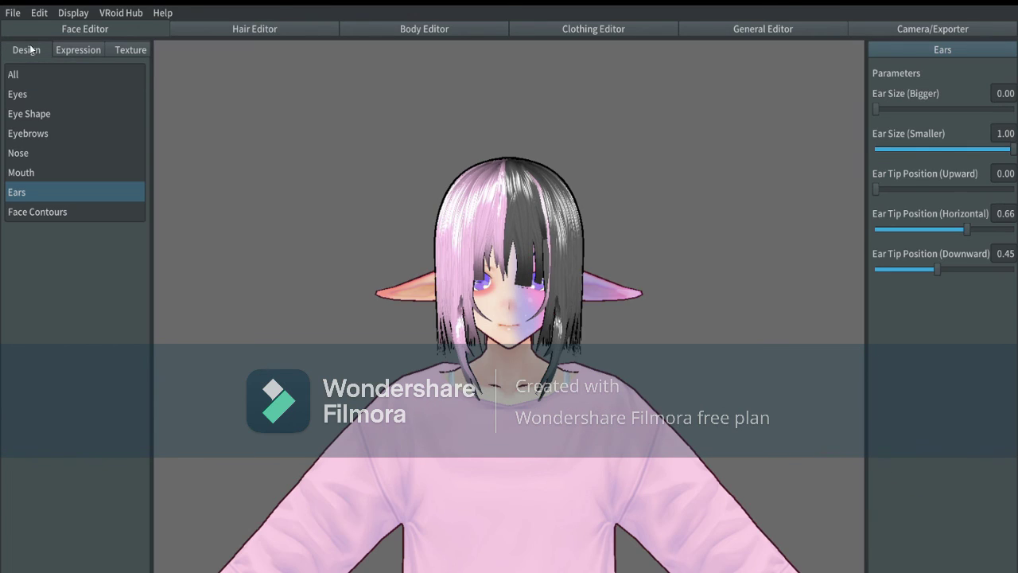
pyautogui.click(24, 96)
pyautogui.moveTo(876, 110); pyautogui.dragTo(945, 112)
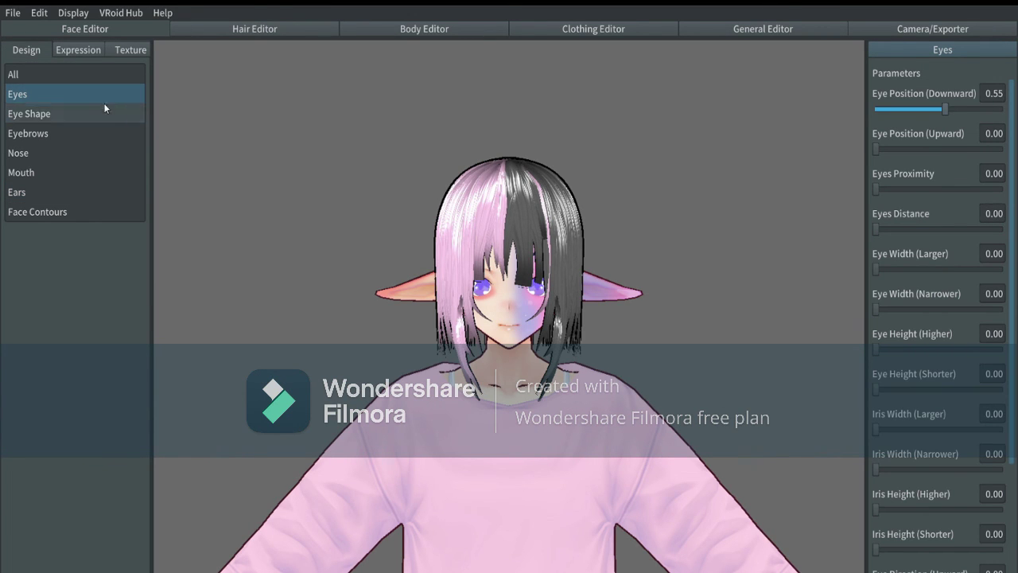
pyautogui.click(113, 112)
pyautogui.moveTo(876, 310); pyautogui.dragTo(1014, 309)
pyautogui.moveTo(875, 270); pyautogui.dragTo(998, 269)
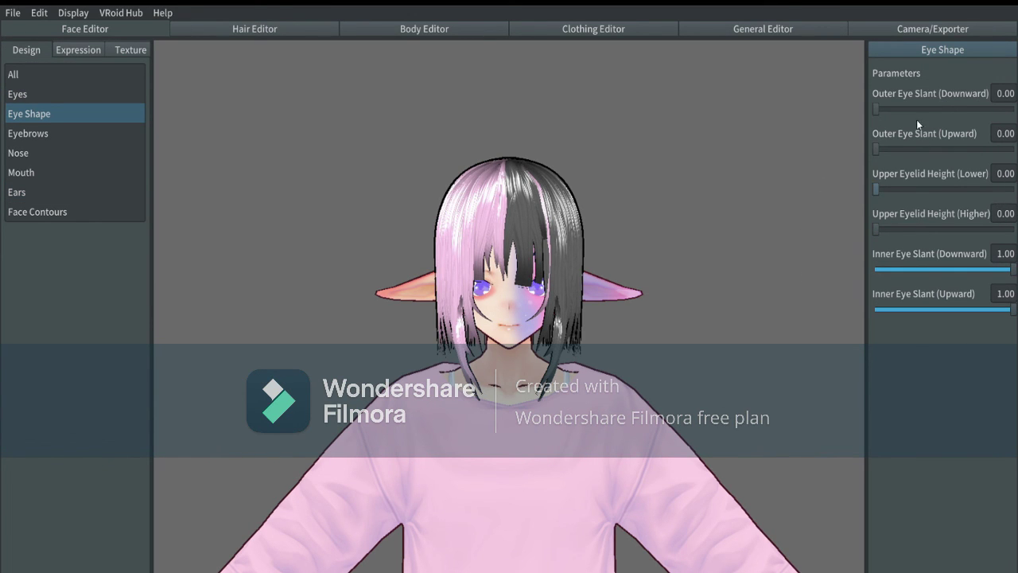
# - Enlarge the eyes by setting Eye Width (Larger) and Eye Height (Higher) to 1.00
pyautogui.click(36, 94)
pyautogui.moveTo(876, 350); pyautogui.dragTo(950, 350)
pyautogui.moveTo(876, 270); pyautogui.dragTo(1006, 273)
pyautogui.moveTo(950, 350); pyautogui.dragTo(1005, 370)
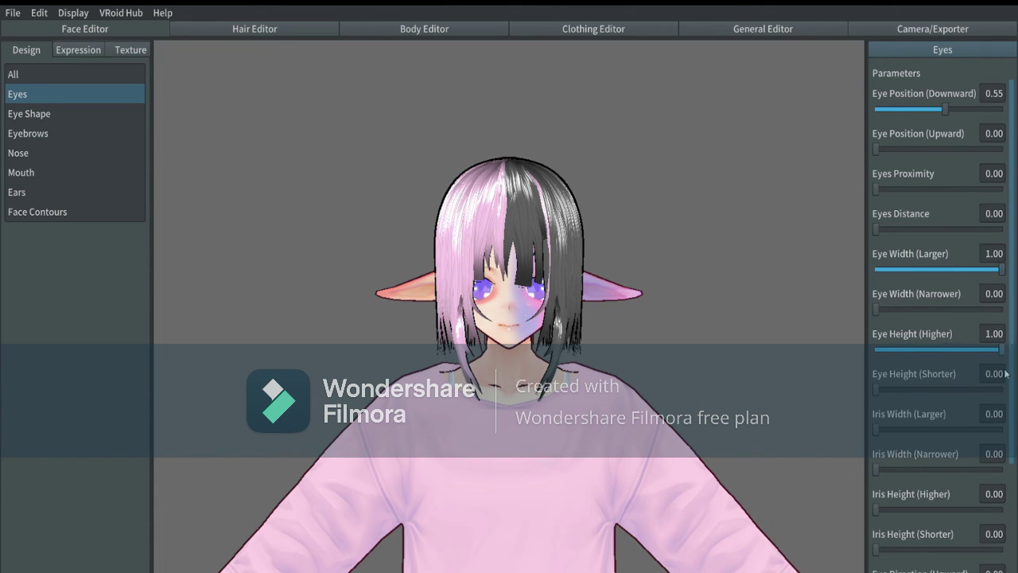
# - In the FUN expression, reduce the eyes' Smiling value to 0 and set the mouth's Smiling value to 32
pyautogui.click(94, 49)
pyautogui.click(70, 151)
pyautogui.click(54, 93)
pyautogui.moveTo(998, 116)
pyautogui.mouseDown()
pyautogui.moveTo(913, 118)
pyautogui.moveTo(1001, 116)
pyautogui.mouseUp()
pyautogui.moveTo(877, 236); pyautogui.dragTo(1011, 286)
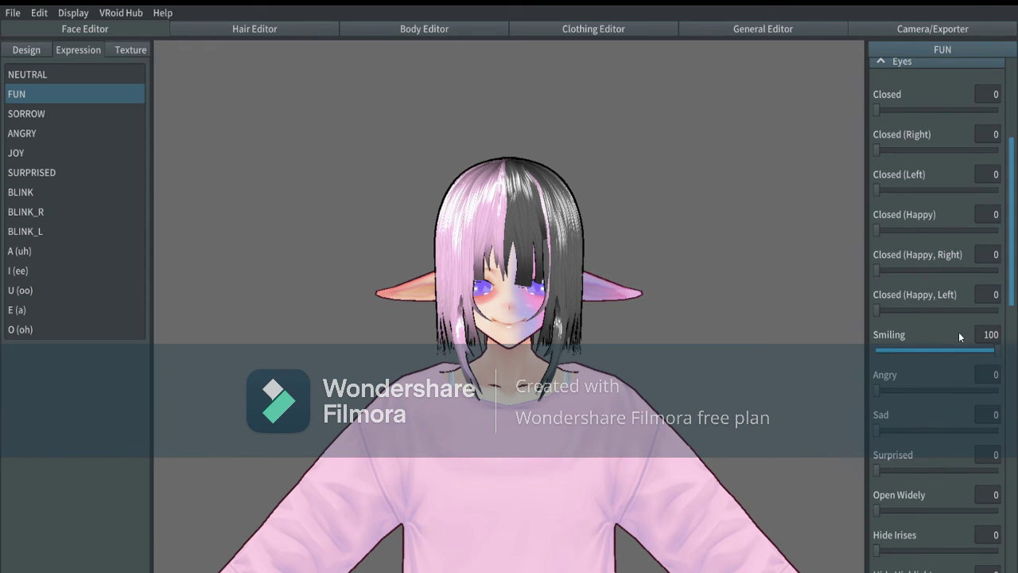
pyautogui.moveTo(998, 348); pyautogui.dragTo(876, 349)
pyautogui.moveTo(1013, 239); pyautogui.dragTo(1012, 513)
pyautogui.moveTo(997, 314); pyautogui.dragTo(915, 317)
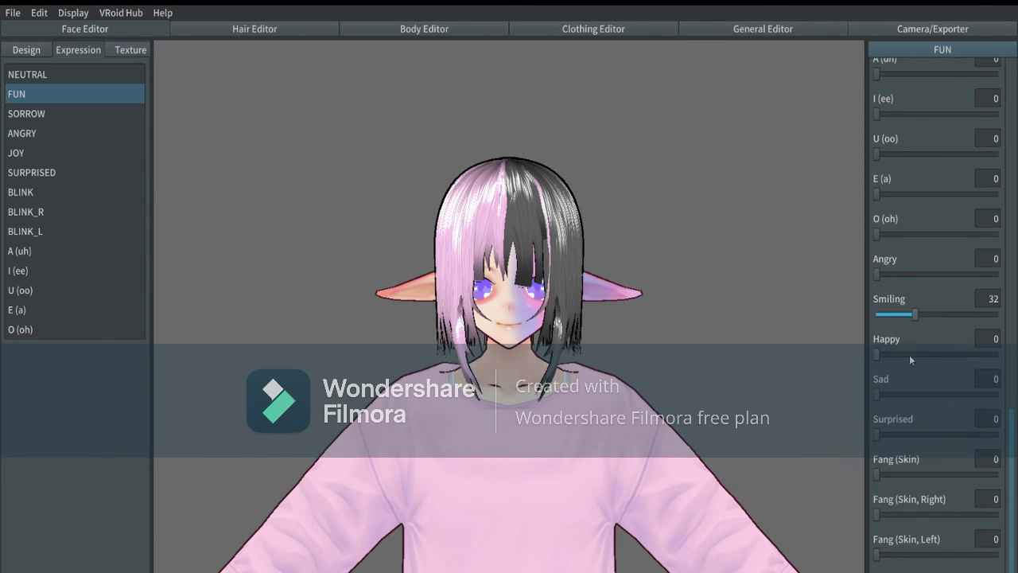
# - Set the FUN mouth's Fang (Skin), Fang (Skin, Right) and Fang (Skin, Left) to 100 and adjust its Happy value to about 35
pyautogui.moveTo(877, 515); pyautogui.dragTo(1005, 508)
pyautogui.moveTo(877, 554); pyautogui.dragTo(1009, 429)
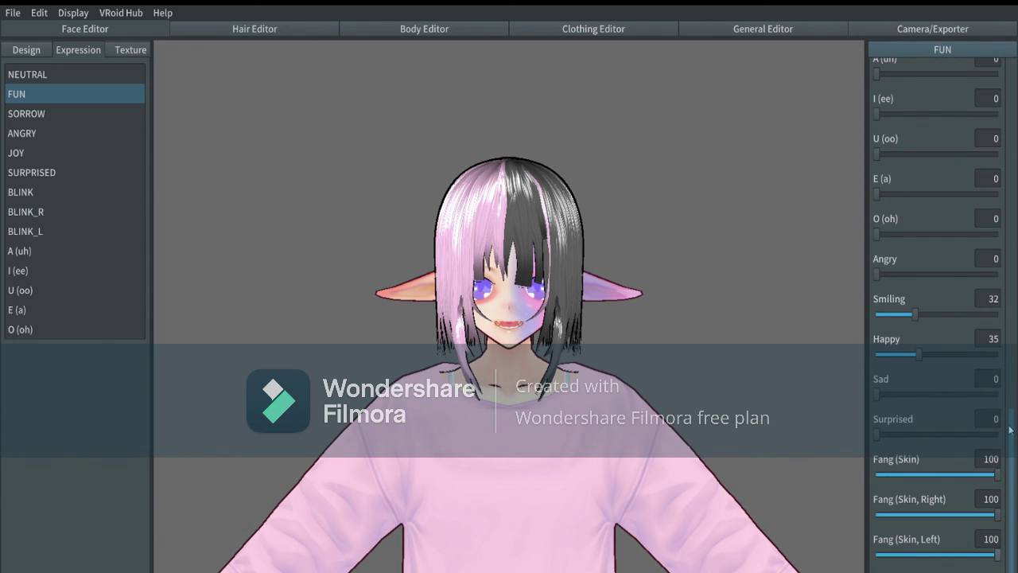
pyautogui.moveTo(997, 475)
pyautogui.mouseDown()
pyautogui.moveTo(834, 476)
pyautogui.moveTo(999, 475)
pyautogui.mouseUp()
pyautogui.moveTo(931, 355); pyautogui.dragTo(925, 351)
# - Look over the general eye alignment settings and the camera expression parameters for the eyes and mouth
pyautogui.click(783, 30)
pyautogui.scroll(-5, 726, 255)
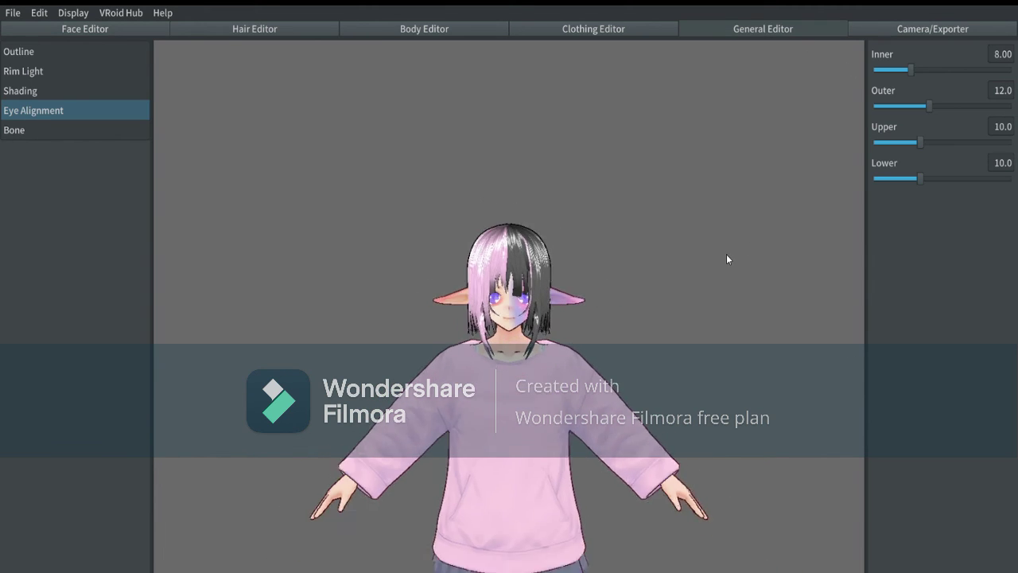
pyautogui.click(922, 31)
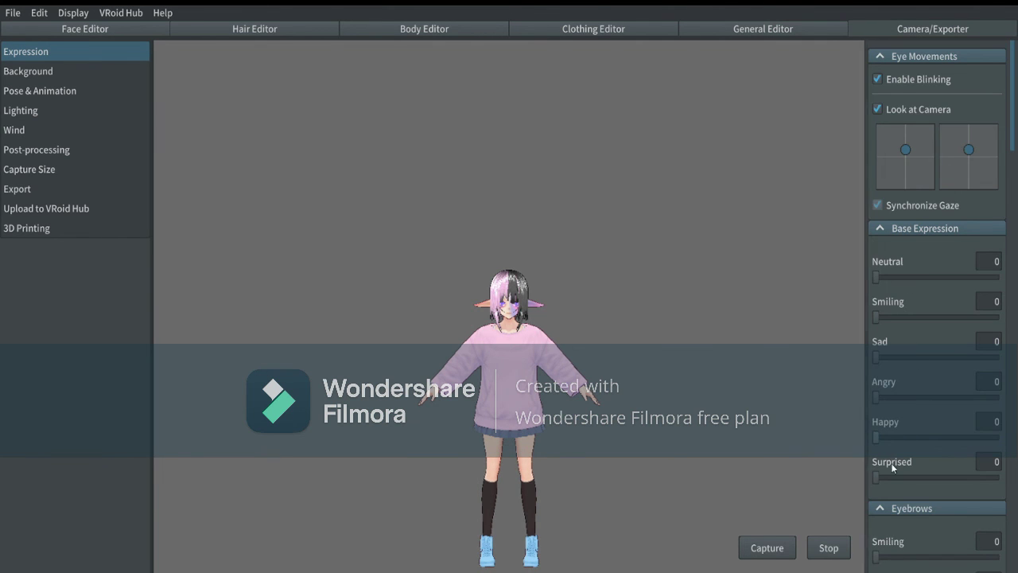
pyautogui.scroll(-9, 891, 467)
pyautogui.scroll(2, 914, 430)
pyautogui.moveTo(924, 400); pyautogui.dragTo(1012, 397)
pyautogui.moveTo(955, 278); pyautogui.dragTo(1017, 275)
pyautogui.scroll(-4, 1012, 278)
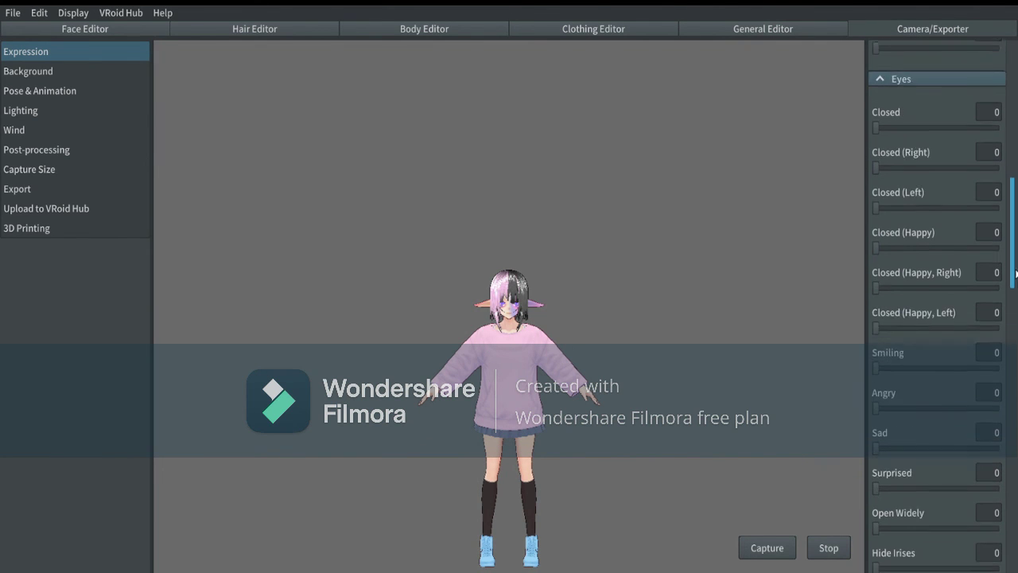
pyautogui.scroll(-4, 1013, 279)
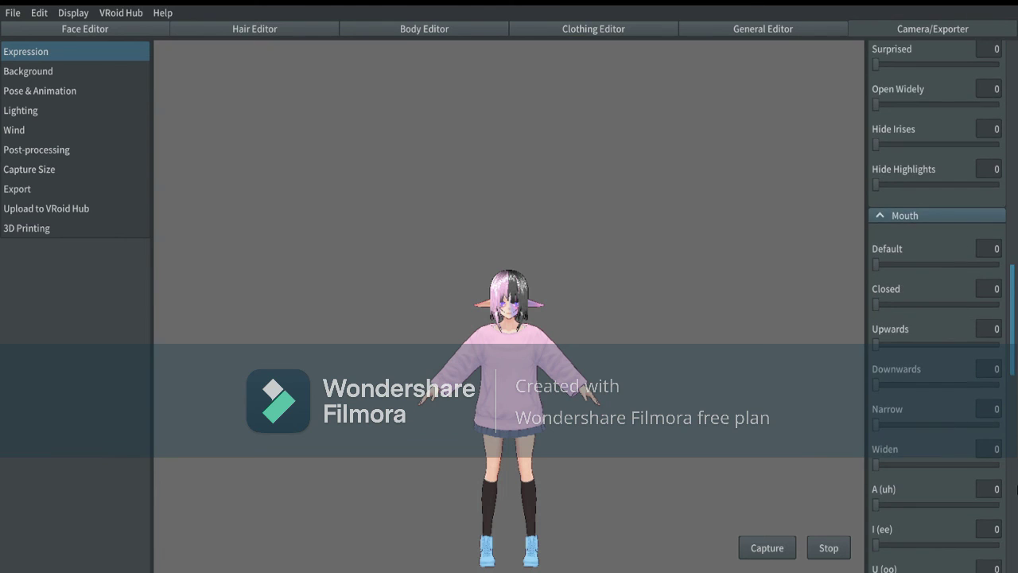
# - Set the camera expression's Fang (Skin), Fang (Skin, Right) and Fang (Skin, Left) mouth values and the teeth's Fangs 1 value to 100
pyautogui.moveTo(1014, 342); pyautogui.dragTo(1015, 413)
pyautogui.click(934, 444)
pyautogui.moveTo(871, 480); pyautogui.dragTo(867, 482)
pyautogui.moveTo(876, 563); pyautogui.dragTo(1002, 558)
pyautogui.moveTo(1013, 413); pyautogui.dragTo(1013, 488)
pyautogui.moveTo(876, 241); pyautogui.dragTo(1000, 240)
pyautogui.moveTo(876, 280); pyautogui.dragTo(1001, 280)
pyautogui.moveTo(876, 401); pyautogui.dragTo(1001, 401)
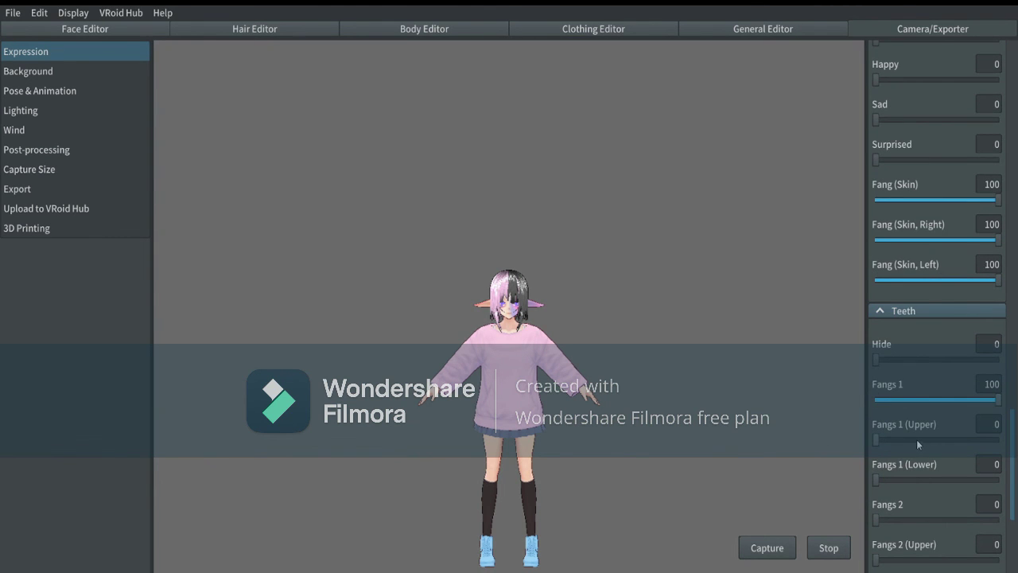
# - Raise Fangs 1 (Upper), Fangs 2 and Fangs 2 (Upper) to their maximum and set the mouth's Smiling value to 100
pyautogui.moveTo(876, 440); pyautogui.dragTo(1009, 440)
pyautogui.moveTo(876, 559); pyautogui.dragTo(1002, 560)
pyautogui.moveTo(876, 520); pyautogui.dragTo(1004, 520)
pyautogui.moveTo(1013, 489); pyautogui.dragTo(1013, 406)
pyautogui.moveTo(876, 444); pyautogui.dragTo(1002, 445)
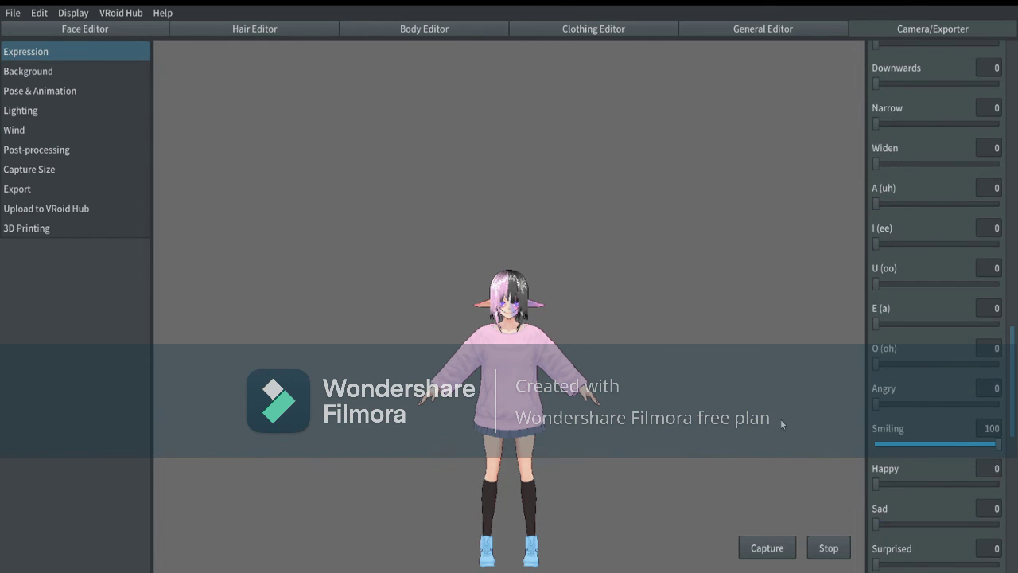
# - Preview the Laughing, Sliding and Loss motions from the Female Animation set on the avatar
pyautogui.click(49, 87)
pyautogui.click(976, 77)
pyautogui.click(975, 80)
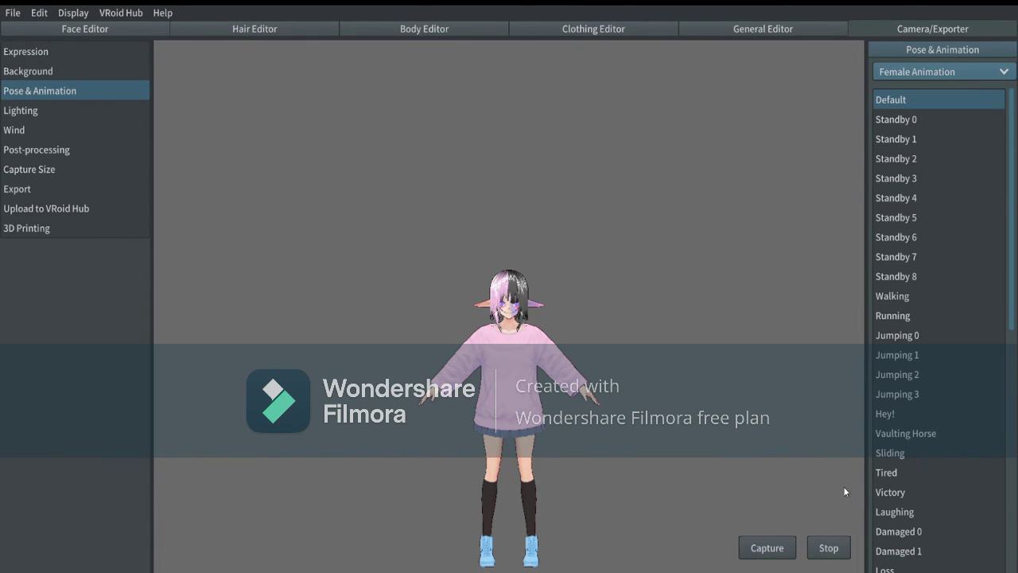
pyautogui.click(894, 512)
pyautogui.click(890, 453)
pyautogui.click(912, 570)
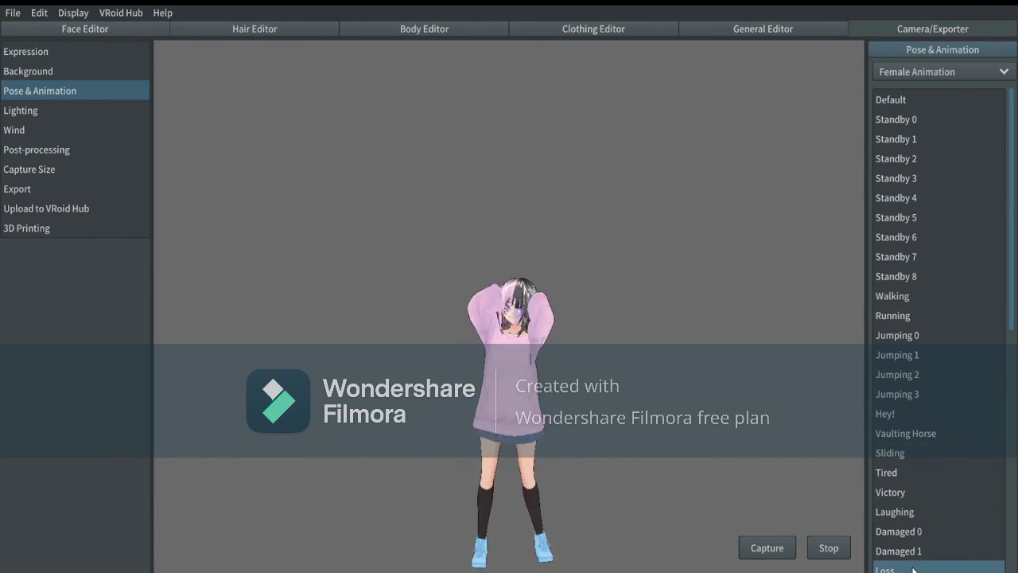
# - Try the Hey!, Jumping 1, Jumping 2 and Jumping 3 animations, ending on the Running animation
pyautogui.click(918, 413)
pyautogui.click(910, 356)
pyautogui.click(912, 377)
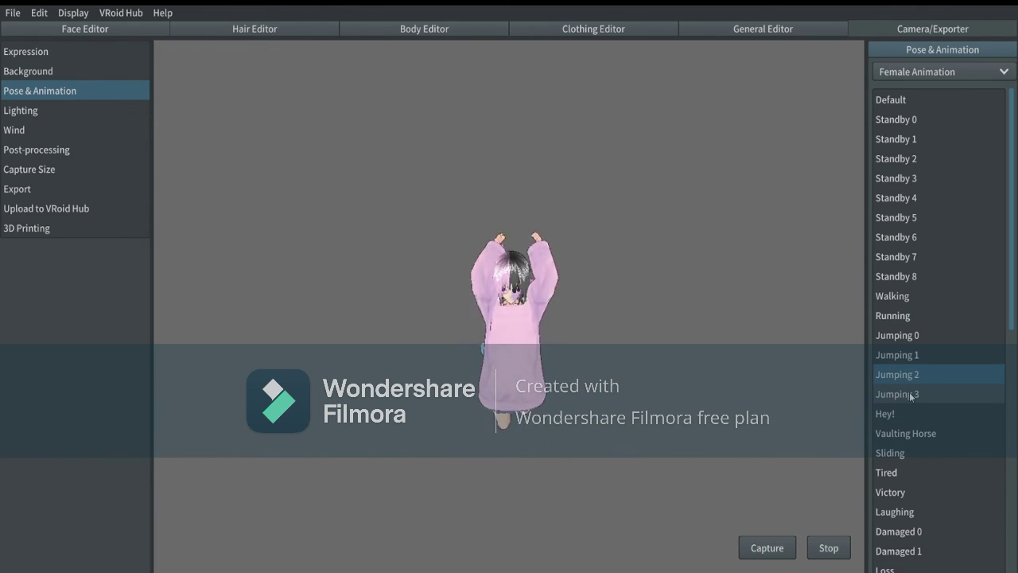
pyautogui.click(914, 394)
pyautogui.click(923, 315)
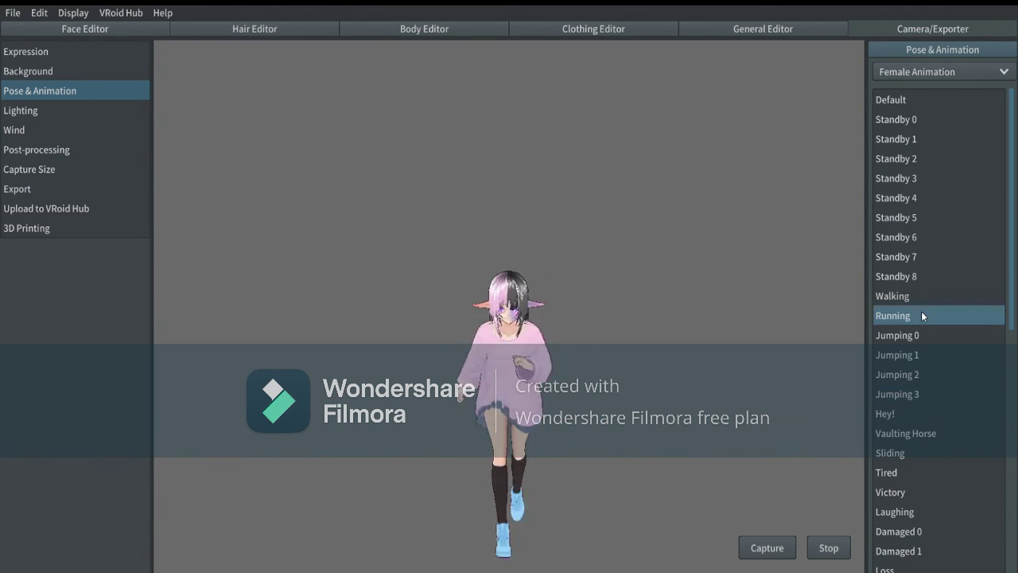
# - Generate bone groups for the avatar's hair and return to the Running animation preview to check the hair's movement
pyautogui.click(236, 30)
pyautogui.click(78, 49)
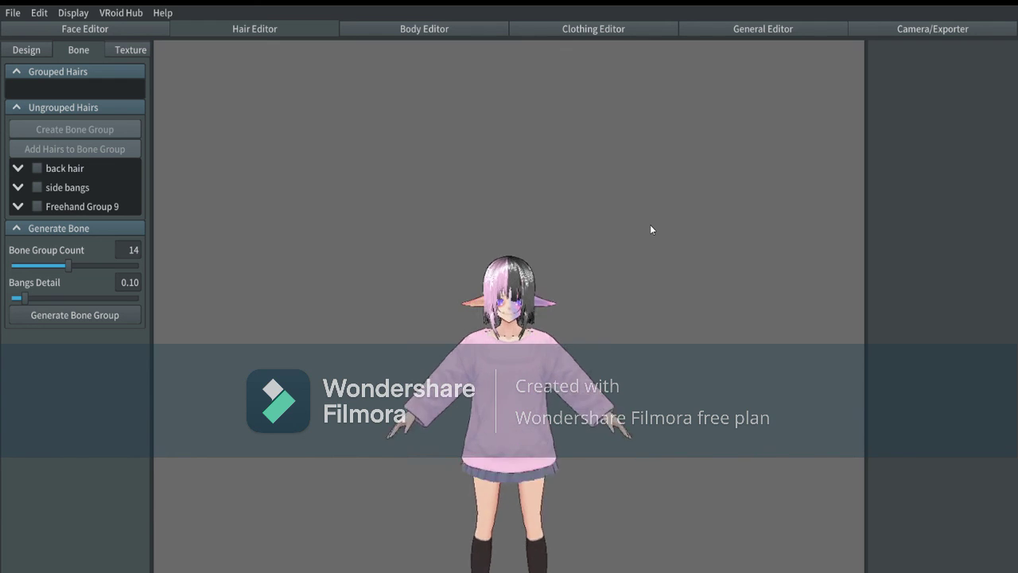
pyautogui.click(86, 315)
pyautogui.click(911, 30)
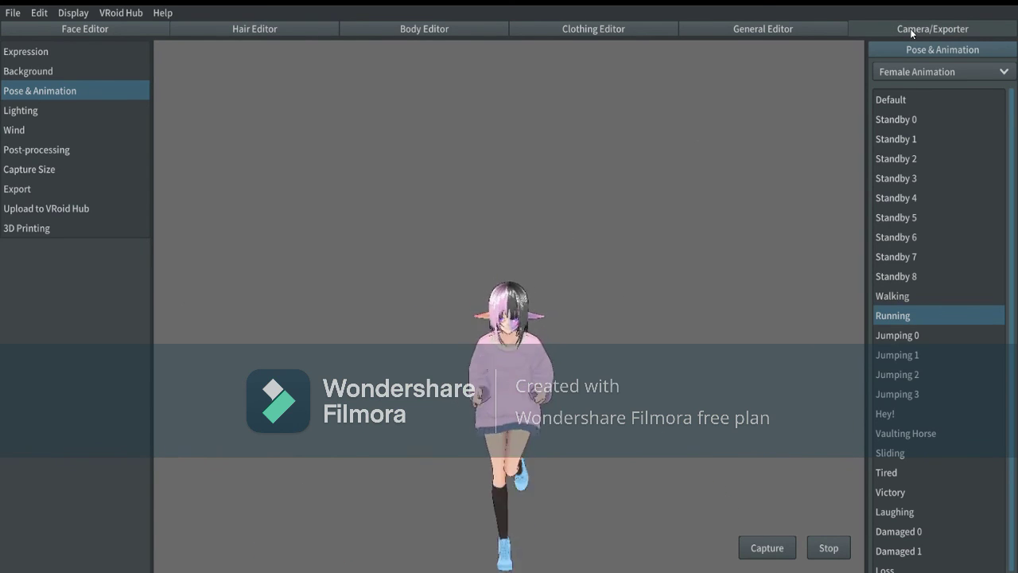